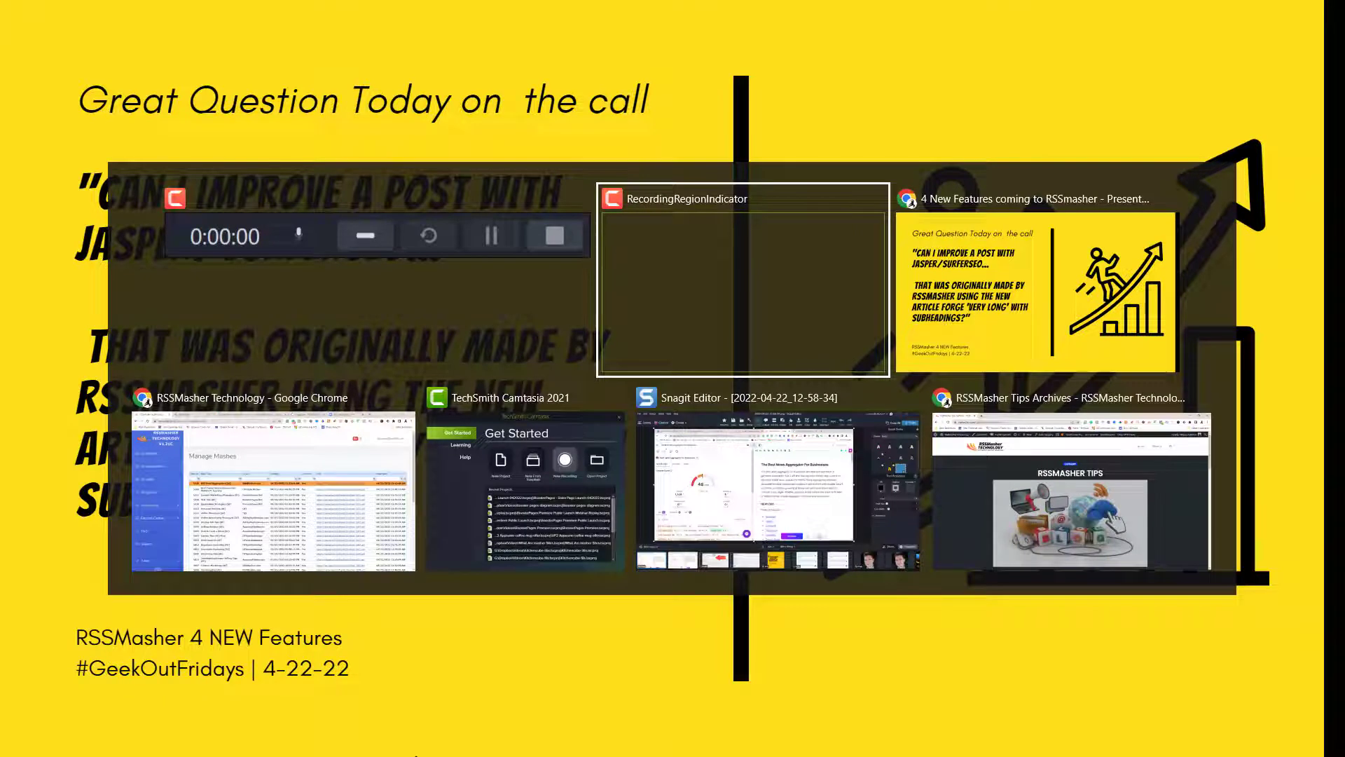
- Switch to the Chrome window showing RSSMasher's Manage Mashes list
key("Tab")
key("Tab")
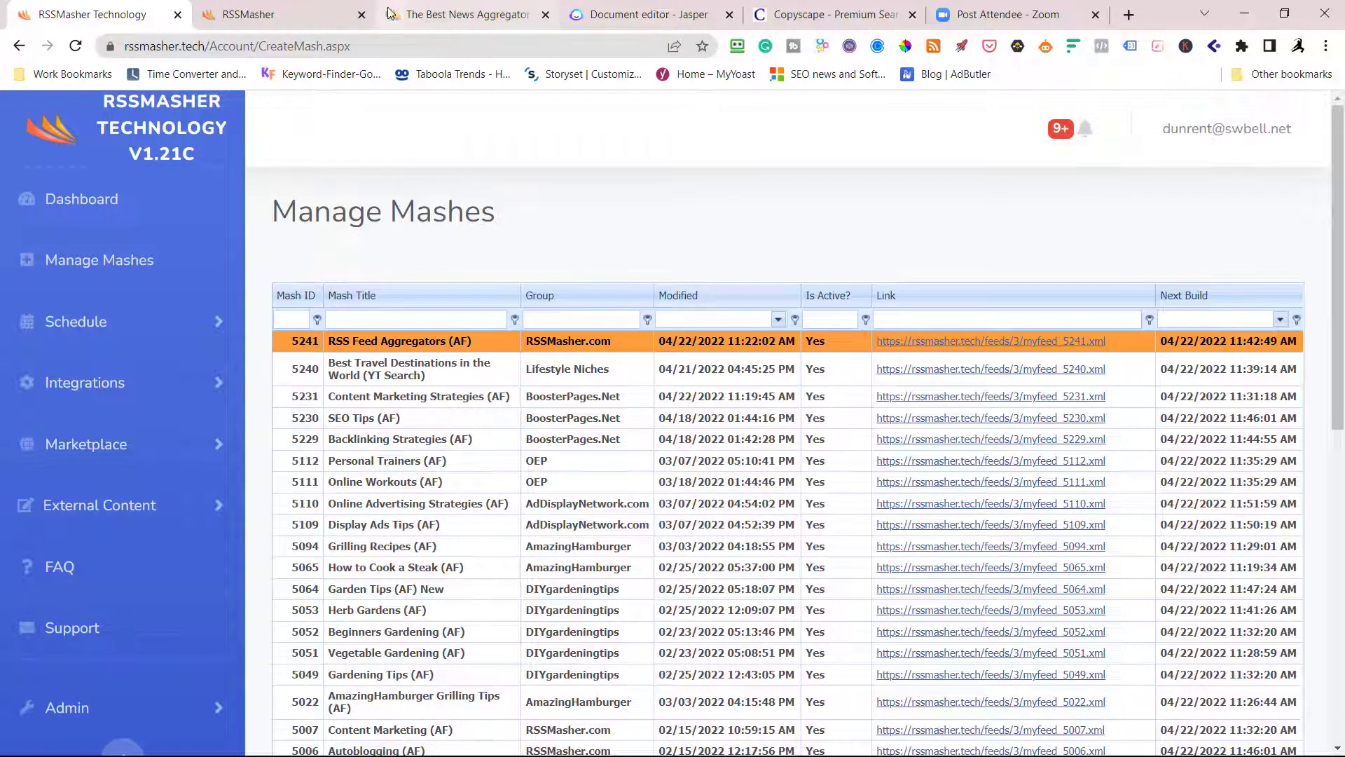
- Open the published 'The Best News Aggregator For Businesses' post and copy its handshake image
left_click(449, 15)
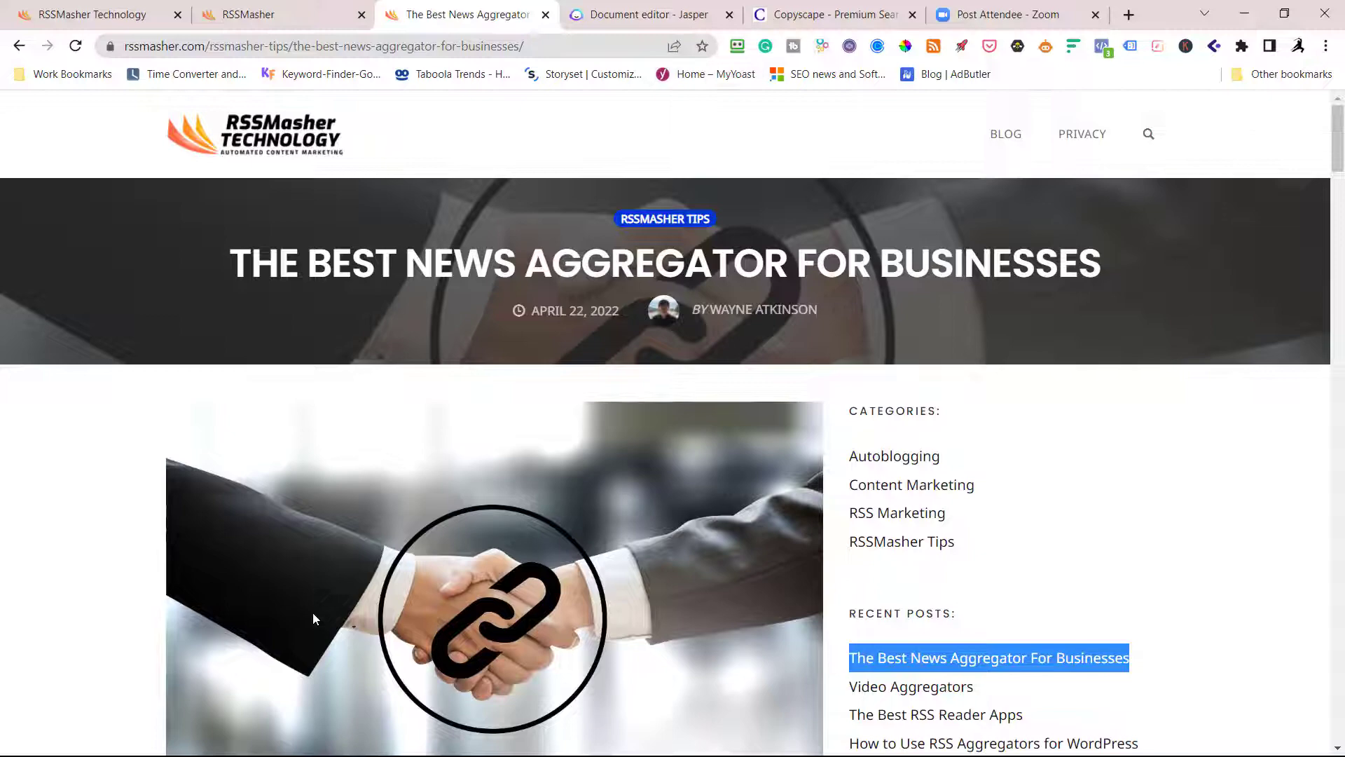
scroll(484, 365, "down", 5)
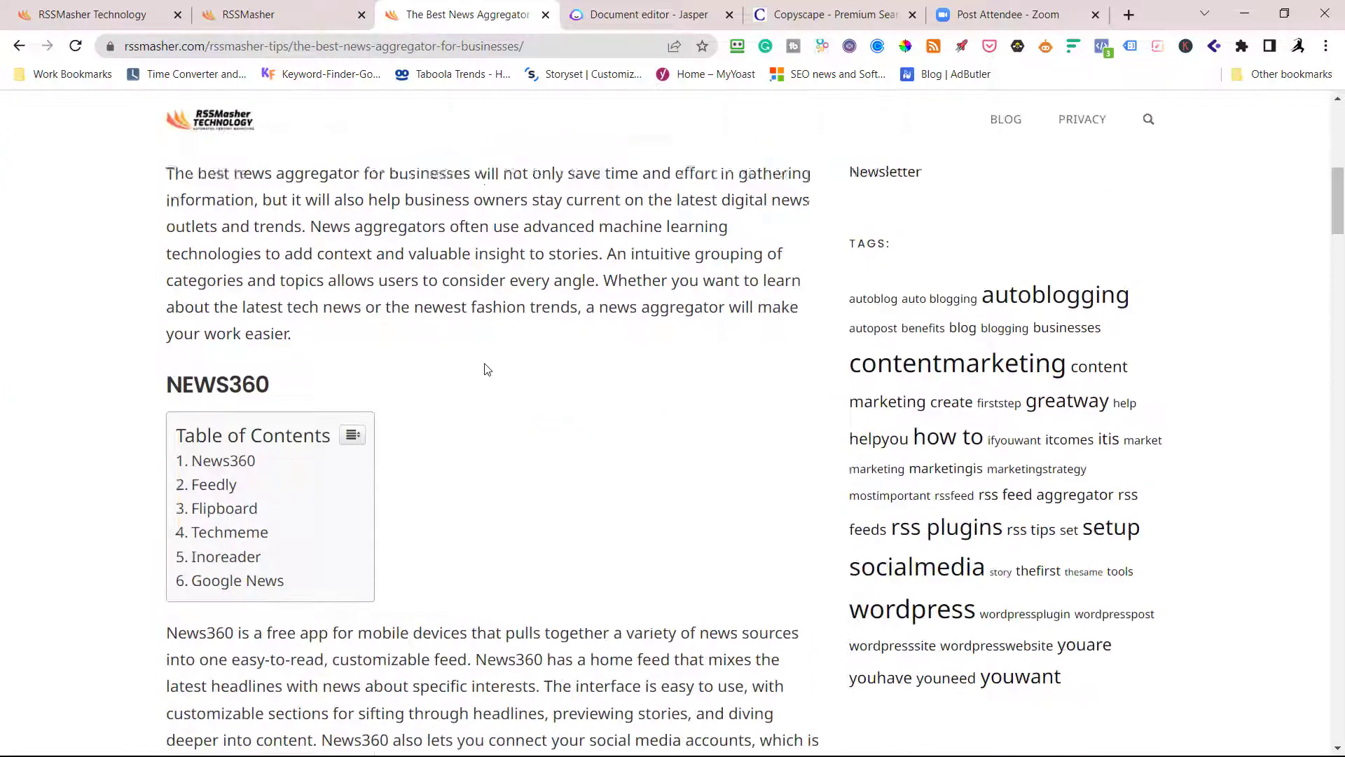
scroll(428, 340, "down", 1)
scroll(430, 340, "down", 2)
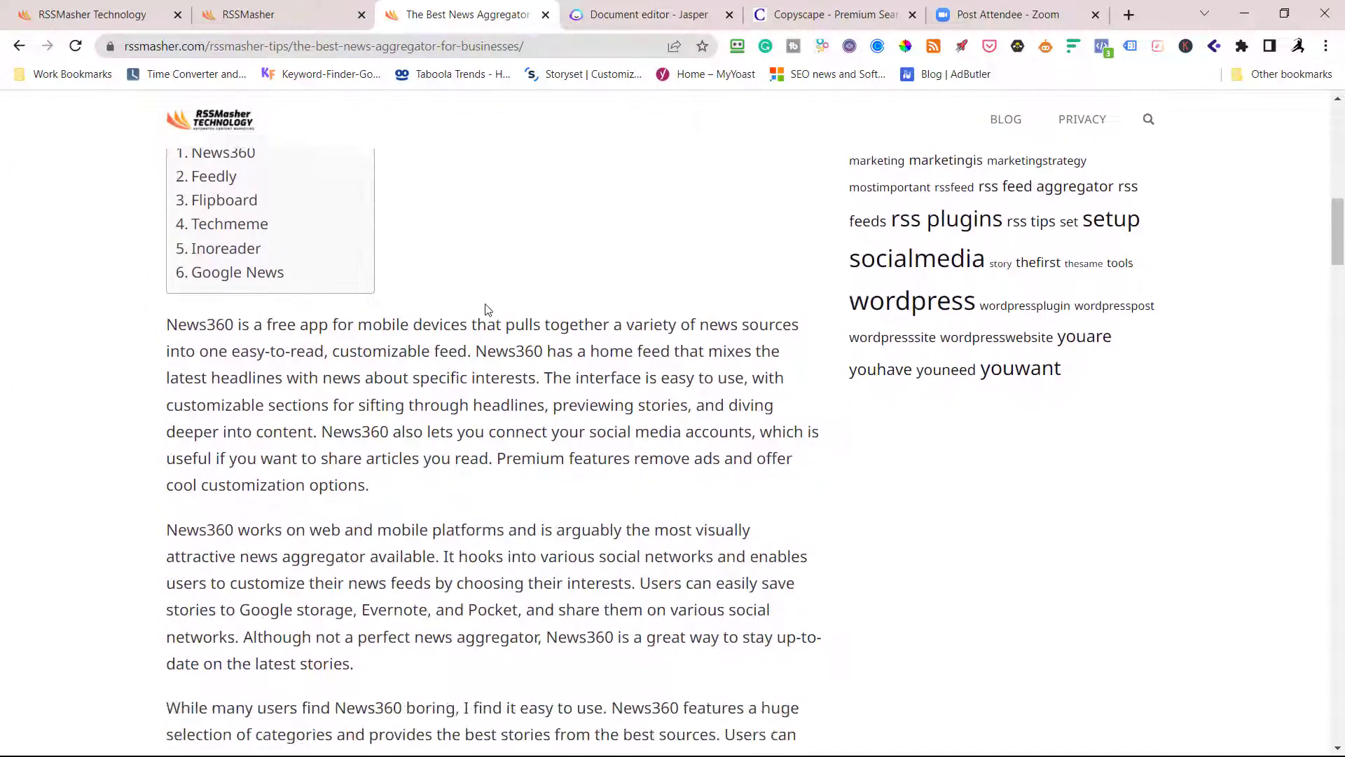
scroll(485, 308, "down", 2)
scroll(485, 309, "down", 3)
scroll(486, 304, "down", 3)
scroll(487, 304, "down", 3)
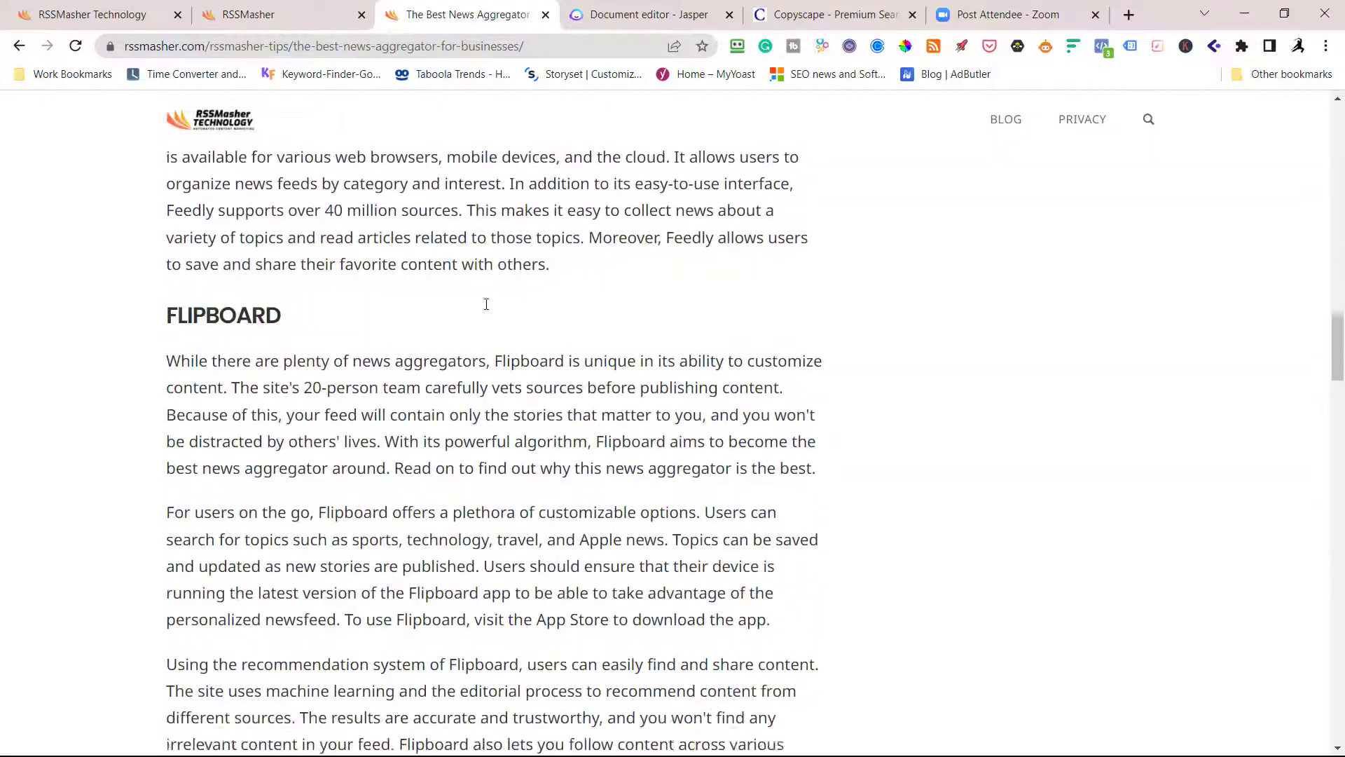
scroll(486, 301, "down", 3)
scroll(485, 303, "down", 5)
scroll(486, 303, "down", 4)
scroll(485, 304, "down", 8)
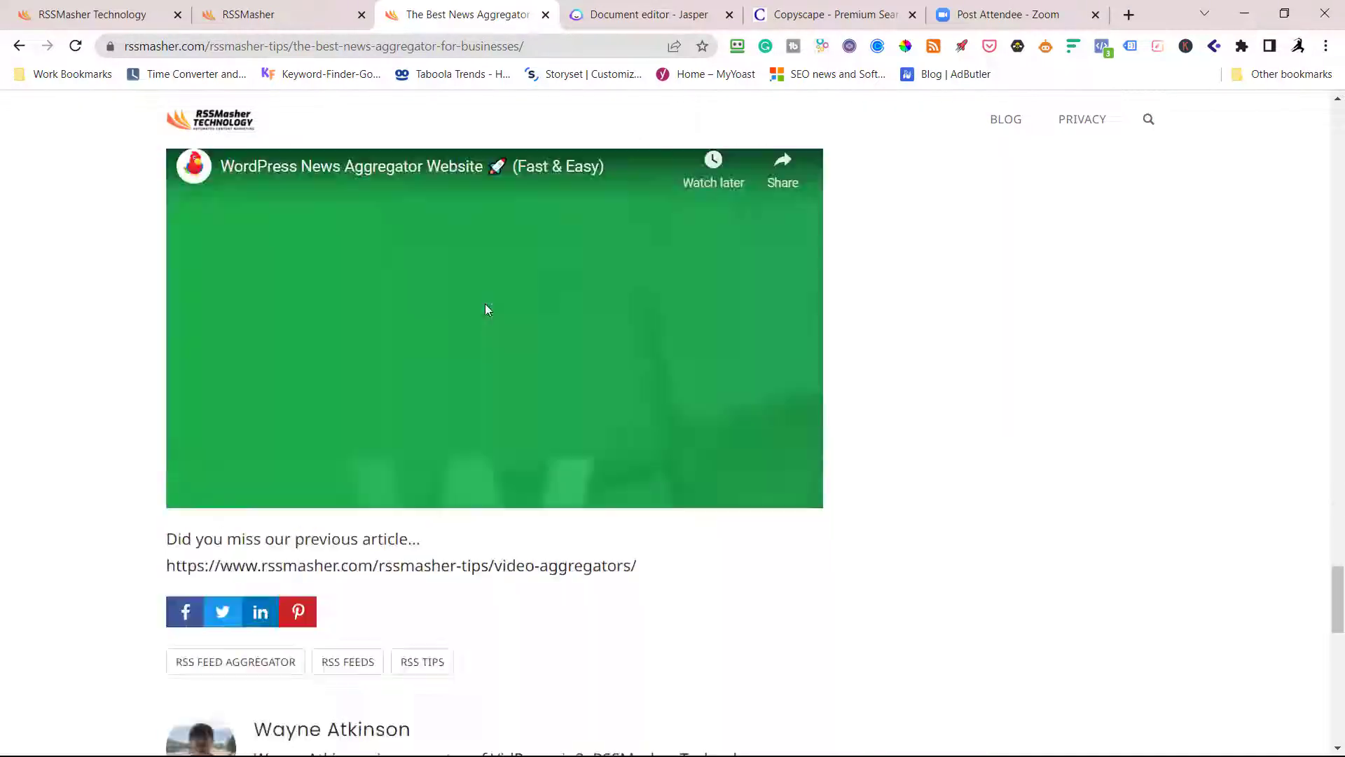
scroll(484, 304, "up", 5)
scroll(484, 303, "up", 4)
scroll(485, 303, "up", 4)
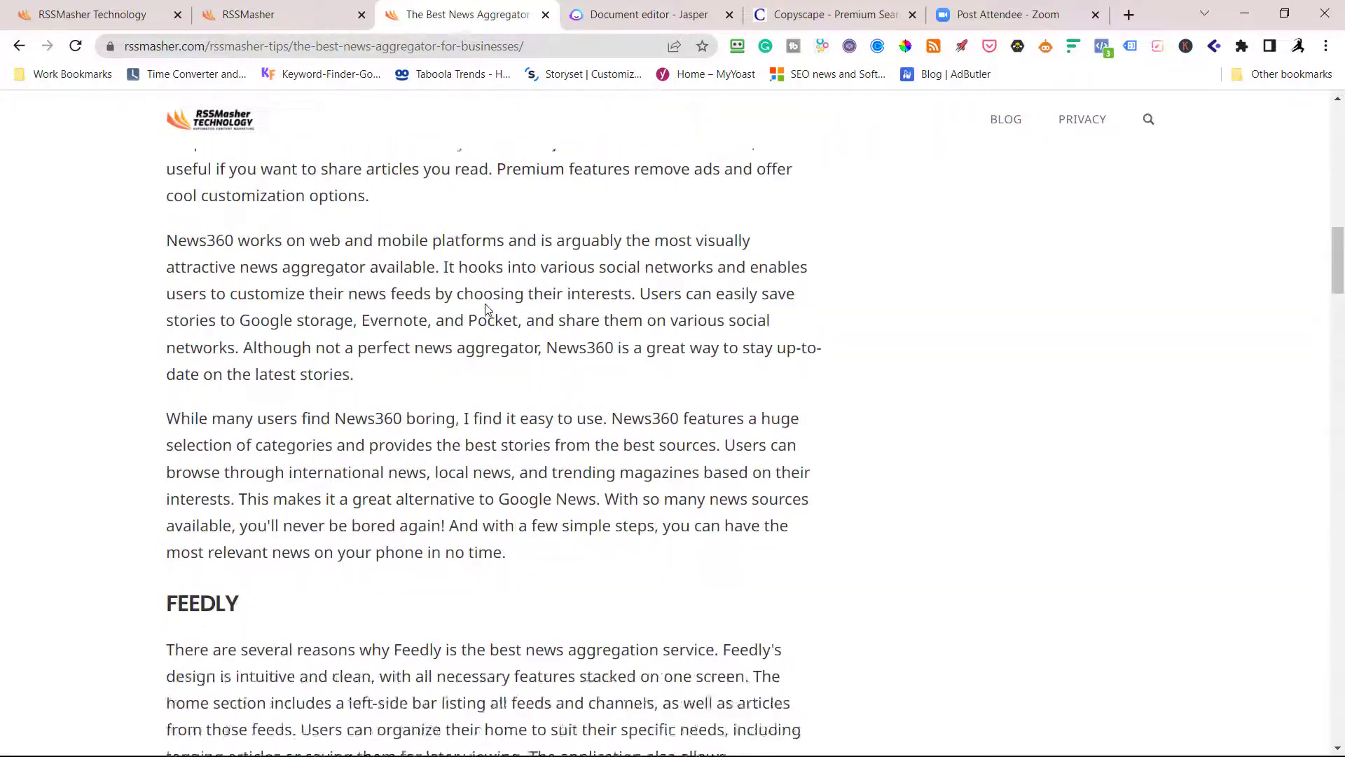
scroll(485, 308, "up", 4)
scroll(486, 308, "up", 2)
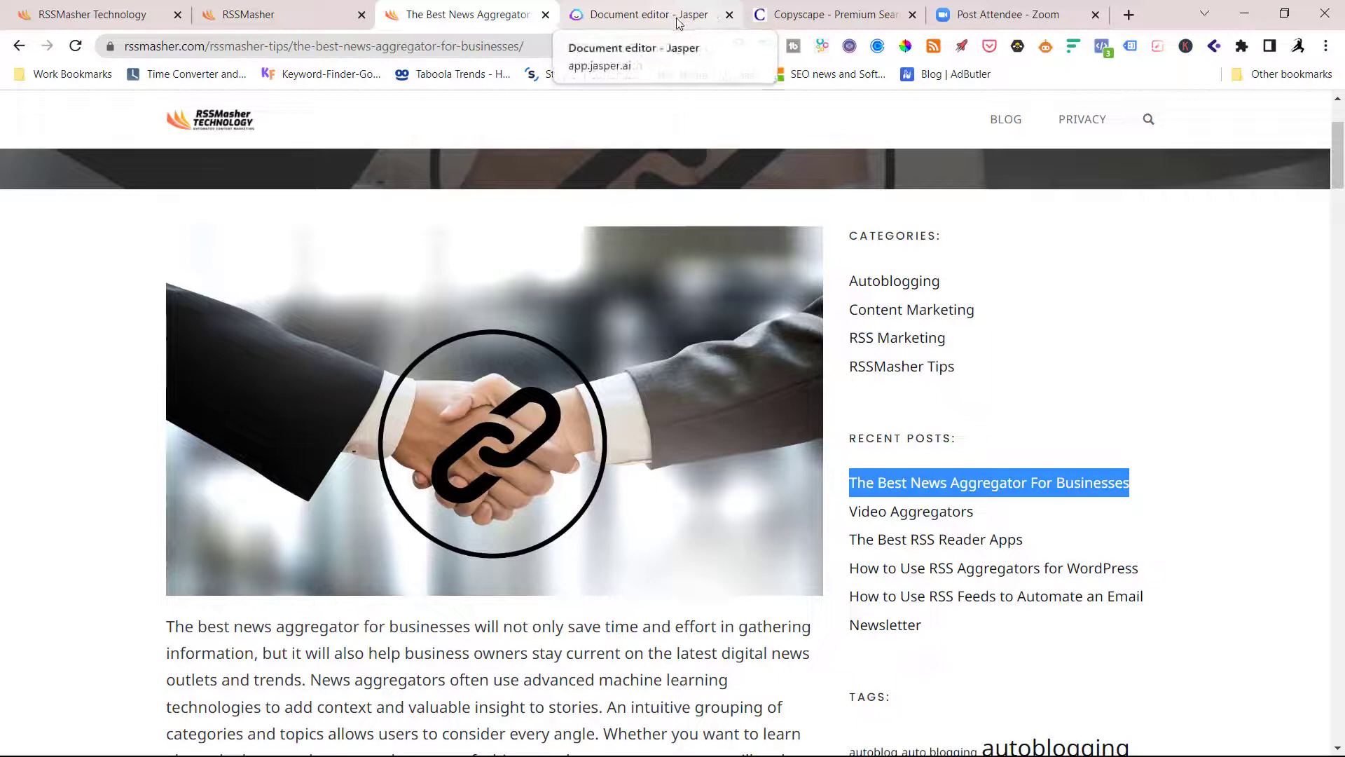
right_click(519, 400)
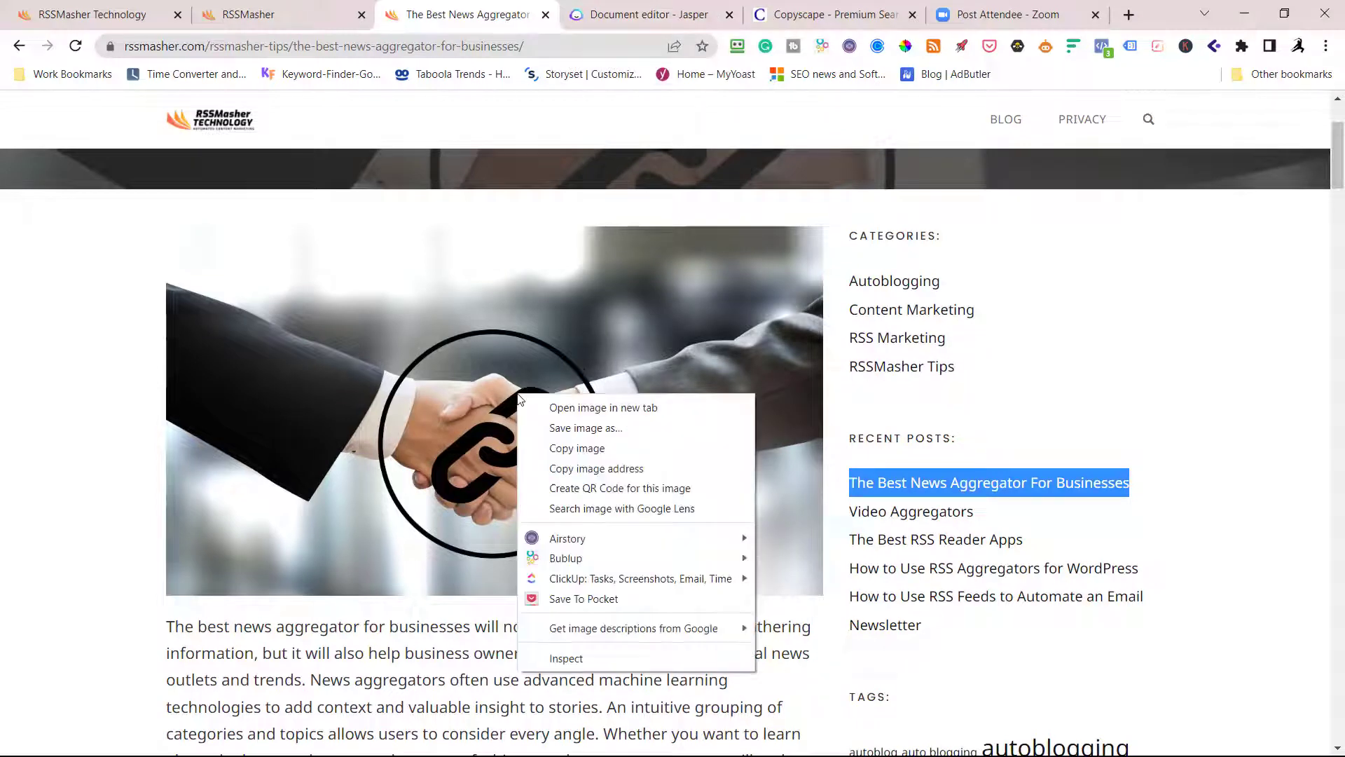
left_click(577, 449)
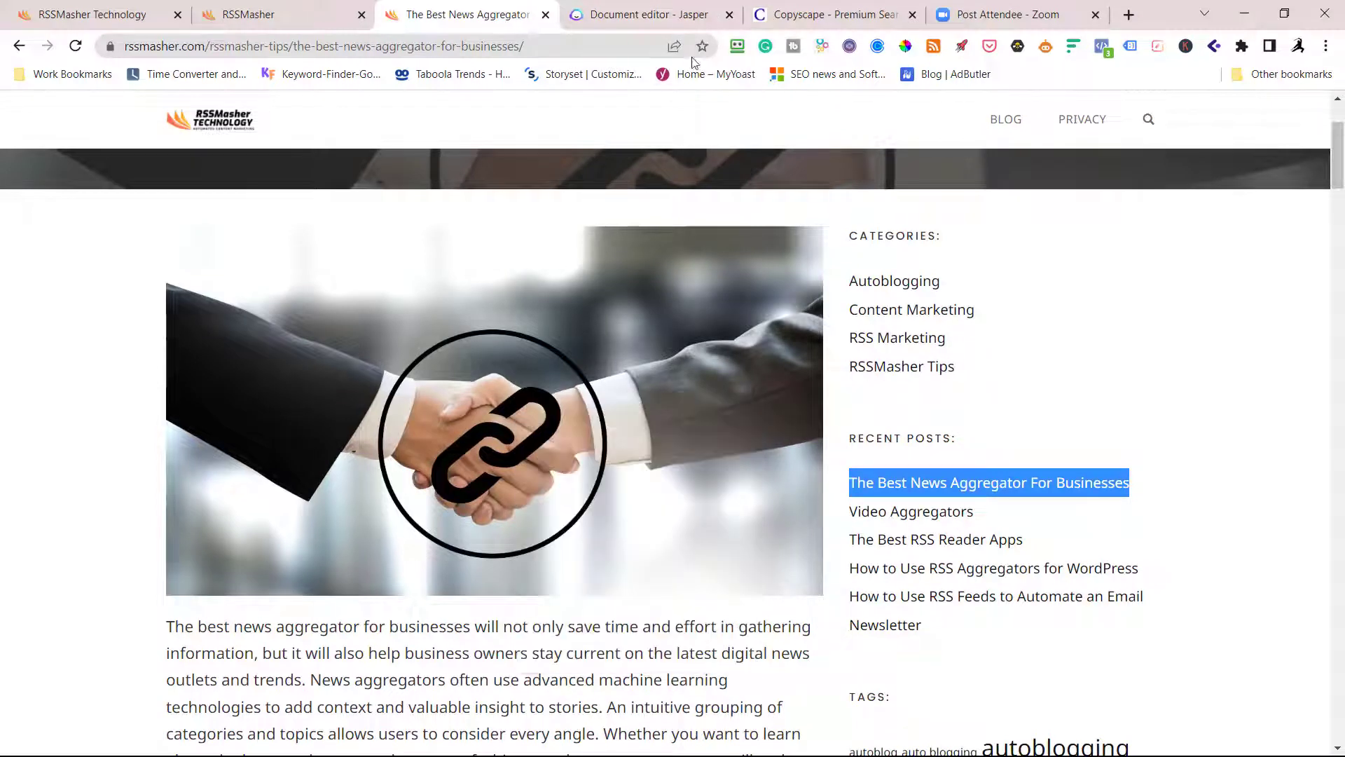
- Insert an empty line above the draft's first paragraph, then cancel the image file picker
left_click(662, 16)
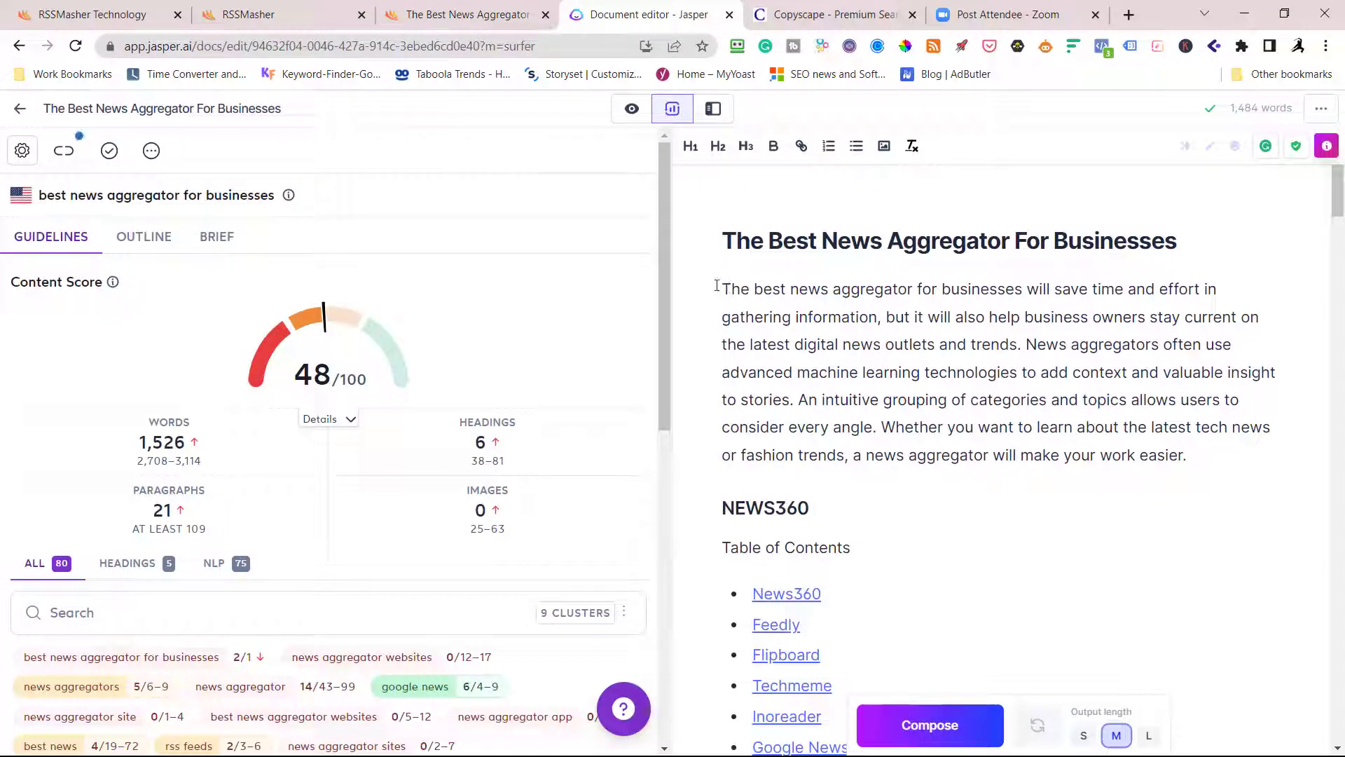
left_click(720, 288)
key("Return")
key("Up")
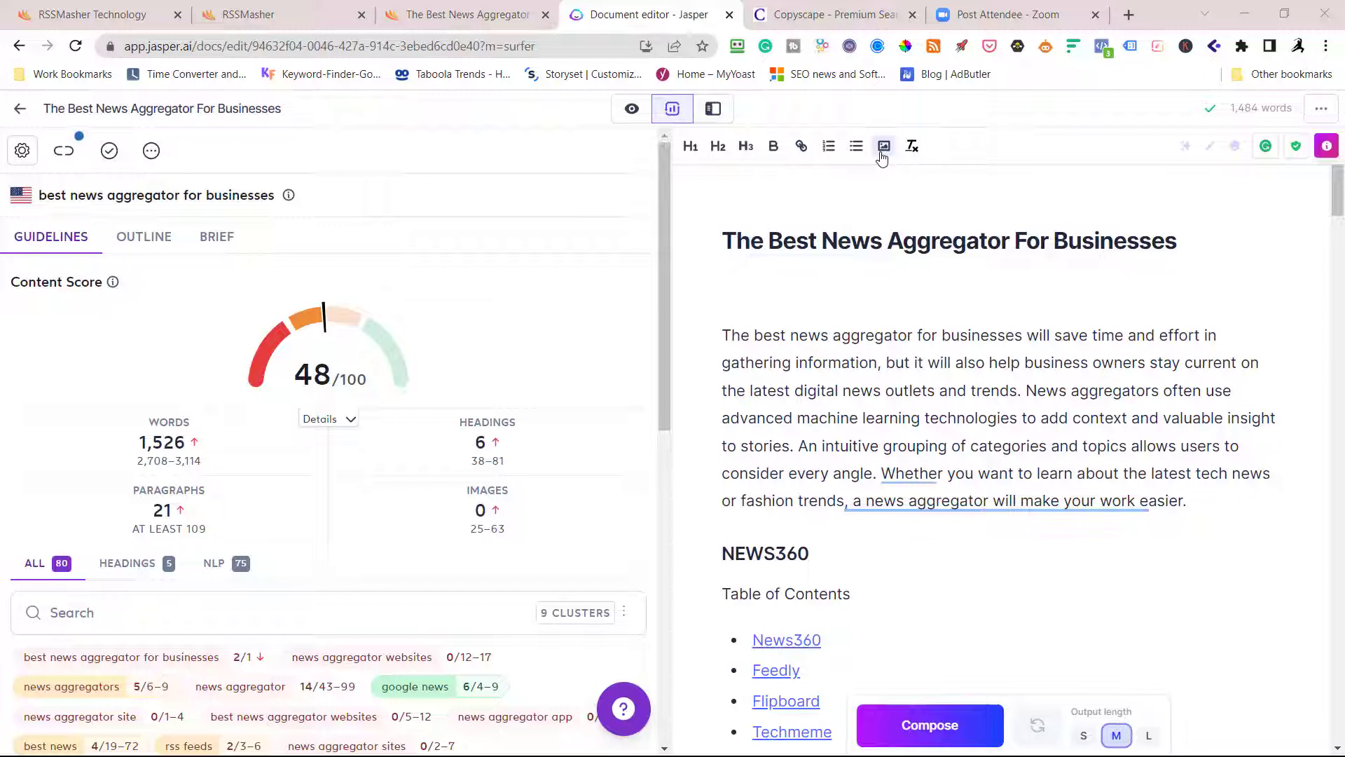
left_click(883, 153)
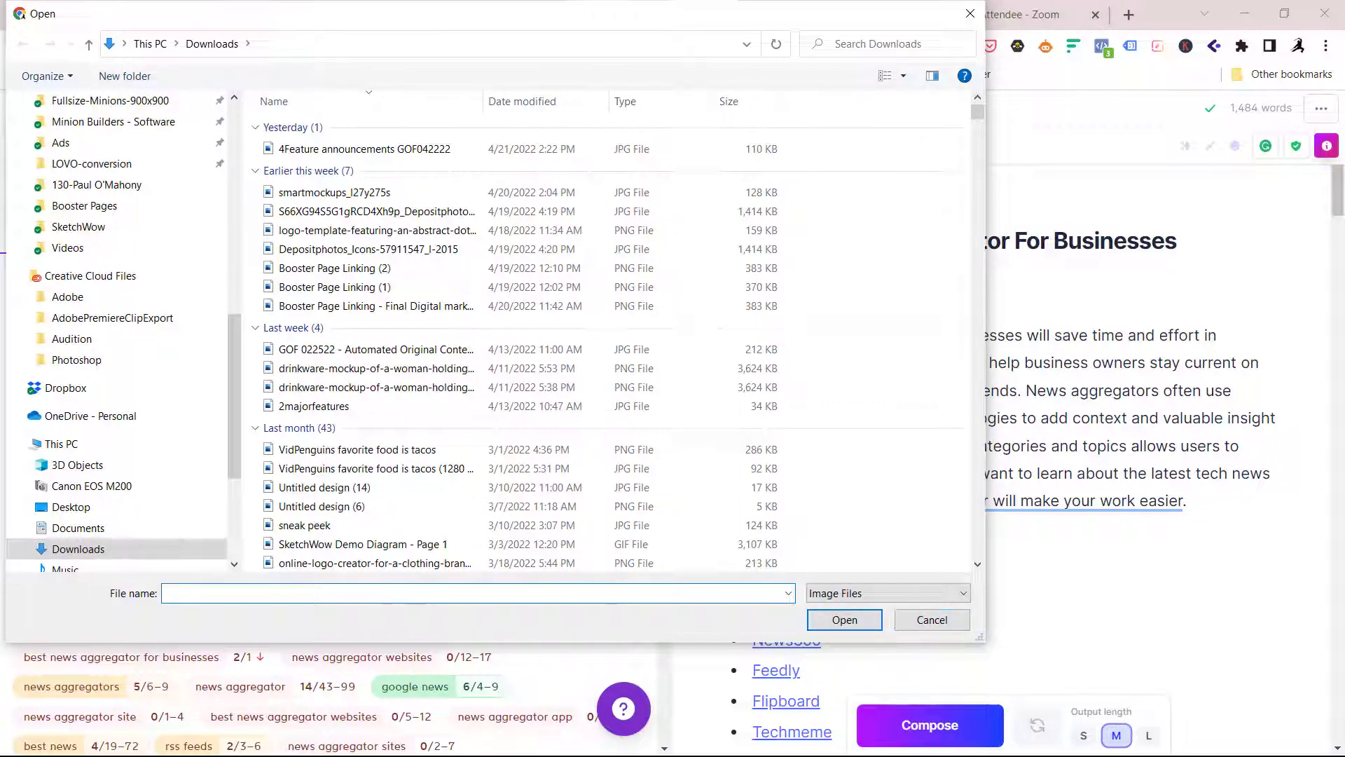
key("Escape")
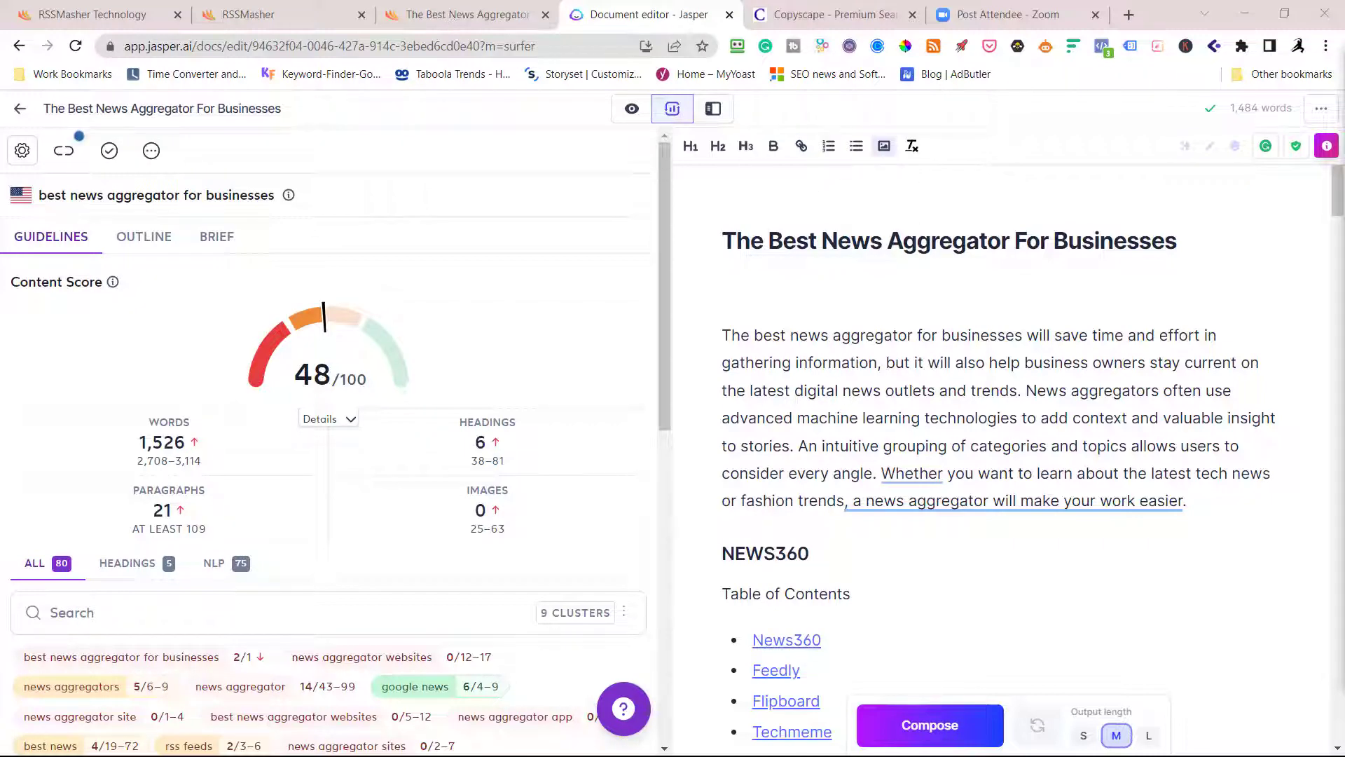
- Open the handshake image in its own tab and select its web address, then return to Jasper
left_click(452, 25)
right_click(652, 415)
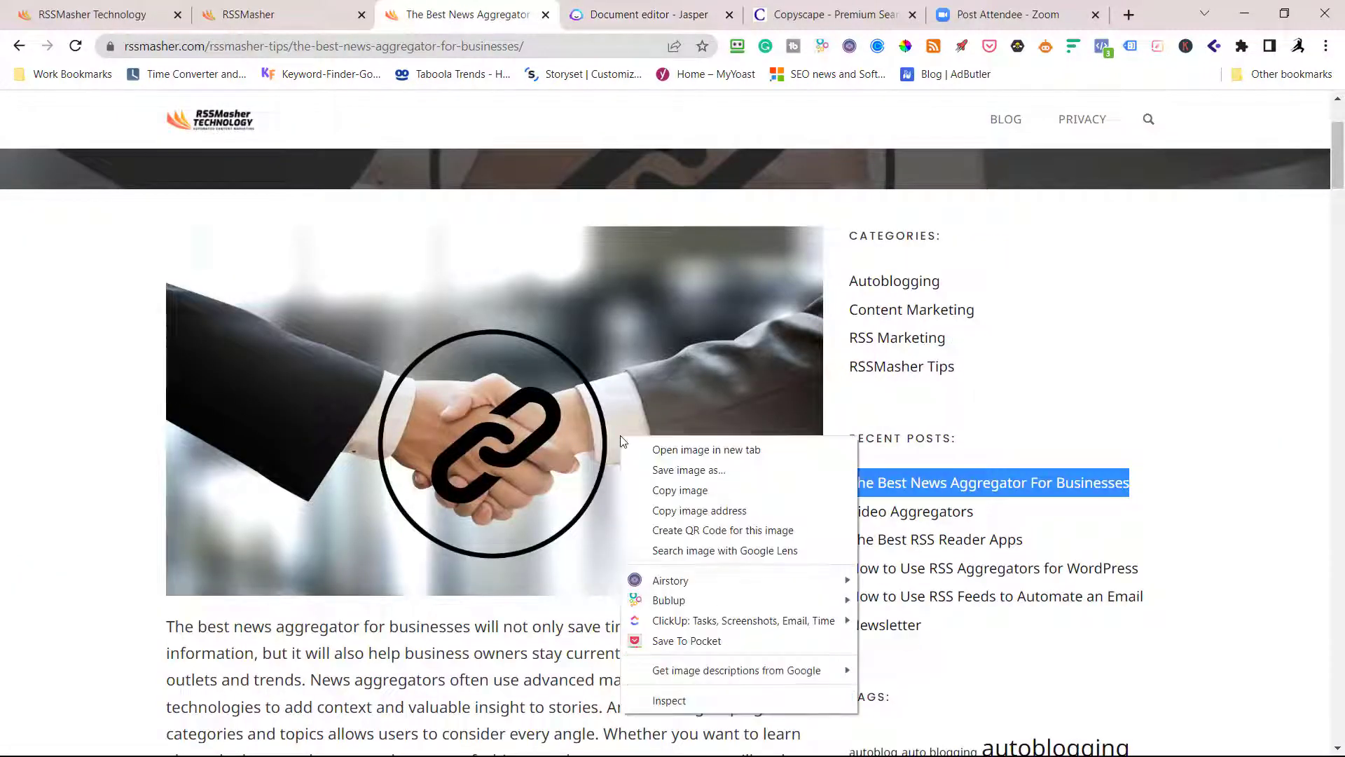
left_click(668, 448)
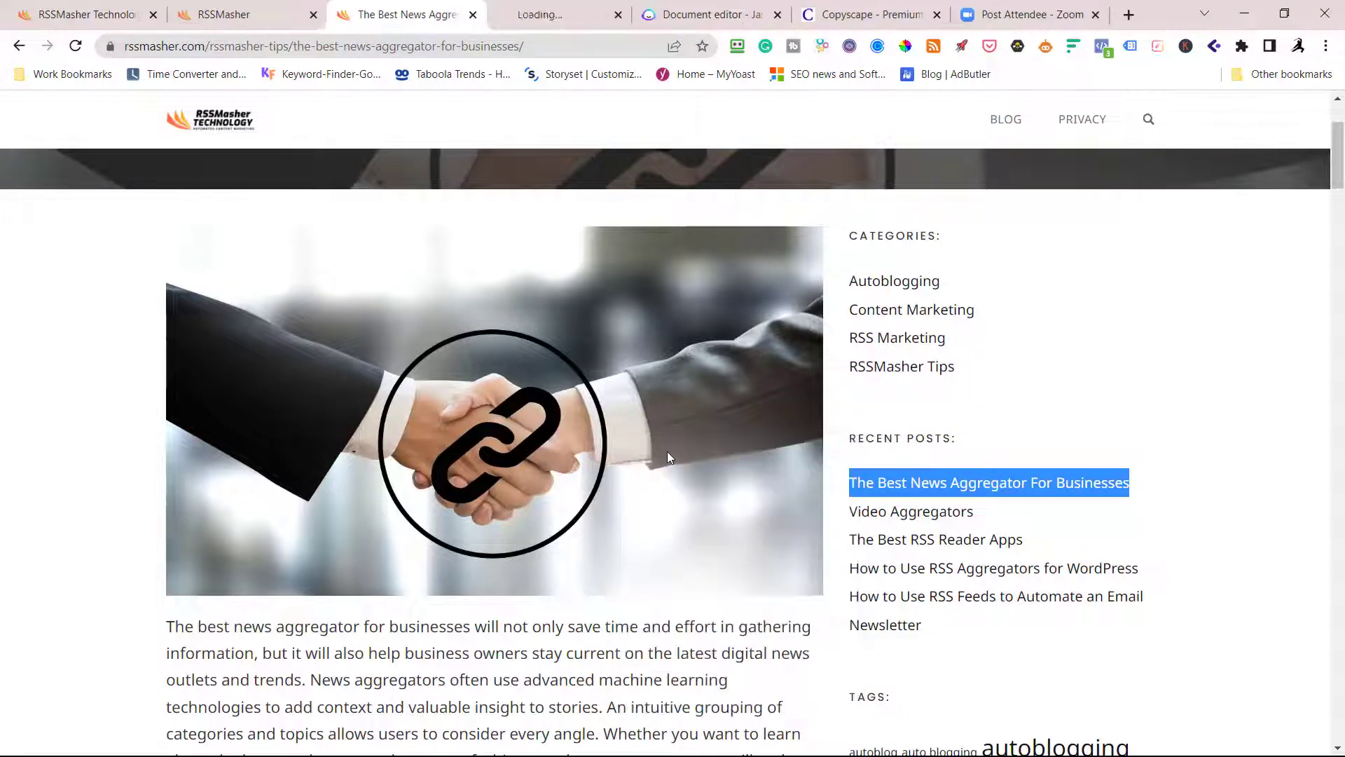
left_click(550, 14)
left_click(512, 46)
key("ctrl+a")
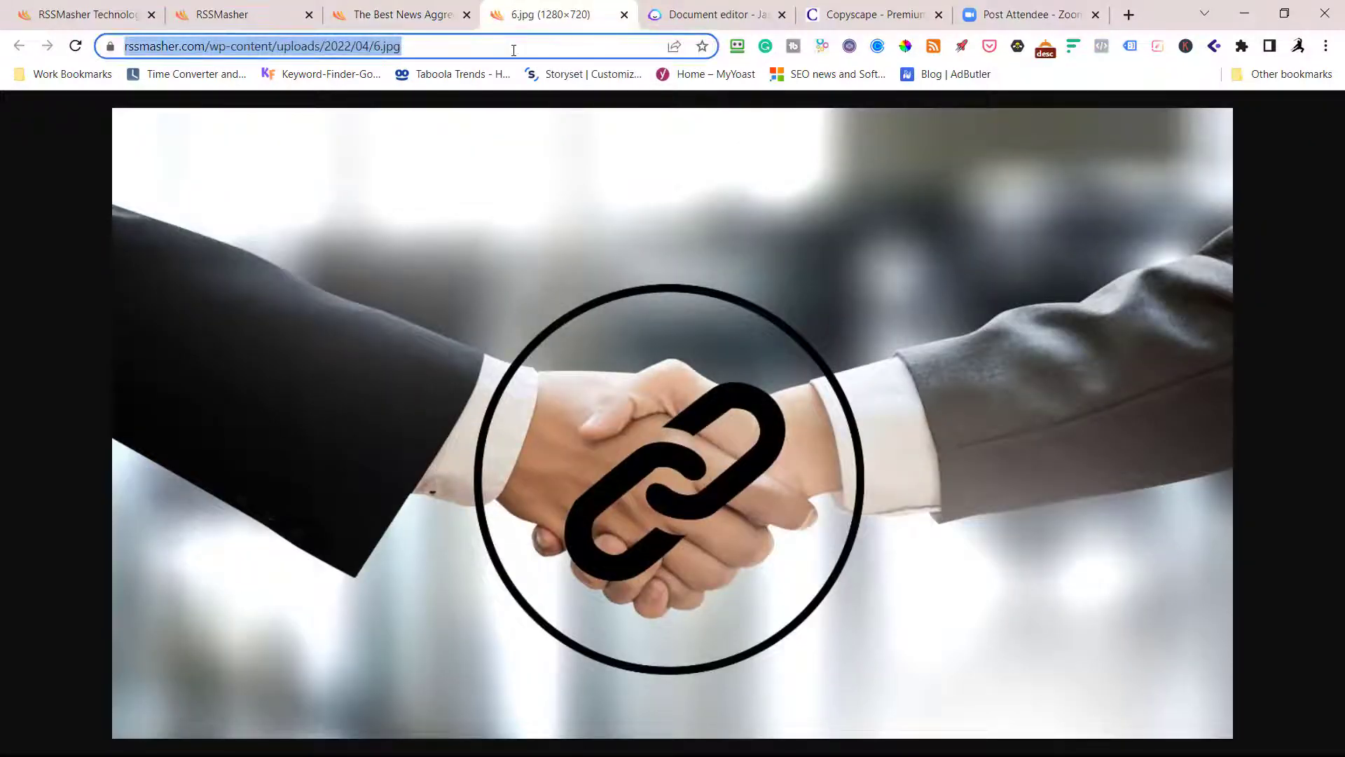
left_click(773, 16)
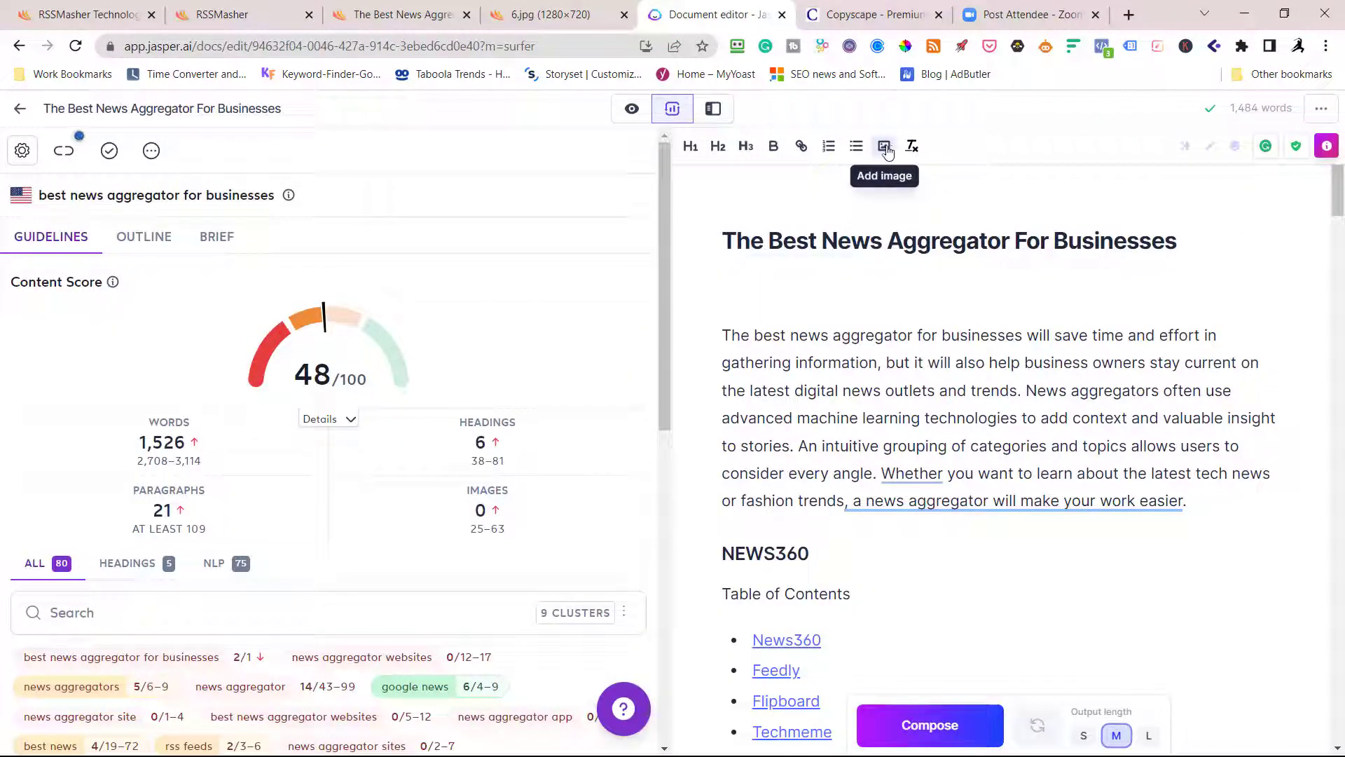
- Paste the handshake image below the title via Add image, raising the score to 54
left_click(887, 150)
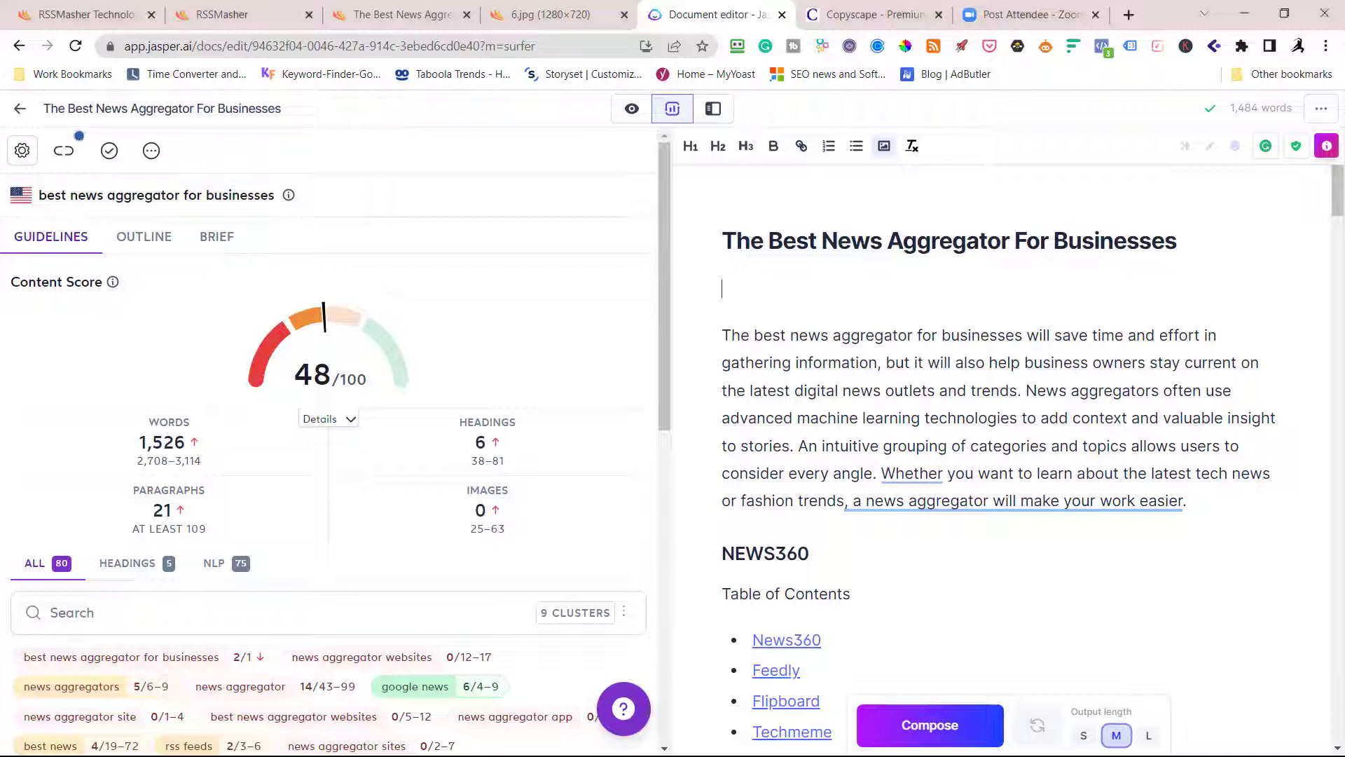
key("ctrl+v")
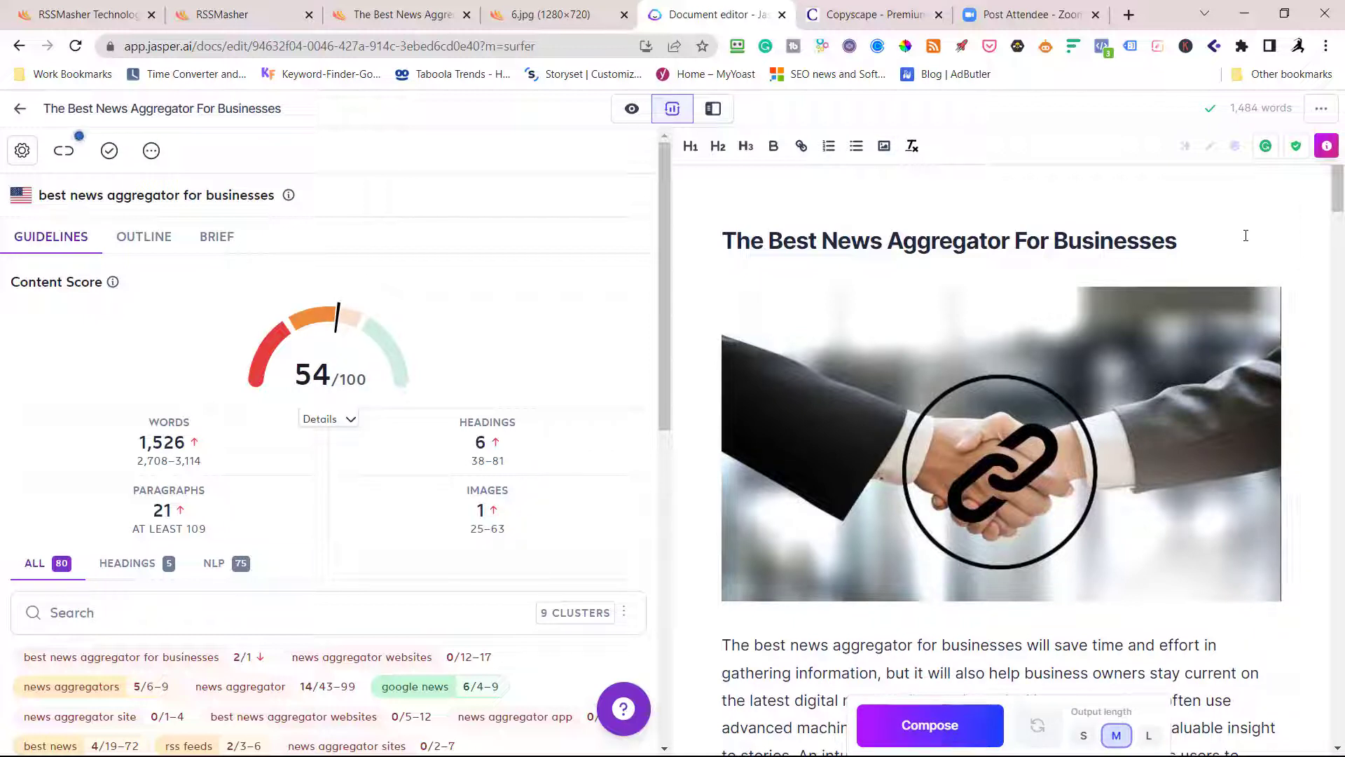
left_click(869, 239)
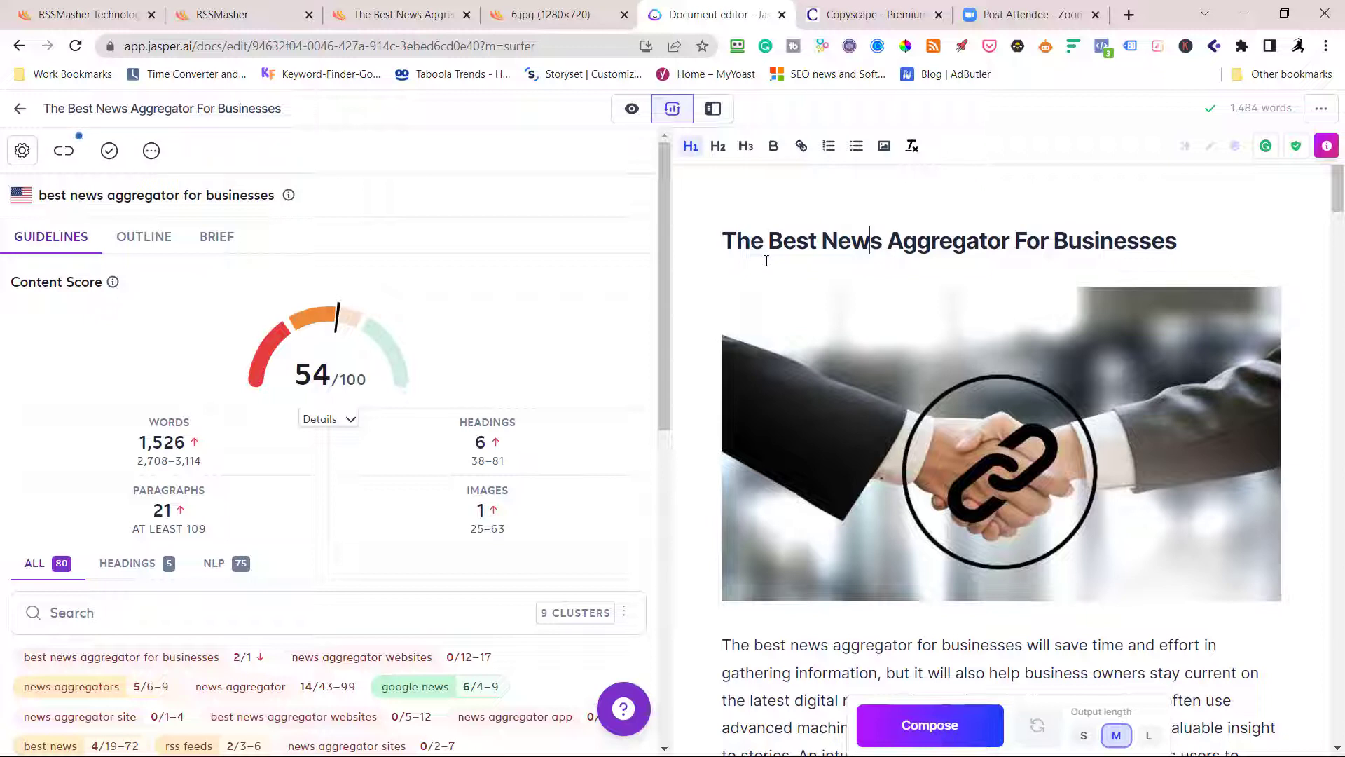
left_click(423, 24)
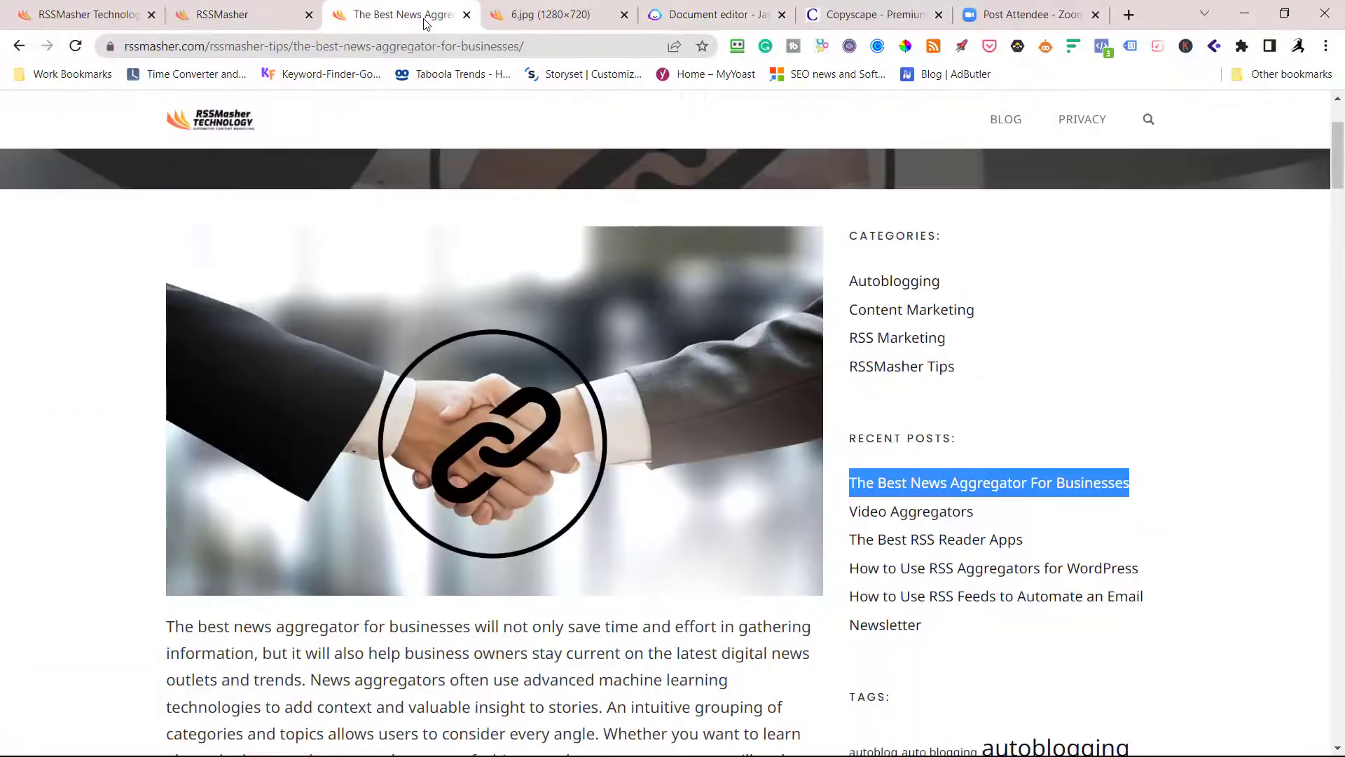
scroll(458, 300, "down", 5)
scroll(462, 313, "down", 5)
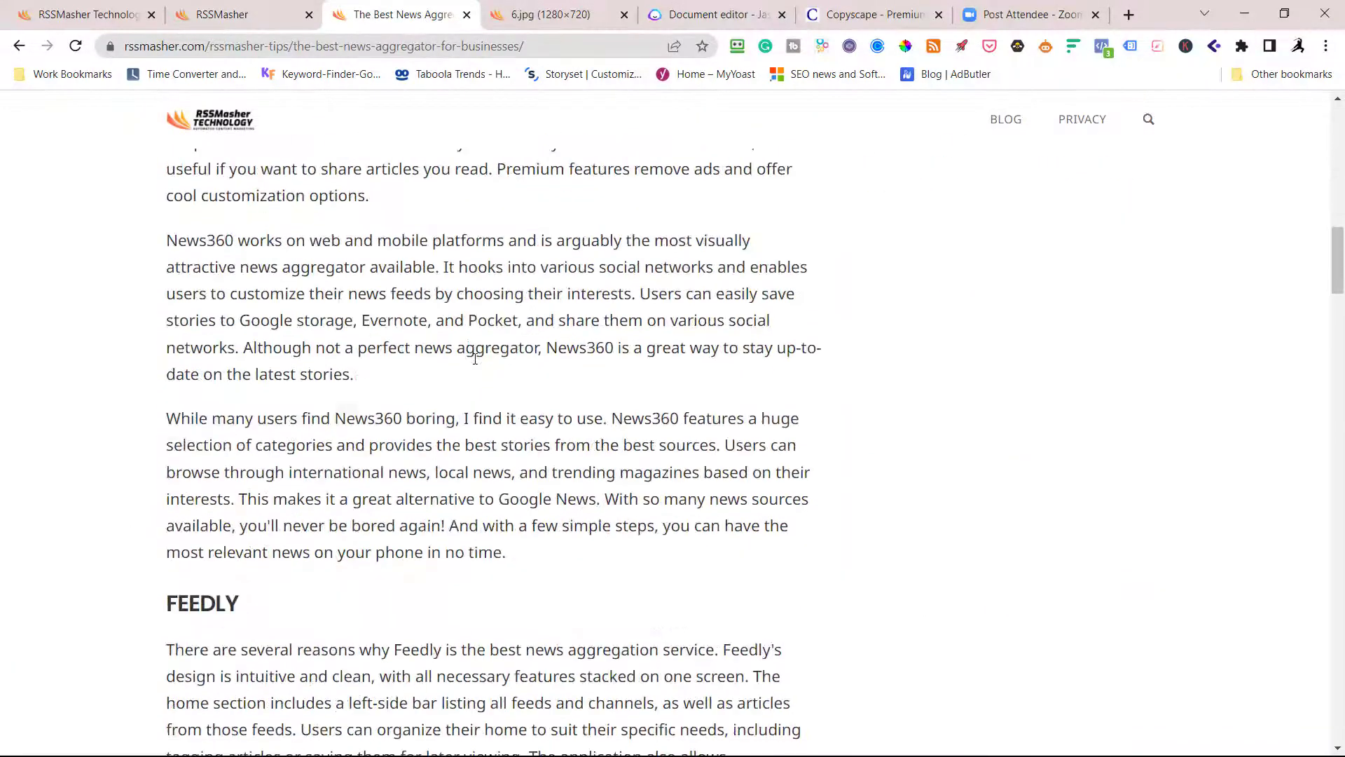
scroll(472, 354, "down", 5)
scroll(474, 358, "down", 5)
scroll(474, 358, "up", 10)
scroll(473, 359, "down", 2)
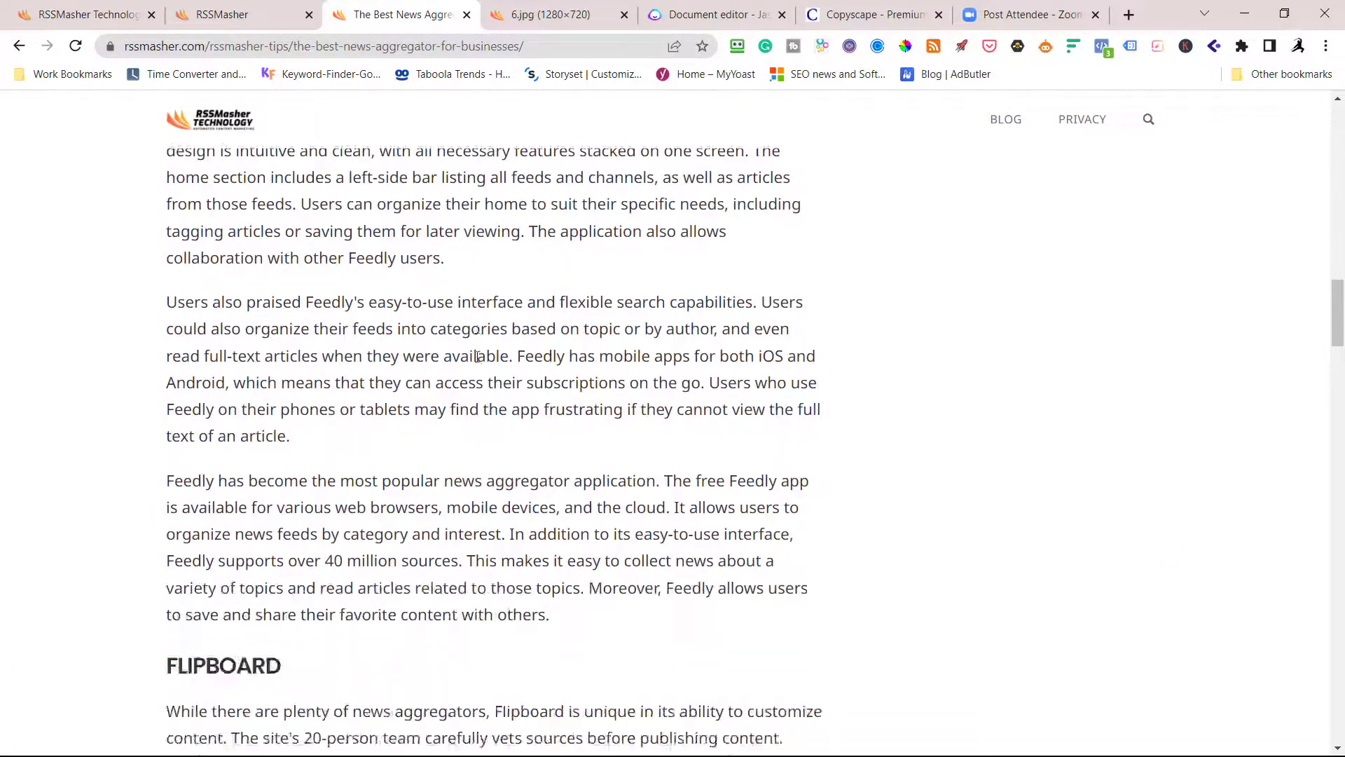
scroll(476, 360, "up", 15)
scroll(476, 362, "up", 3)
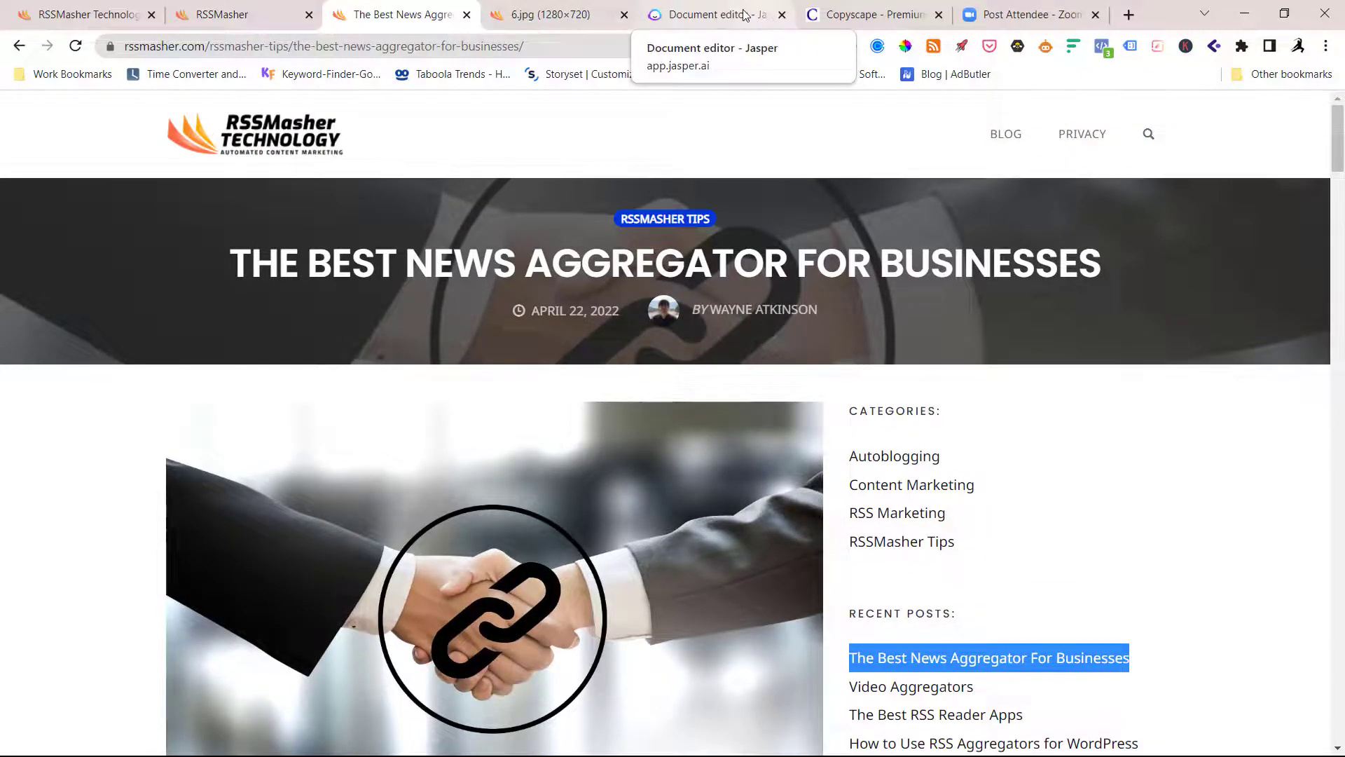
left_click(888, 22)
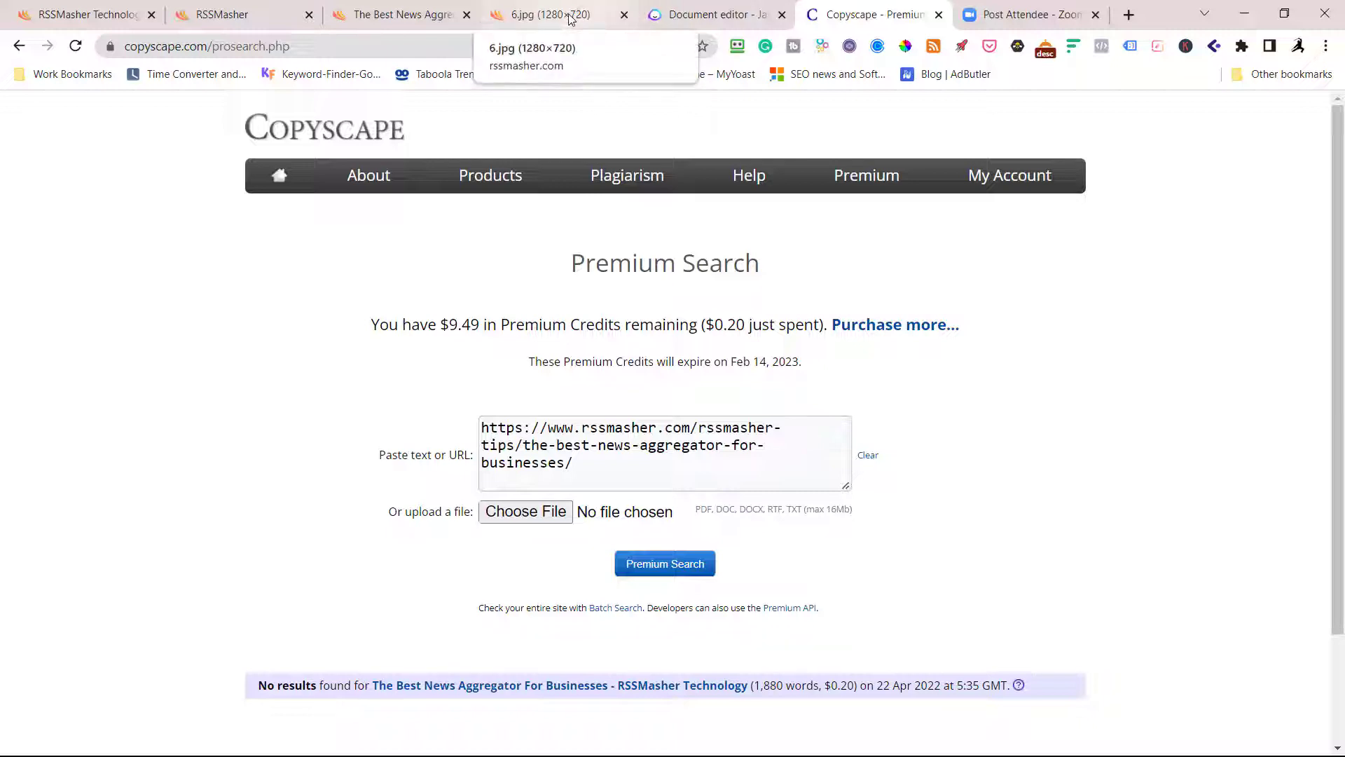
left_click(711, 13)
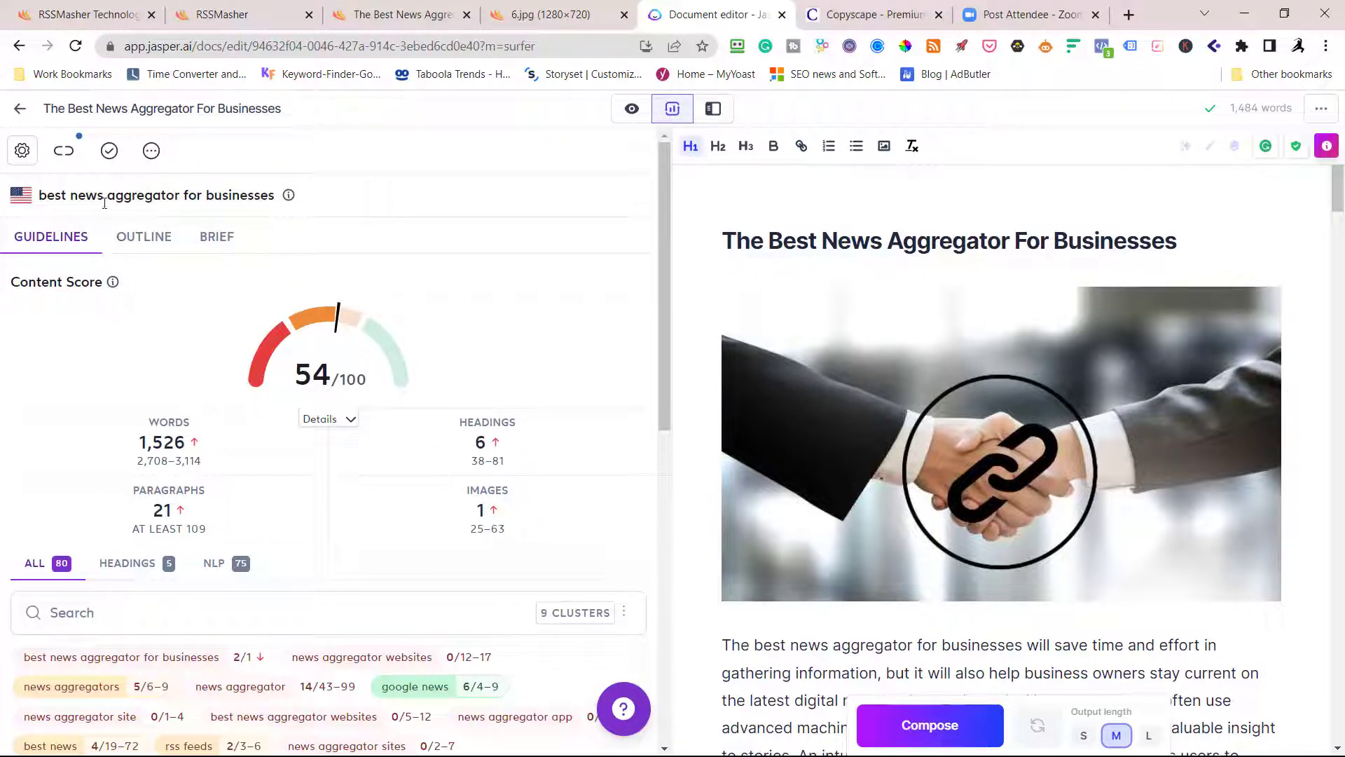
mouse_move(113, 283)
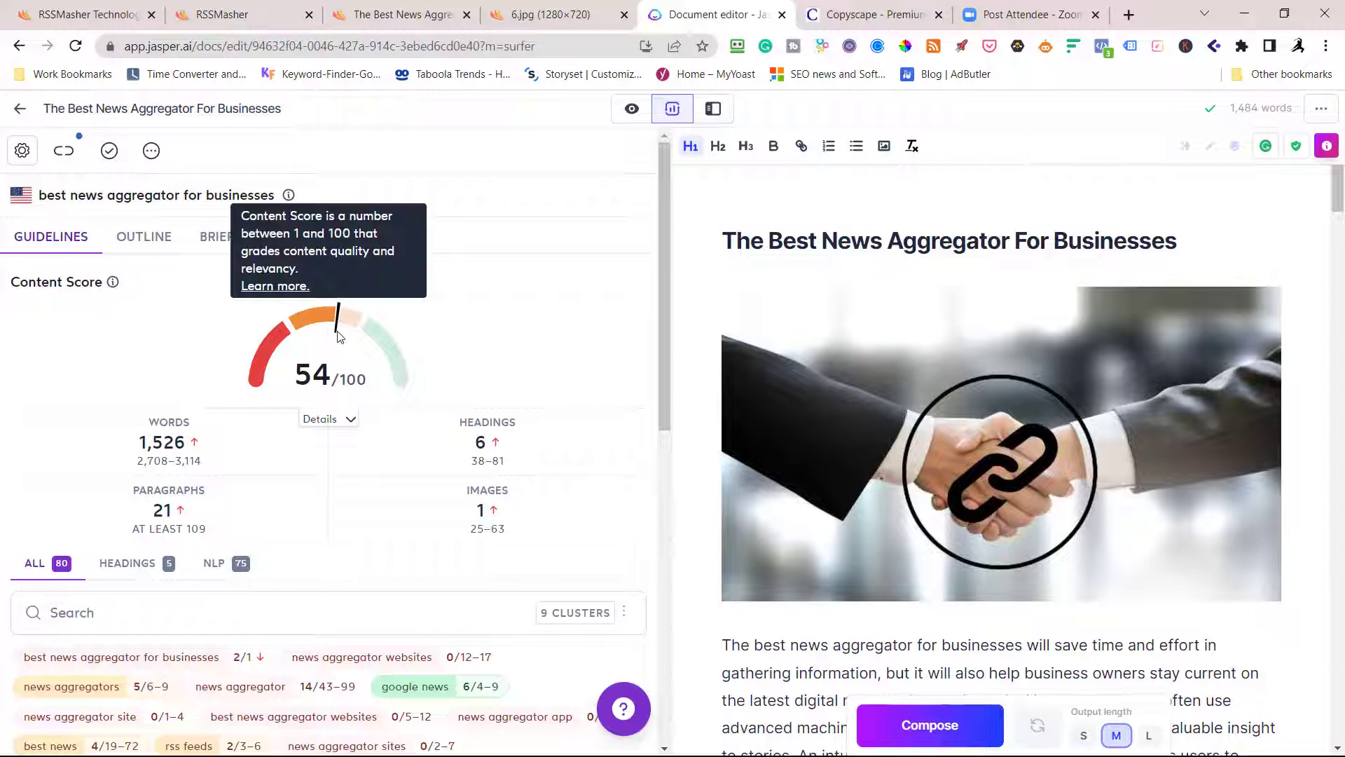
scroll(779, 426, "down", 2)
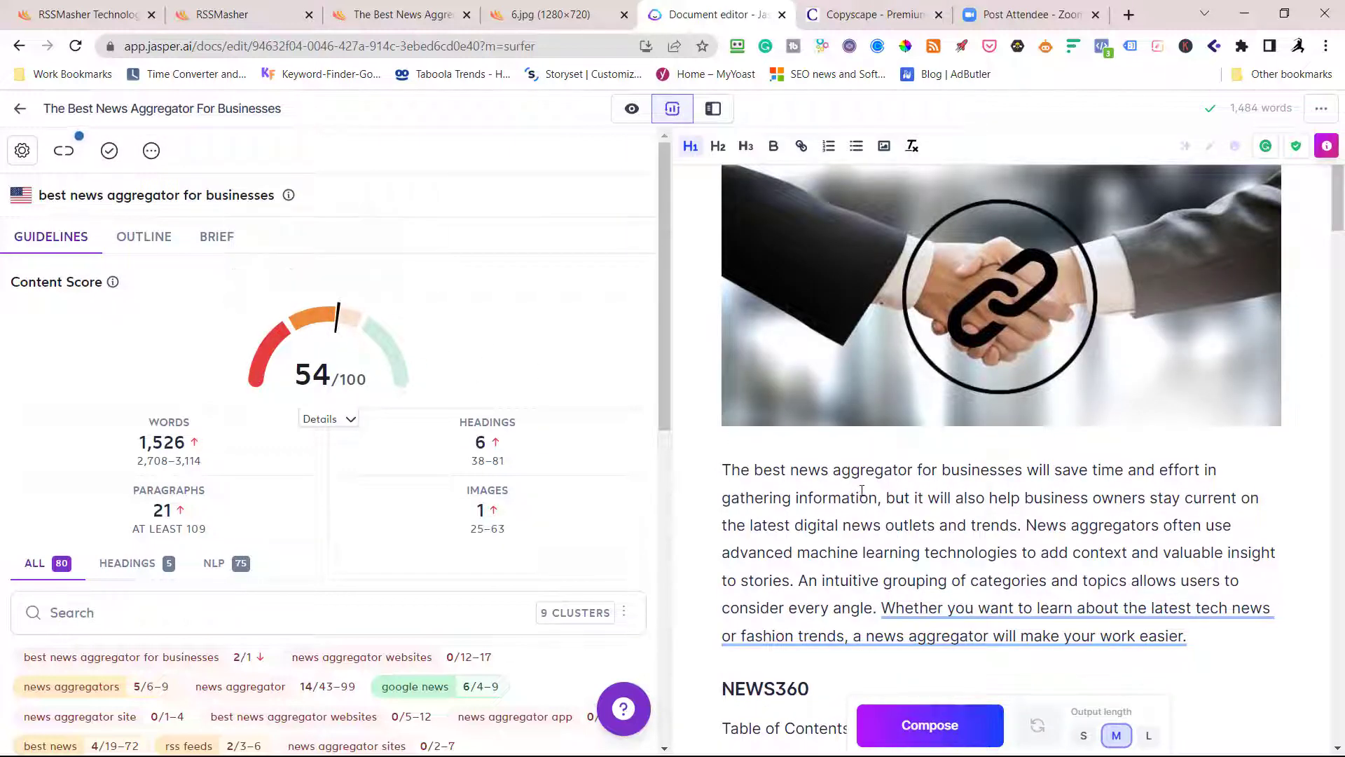
scroll(862, 489, "down", 2)
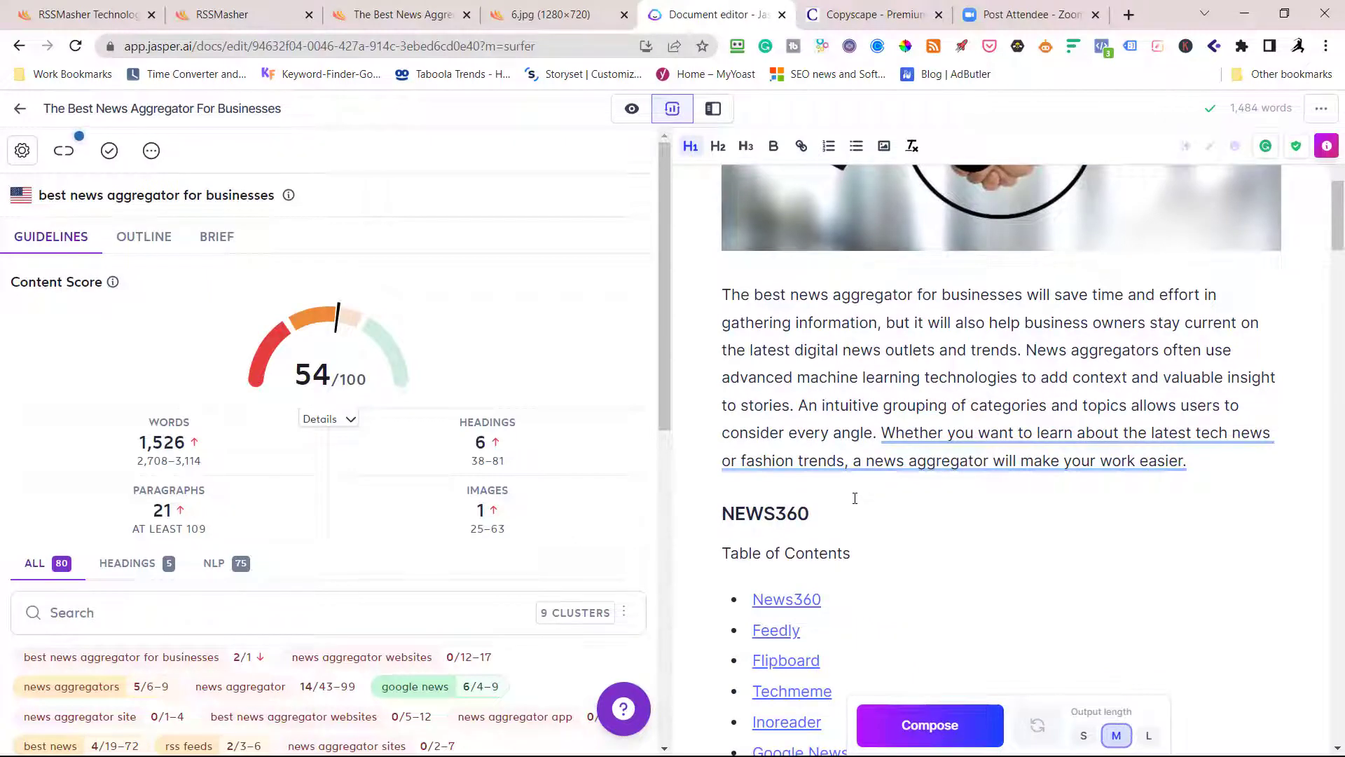
scroll(863, 503, "down", 2)
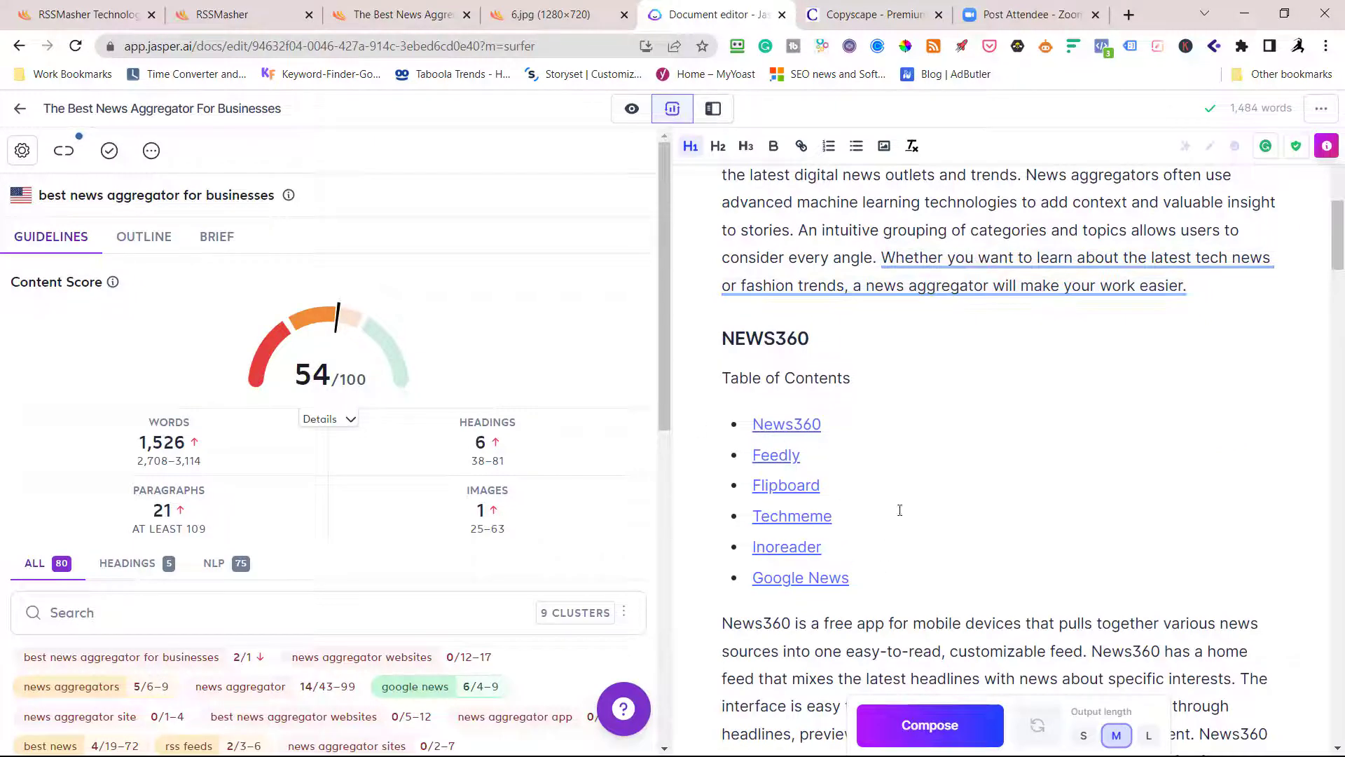
scroll(900, 510, "up", 4)
scroll(900, 510, "up", 2)
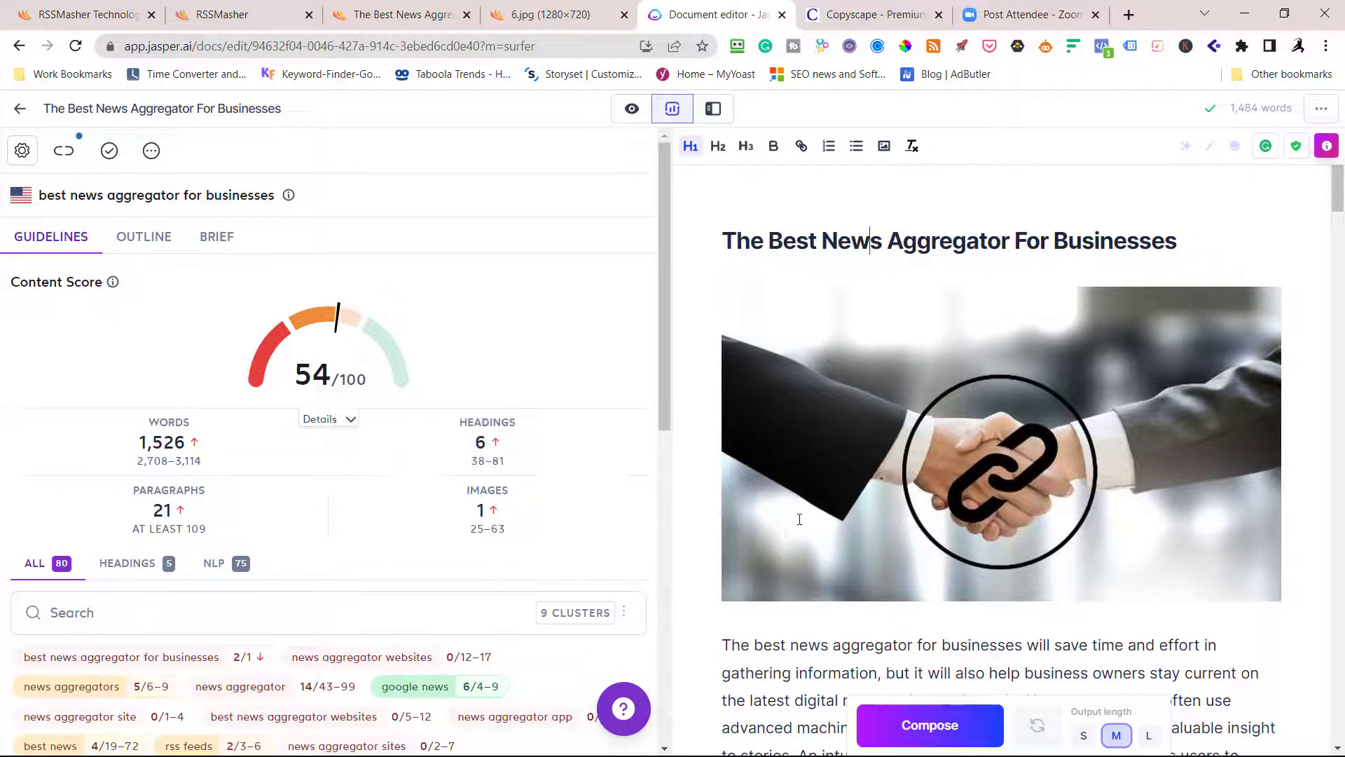
scroll(796, 517, "down", 3)
scroll(796, 513, "down", 2)
scroll(799, 508, "down", 1)
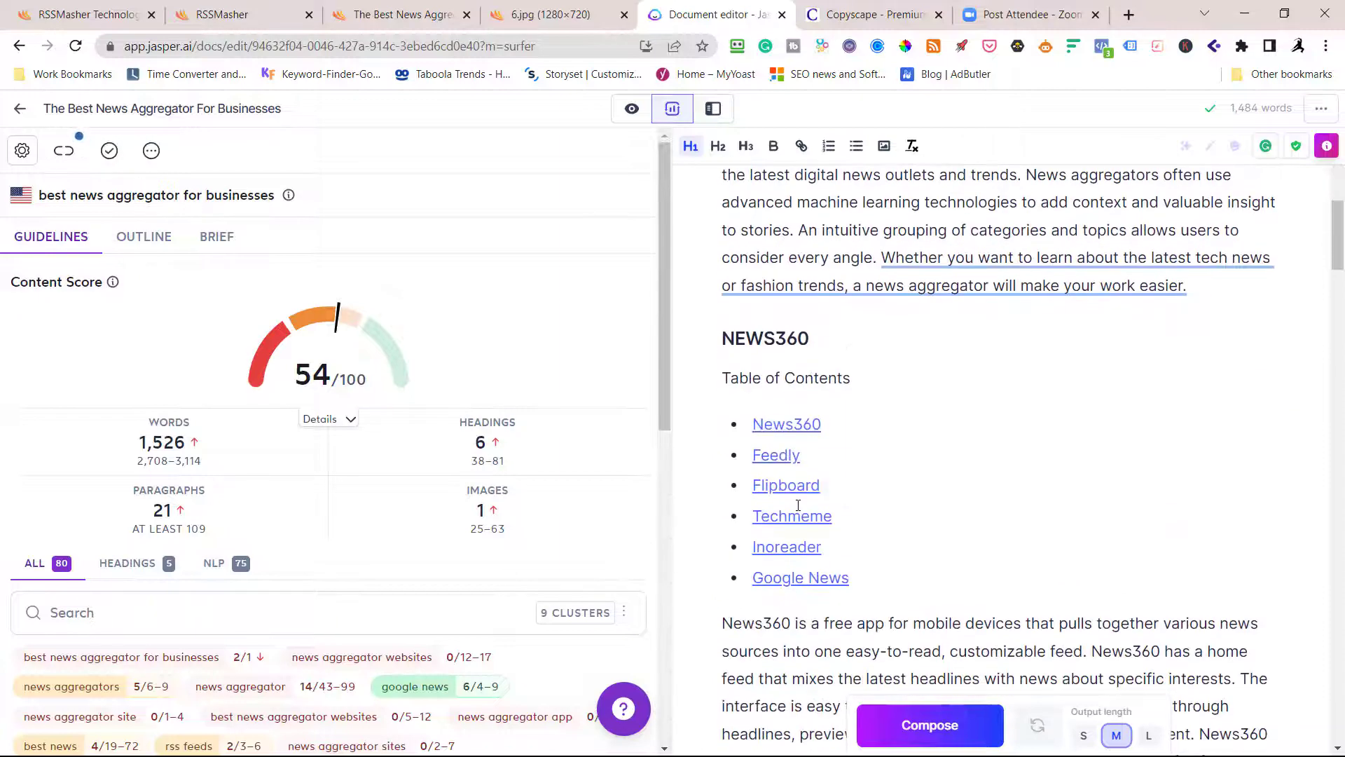
scroll(802, 501, "down", 3)
scroll(801, 502, "down", 3)
scroll(801, 502, "down", 3)
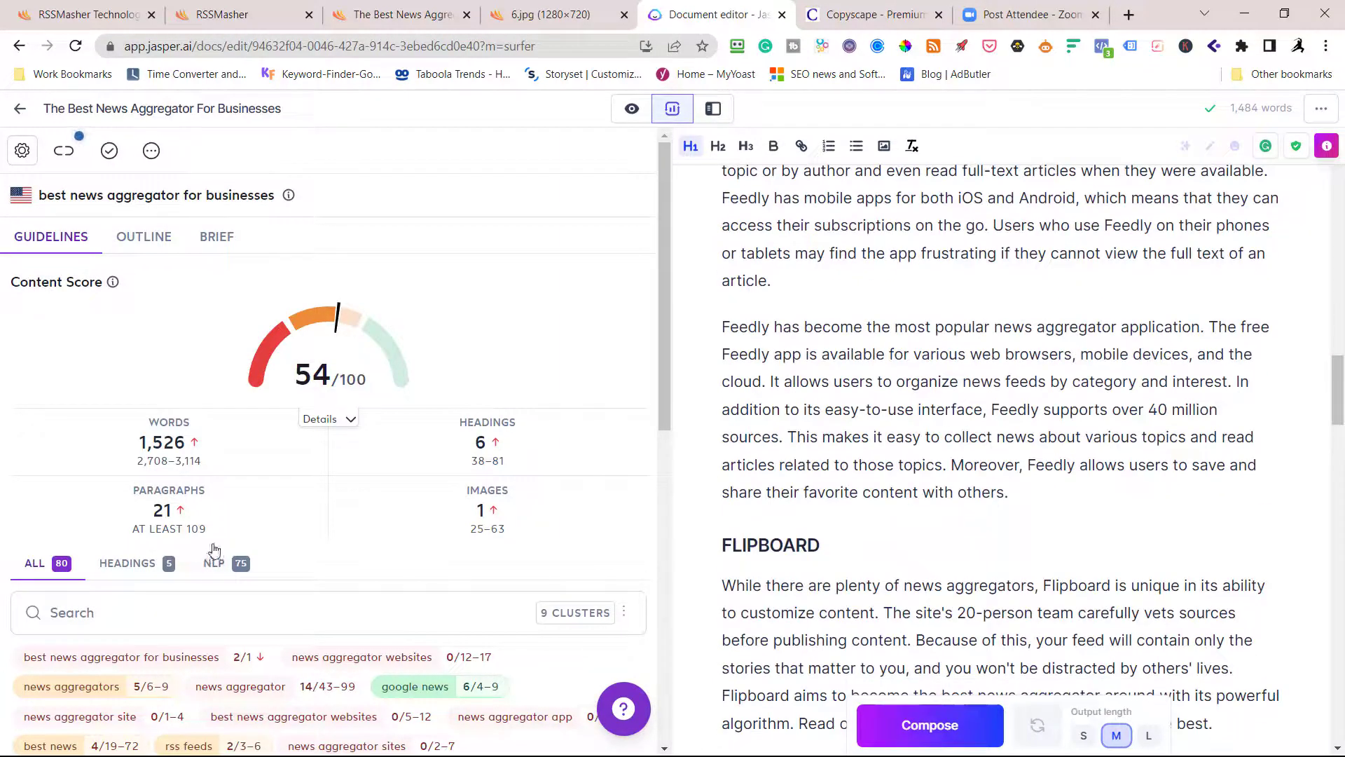
scroll(211, 553, "down", 5)
scroll(338, 536, "down", 2)
scroll(338, 531, "down", 2)
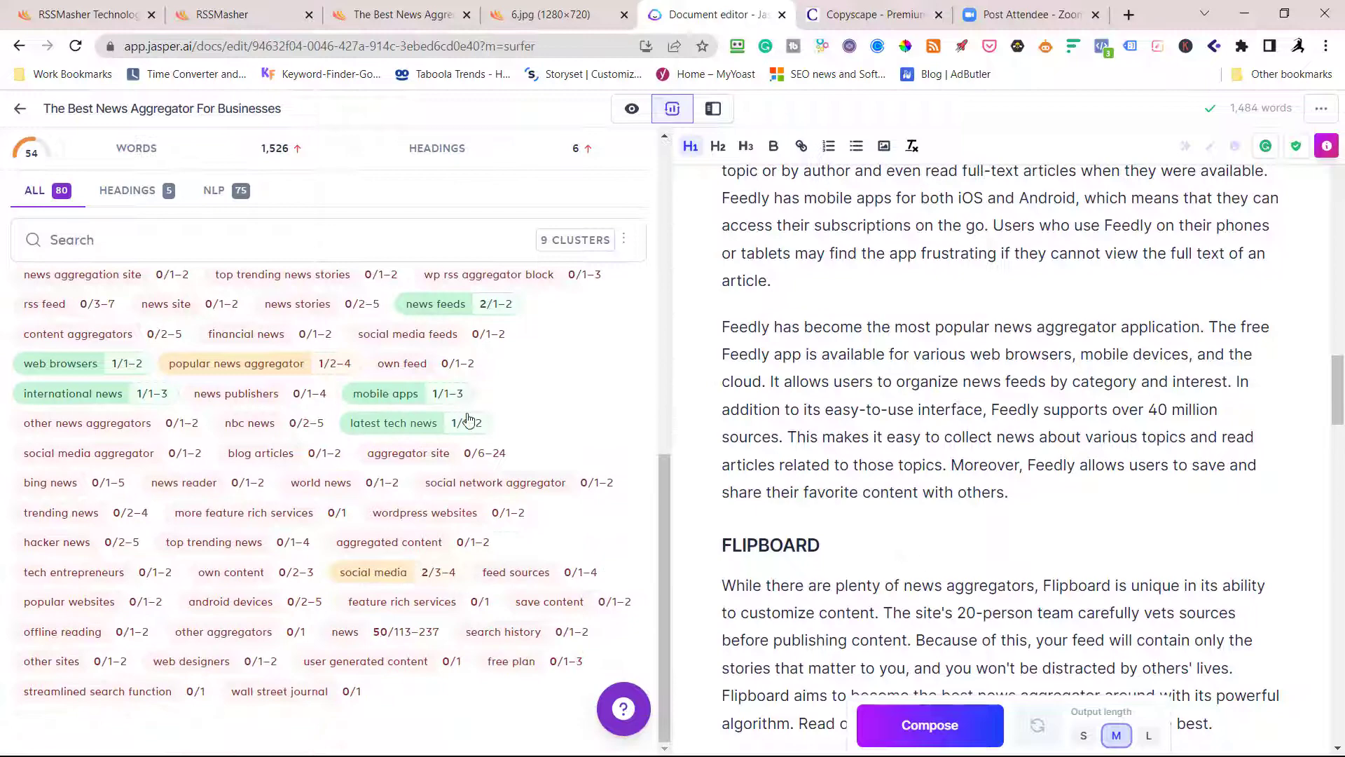
scroll(826, 510, "down", 3)
scroll(836, 503, "down", 3)
scroll(852, 495, "down", 3)
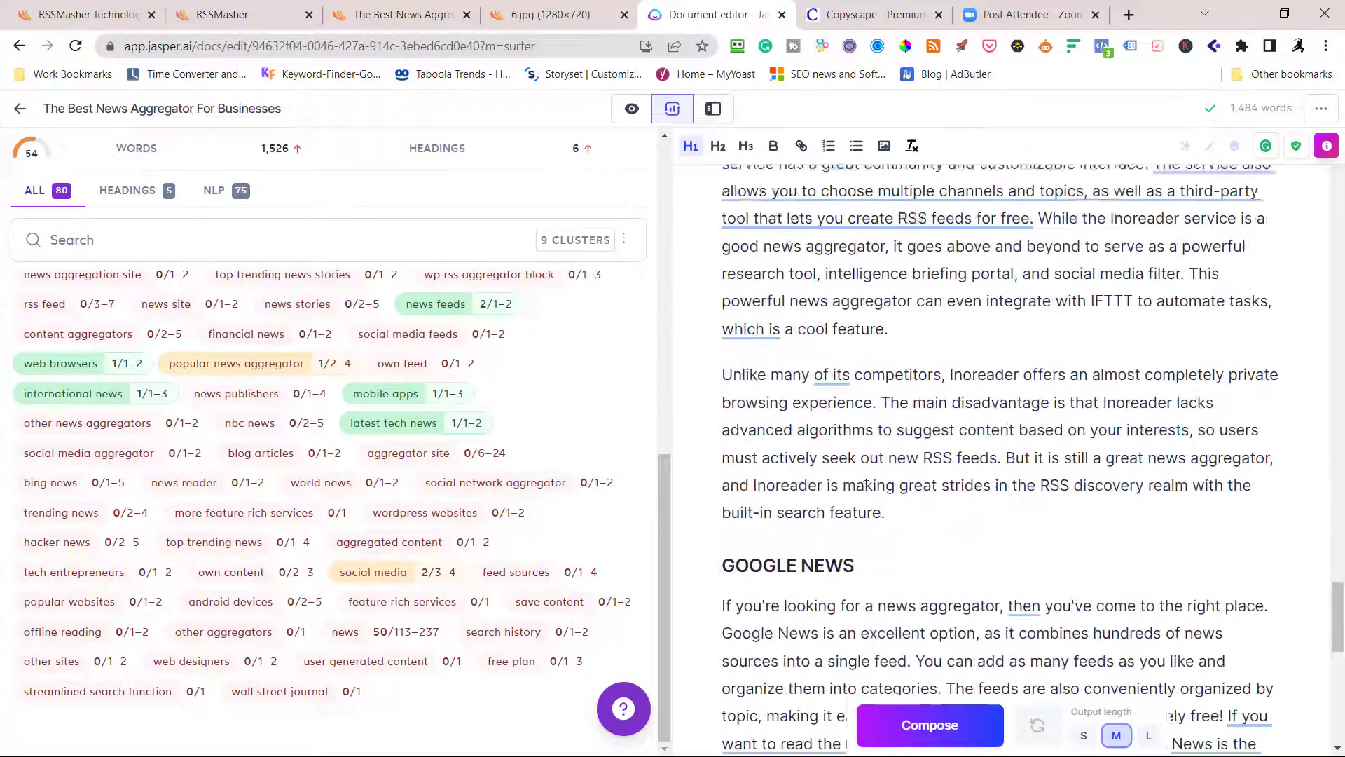
scroll(866, 487, "down", 1)
scroll(867, 486, "down", 5)
scroll(866, 486, "down", 2)
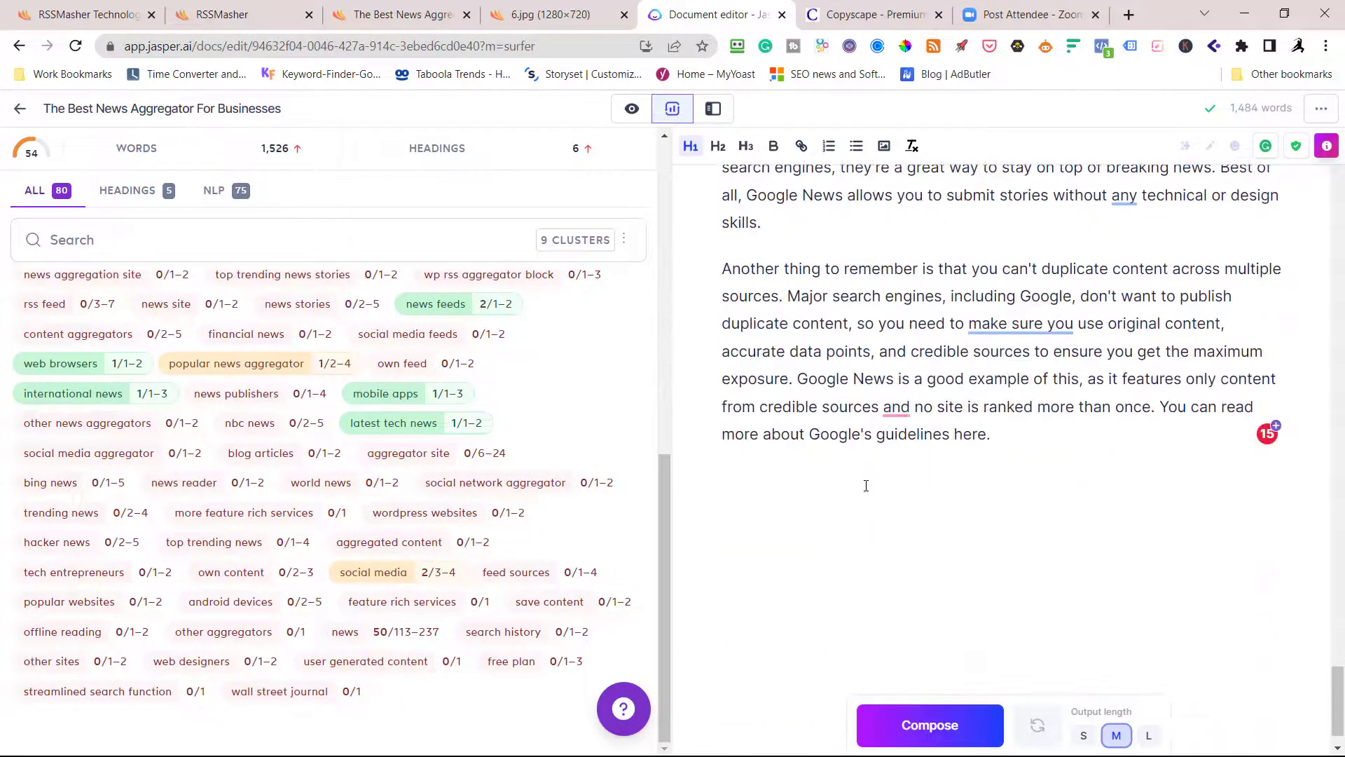
scroll(1005, 426, "down", 1)
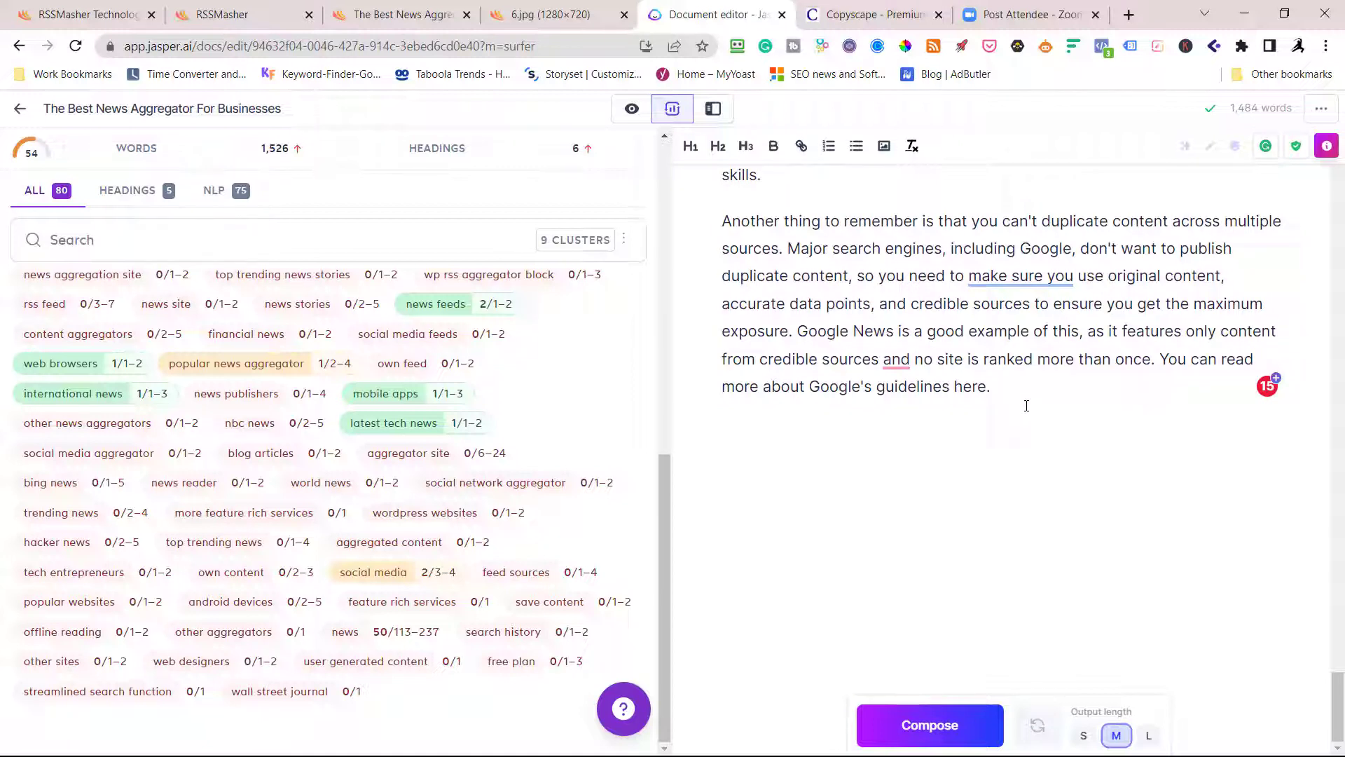
- Add 'Most asked questions about Popular News Aggregators' after the last paragraph as an H2
key("Return")
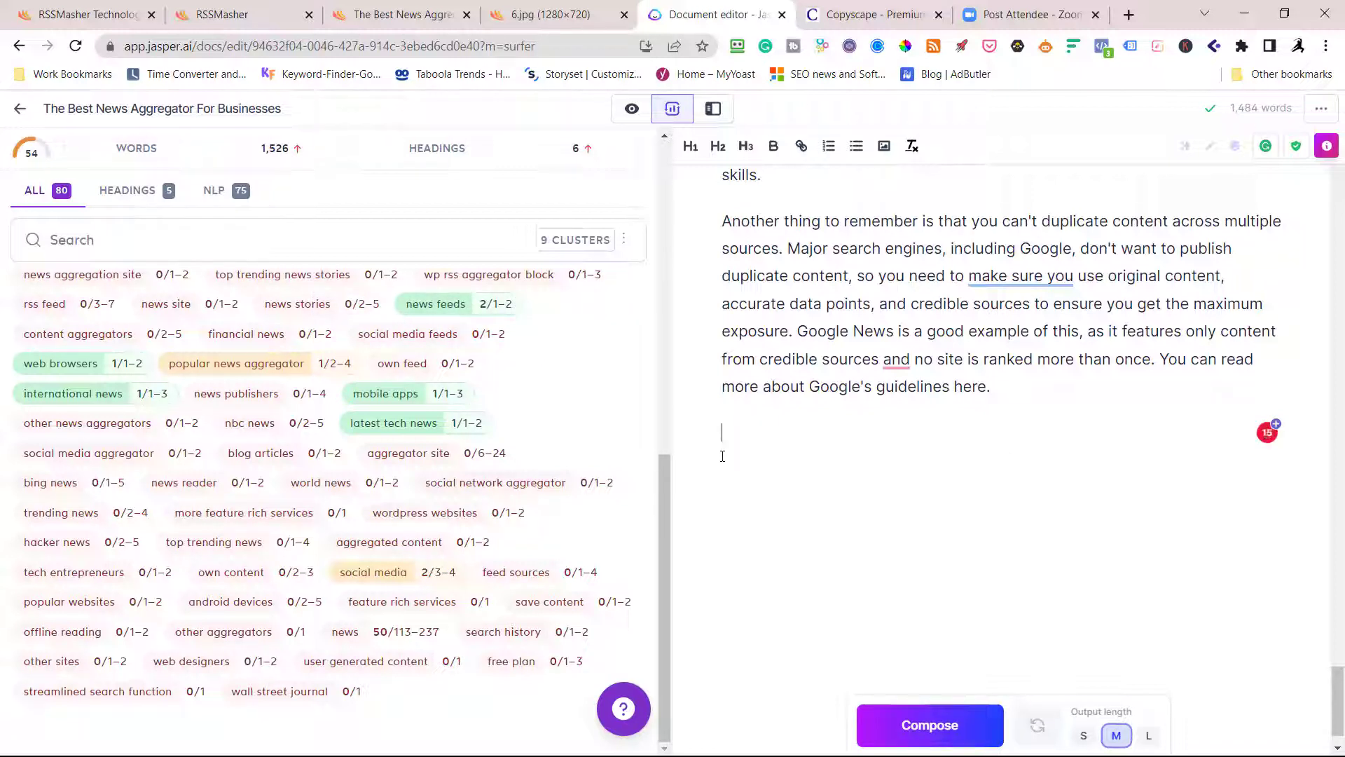
type("Most a")
type("sked questio")
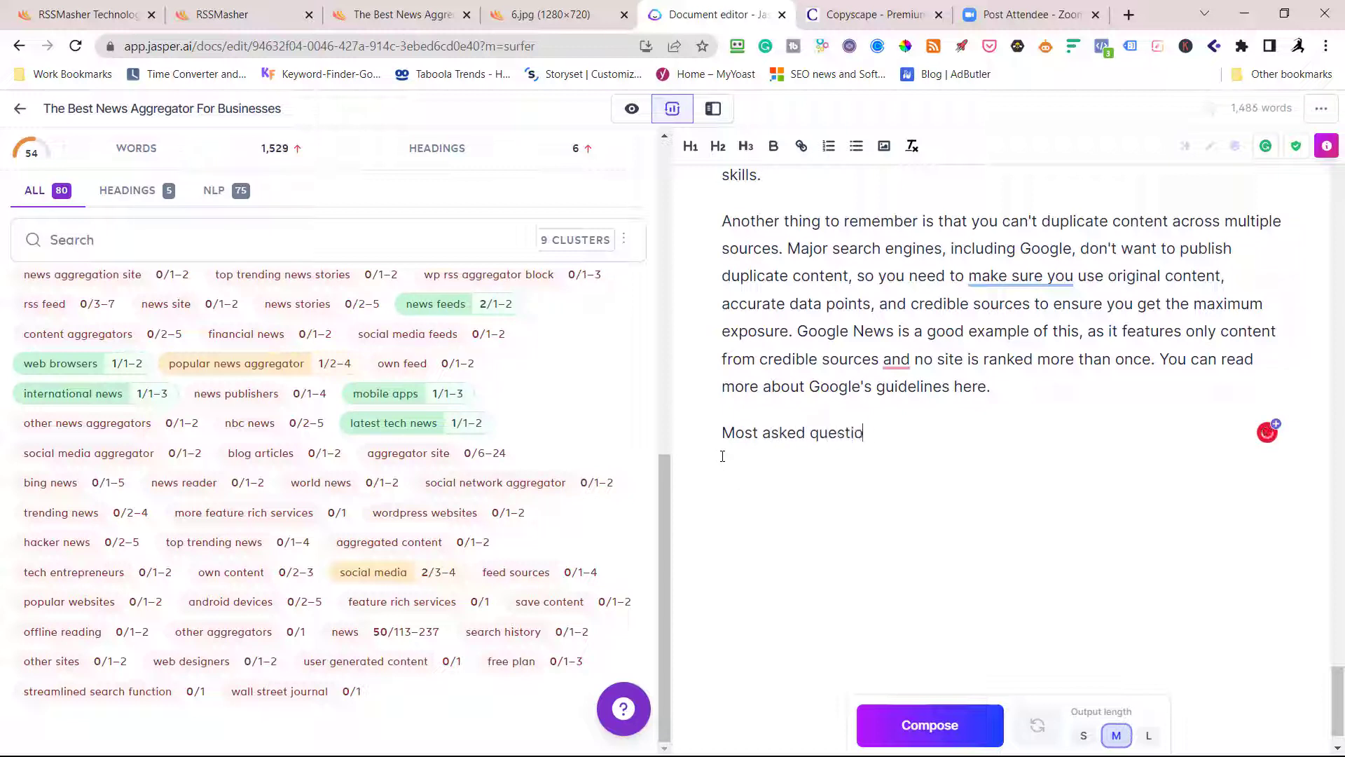
type("ns ab")
type("out ")
type("News F")
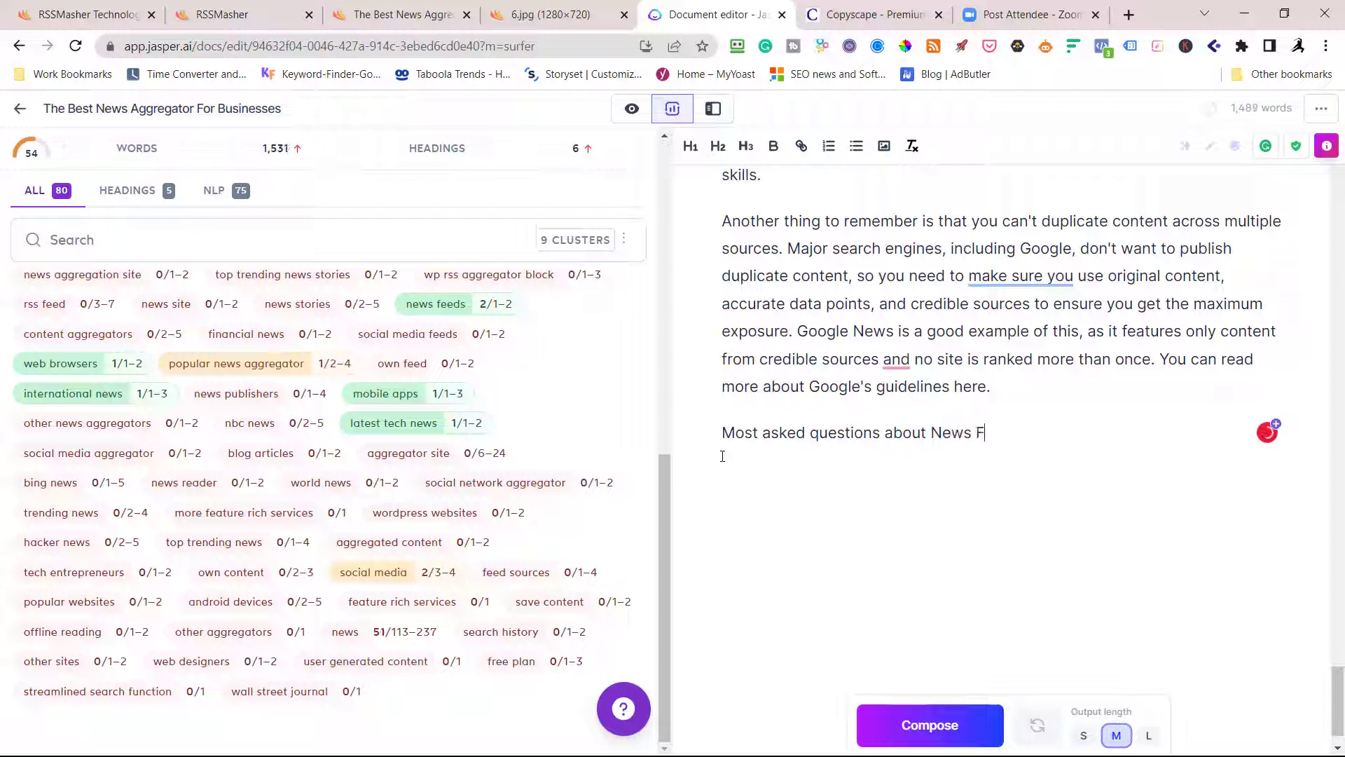
type("eeds")
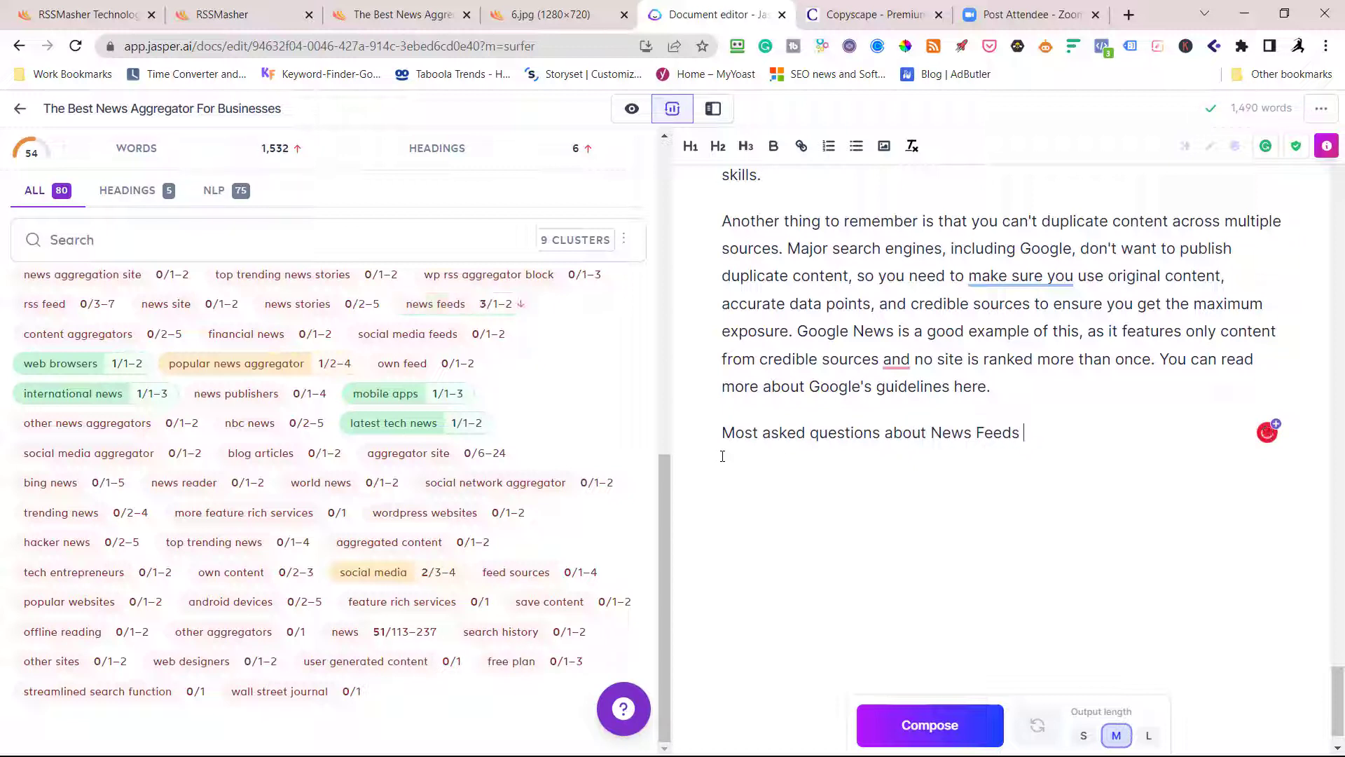
key("ctrl+shift+Left")
key("ctrl+shift+Left")
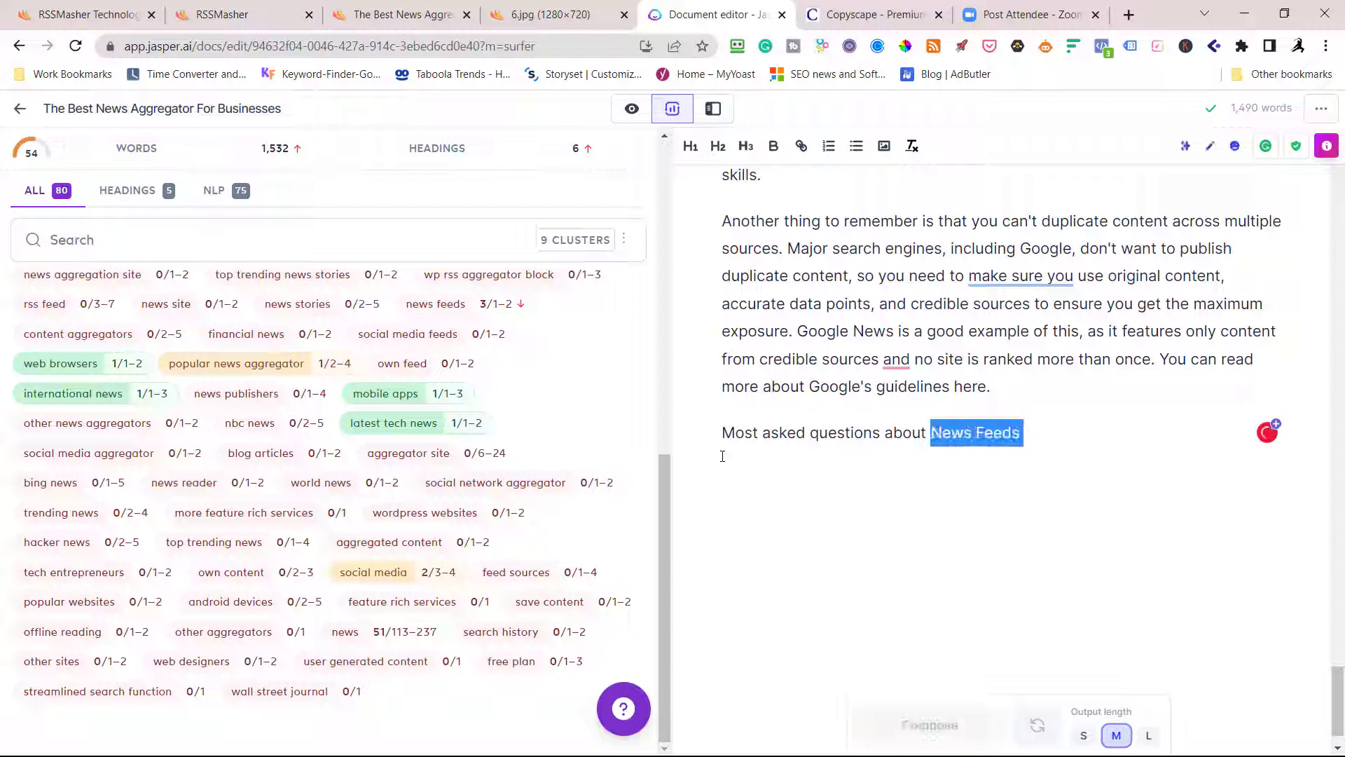
type("Popular")
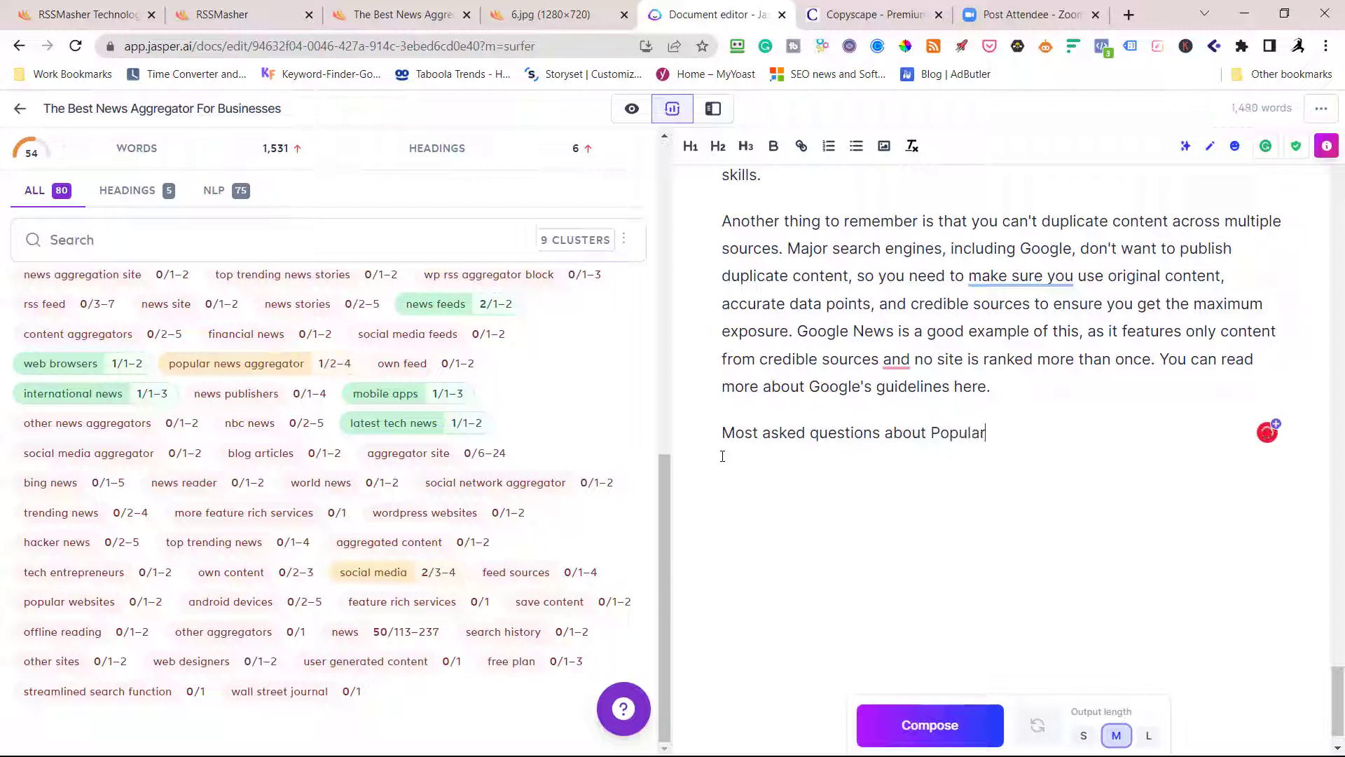
type(" ne")
key("BackSpace")
key("BackSpace")
type("N")
type("ews Agg")
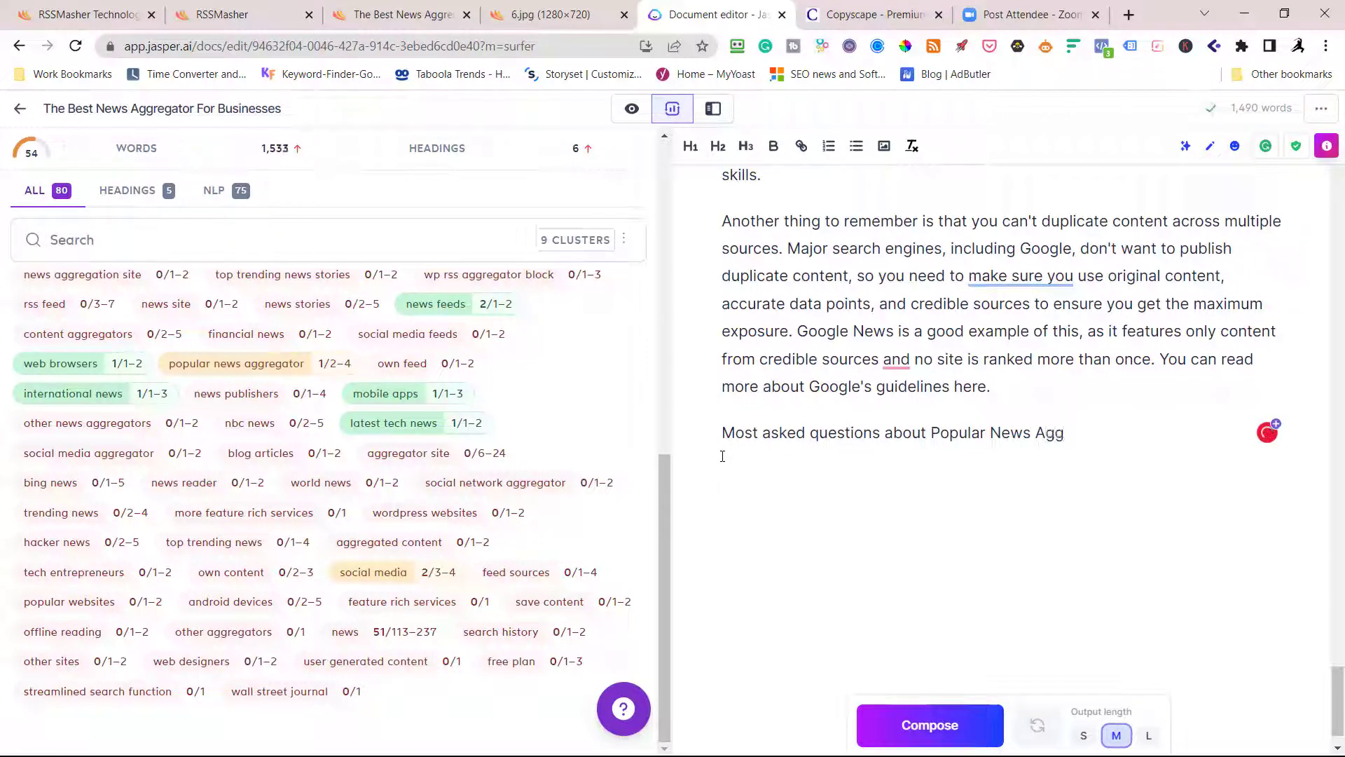
type("regators")
key("Return")
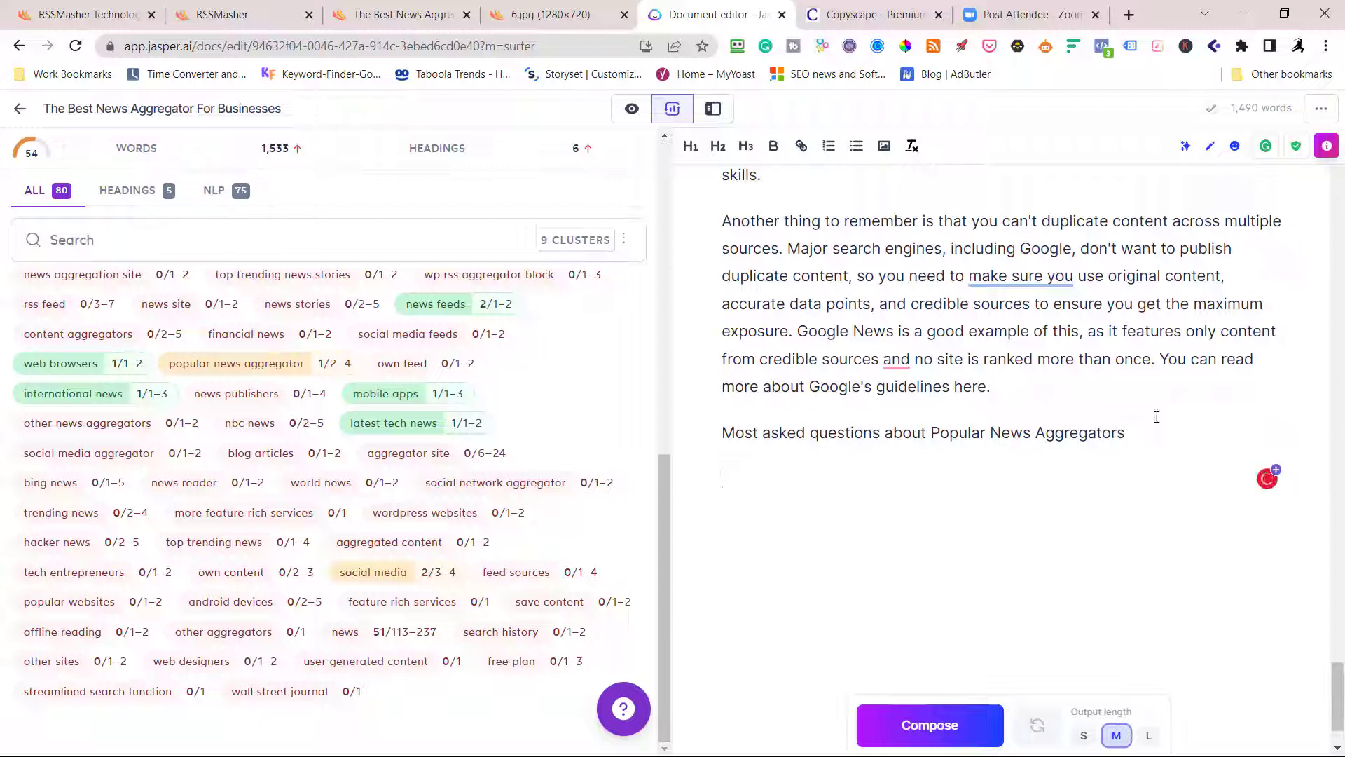
left_click_drag(1151, 439, 720, 435)
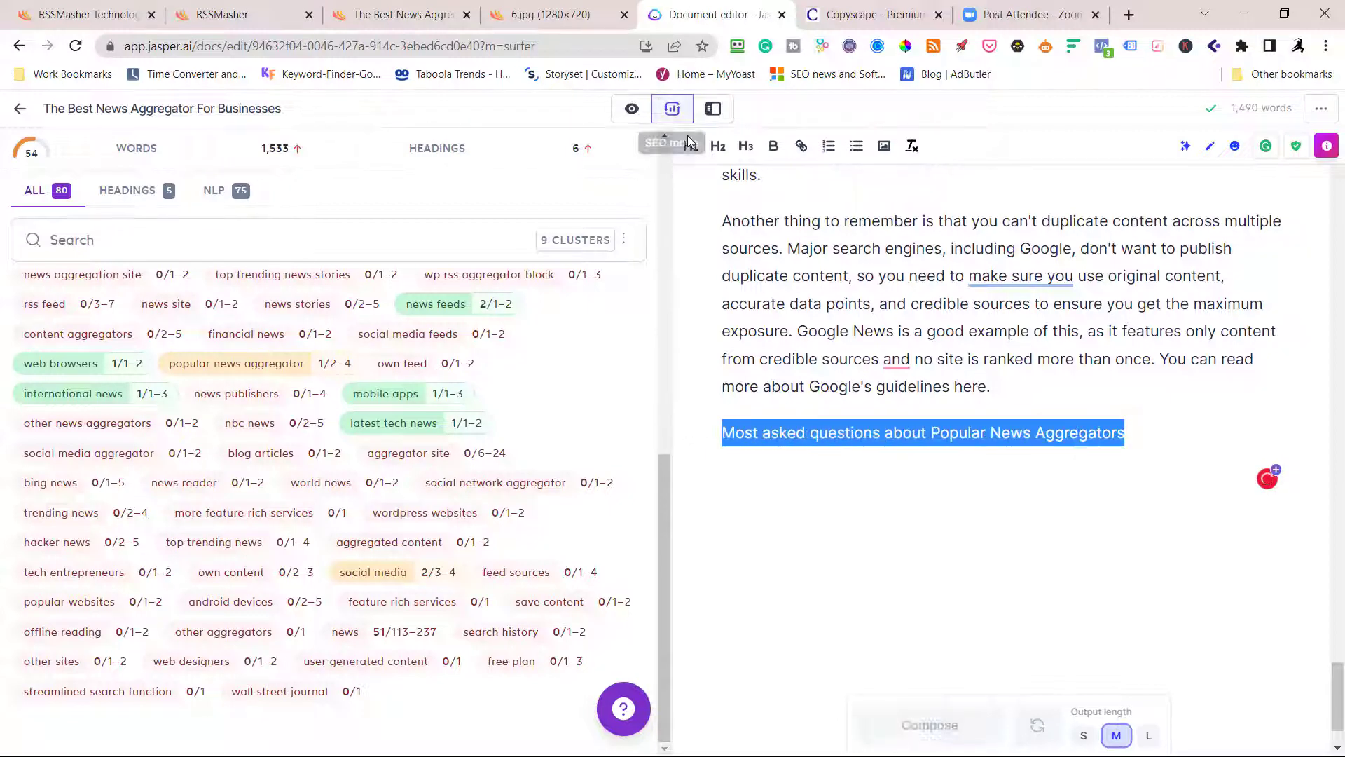
left_click(719, 146)
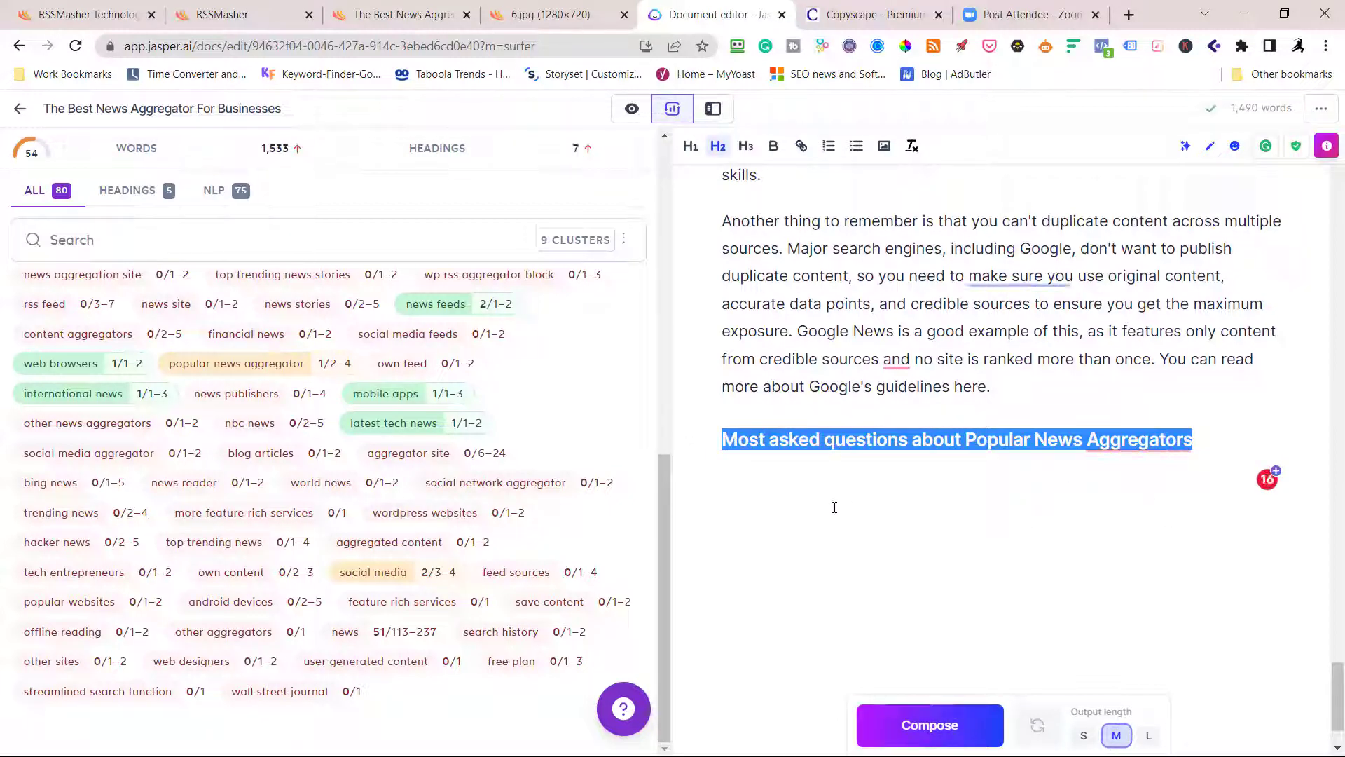
left_click(797, 492)
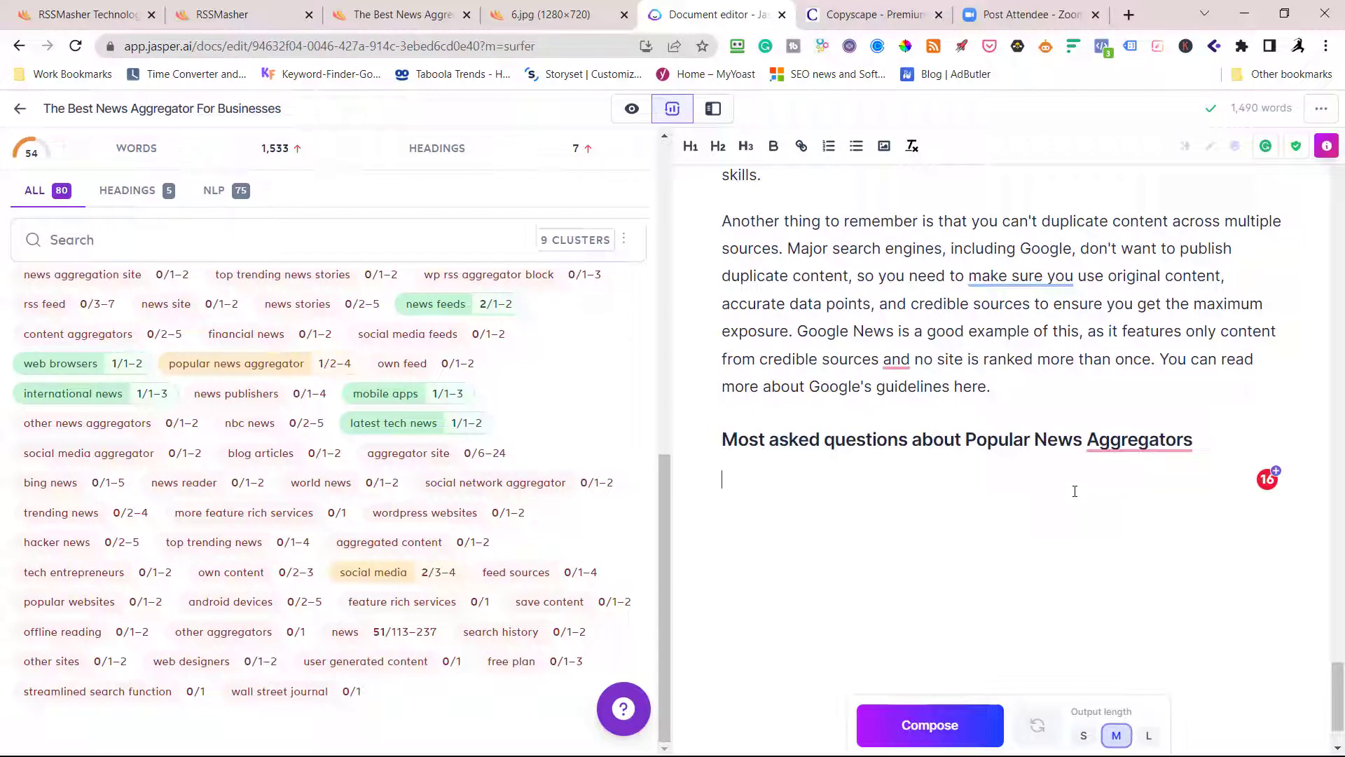
- In Focus mode, select the opening paragraph about business news aggregators for the content brief
left_click(631, 110)
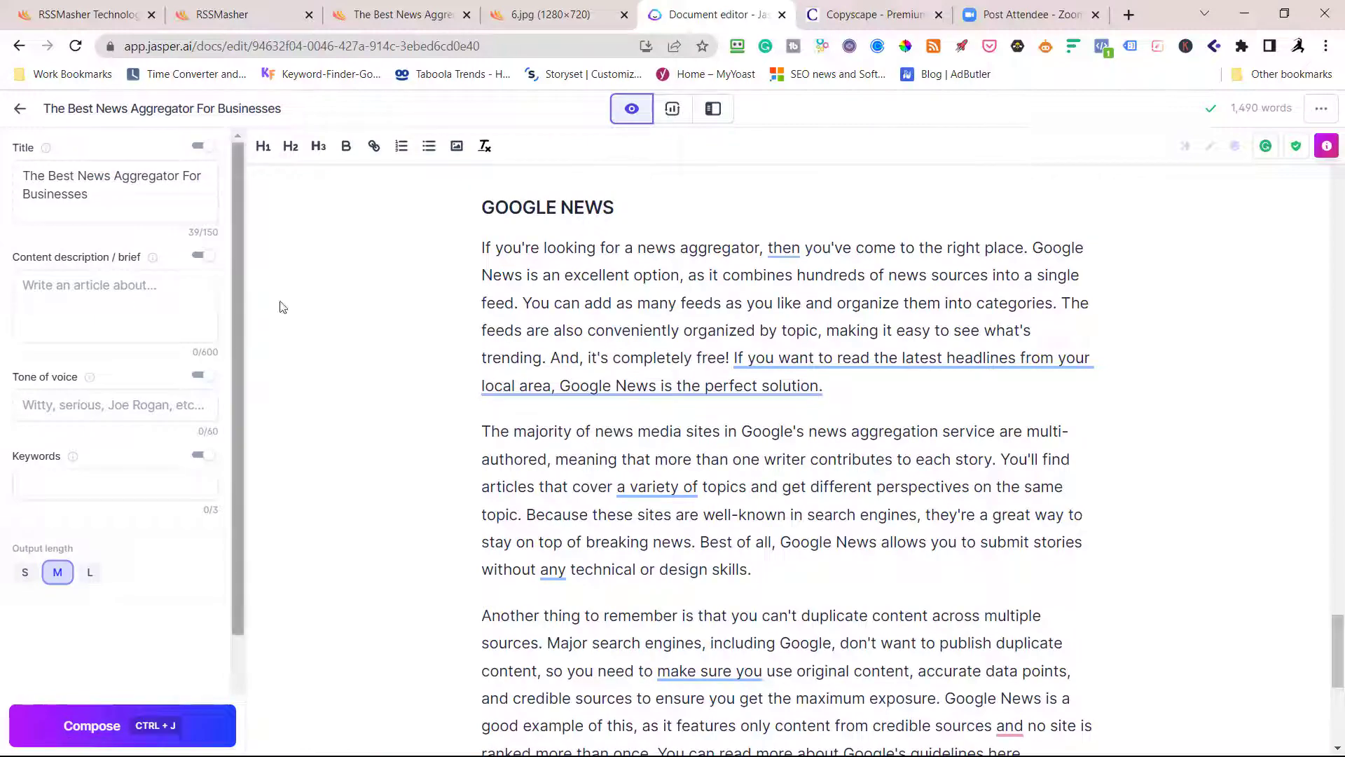
scroll(846, 491, "down", 5)
scroll(846, 490, "up", 5)
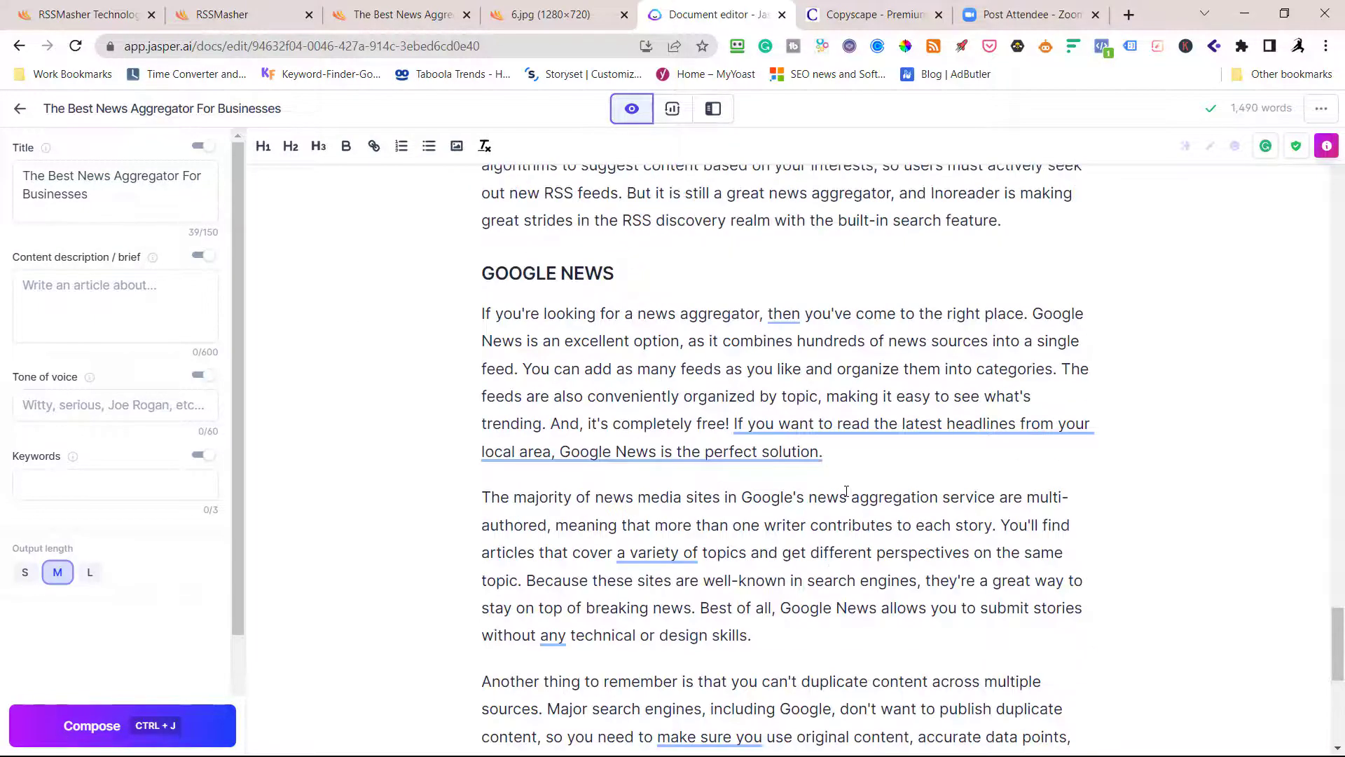
scroll(846, 490, "up", 5)
scroll(846, 491, "up", 5)
scroll(844, 485, "up", 5)
scroll(844, 485, "up", 10)
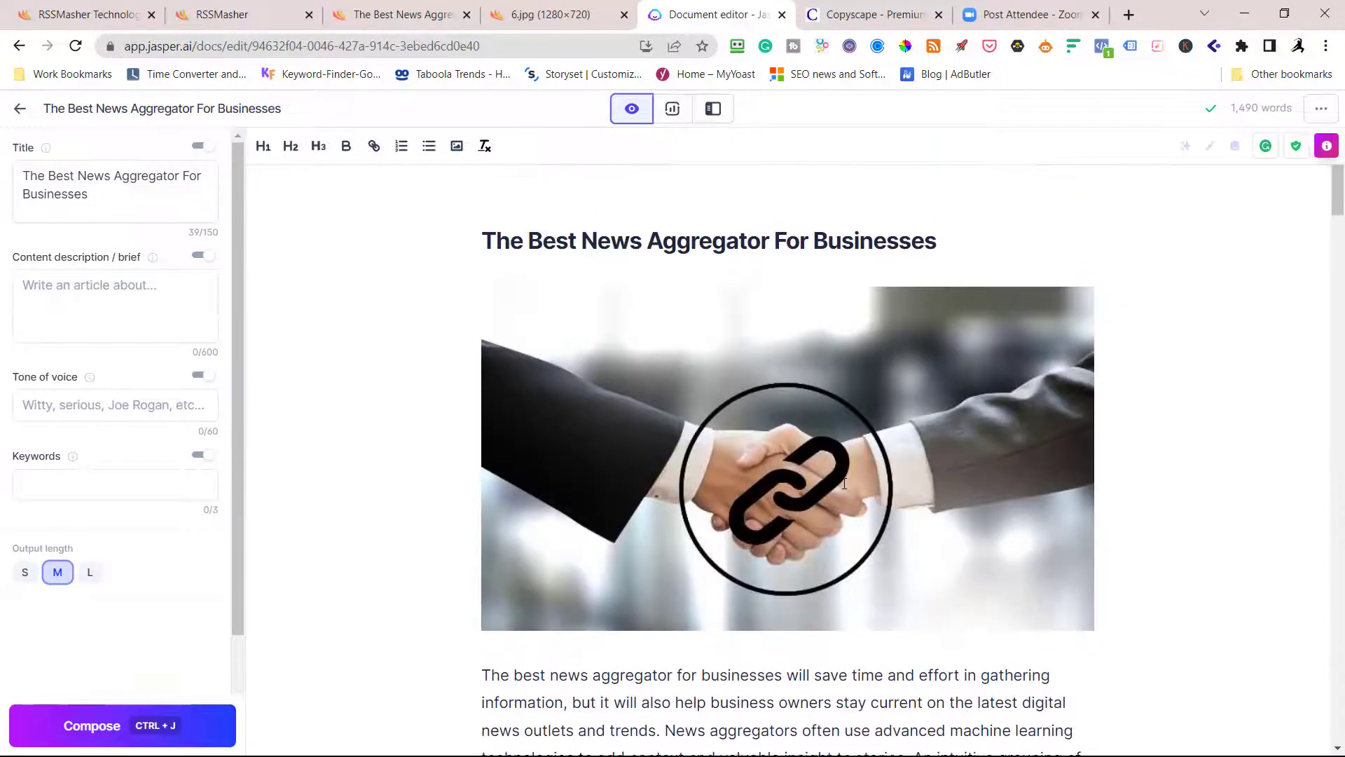
scroll(844, 485, "down", 4)
scroll(843, 484, "up", 2)
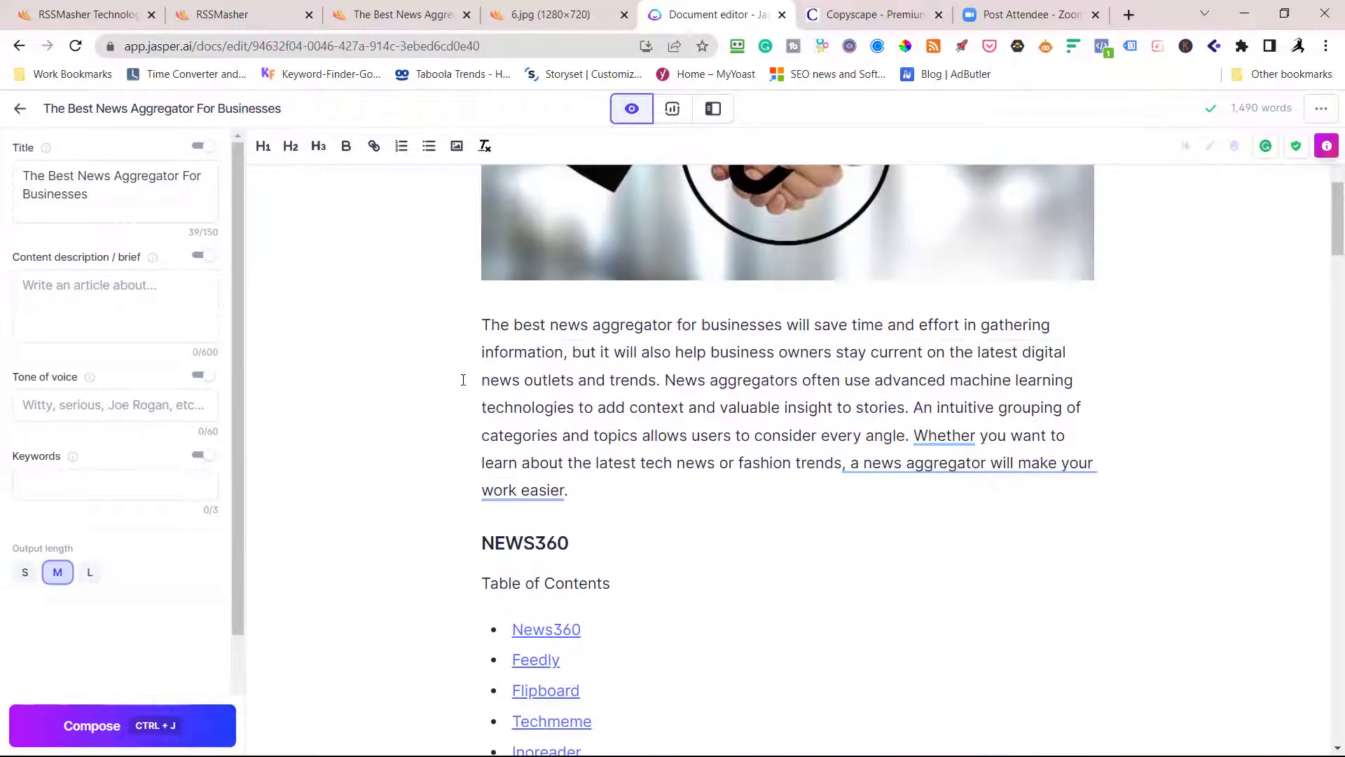
left_click_drag(480, 325, 588, 500)
key("ctrl+c")
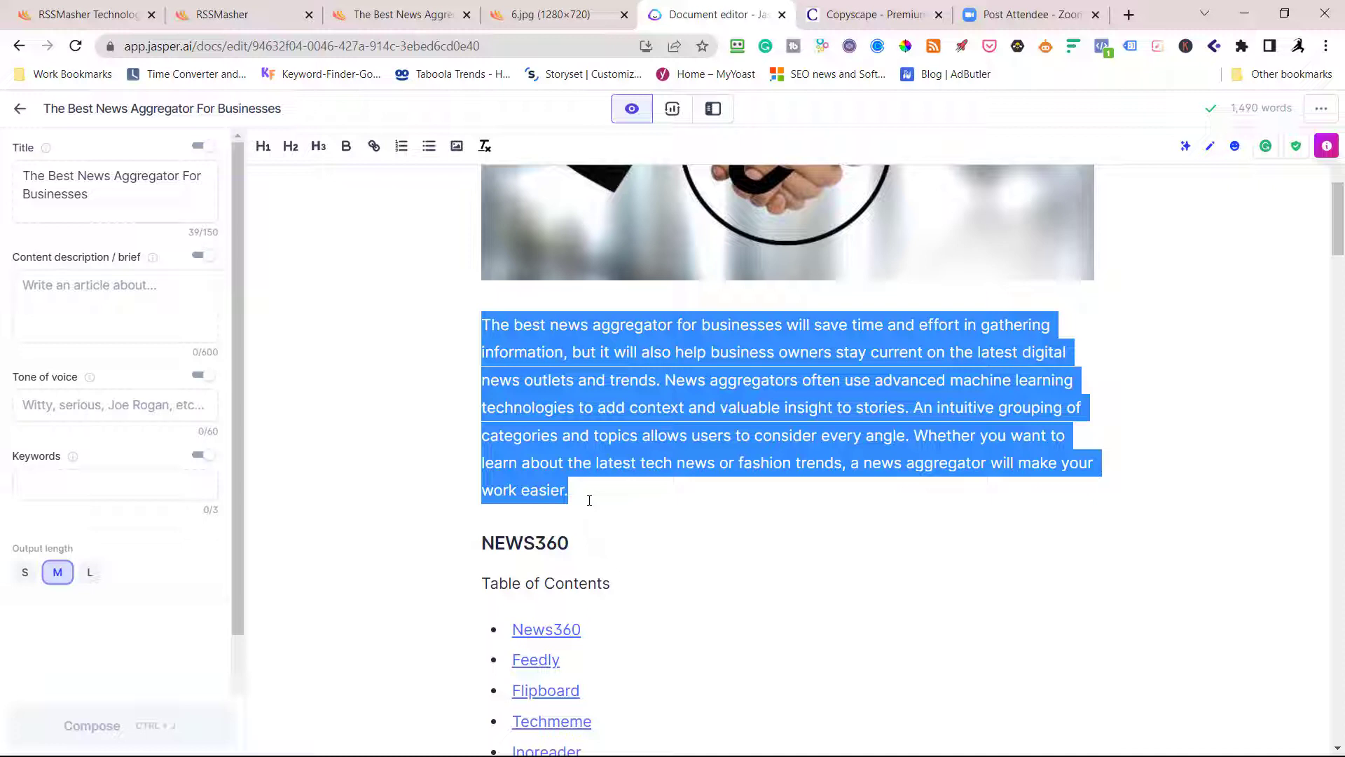
left_click(590, 500)
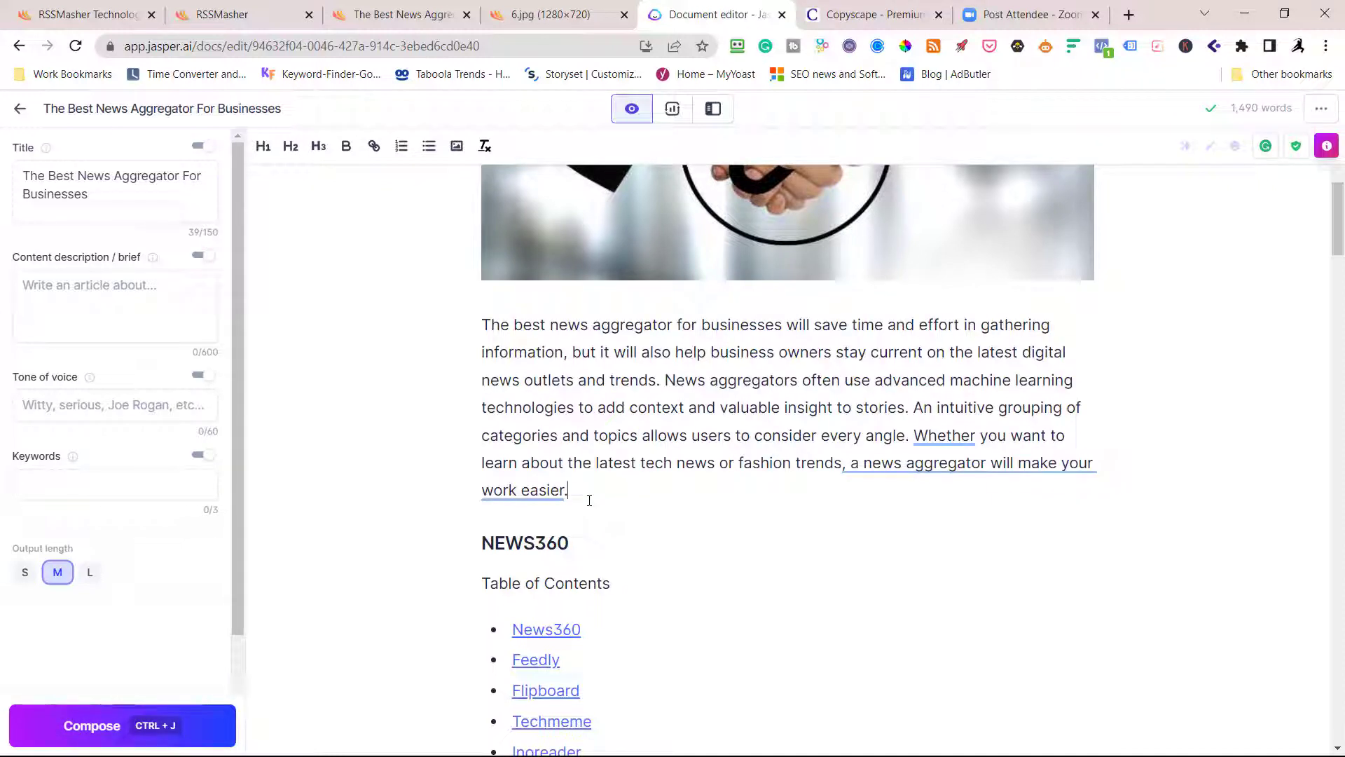
left_click_drag(589, 501, 445, 333)
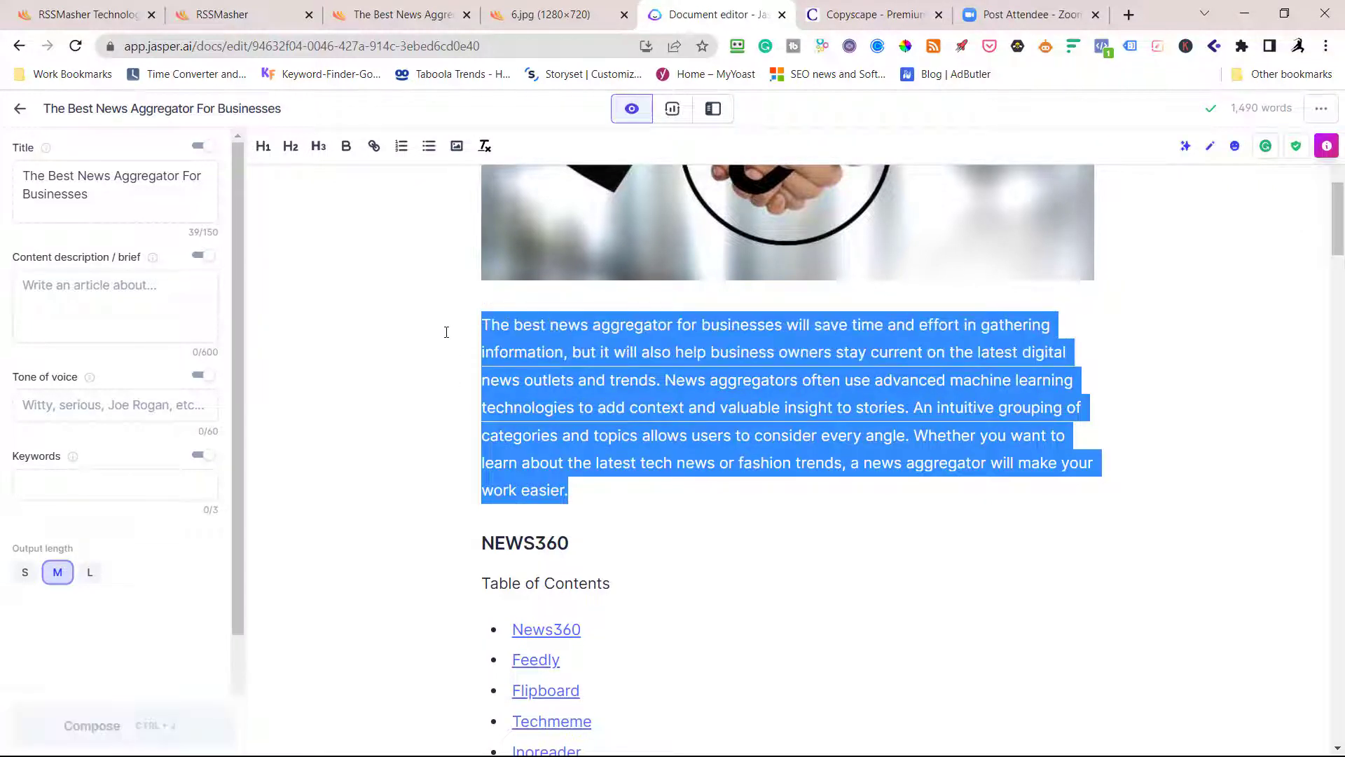
left_click(125, 305)
- Fill the brief: opening paragraph, Dan Kennedy tone, keywords news aggregator, rss feeds, news feed
key("ctrl+v")
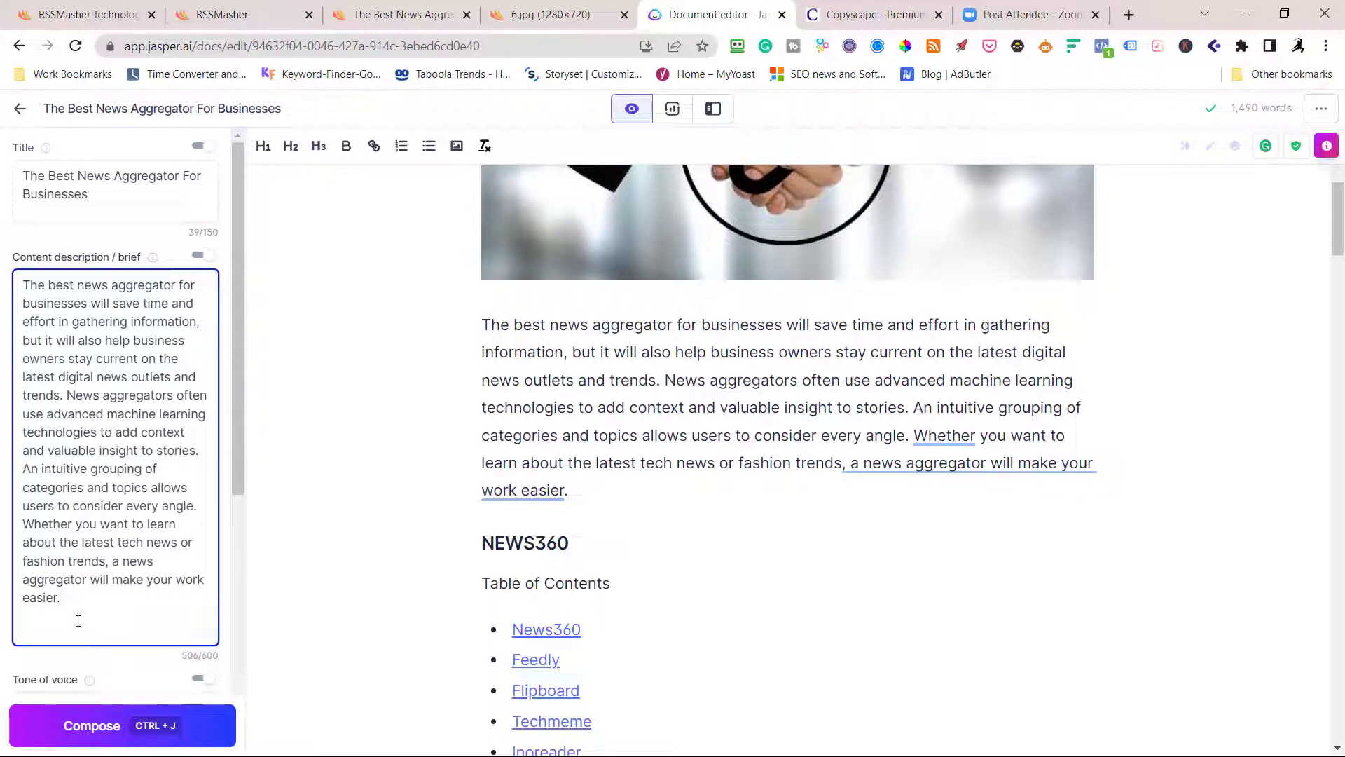
scroll(78, 620, "down", 2)
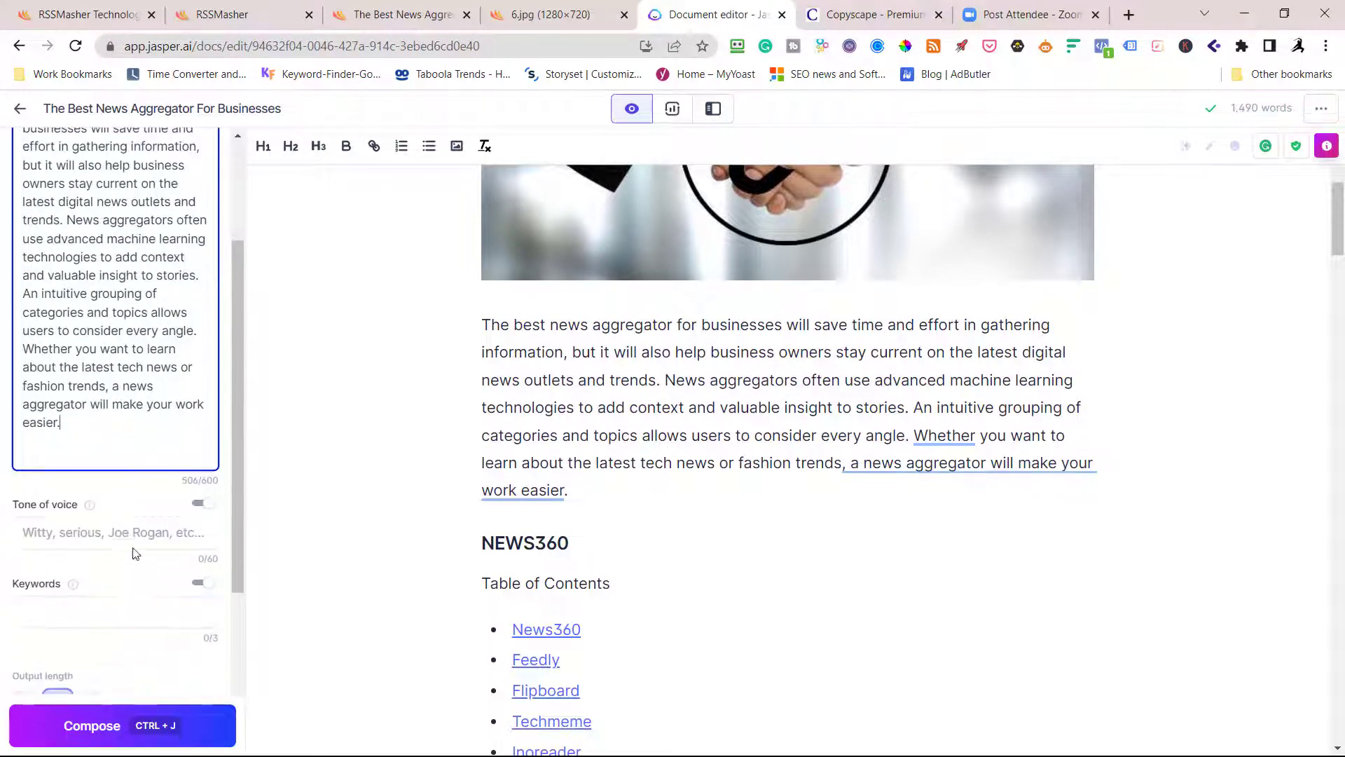
left_click(109, 531)
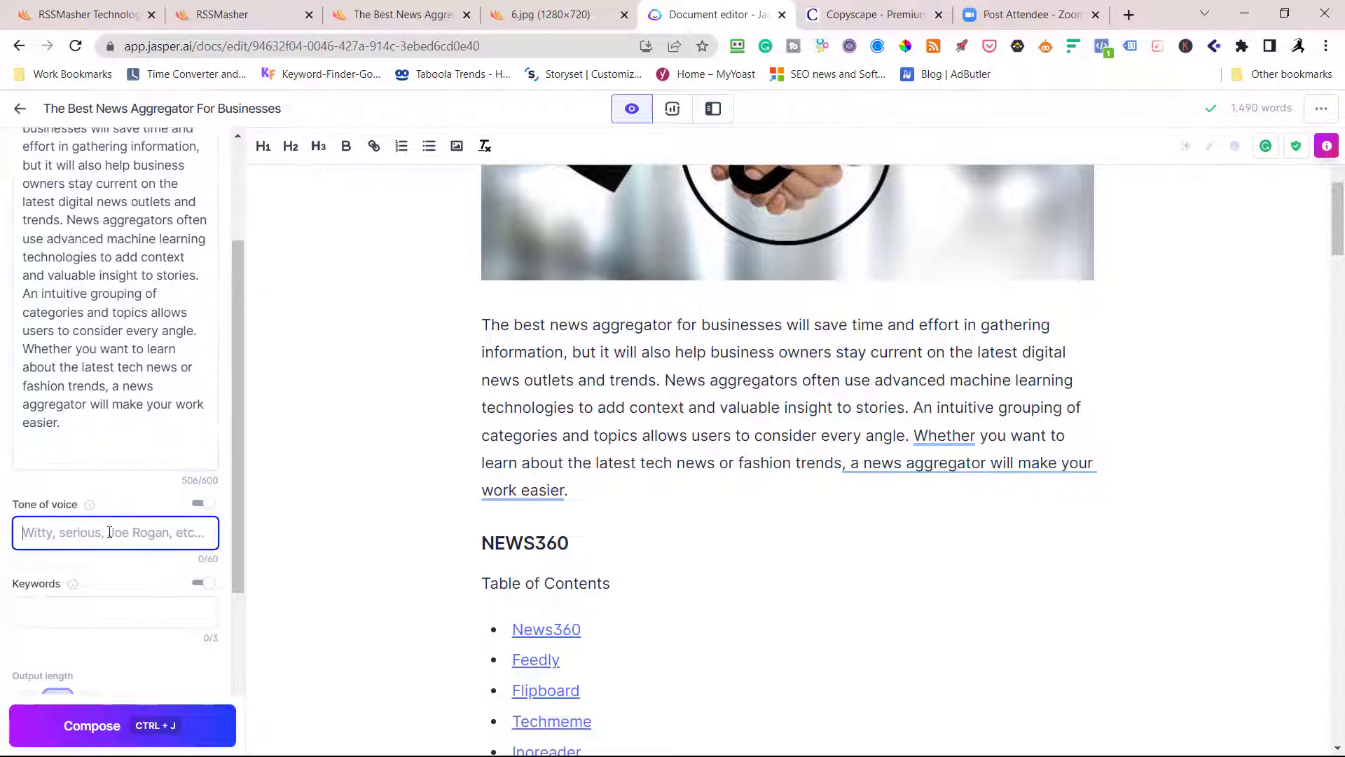
type("Dan Kennedy")
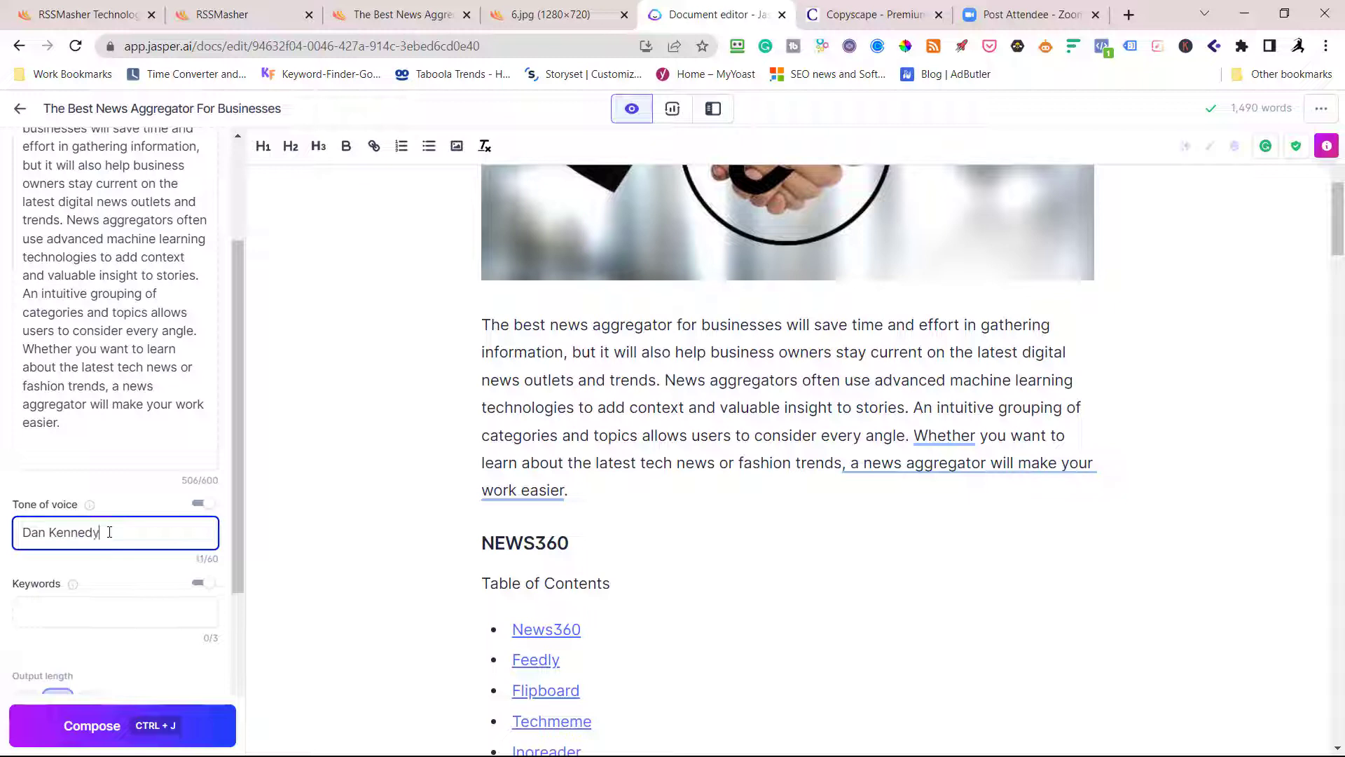
scroll(109, 532, "down", 2)
left_click(91, 439)
type("news aggregator,")
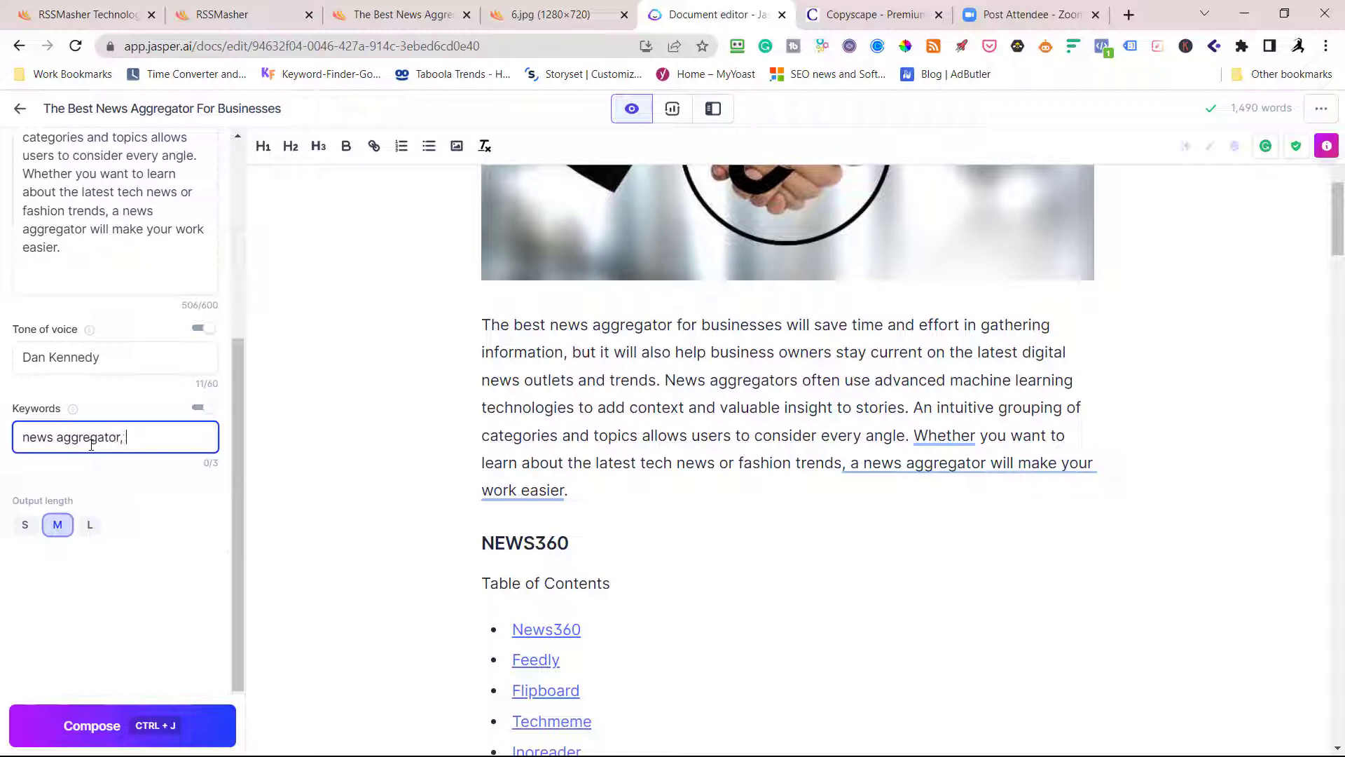
type("rss")
type(" news fe")
key("BackSpace")
type("ds, news")
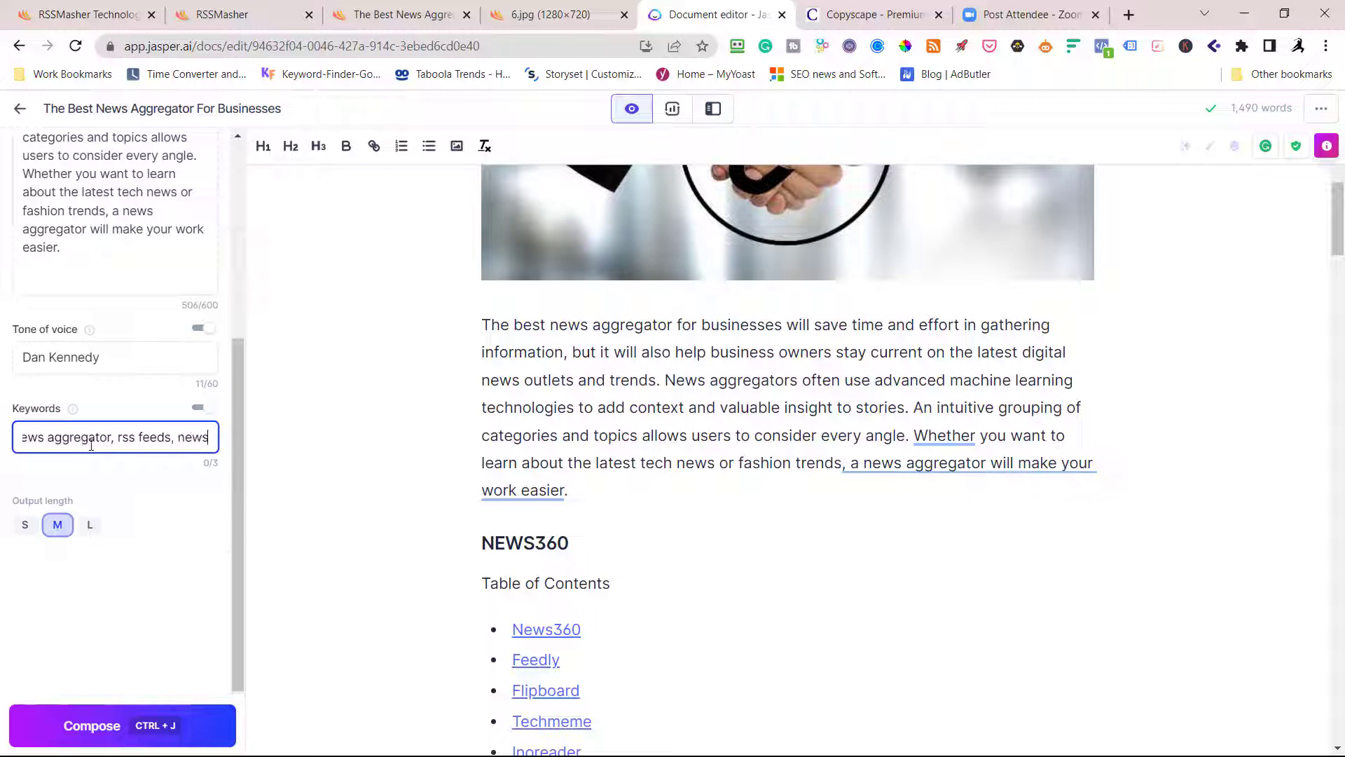
type(" feed")
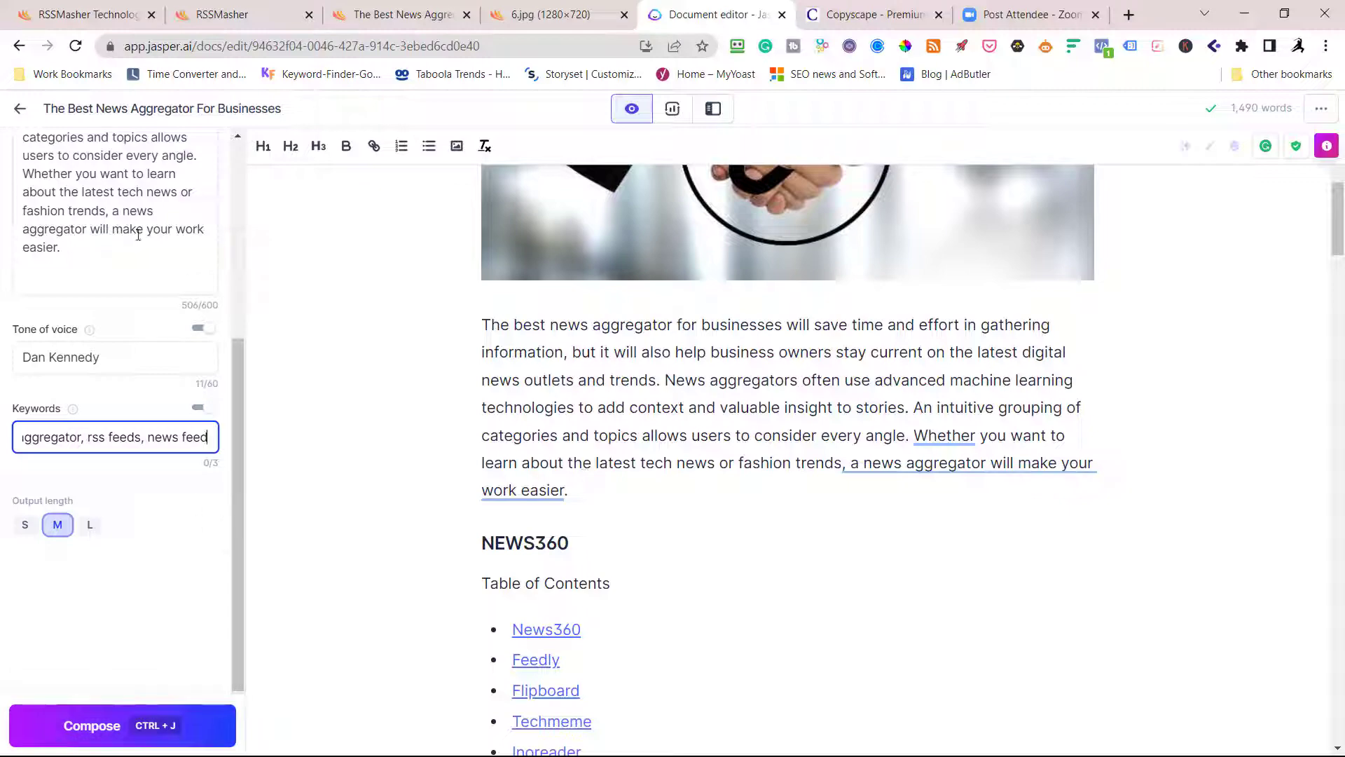
scroll(849, 484, "down", 10)
scroll(855, 420, "down", 10)
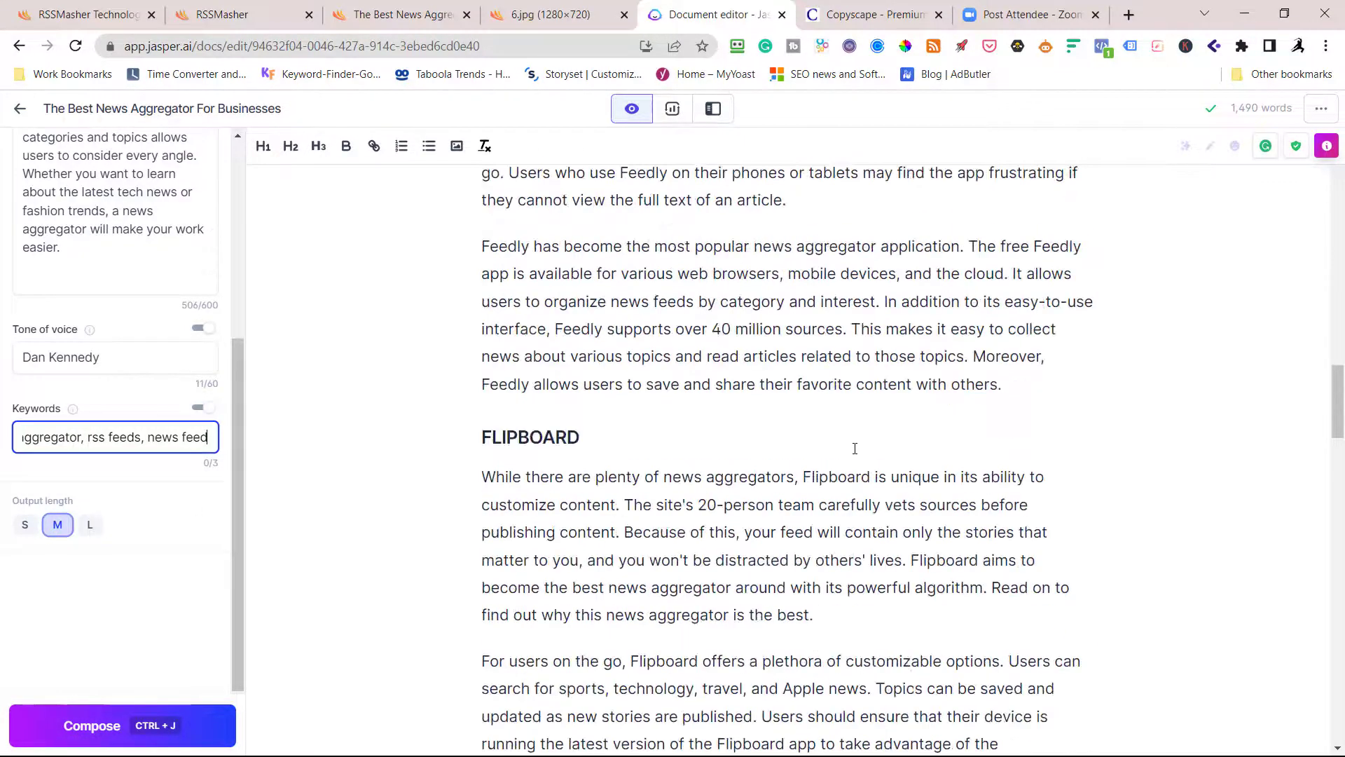
scroll(856, 450, "down", 10)
scroll(846, 415, "up", 3)
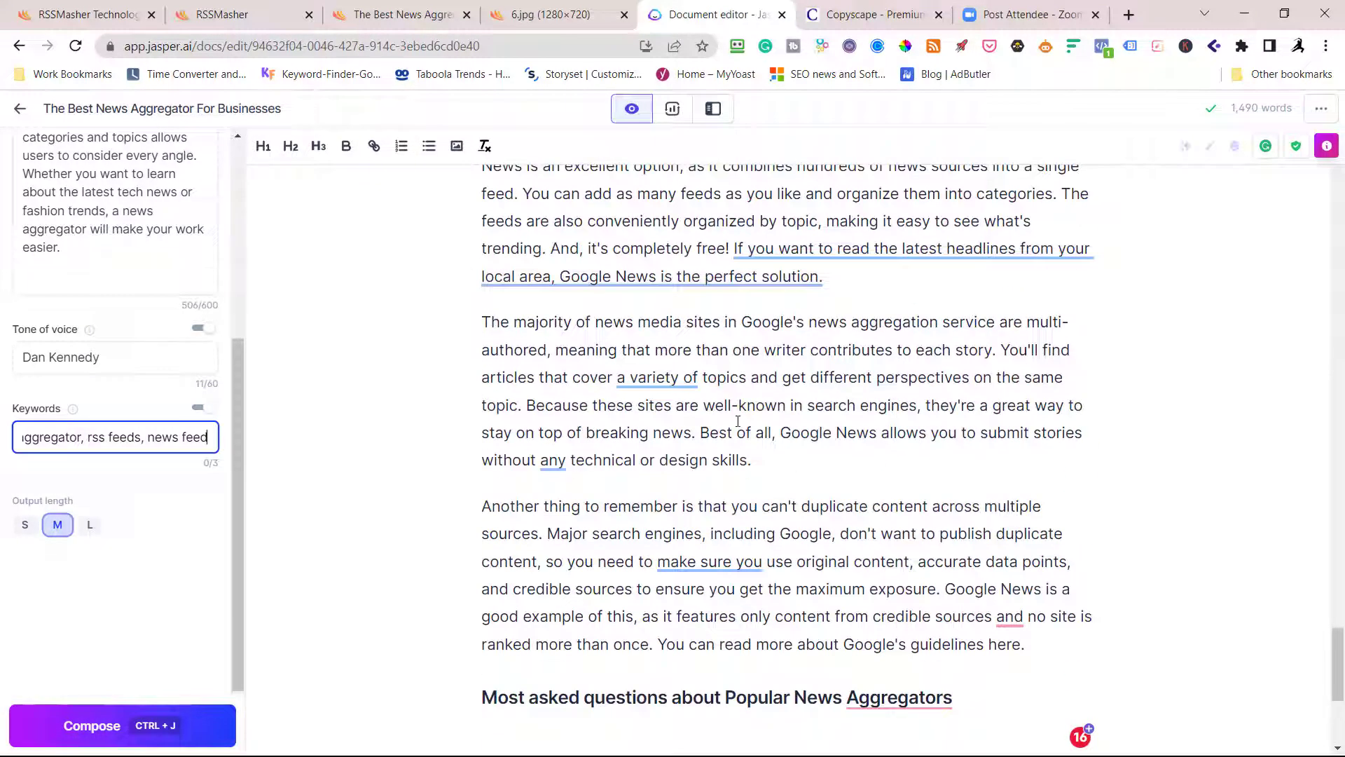
scroll(739, 421, "down", 3)
left_click(1032, 295)
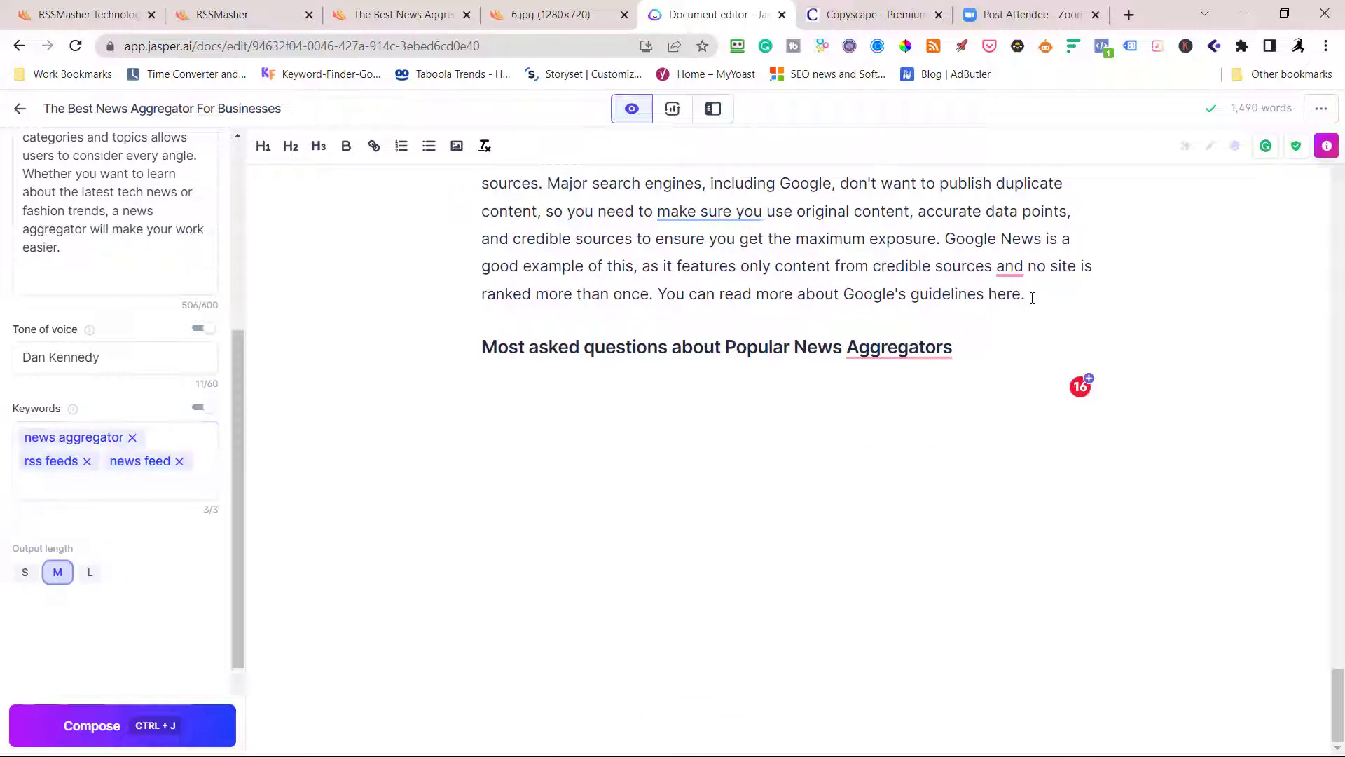
key("Return")
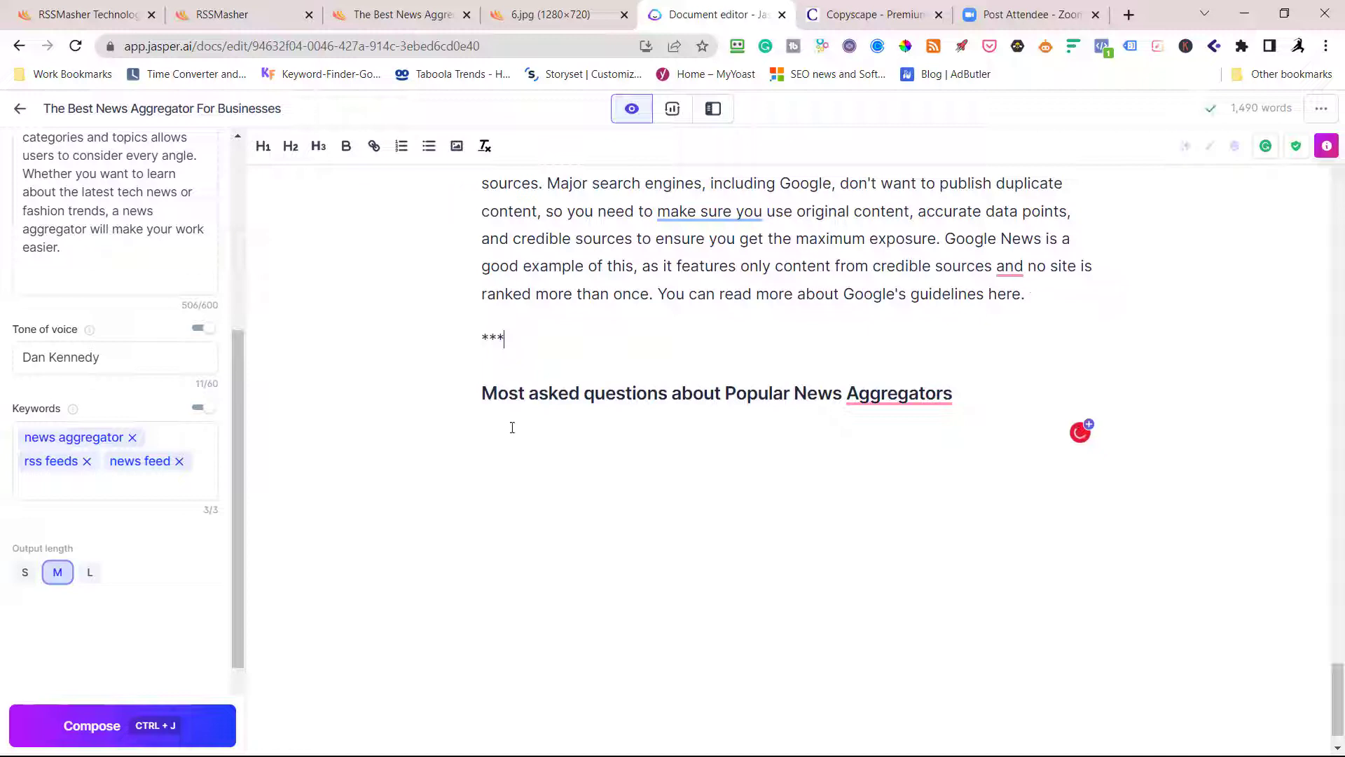
- Add an AI-written FAQ answer, period-end the heading, and make 'What is a news aggregator?' H3
left_click(158, 730)
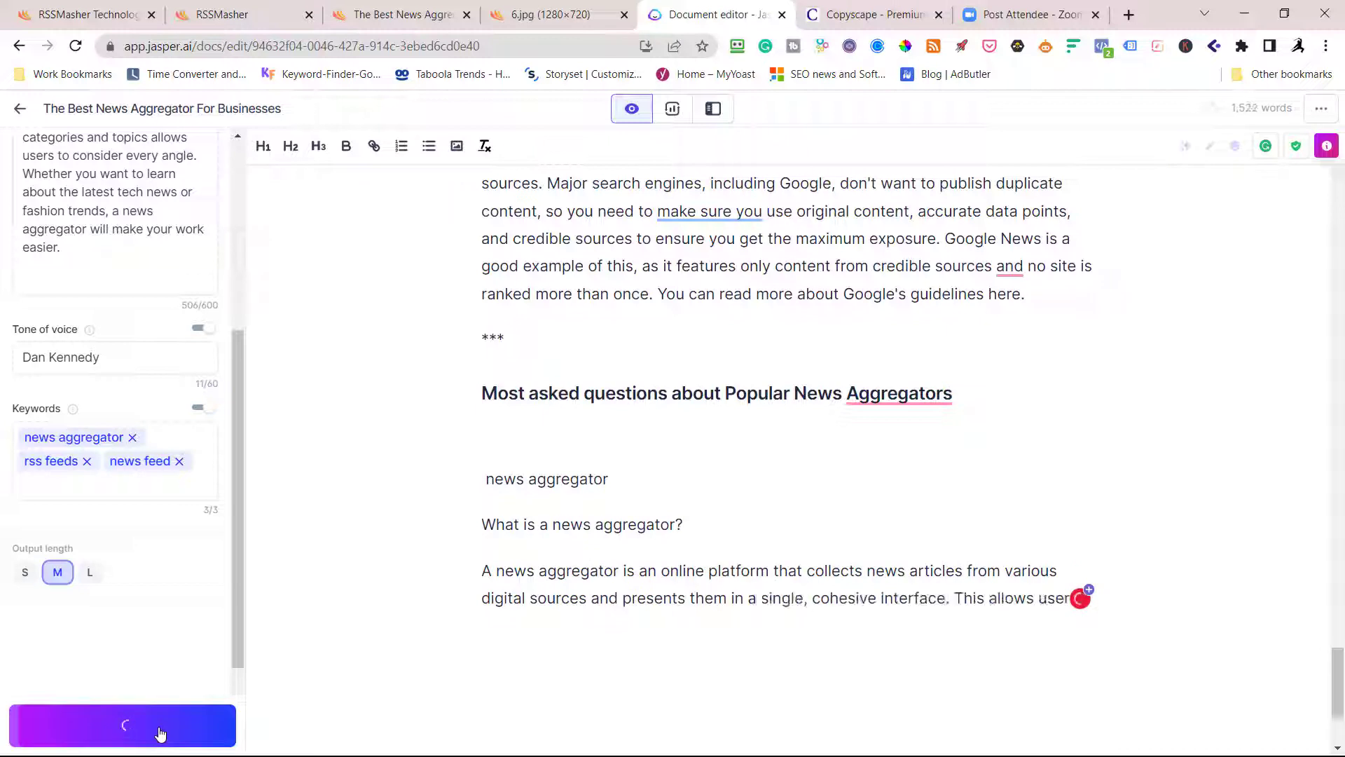
left_click(455, 474)
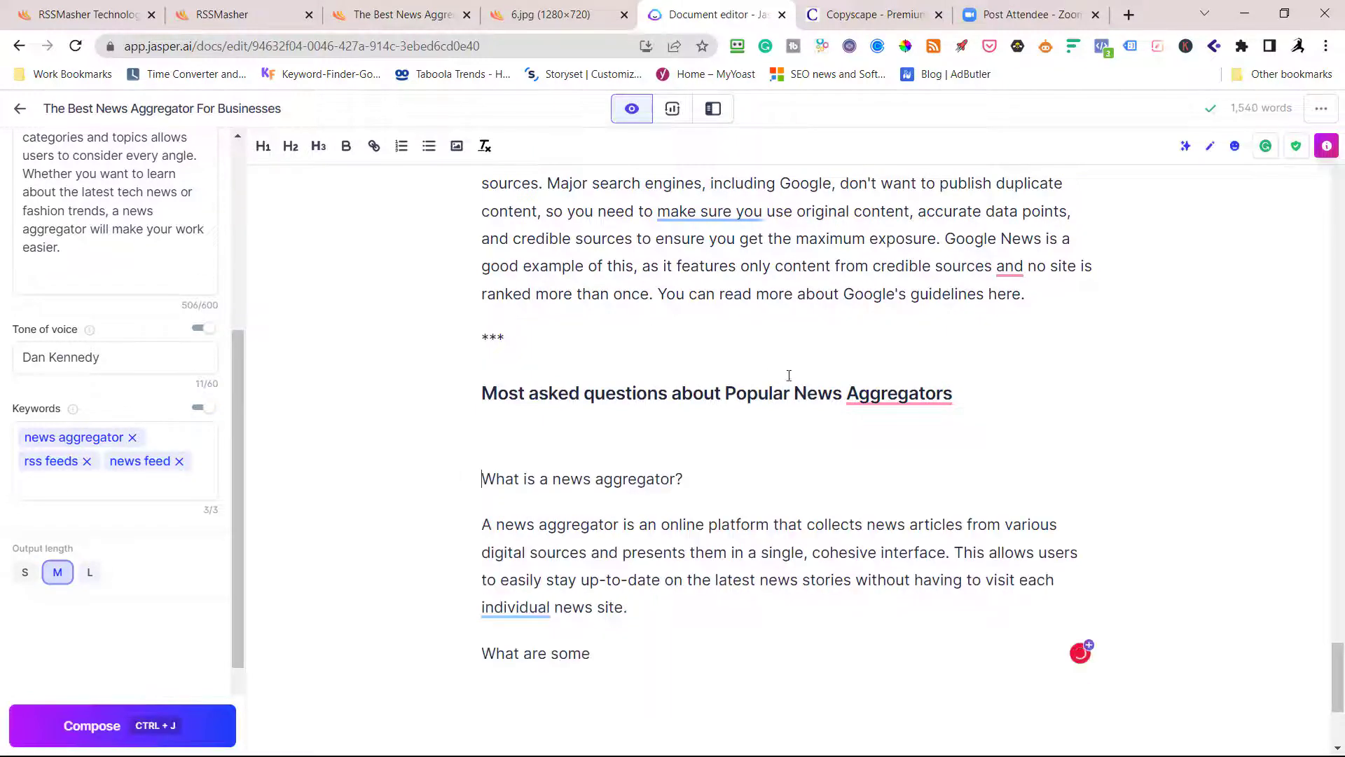
mouse_move(898, 393)
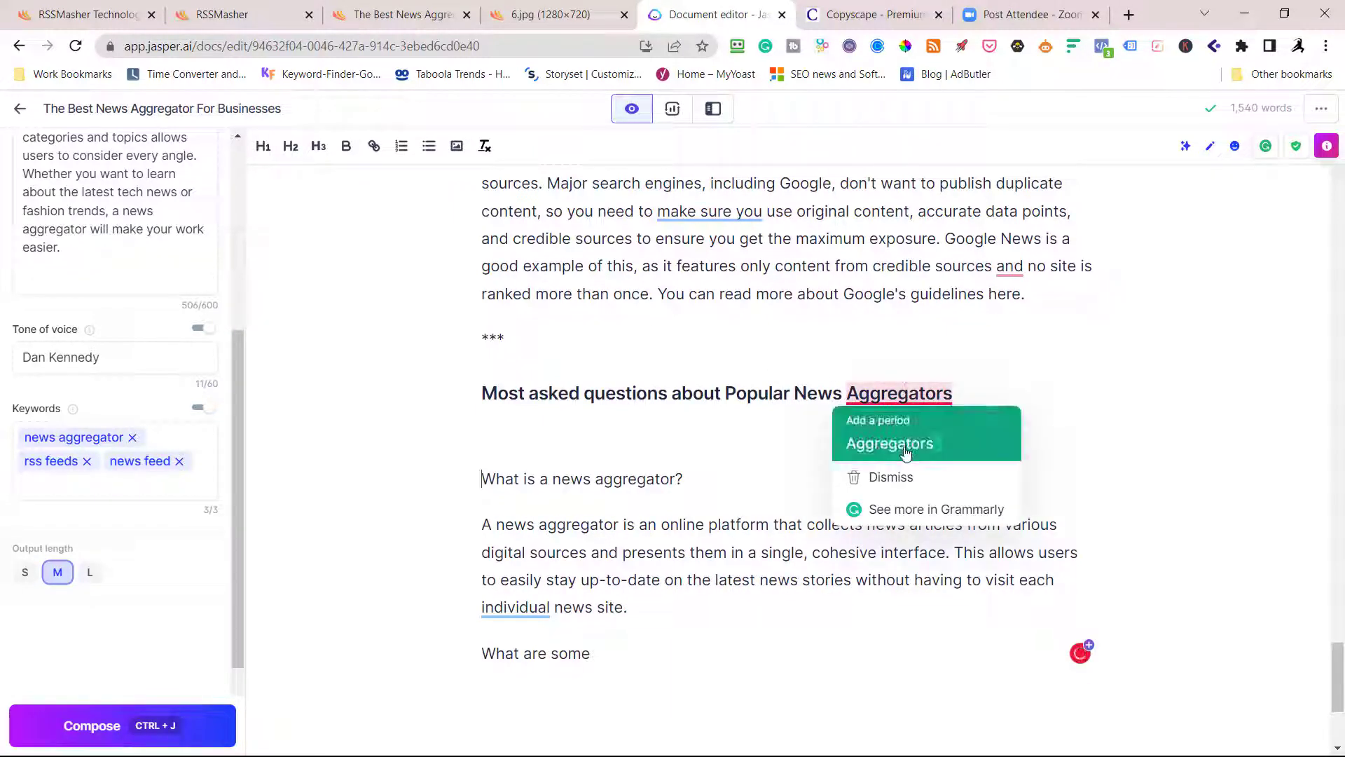
left_click(893, 443)
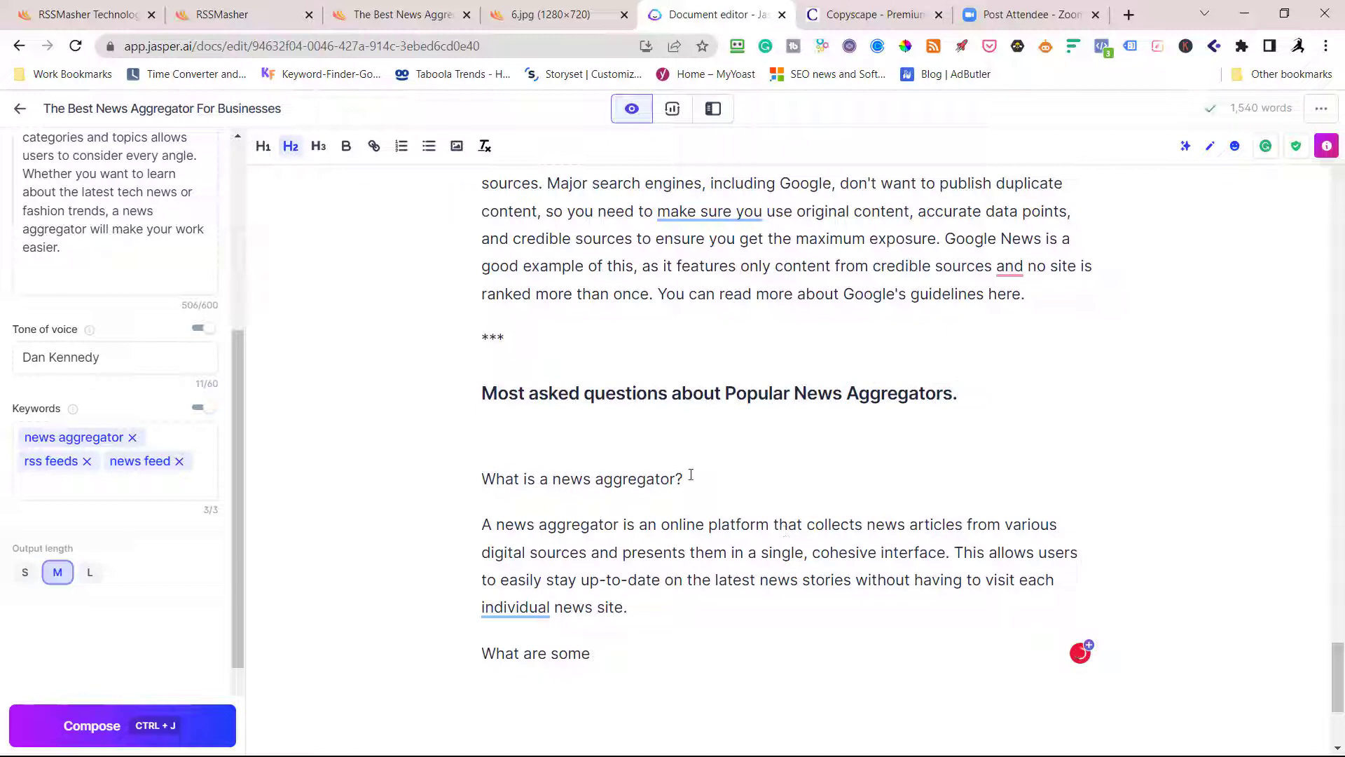
left_click_drag(691, 476, 479, 478)
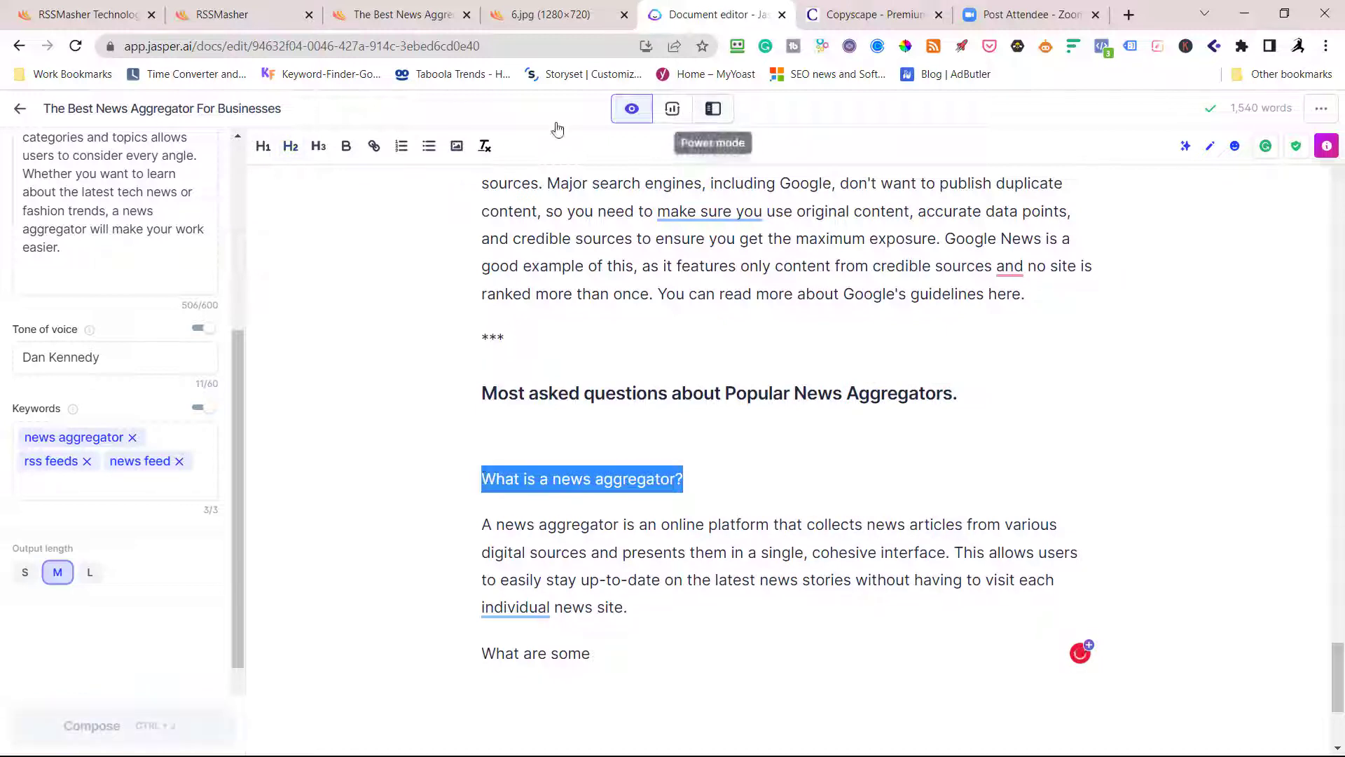
left_click(319, 147)
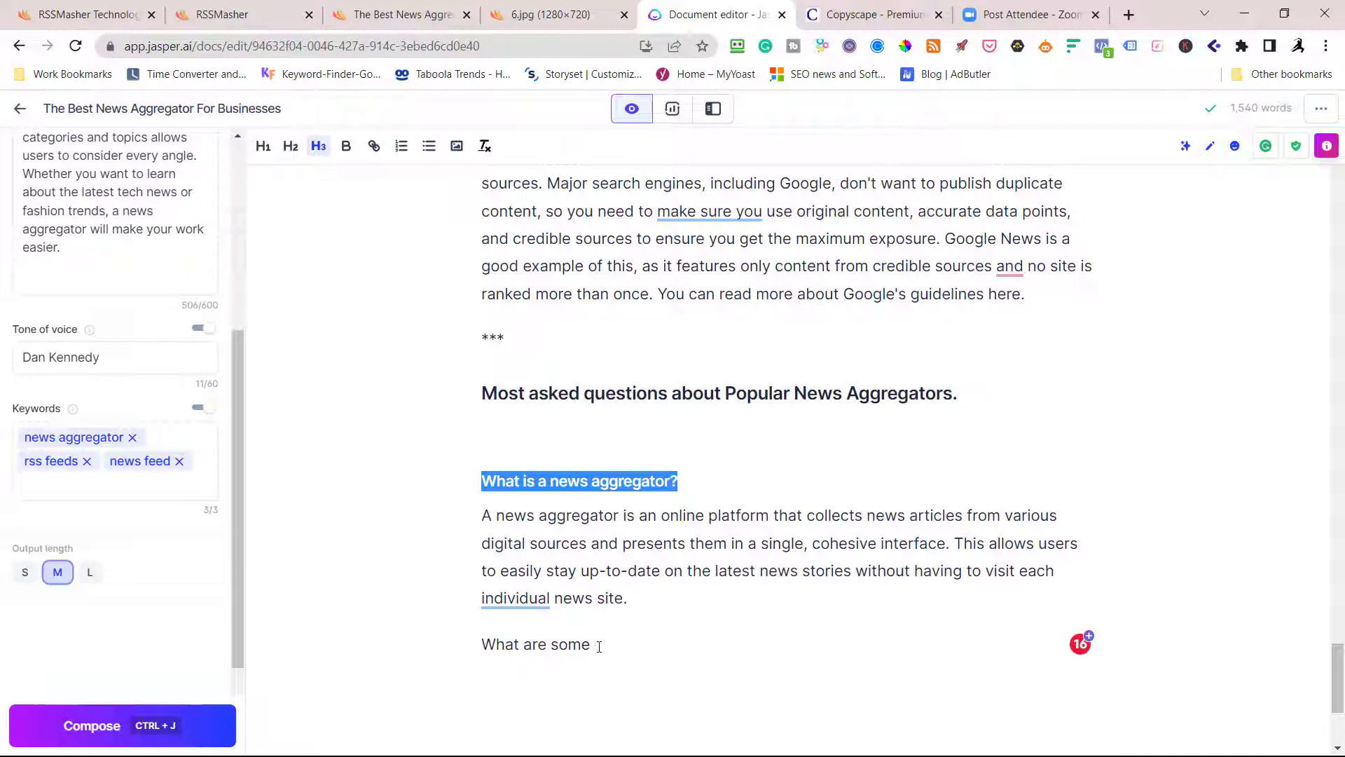
left_click(602, 646)
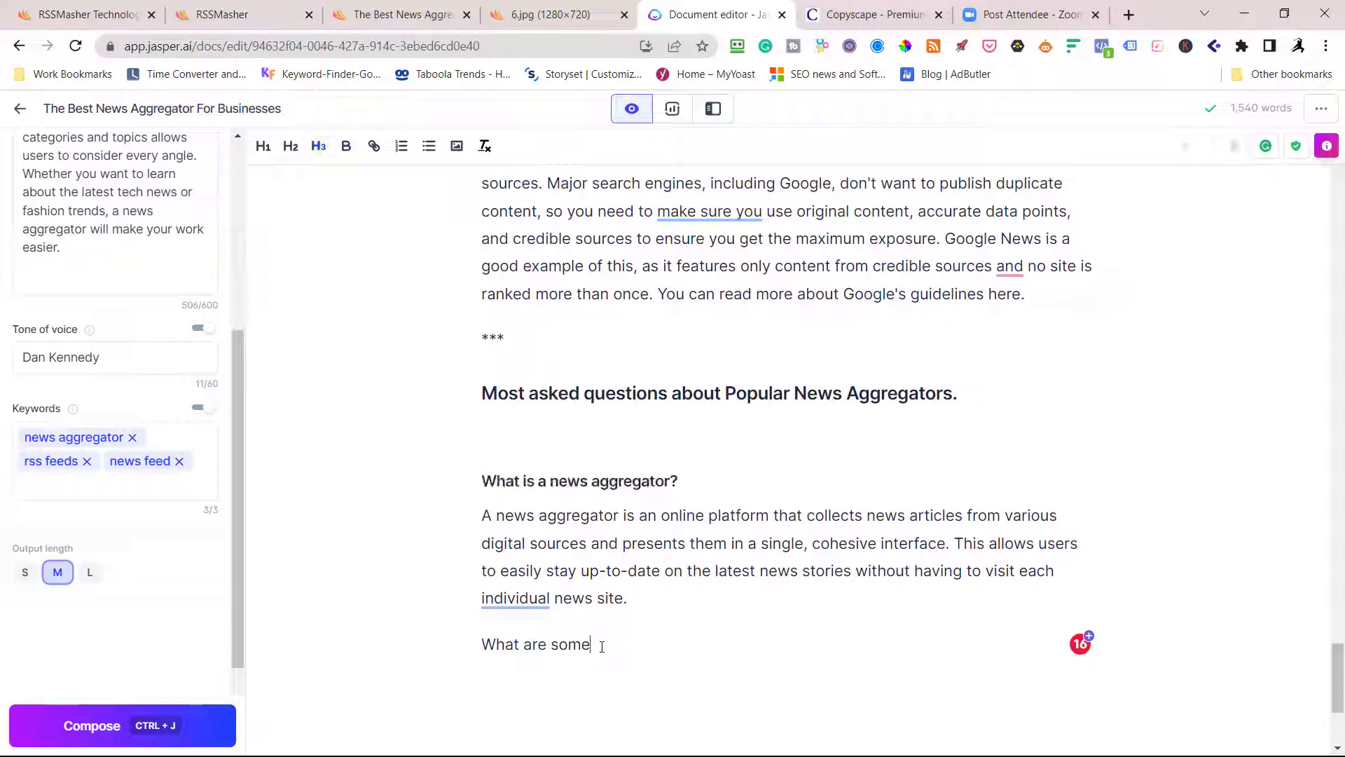
- Set AI output length to L and compose FAQ answers on features, setup and drawbacks
left_click(202, 736)
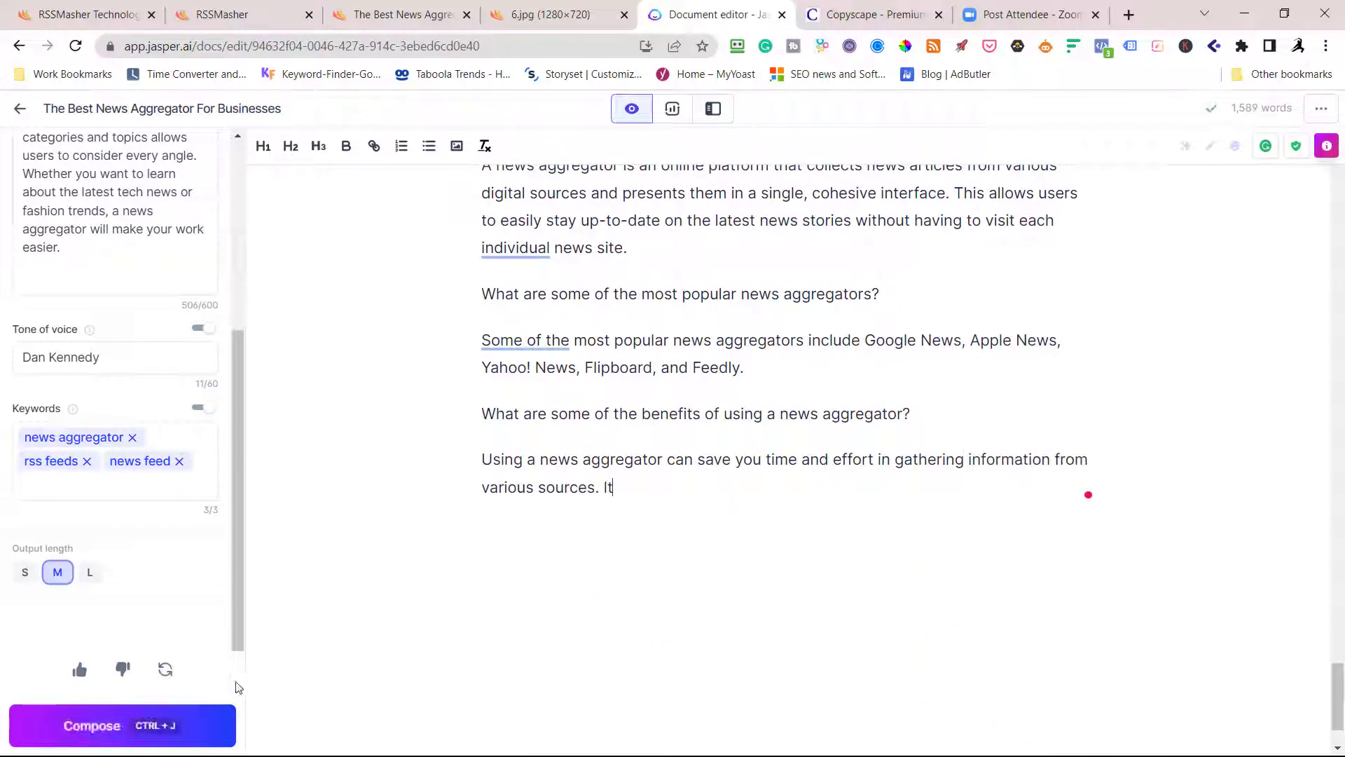
left_click(95, 581)
left_click(190, 727)
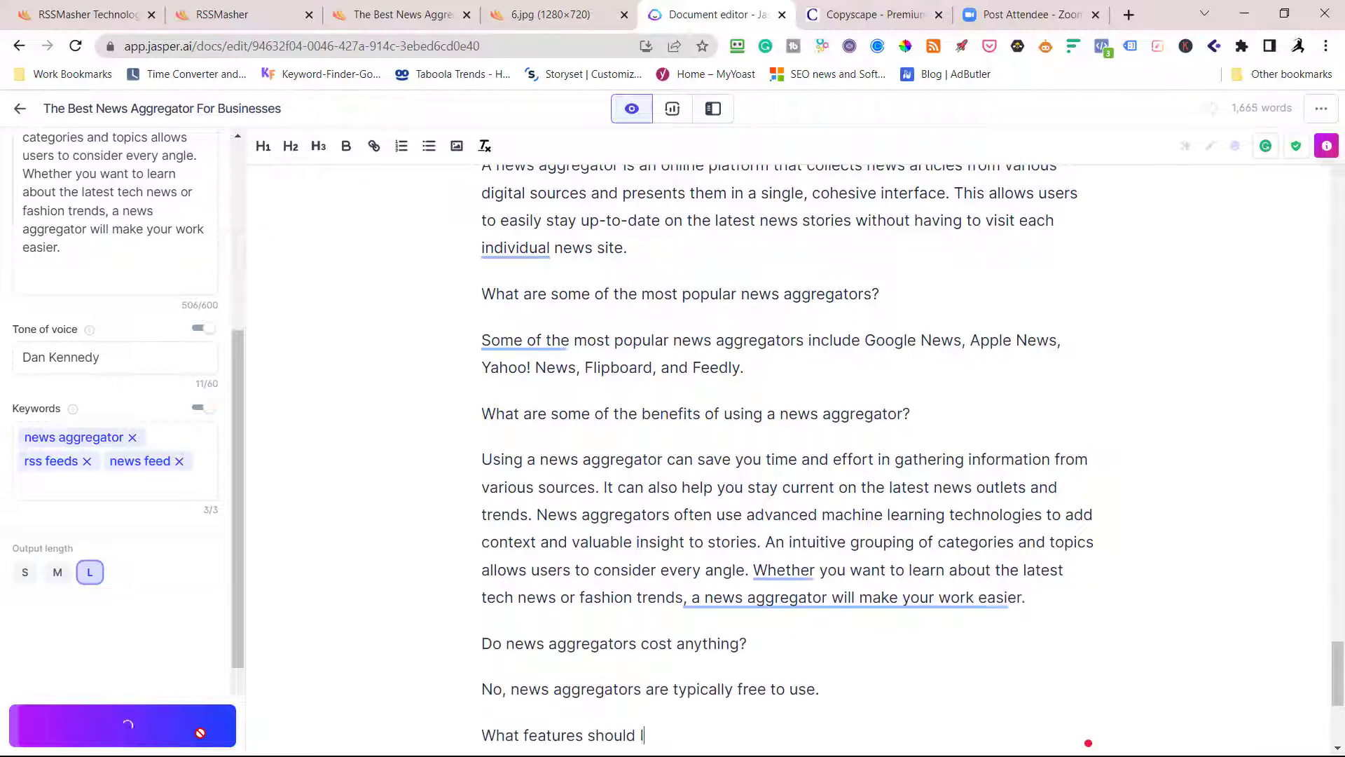
scroll(1066, 669, "down", 5)
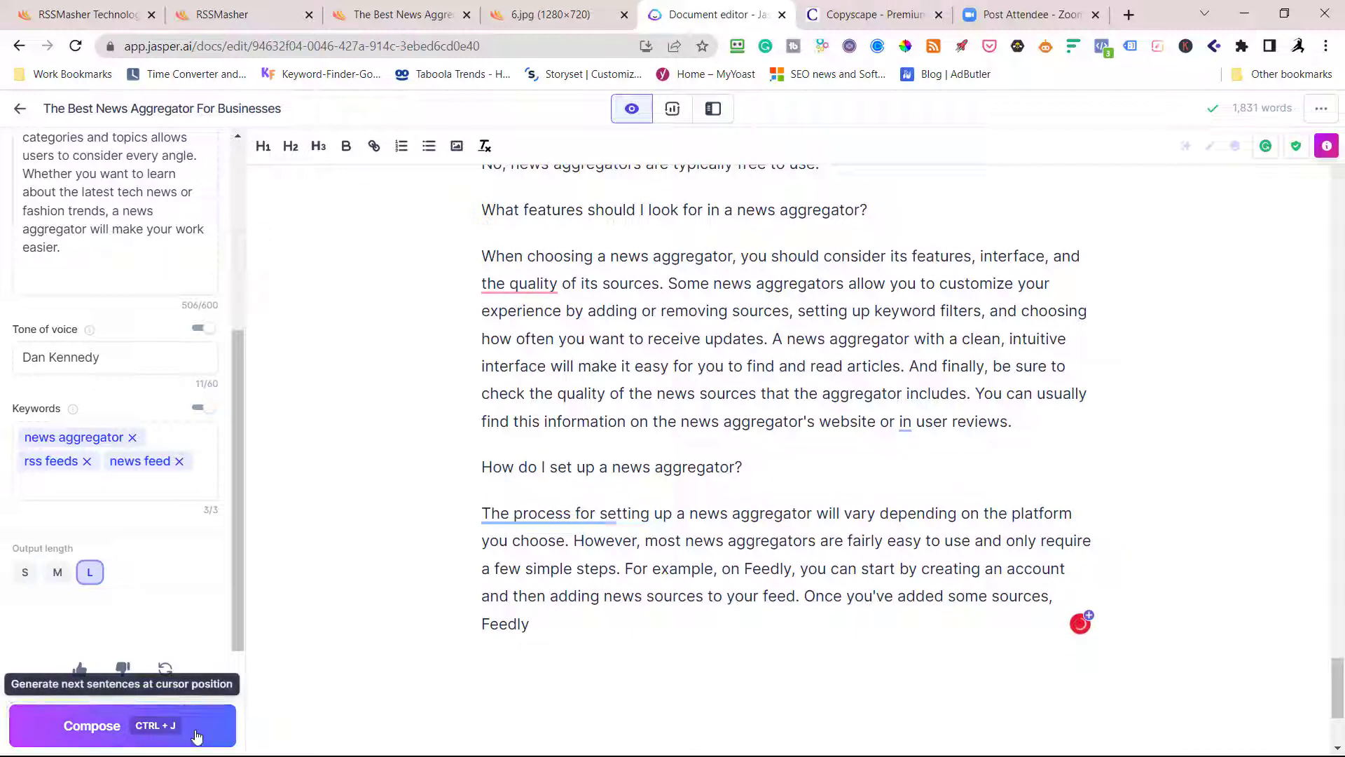
left_click(195, 737)
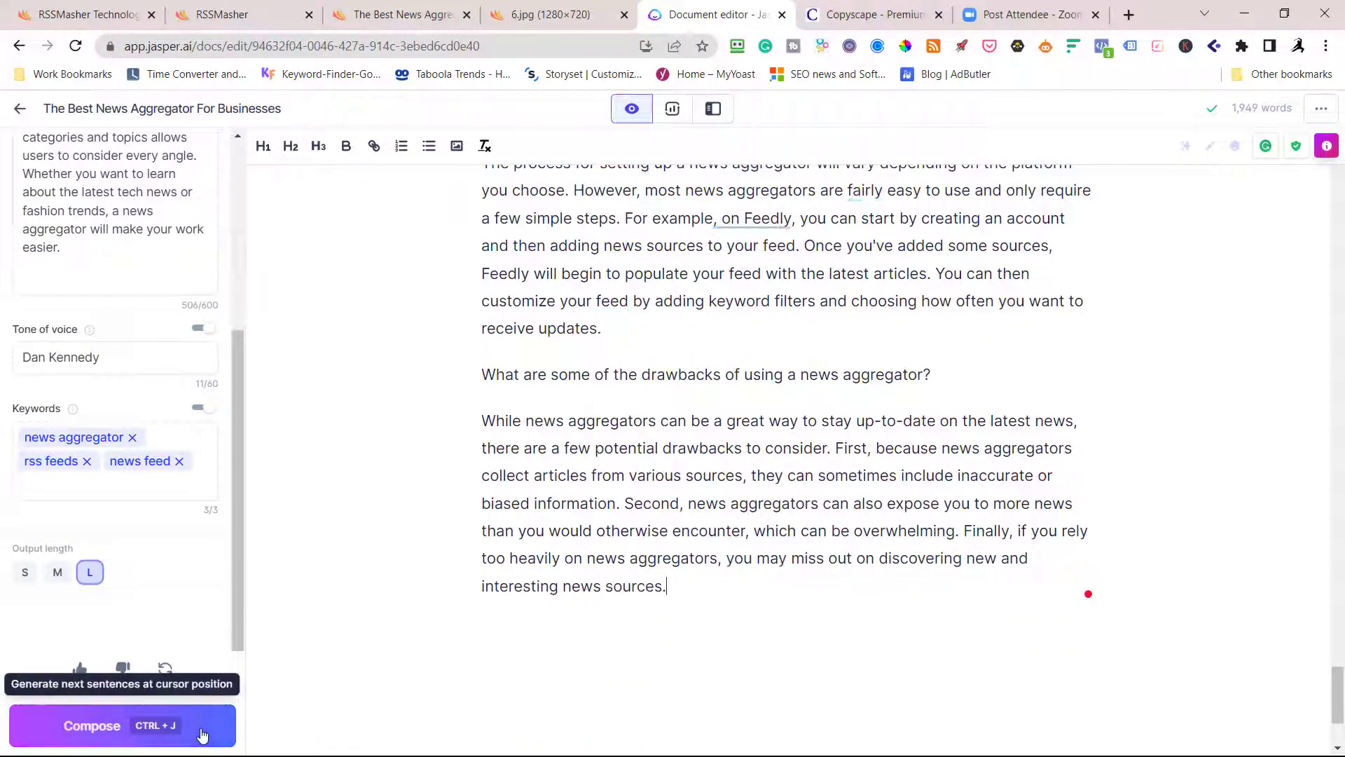
left_click(203, 736)
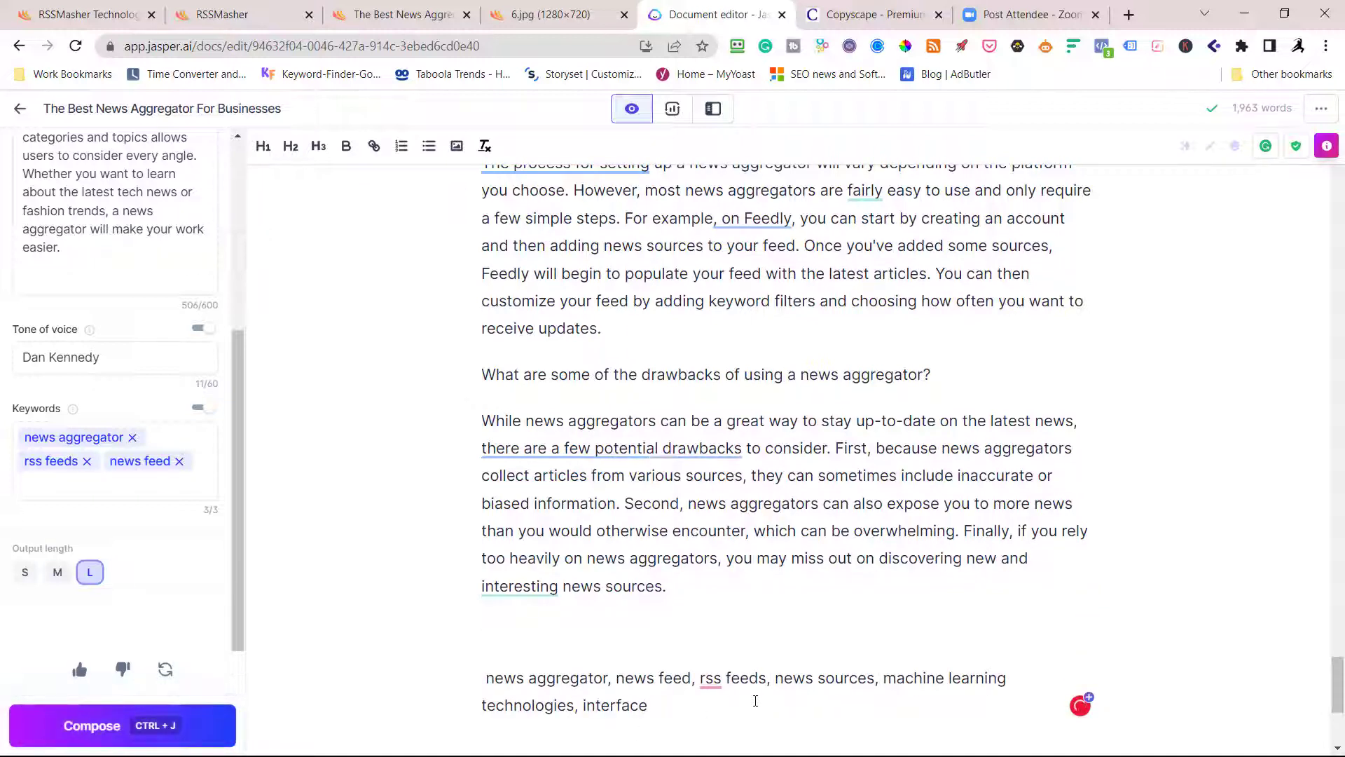
- Delete the stray AI-generated keyword line below the drawbacks answer
left_click_drag(660, 705, 457, 679)
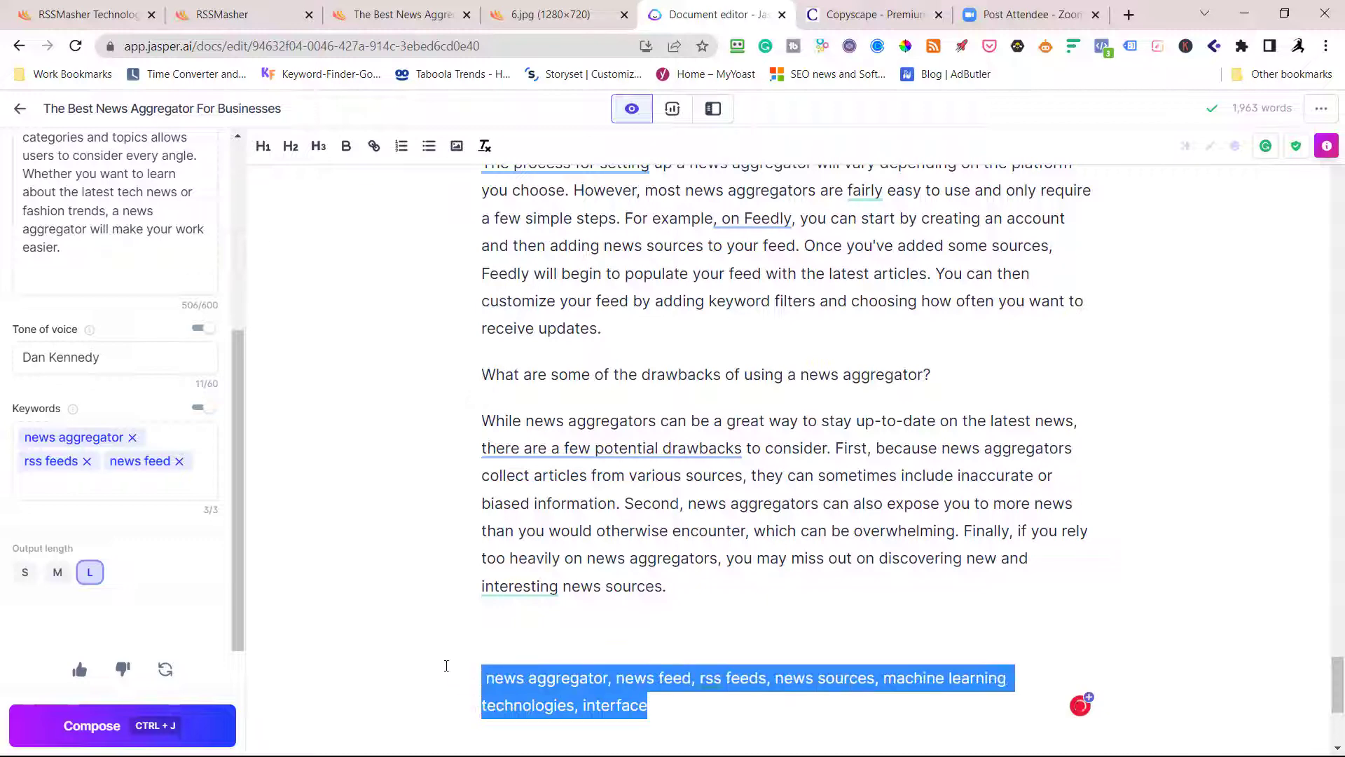
key("BackSpace")
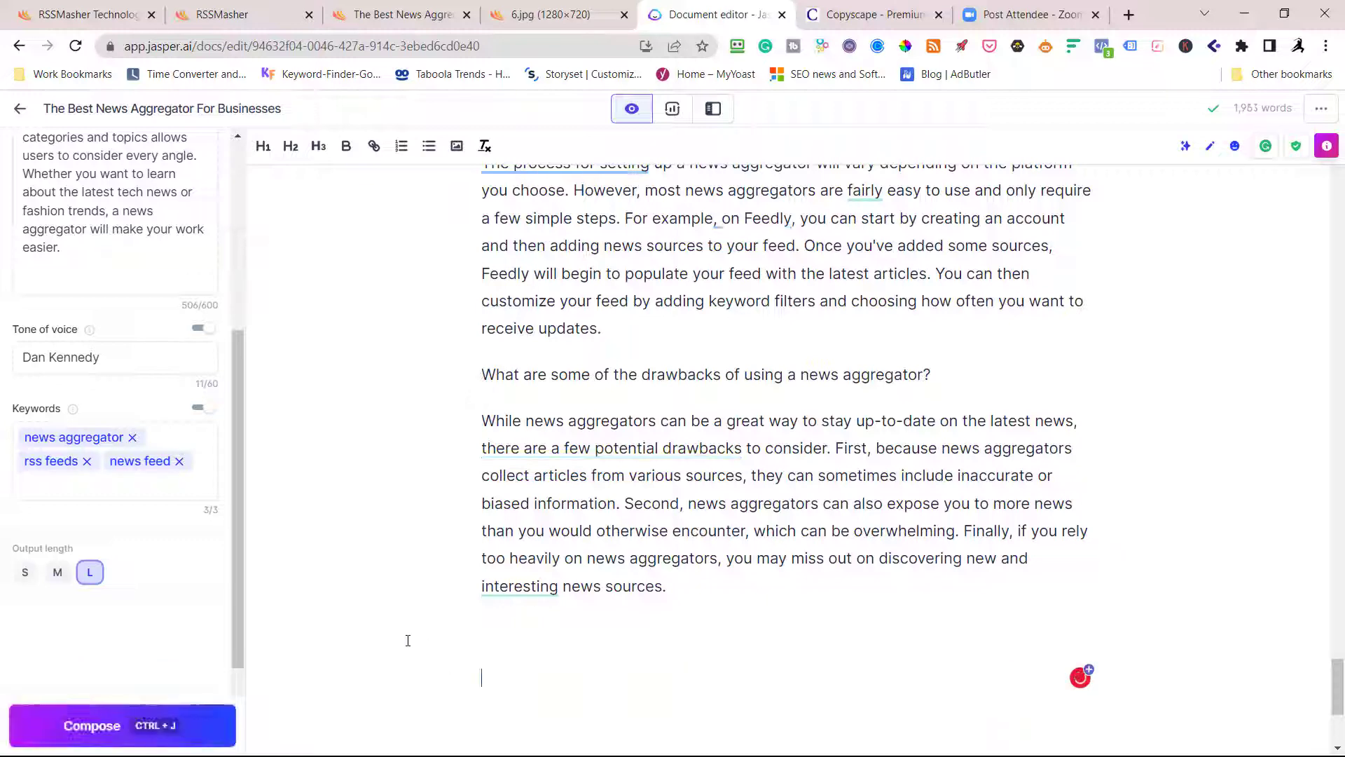
scroll(408, 641, "up", 5)
scroll(409, 646, "up", 5)
scroll(406, 642, "up", 3)
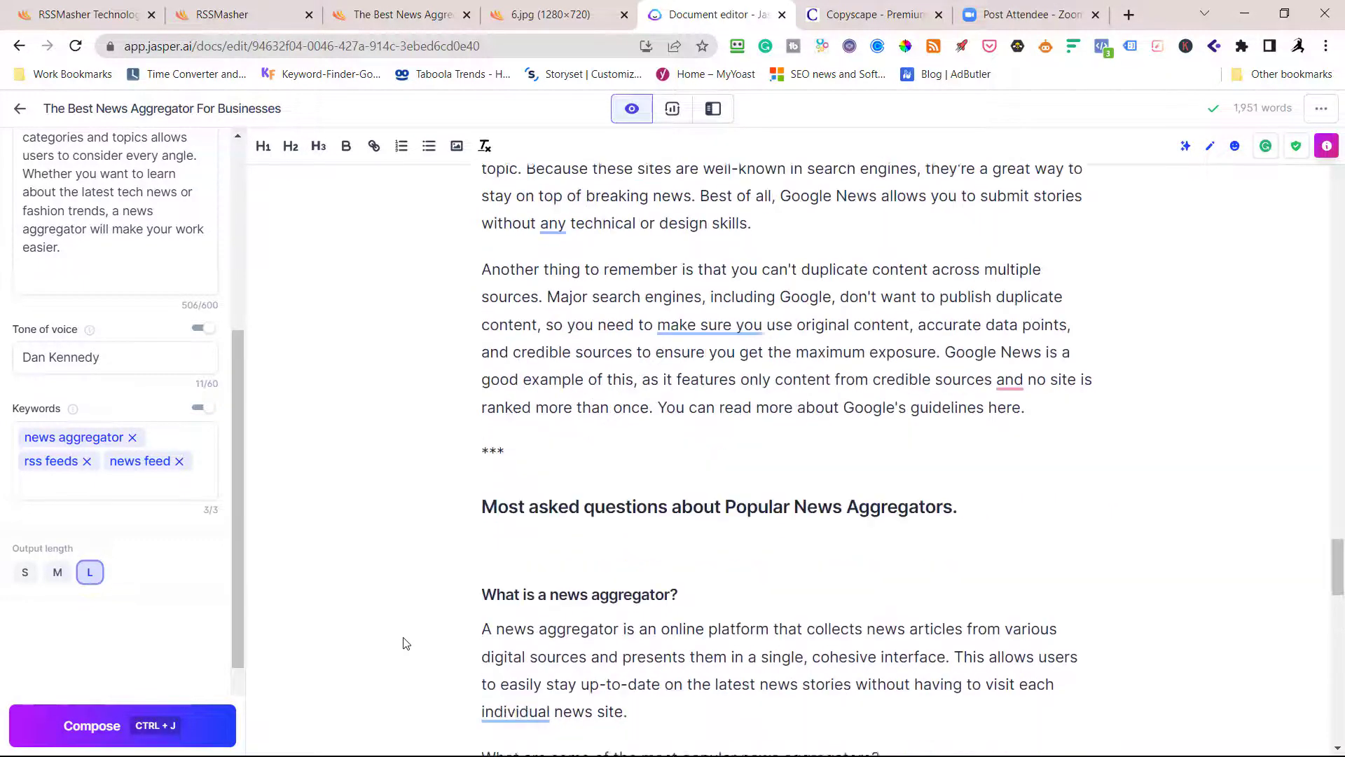
scroll(405, 642, "down", 1)
left_click_drag(961, 387, 473, 385)
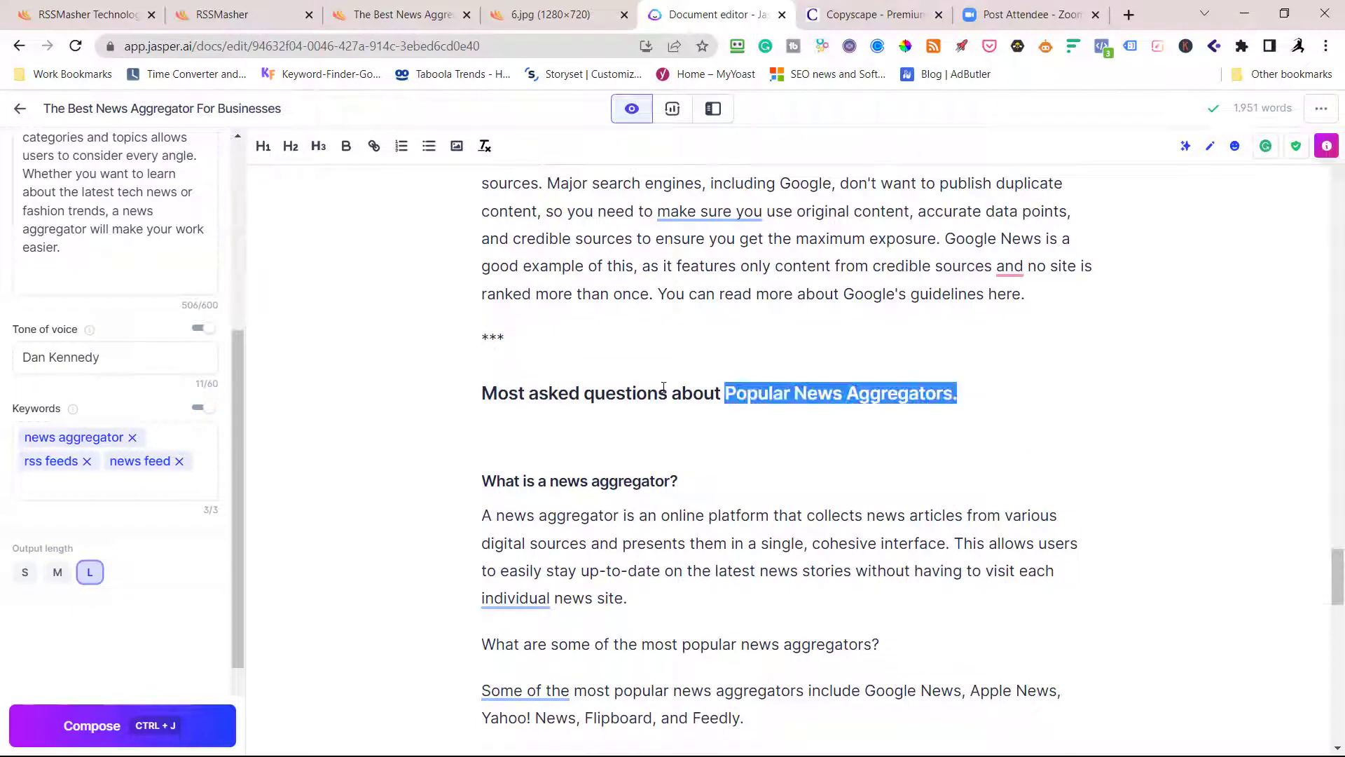
left_click(264, 146)
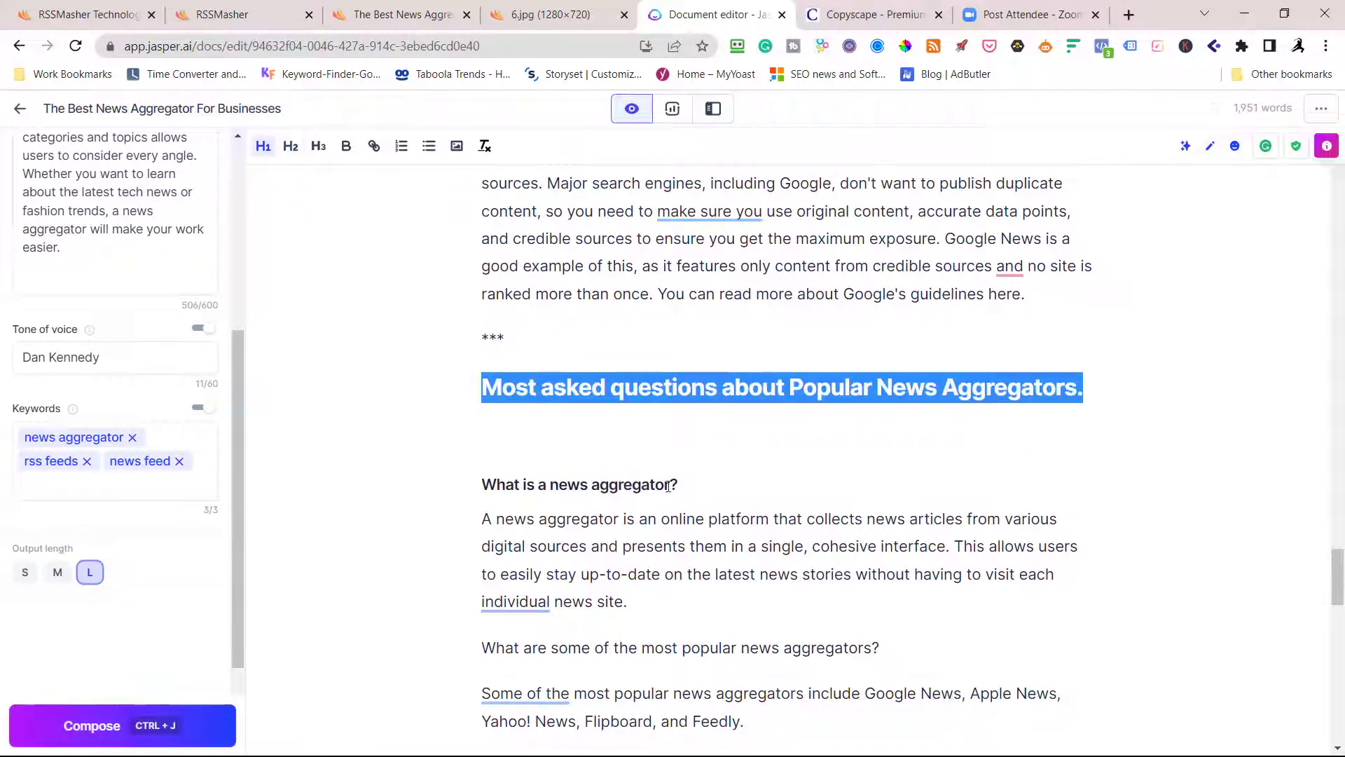
left_click_drag(681, 484, 478, 485)
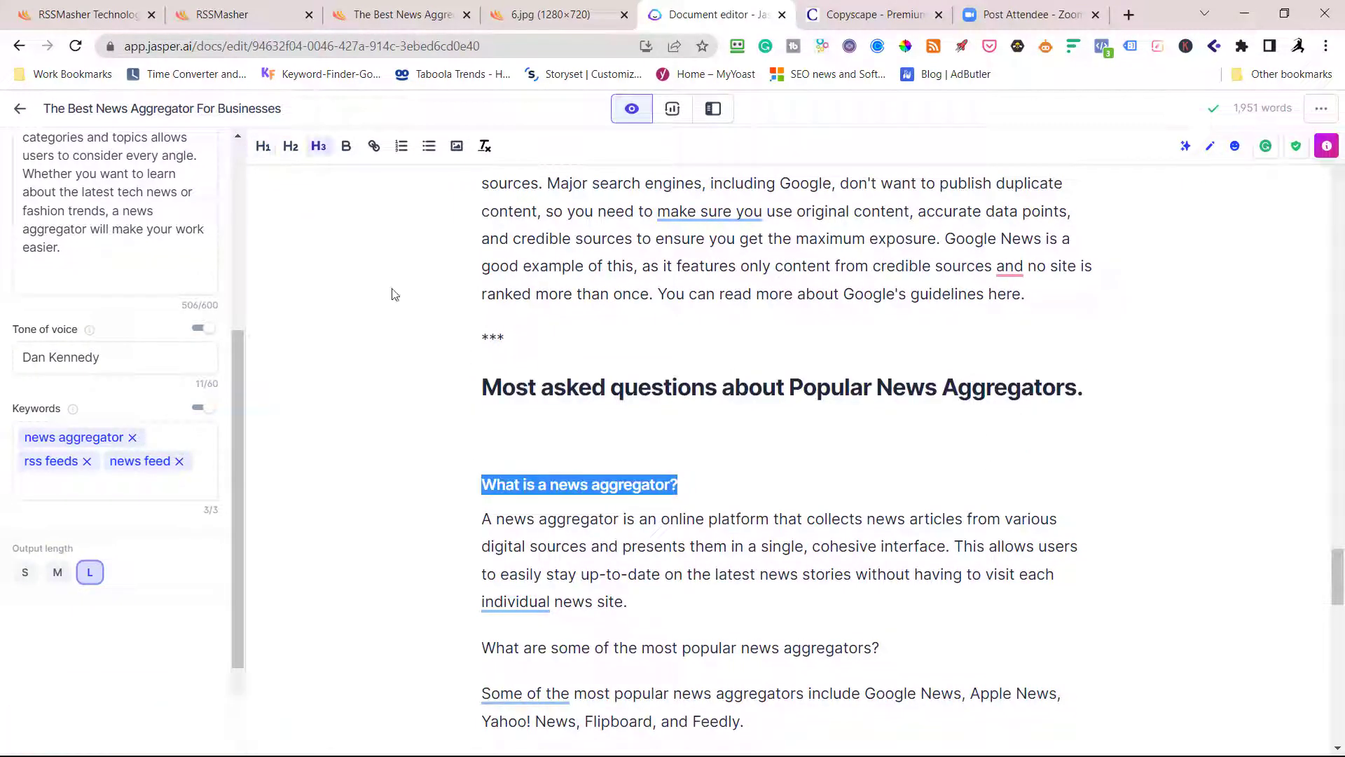
left_click(290, 146)
scroll(684, 468, "down", 4)
scroll(684, 470, "down", 1)
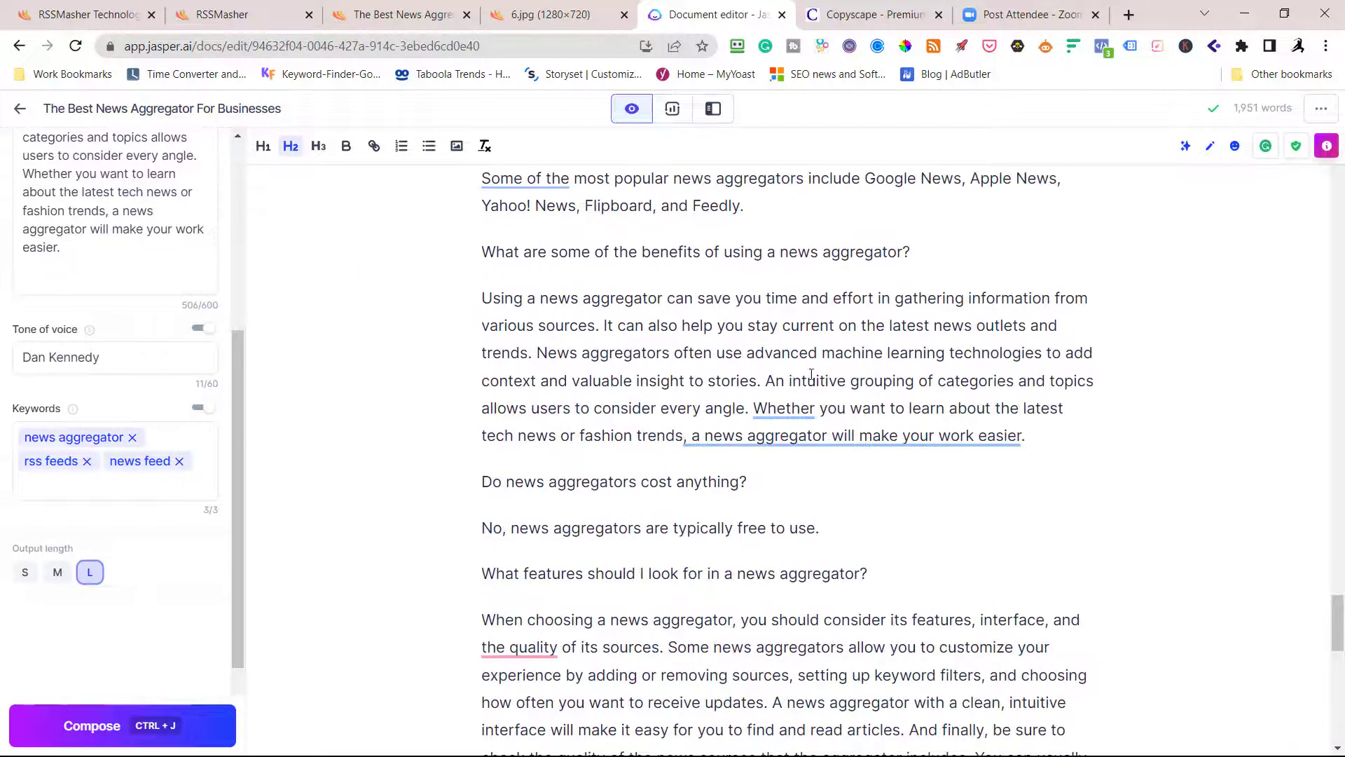
left_click_drag(920, 244, 479, 253)
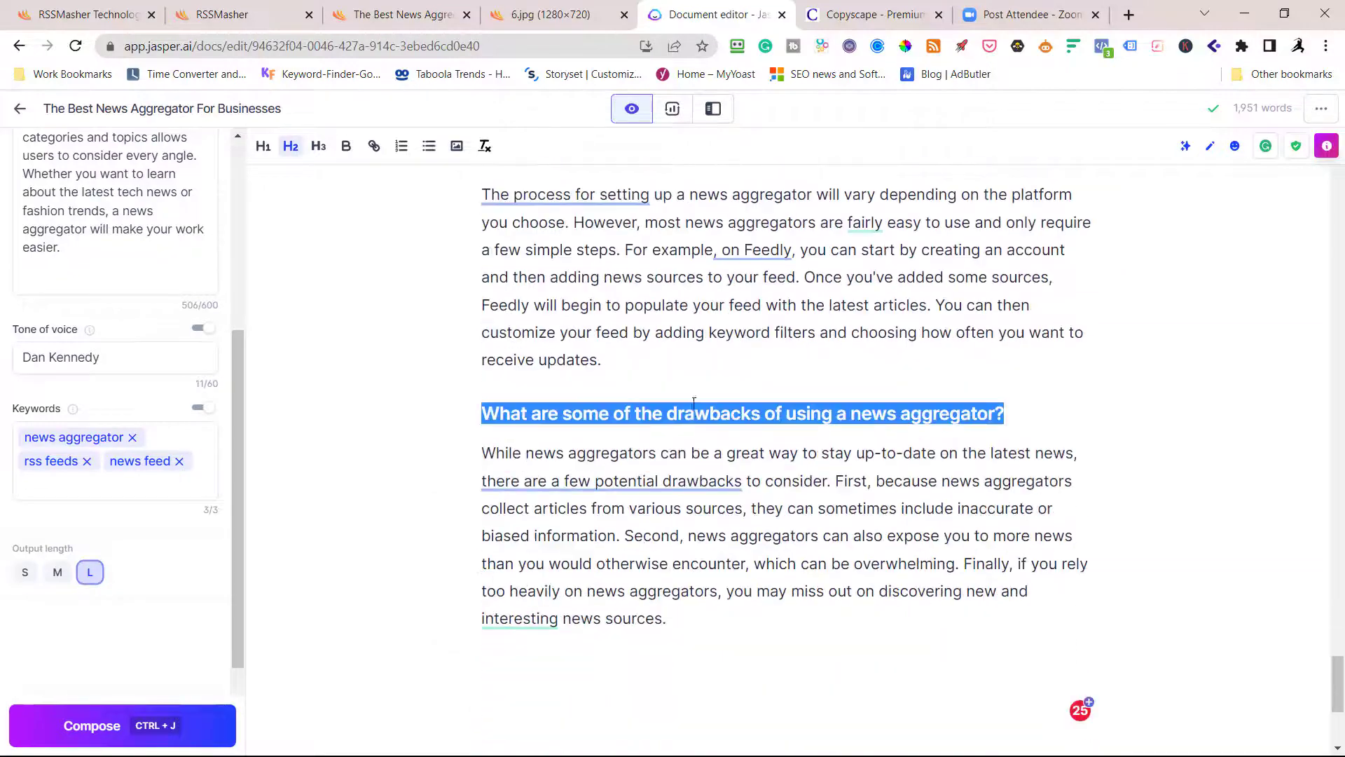
scroll(696, 368, "up", 3)
scroll(631, 321, "up", 2)
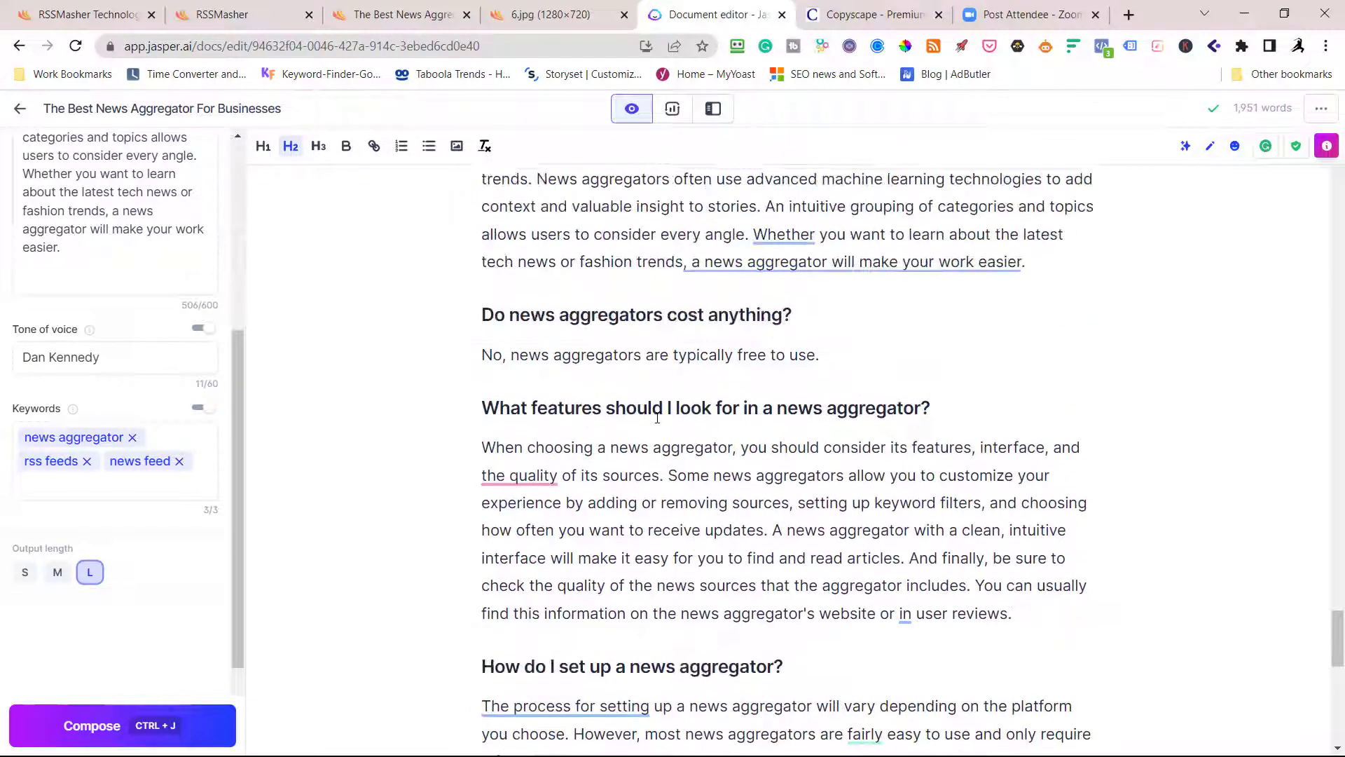
scroll(631, 321, "down", 5)
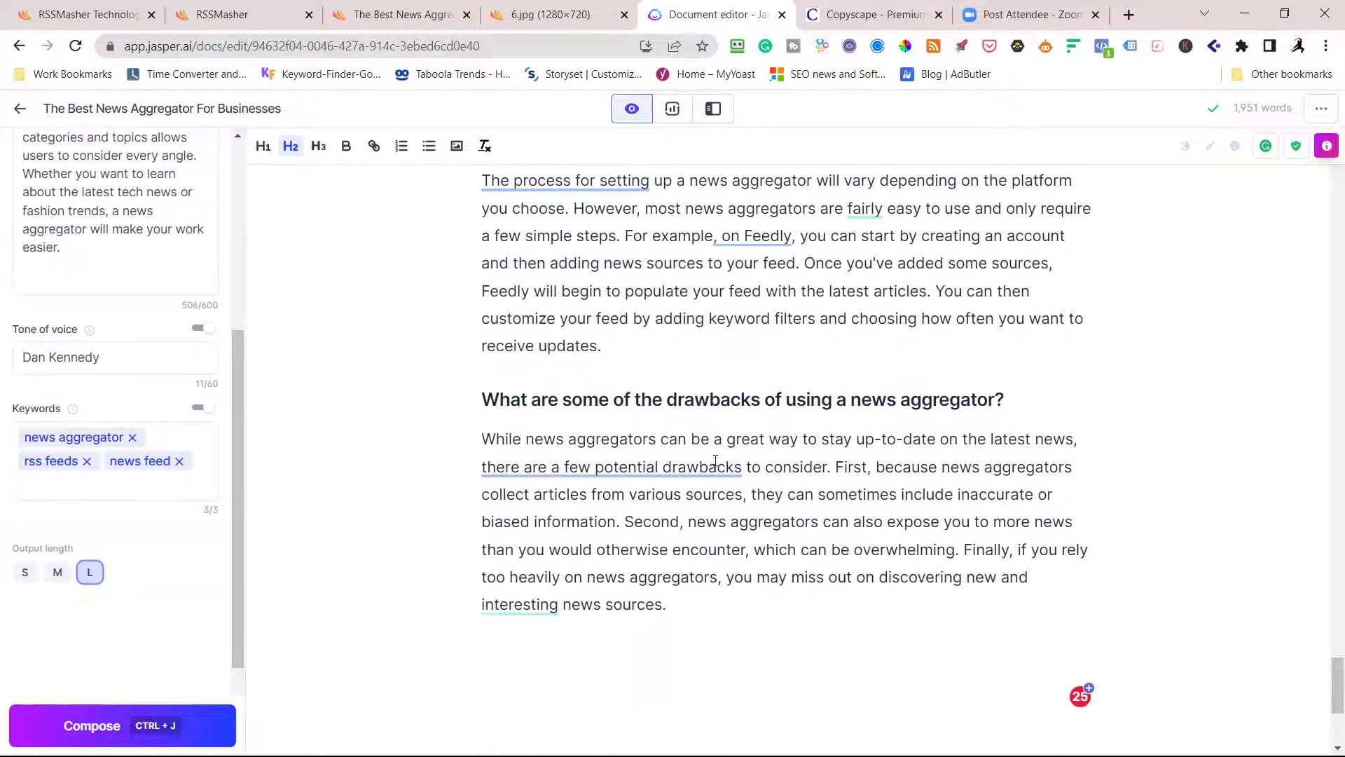
scroll(715, 460, "down", 2)
left_click(710, 440)
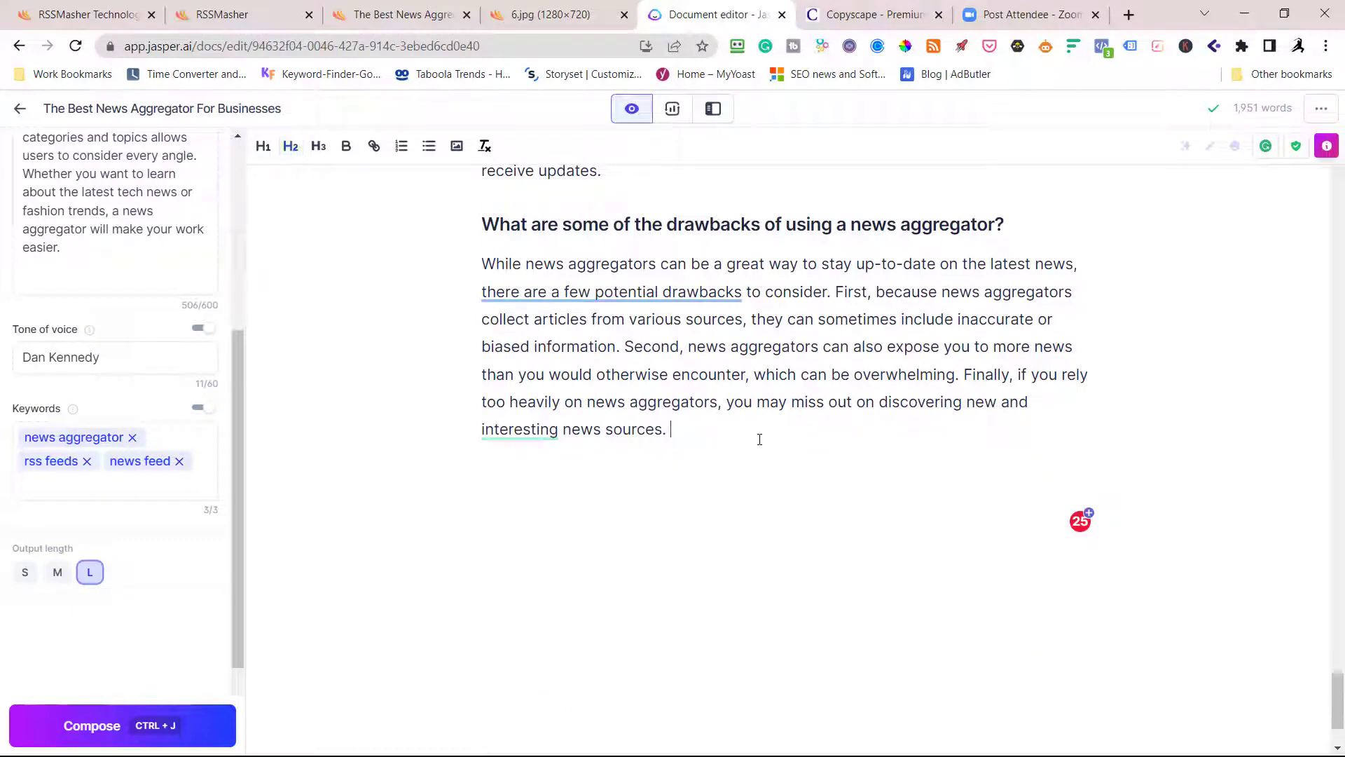
scroll(736, 426, "up", 2)
- Add *** above the drawbacks heading and compose a closing paragraph urging moderation
left_click(553, 372)
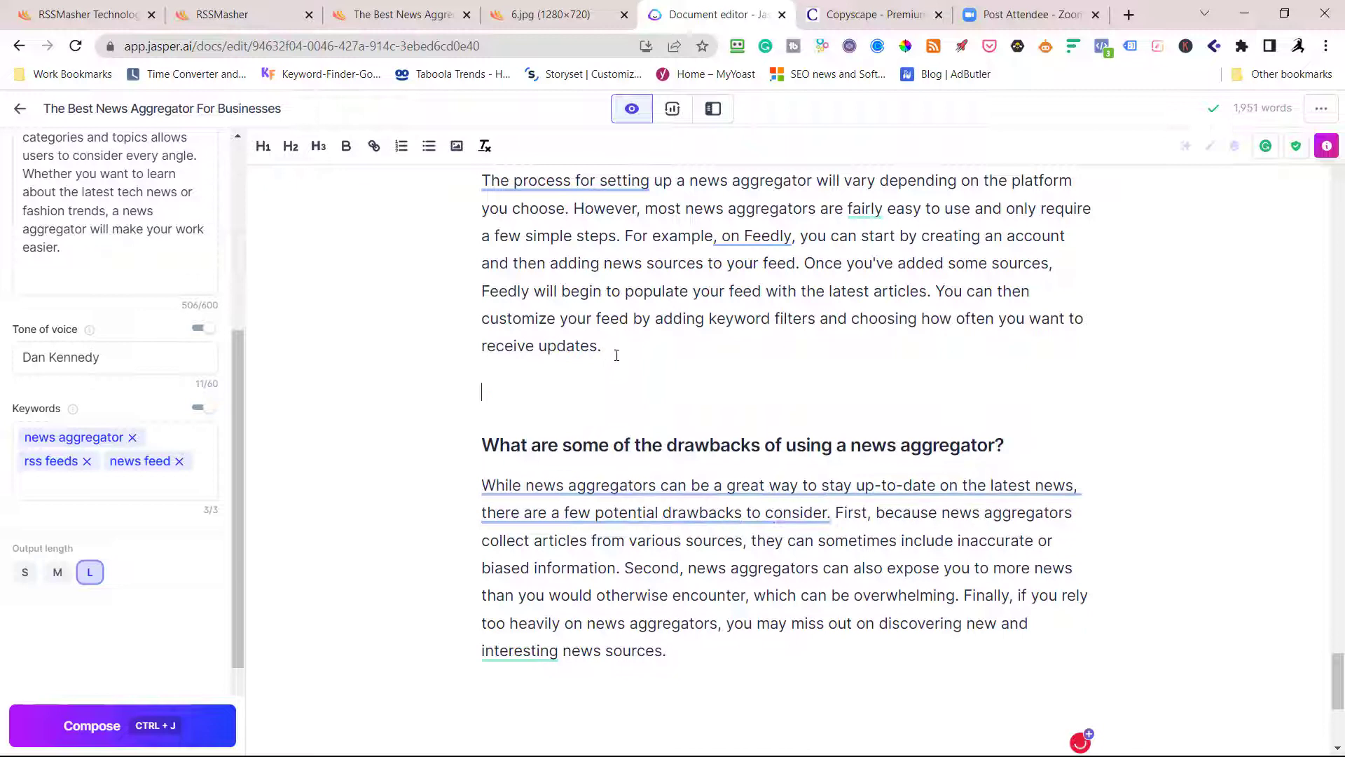
type("***")
left_click(96, 737)
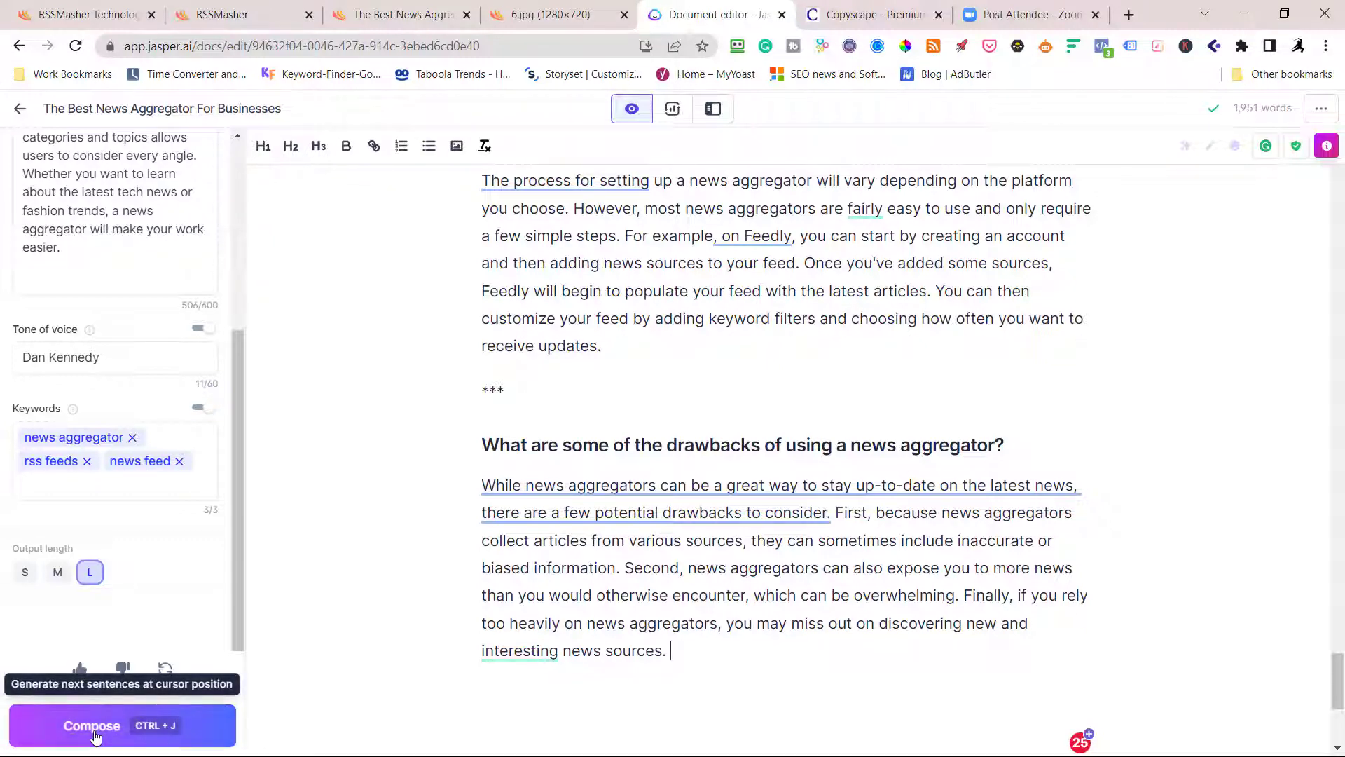
left_click(180, 735)
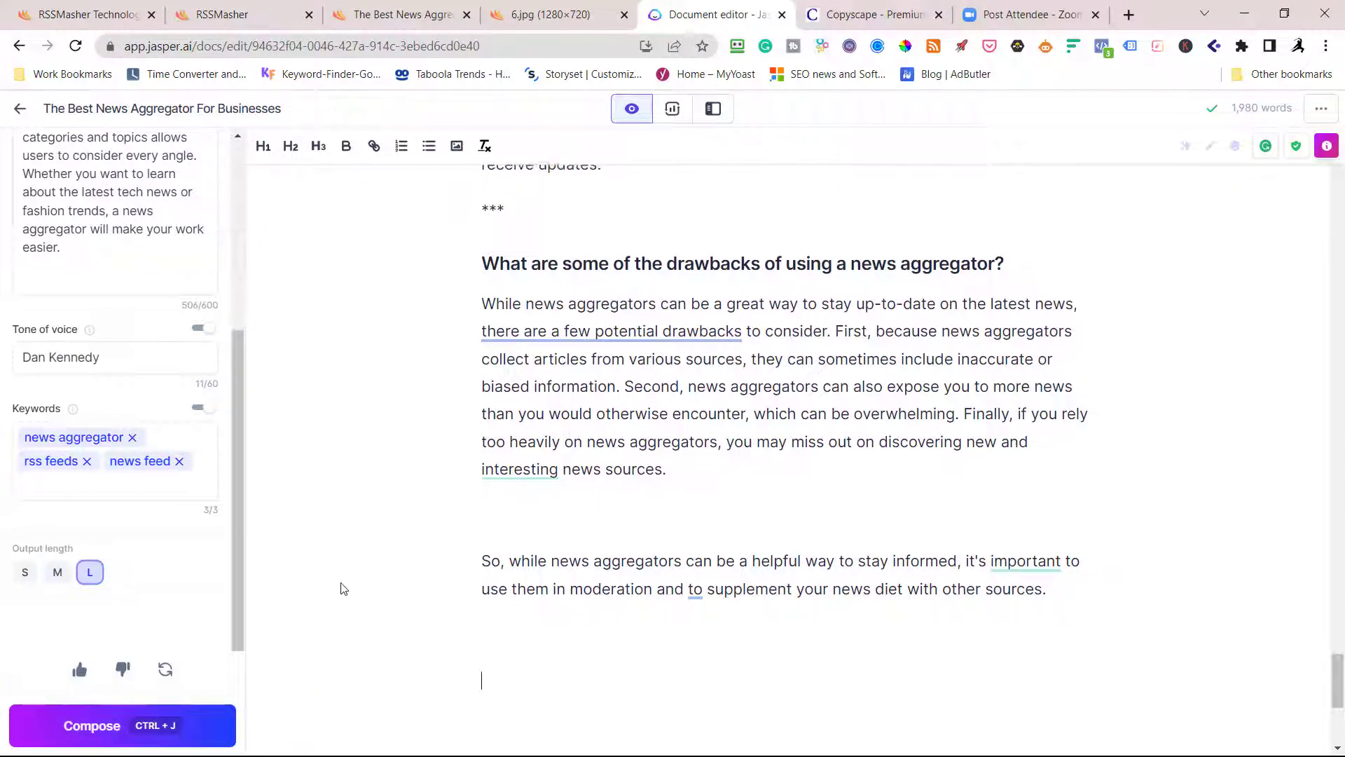
scroll(342, 583, "down", 3)
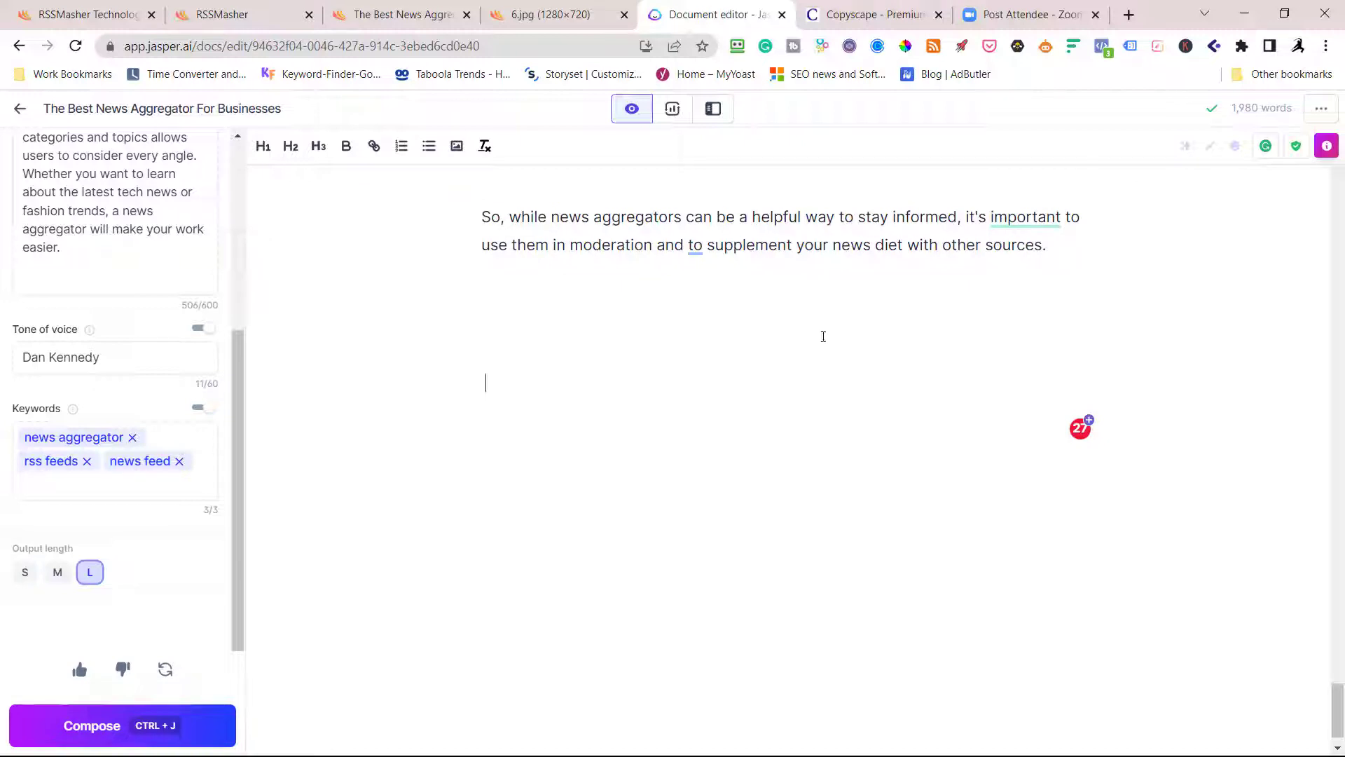
scroll(1056, 333, "up", 3)
- Replace the *** separator with a composed conclusion from the prompt 'write a conclusion paragraph'
left_click_drag(583, 215, 469, 212)
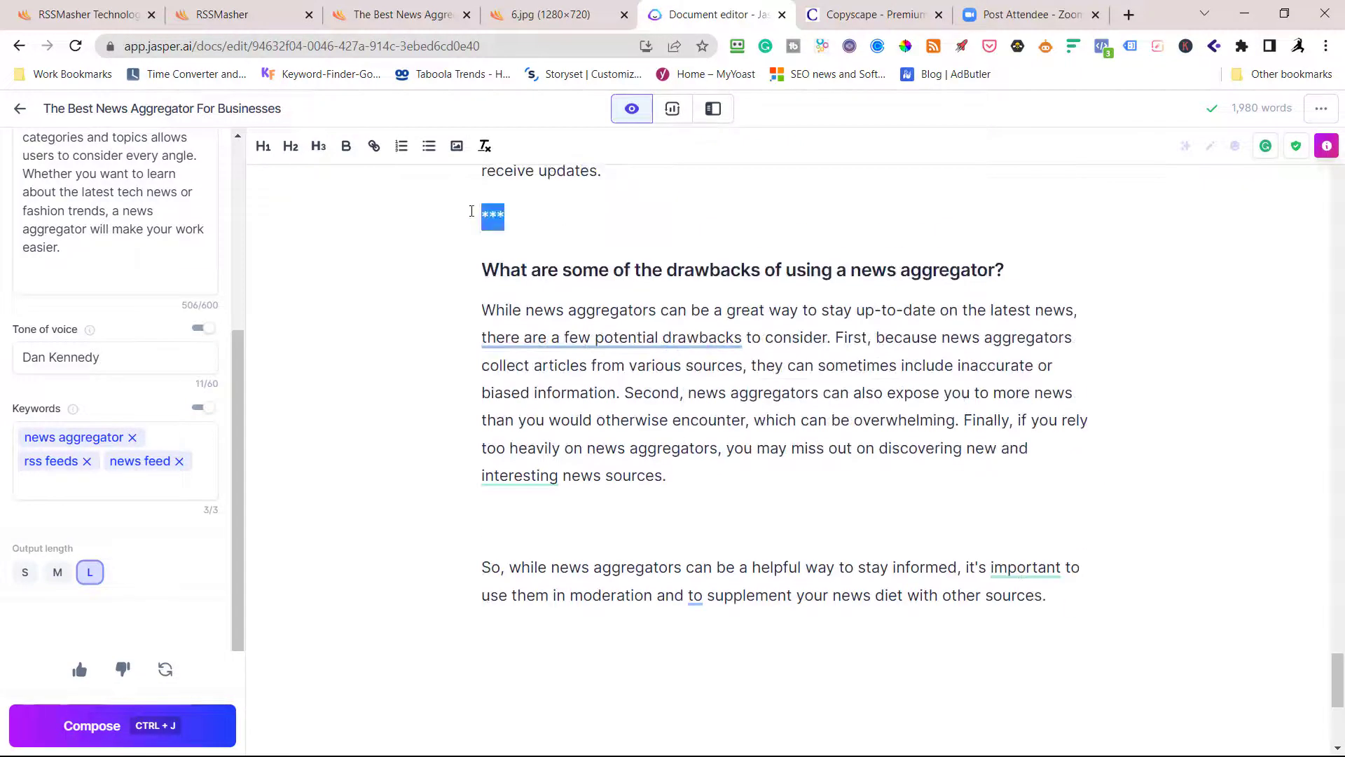
key("BackSpace")
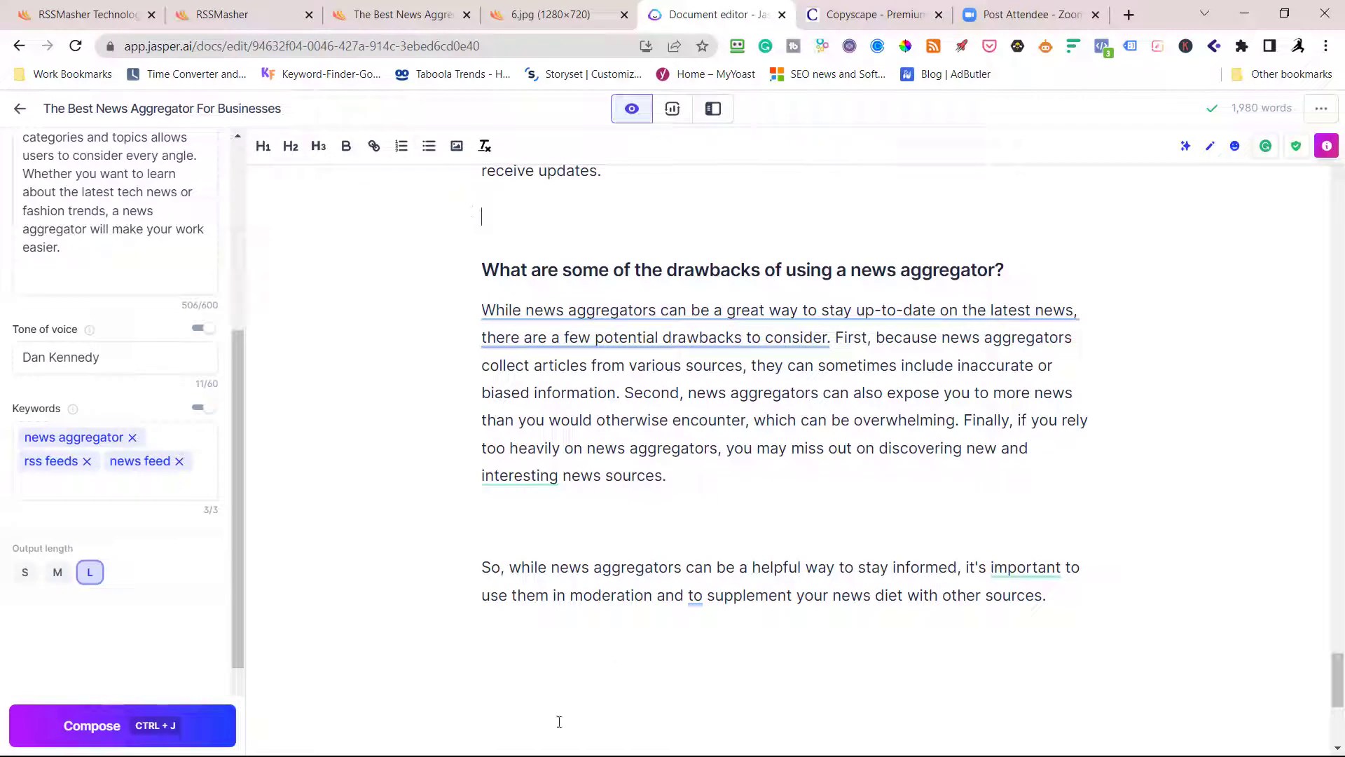
type("writ")
type("e a concl")
type("usions")
key("BackSpace")
type("p")
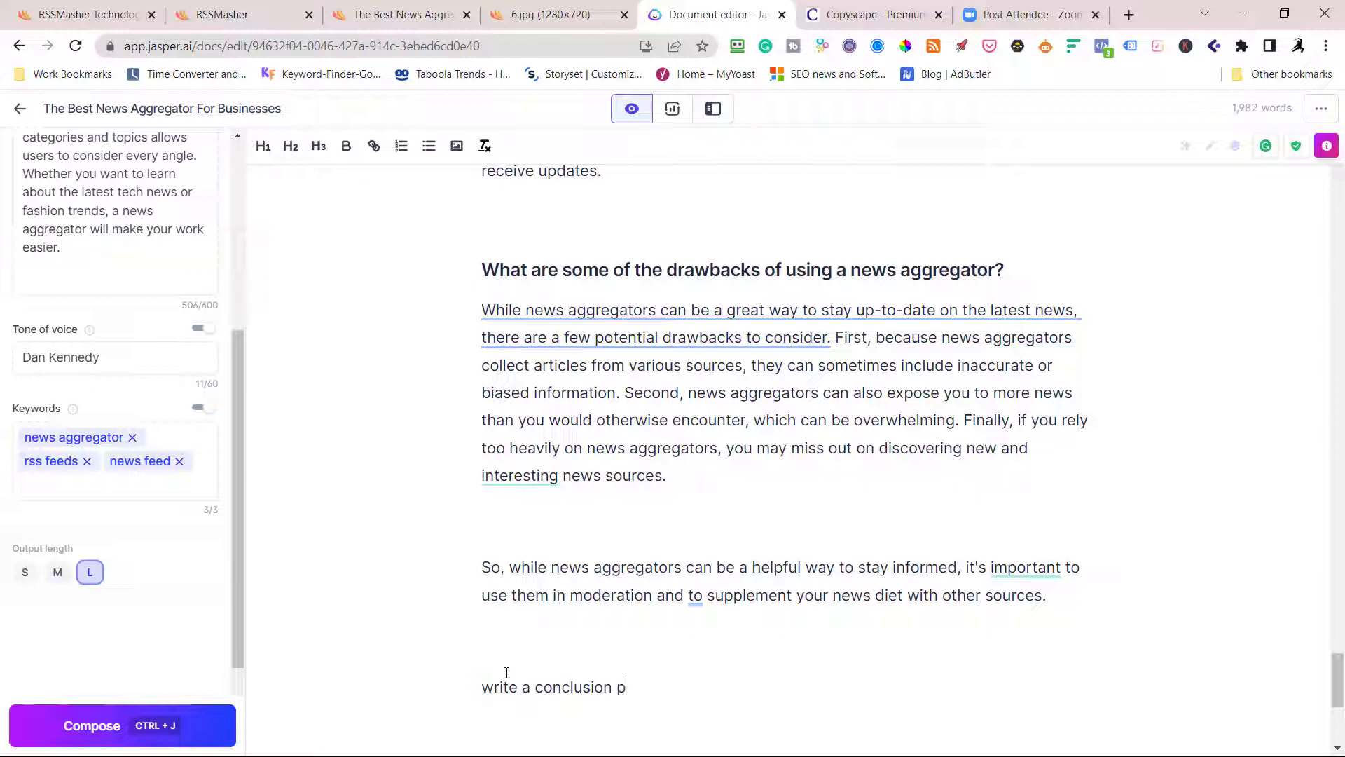
type("arag")
type("ra")
type("ph")
key("ctrl+shift+Left")
key("ctrl+shift+Left")
key("ctrl+shift+Left")
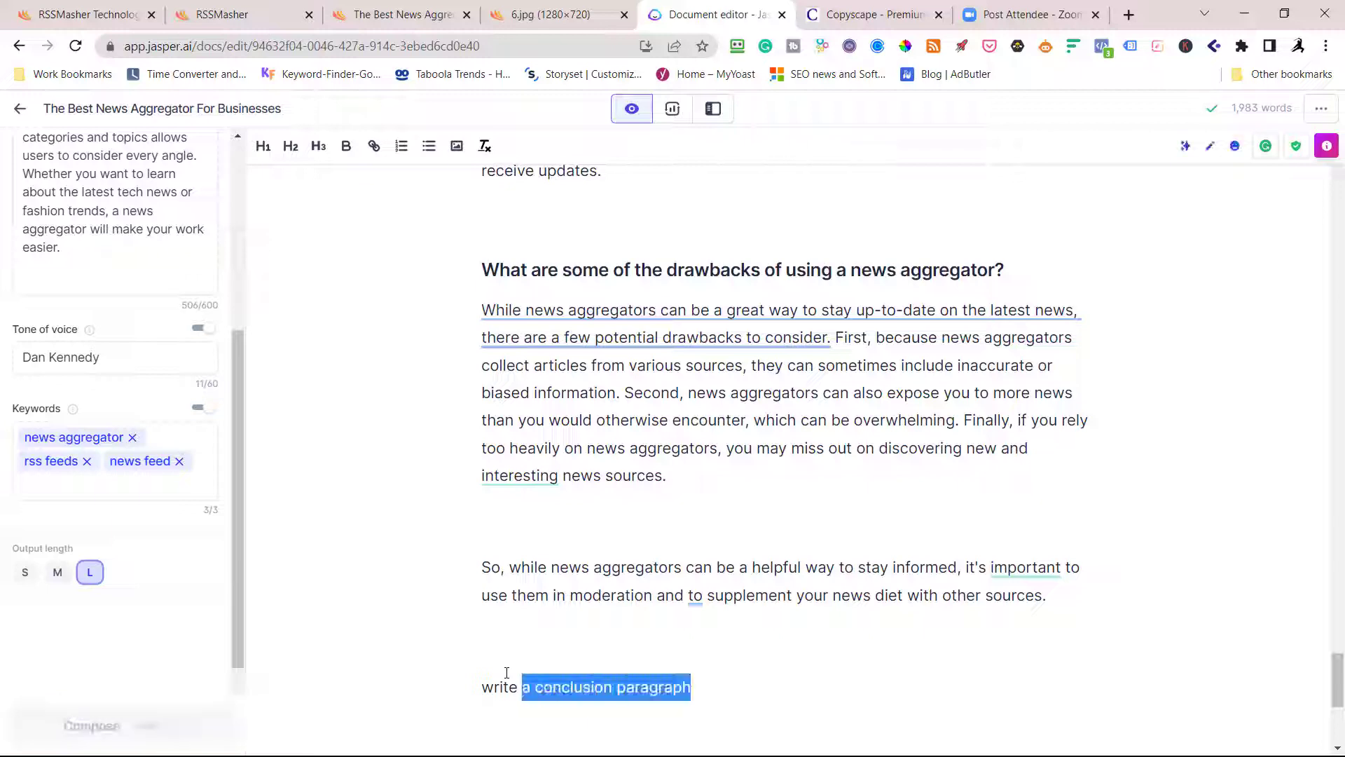
key("ctrl+shift+Left")
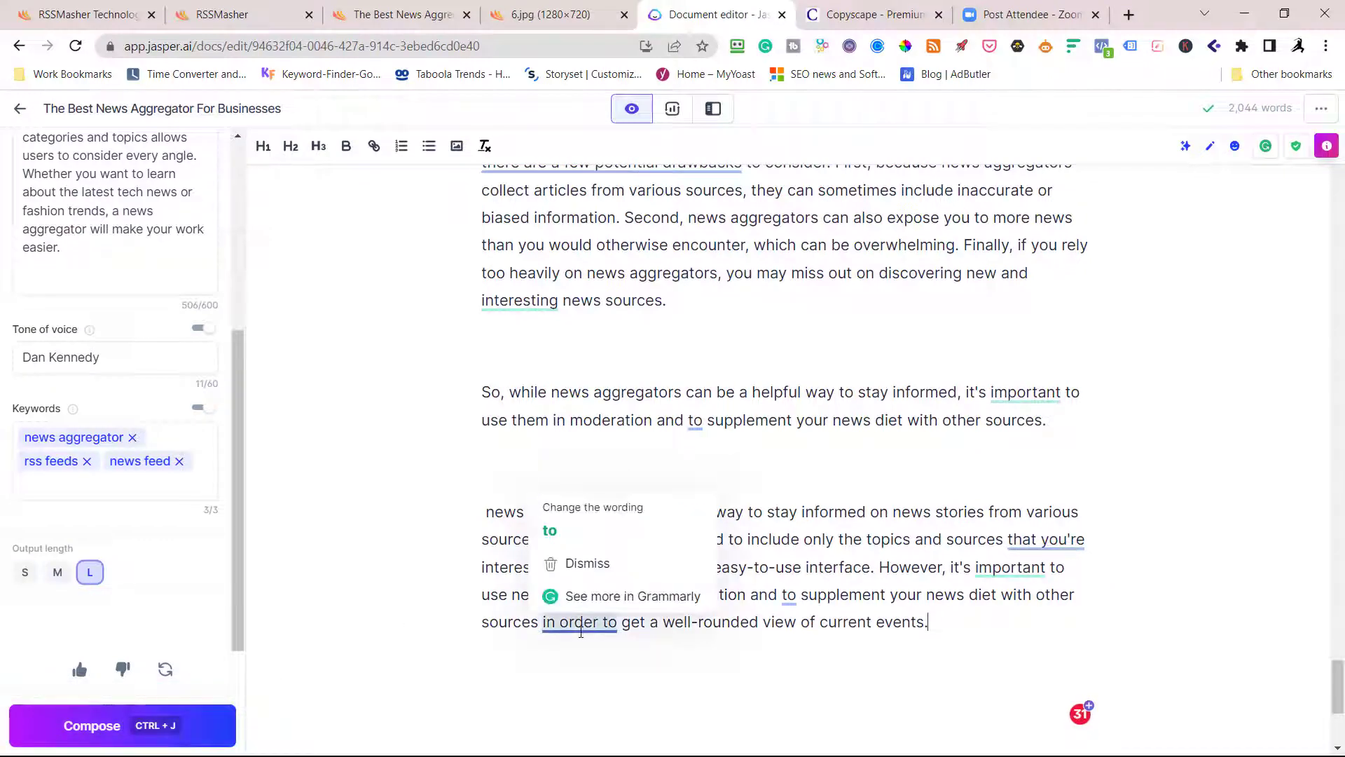
scroll(922, 315, "up", 1)
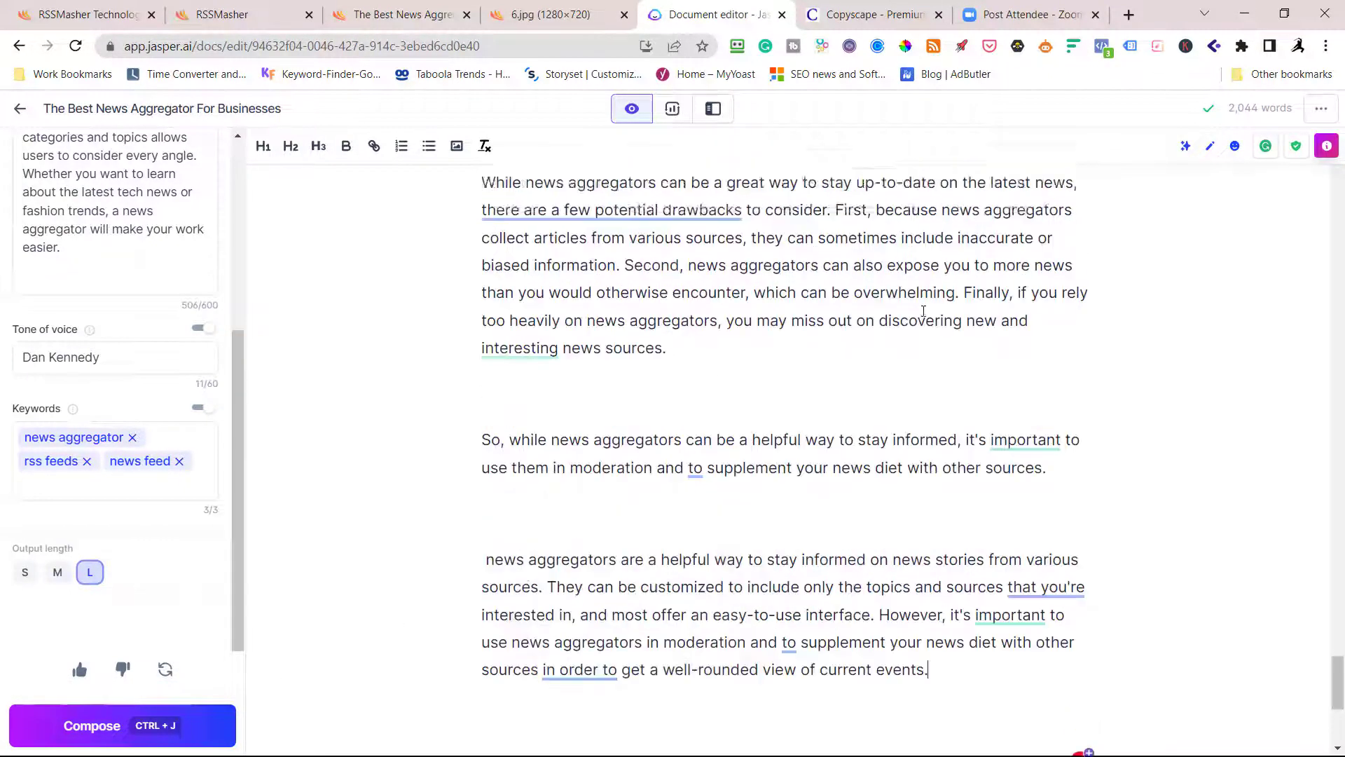
scroll(921, 315, "up", 3)
scroll(919, 311, "up", 2)
scroll(920, 311, "down", 2)
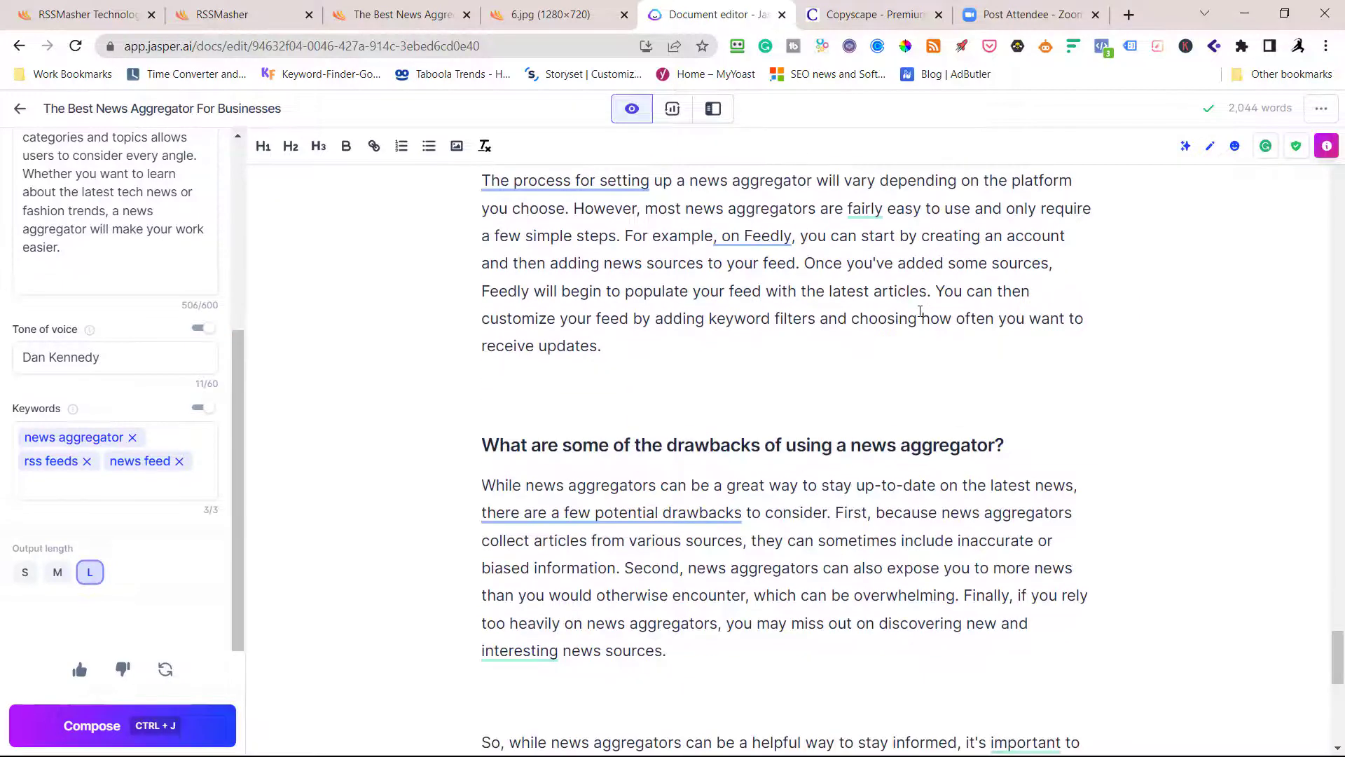
scroll(920, 312, "down", 3)
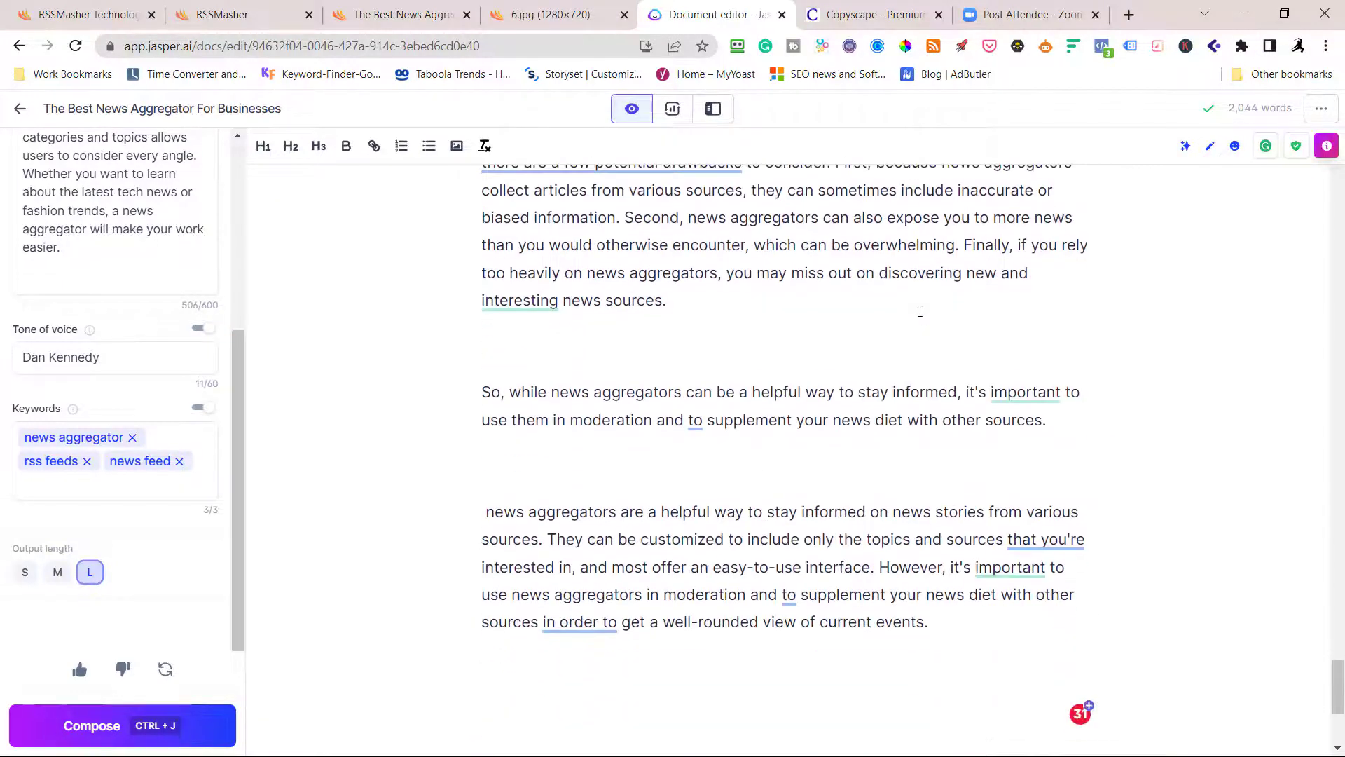
- Make the conclusion start with 'News aggregators' and show the SEO score of 54
left_click(495, 465)
key("Delete")
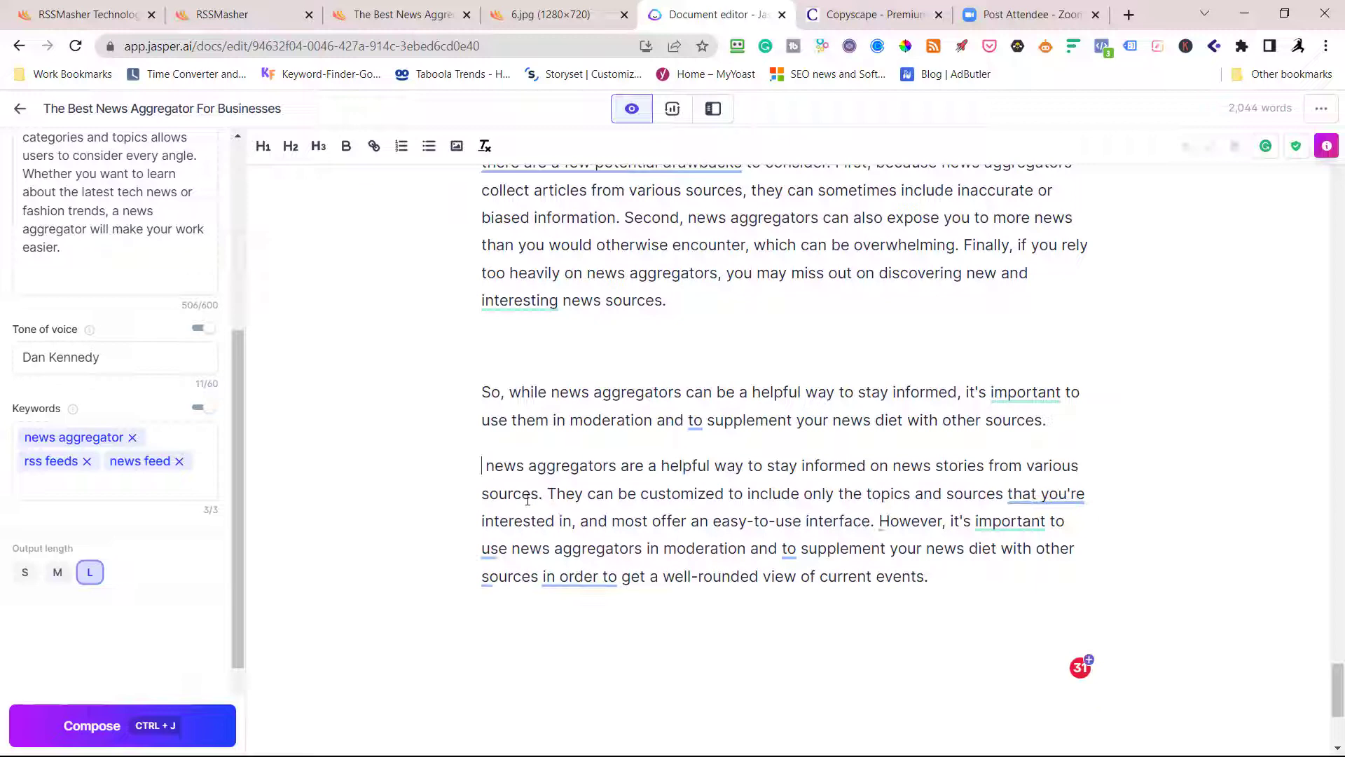
key("Delete")
key("Delete")
type("N")
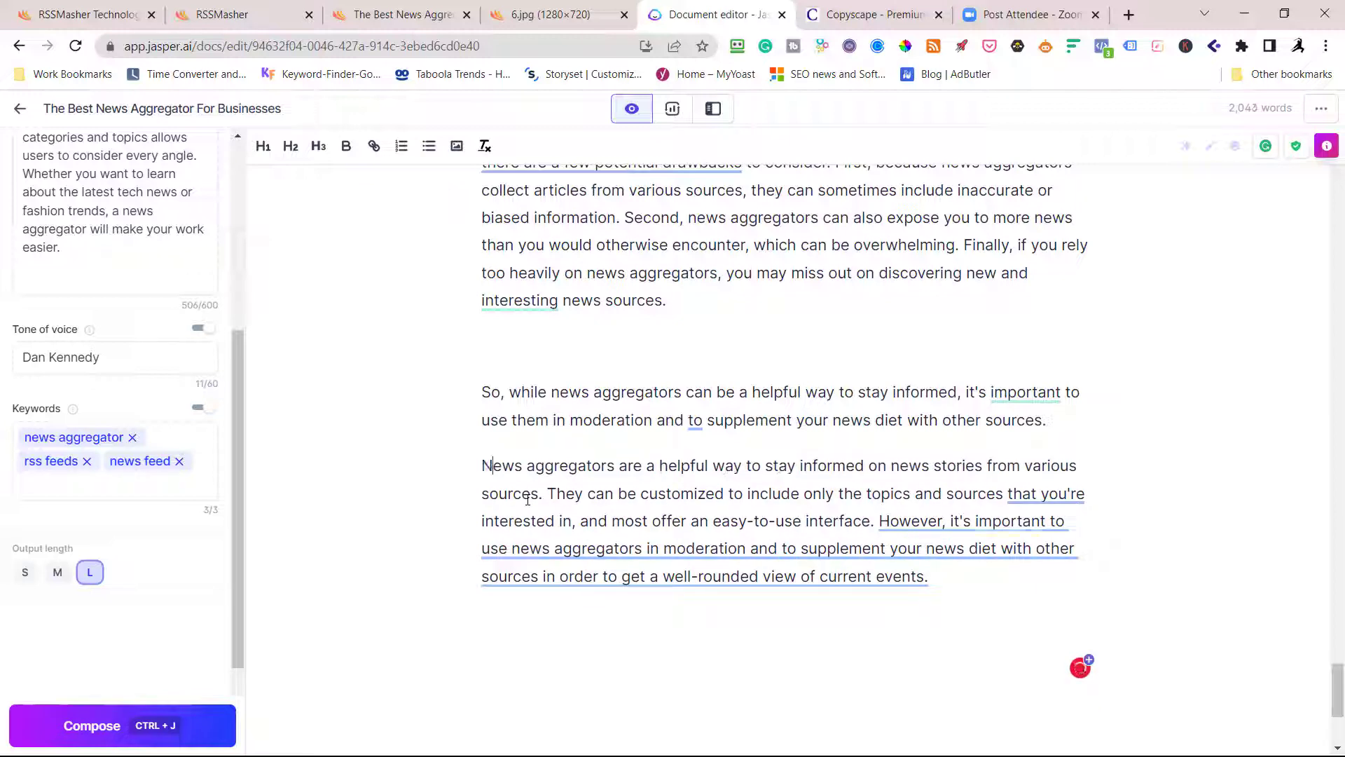
scroll(631, 424, "up", 5)
scroll(631, 424, "up", 3)
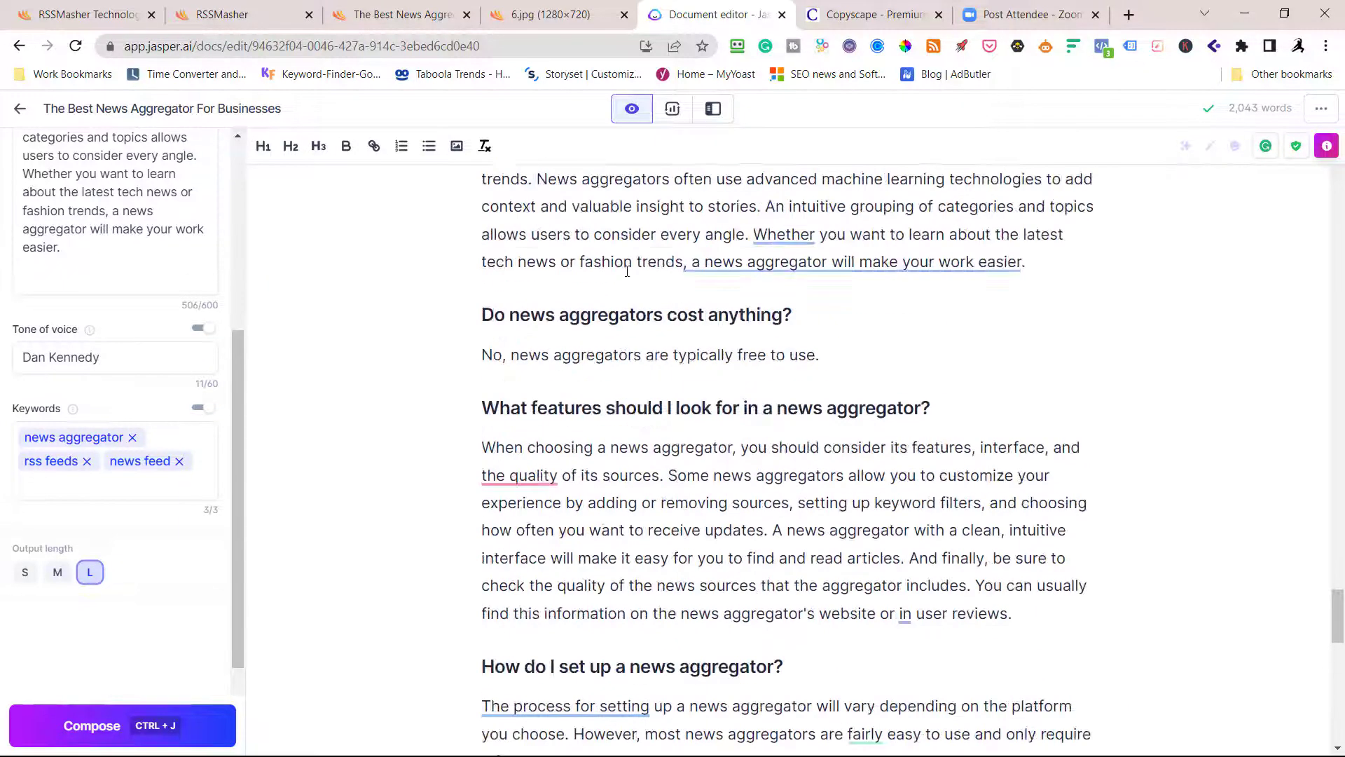
left_click(674, 111)
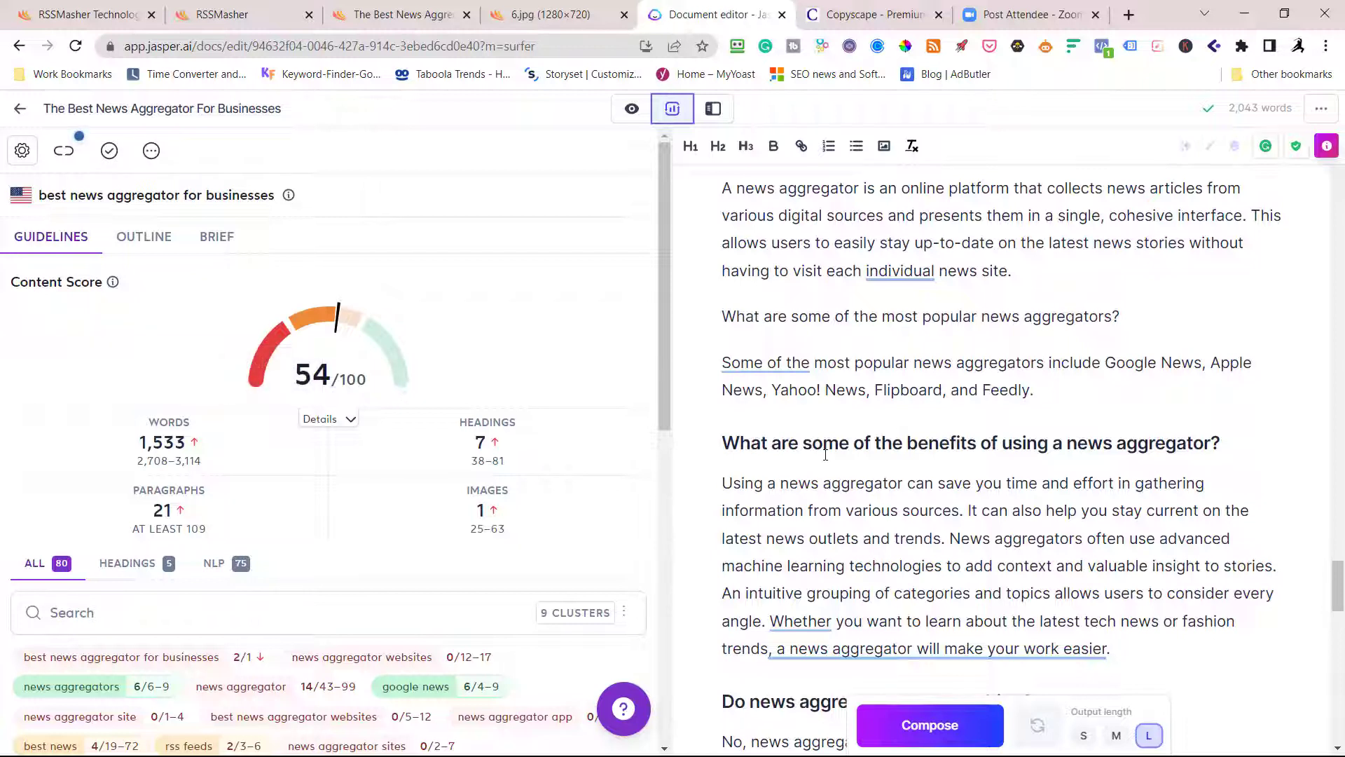
- Review the outline and brief, then reopen the 'best news aggregator for businesses' draft
left_click(1322, 113)
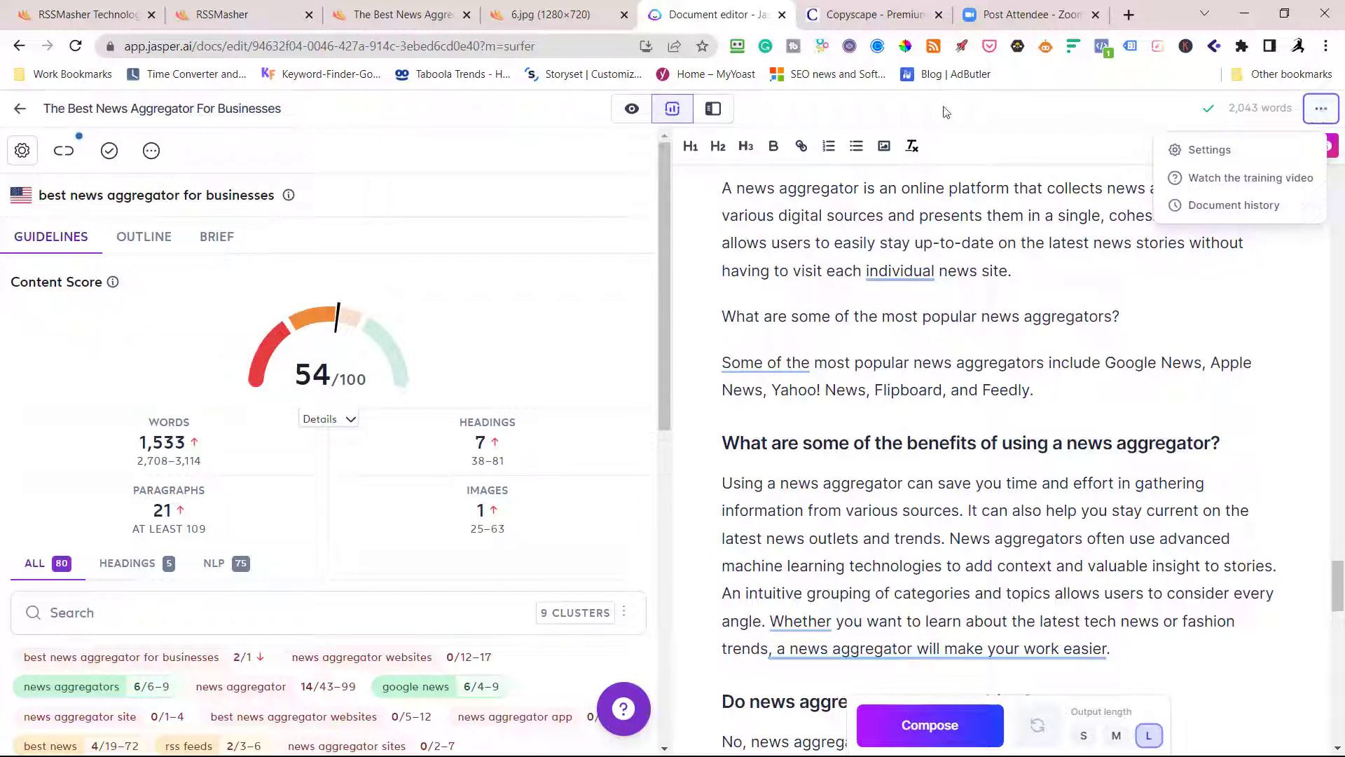
left_click(673, 111)
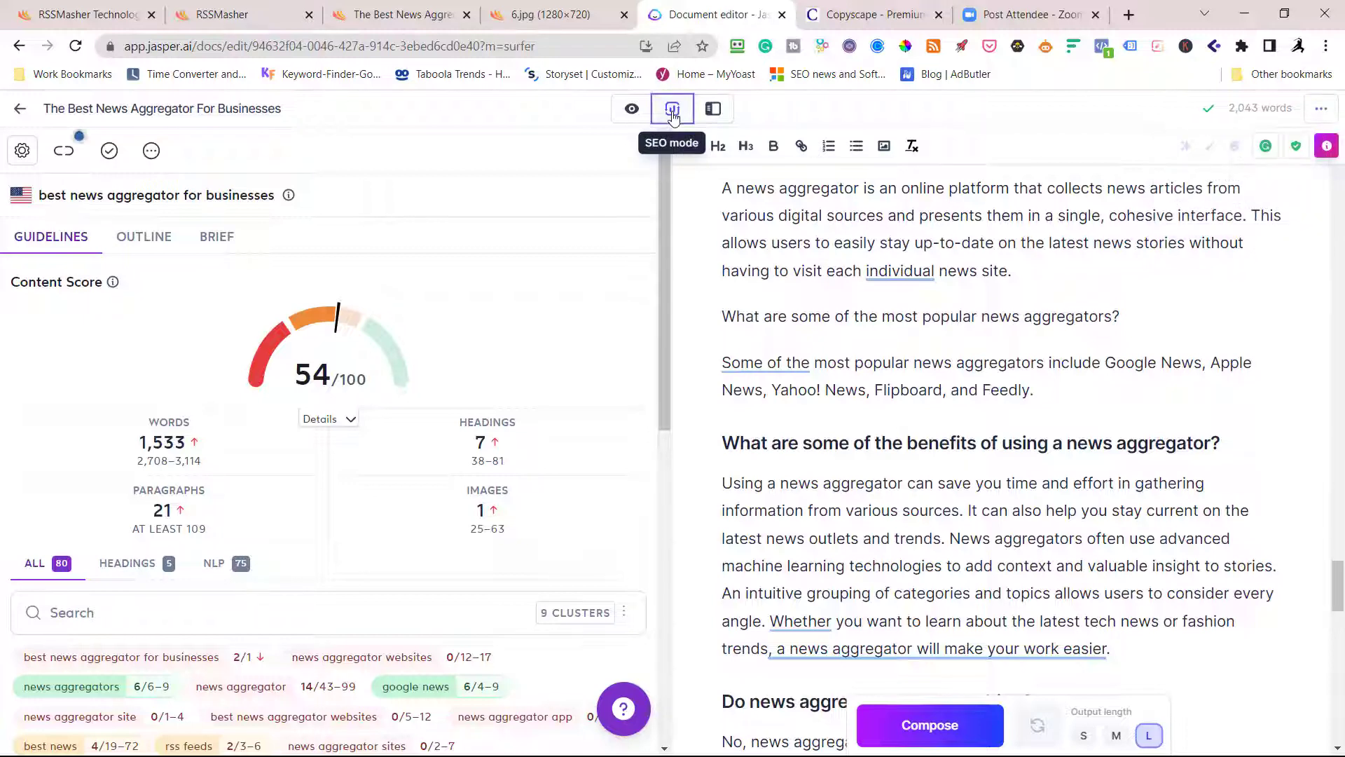
left_click(148, 237)
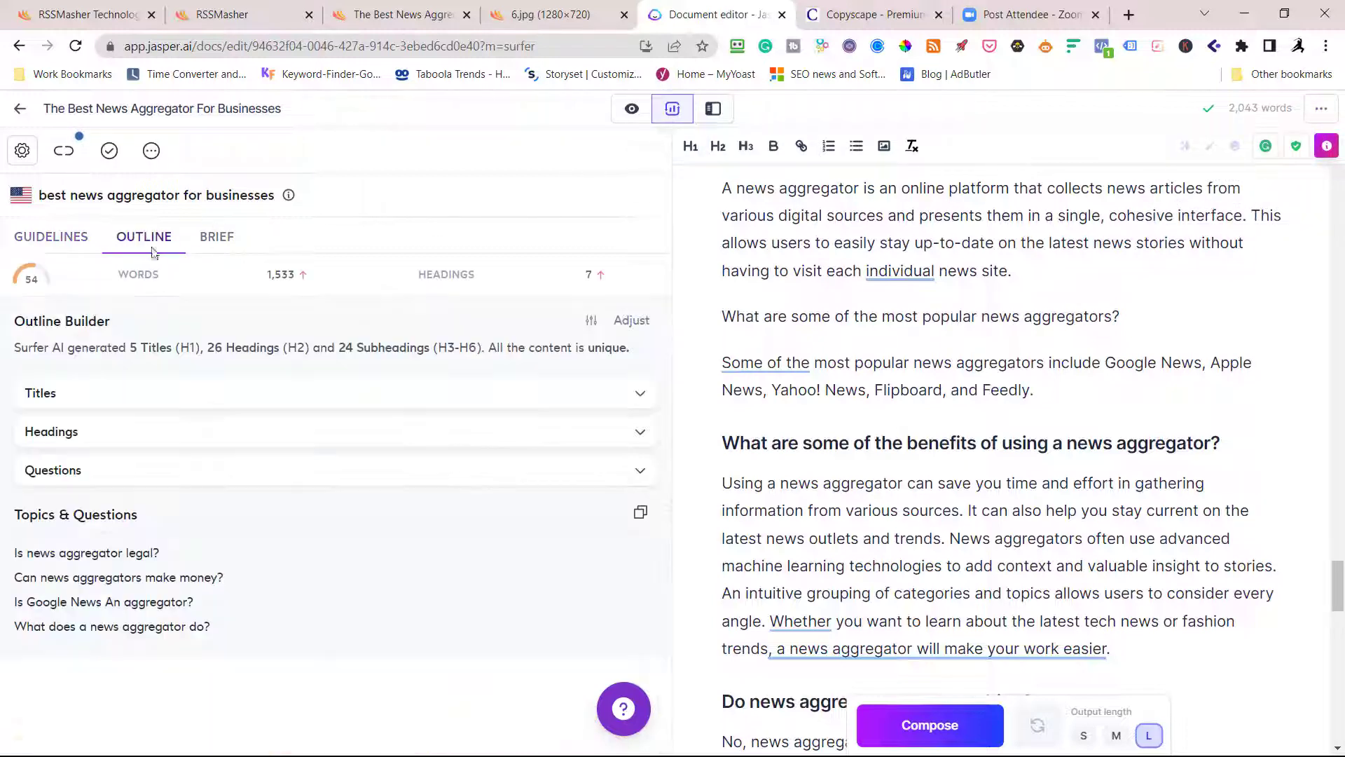
left_click(217, 239)
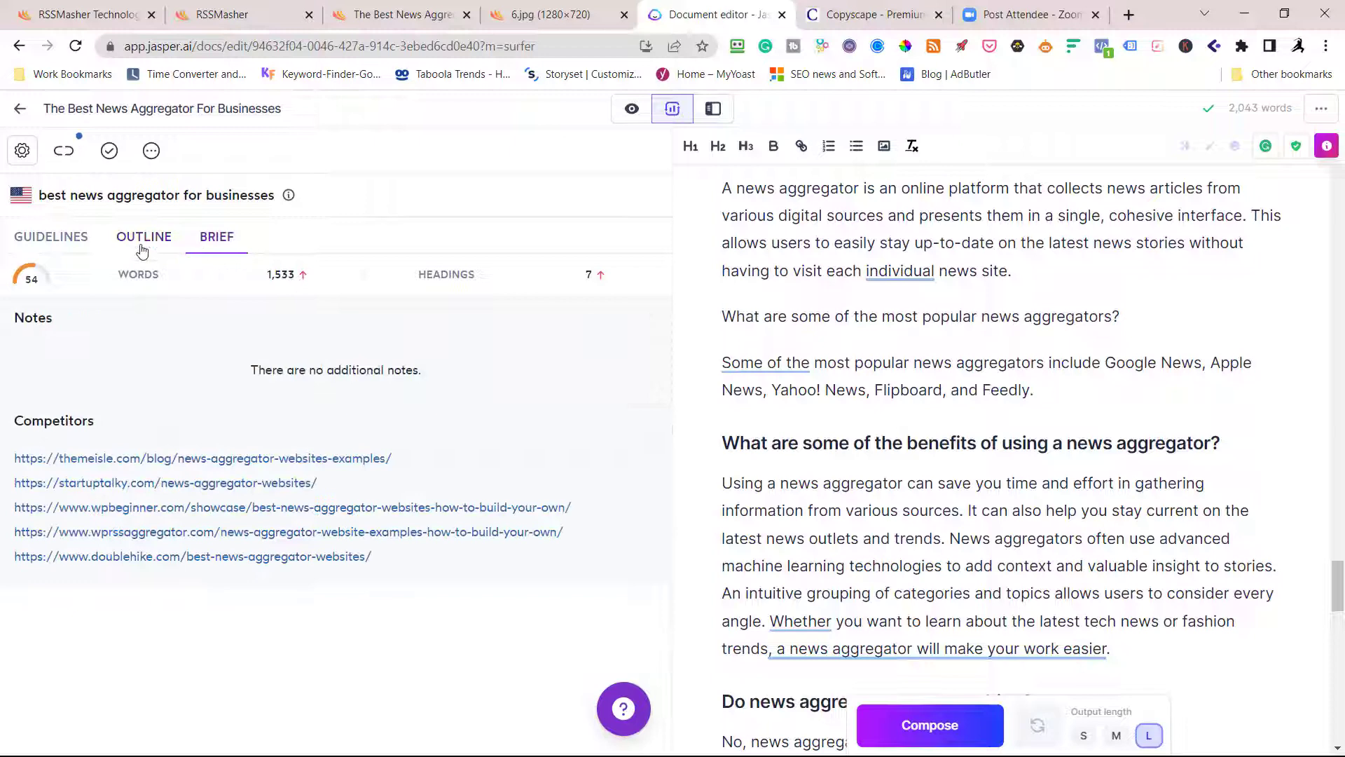
left_click(53, 241)
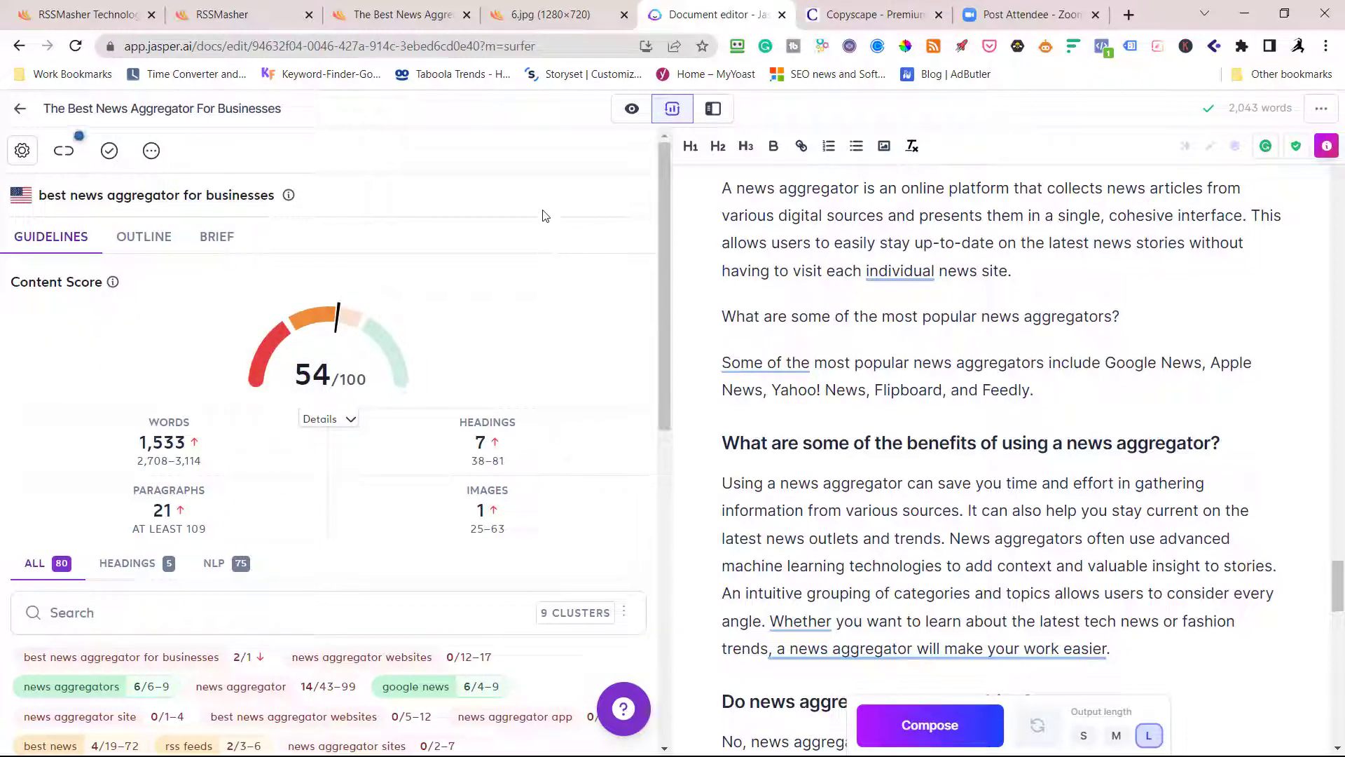
left_click(109, 153)
left_click(63, 155)
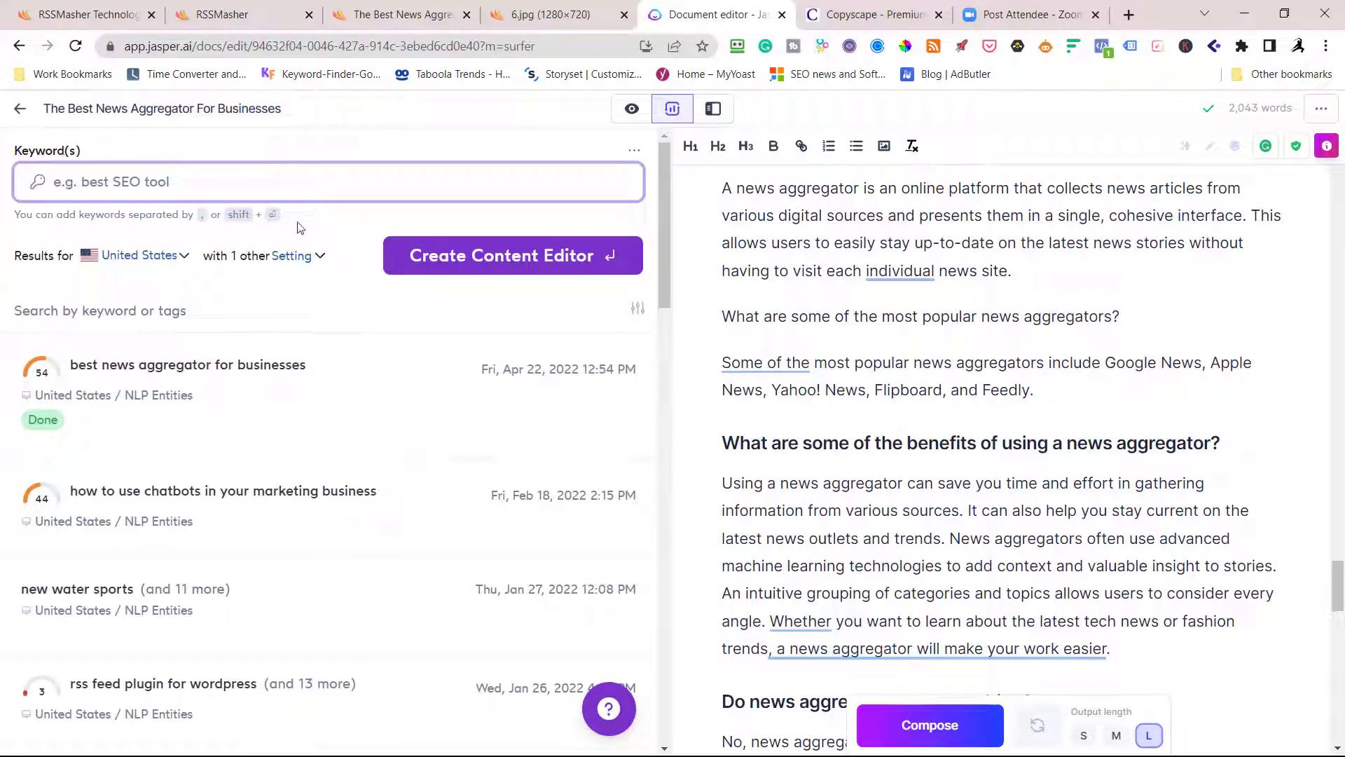
left_click(254, 382)
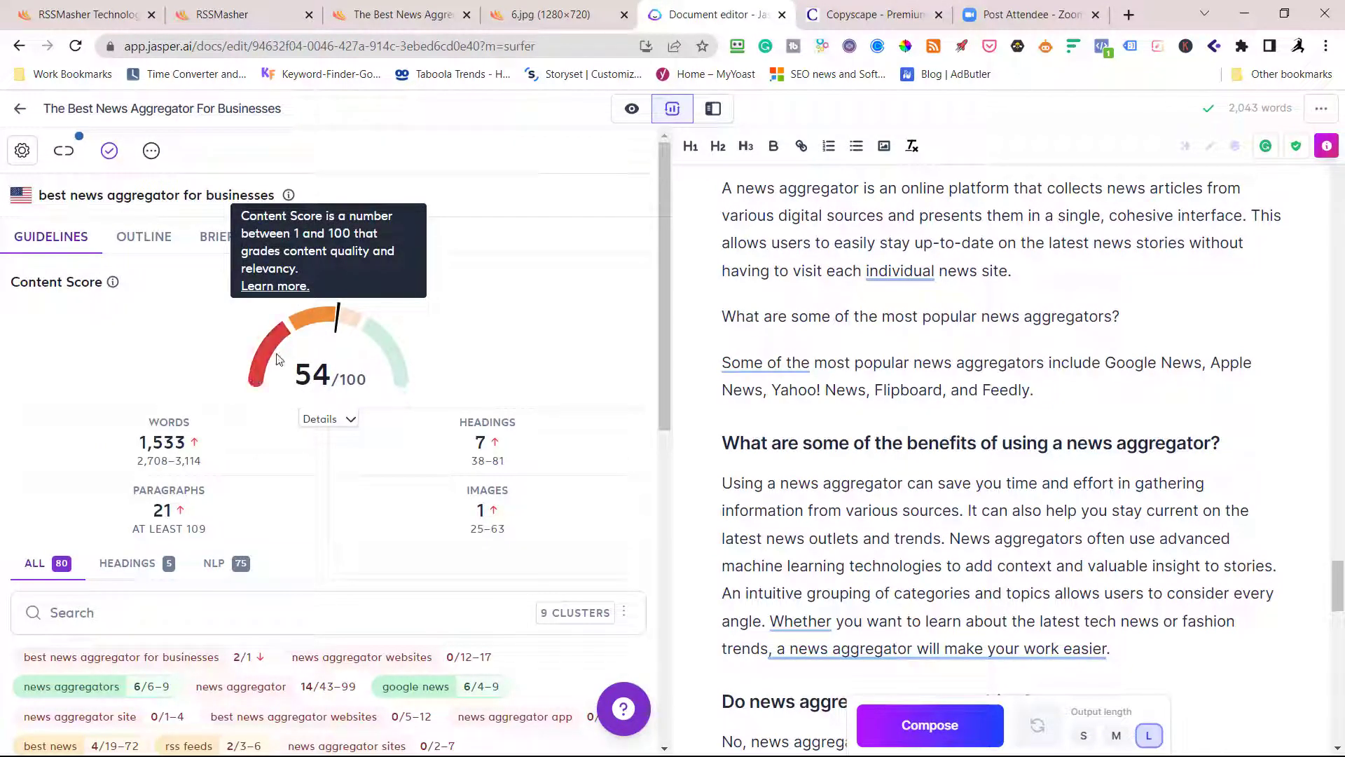
scroll(953, 346, "down", 5)
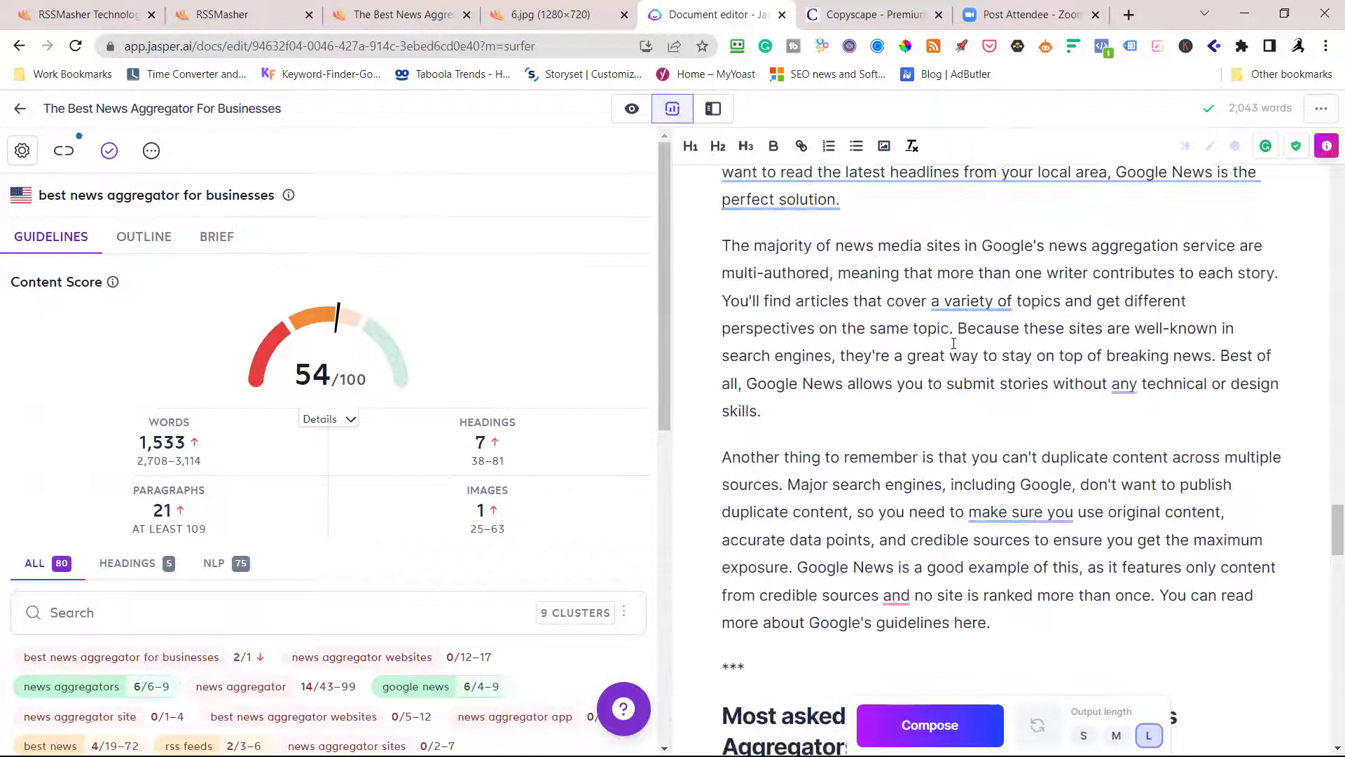
- Remove the *** line above the FAQ heading, keeping one spacing line; score reaches 57
left_click_drag(761, 675, 707, 662)
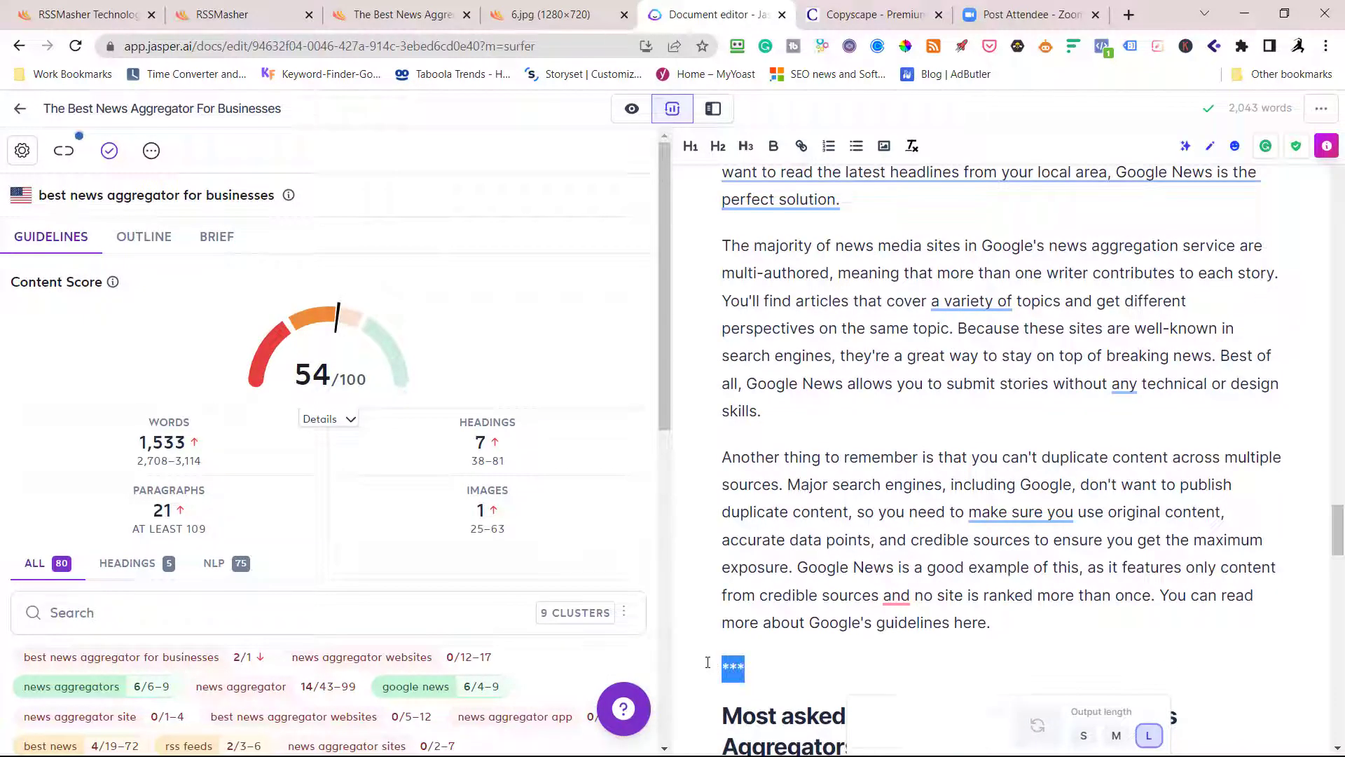
key("BackSpace")
key("Delete")
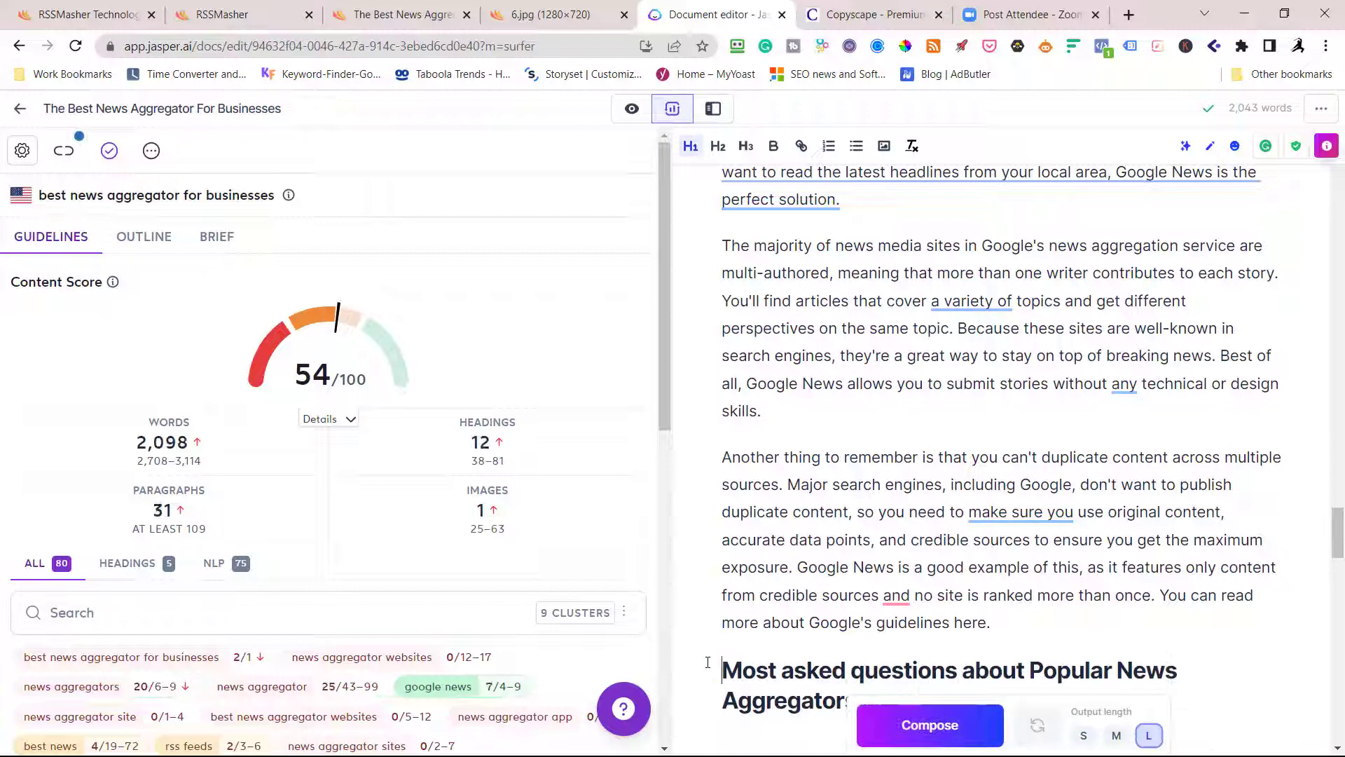
key("Return")
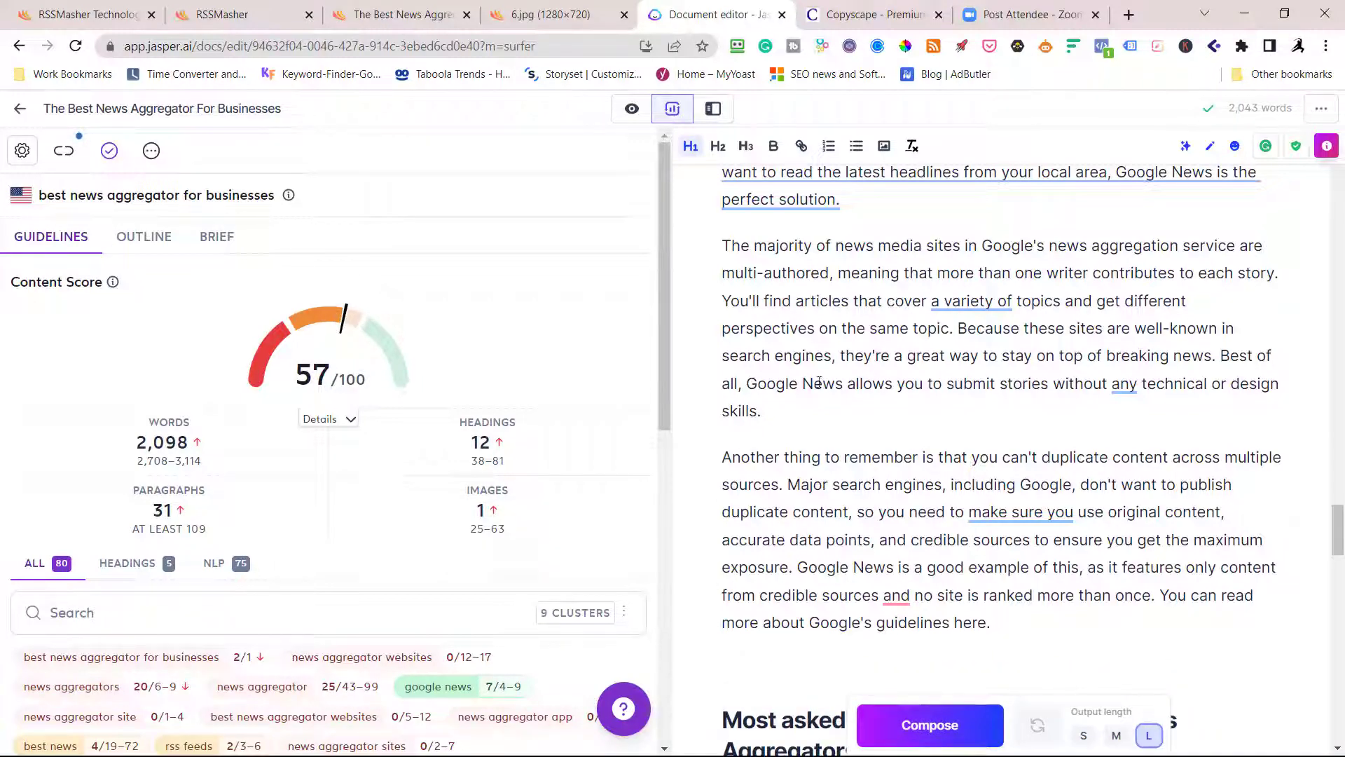
scroll(818, 384, "up", 1)
scroll(841, 400, "up", 3)
scroll(863, 410, "up", 3)
scroll(878, 412, "down", 3)
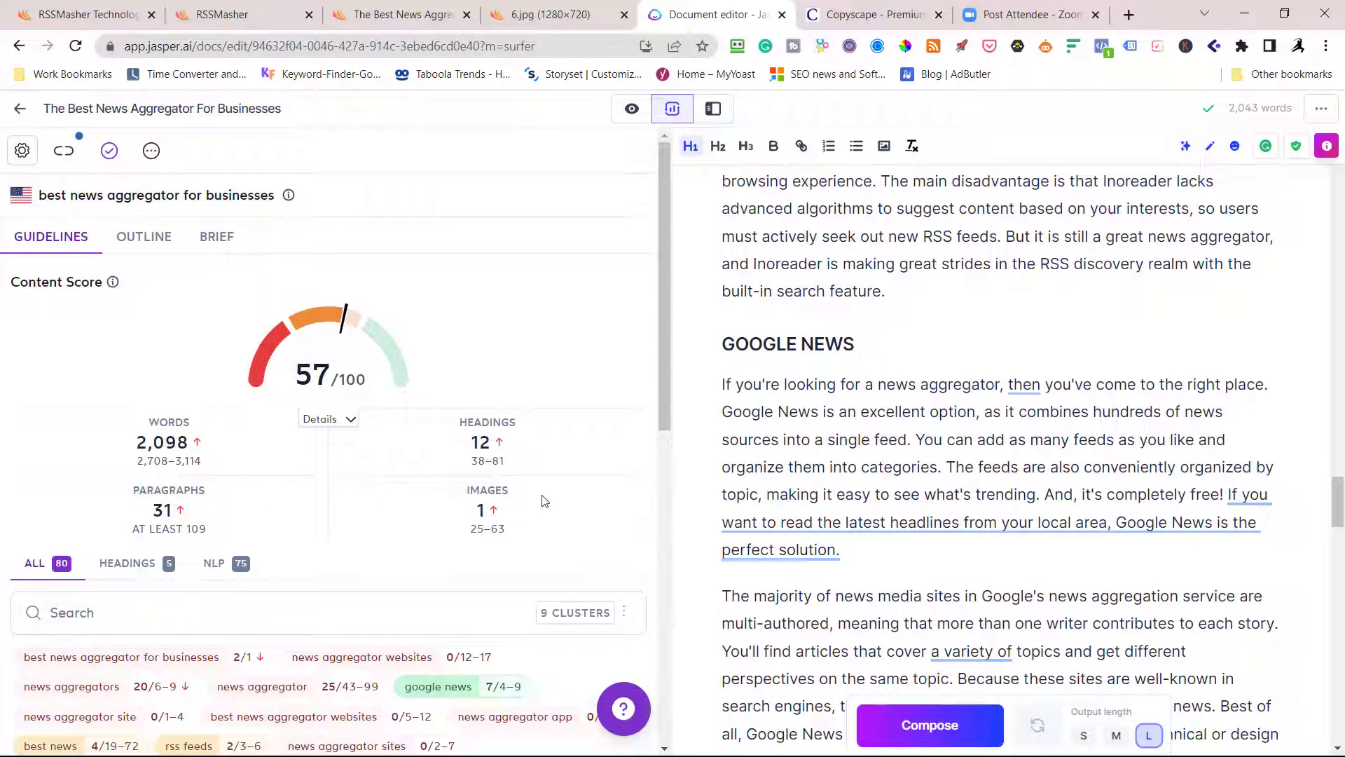
scroll(948, 475, "up", 5)
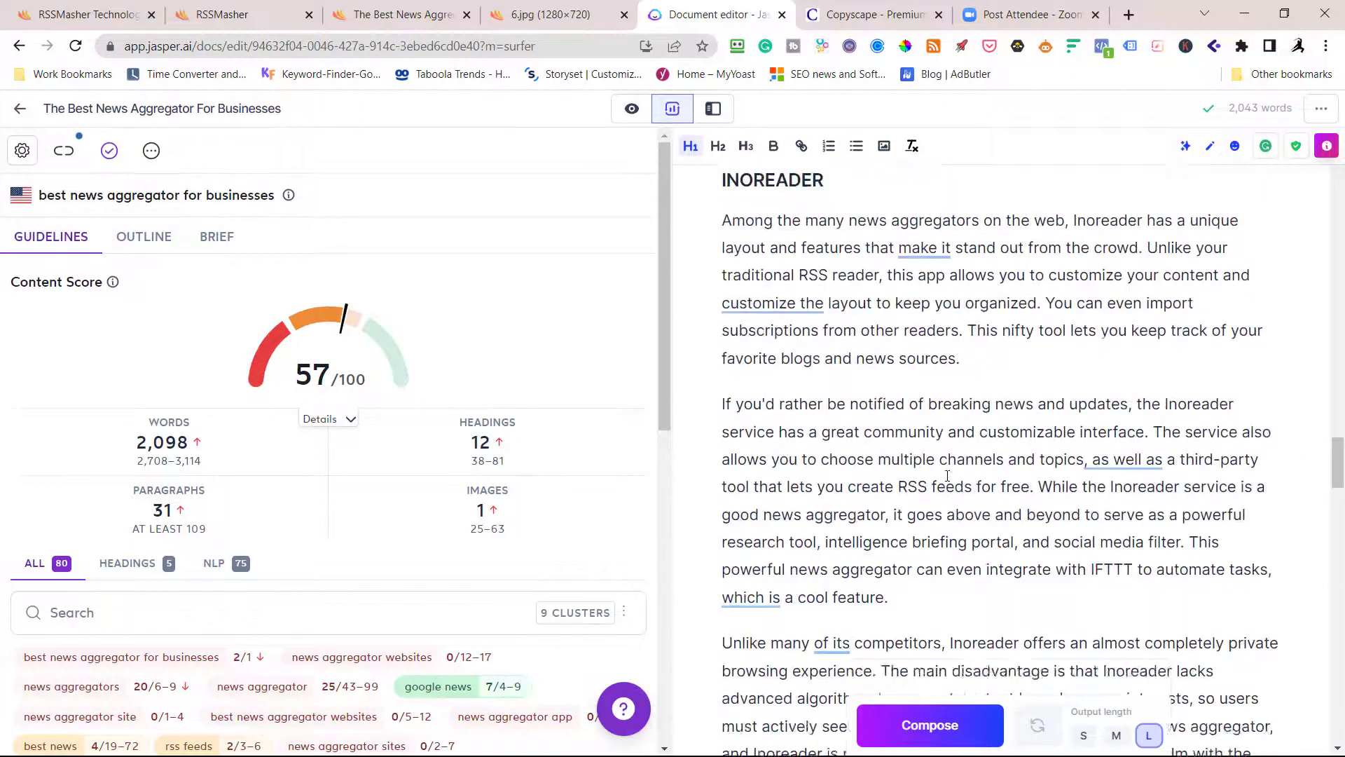
scroll(947, 475, "up", 1)
scroll(942, 436, "up", 2)
scroll(940, 436, "up", 2)
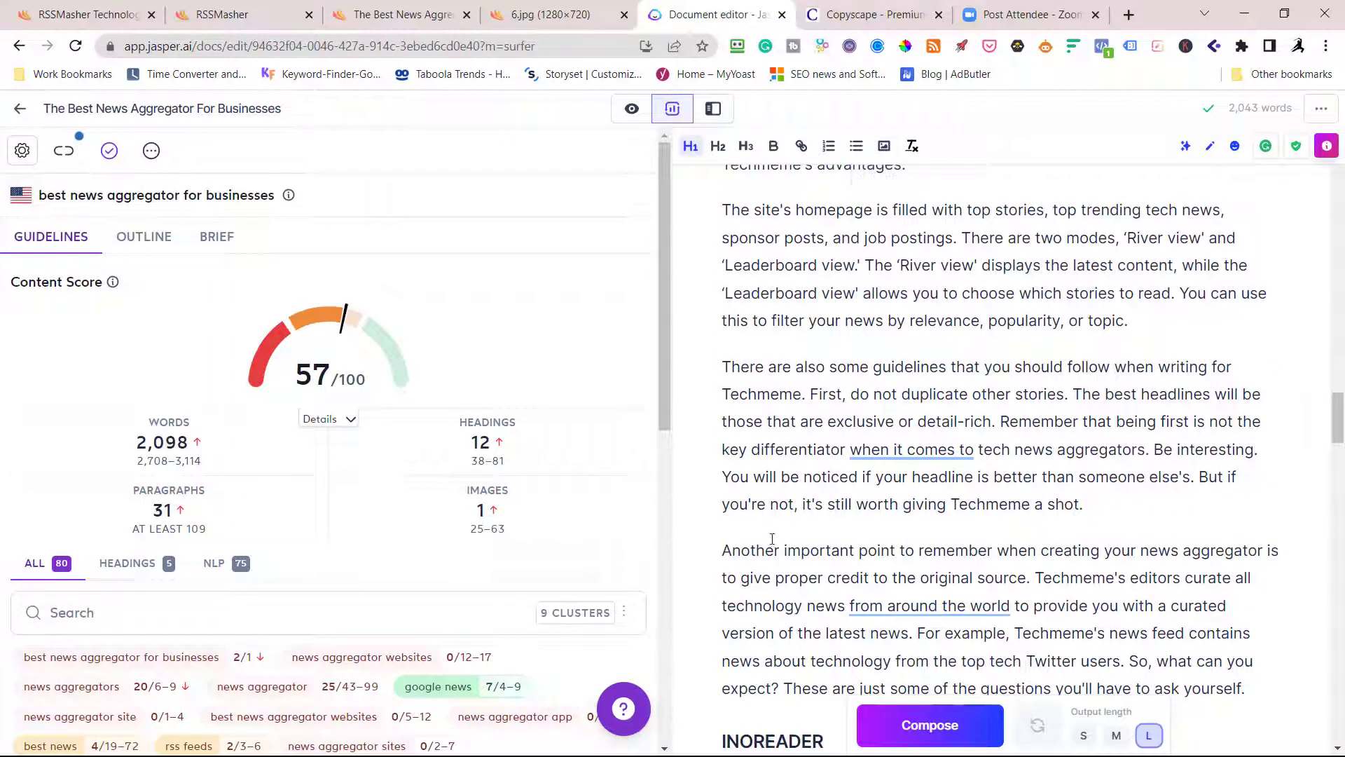
scroll(773, 540, "down", 2)
scroll(1239, 348, "down", 1)
- Insert the orange News image on a new line before the INOREADER heading
left_click(1265, 333)
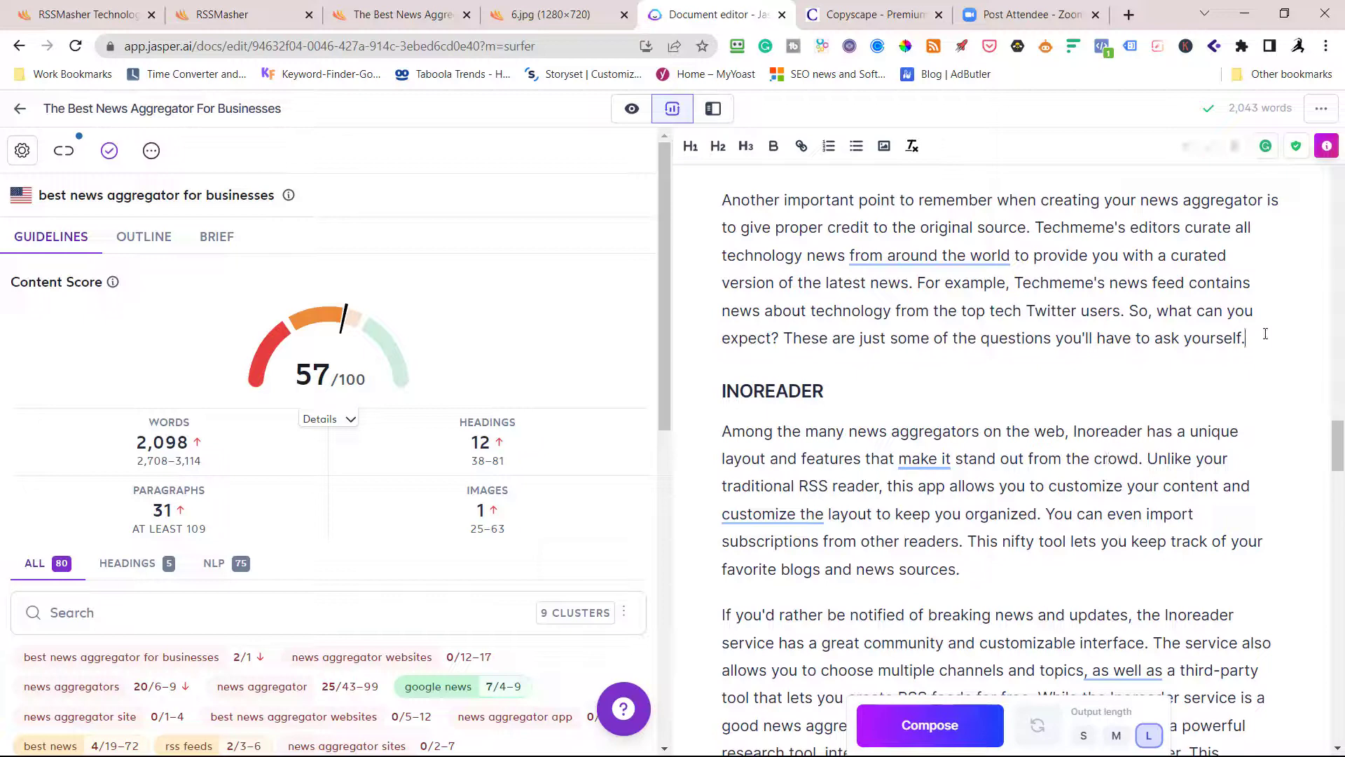
key("Return")
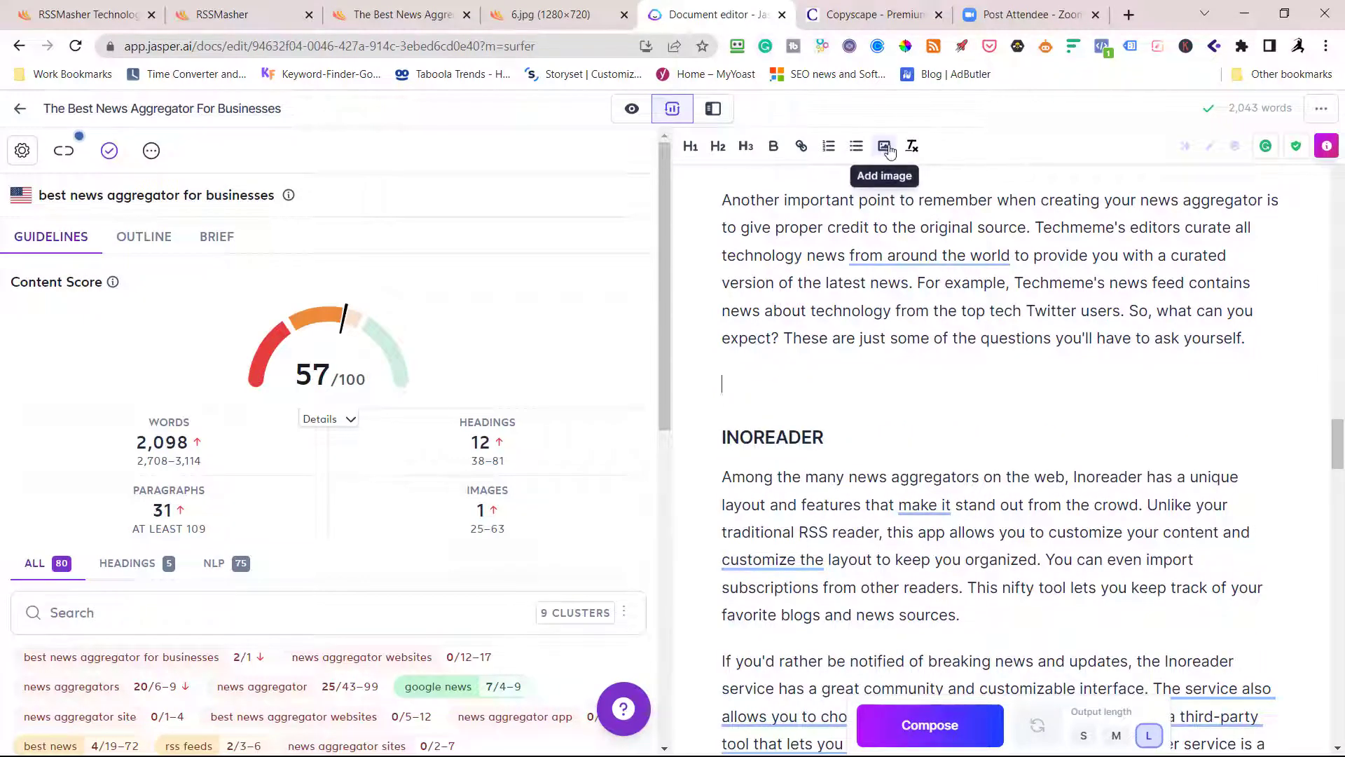
left_click(886, 147)
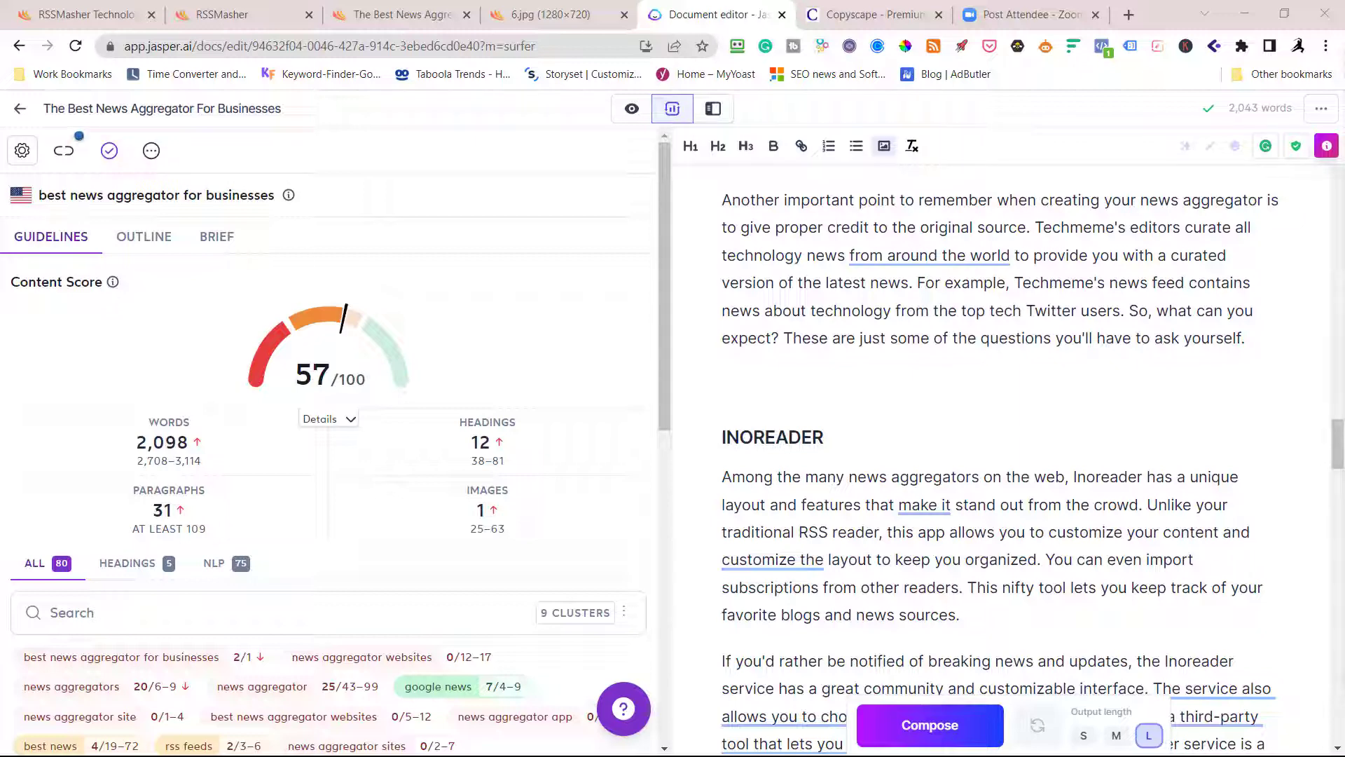
key("ctrl+v")
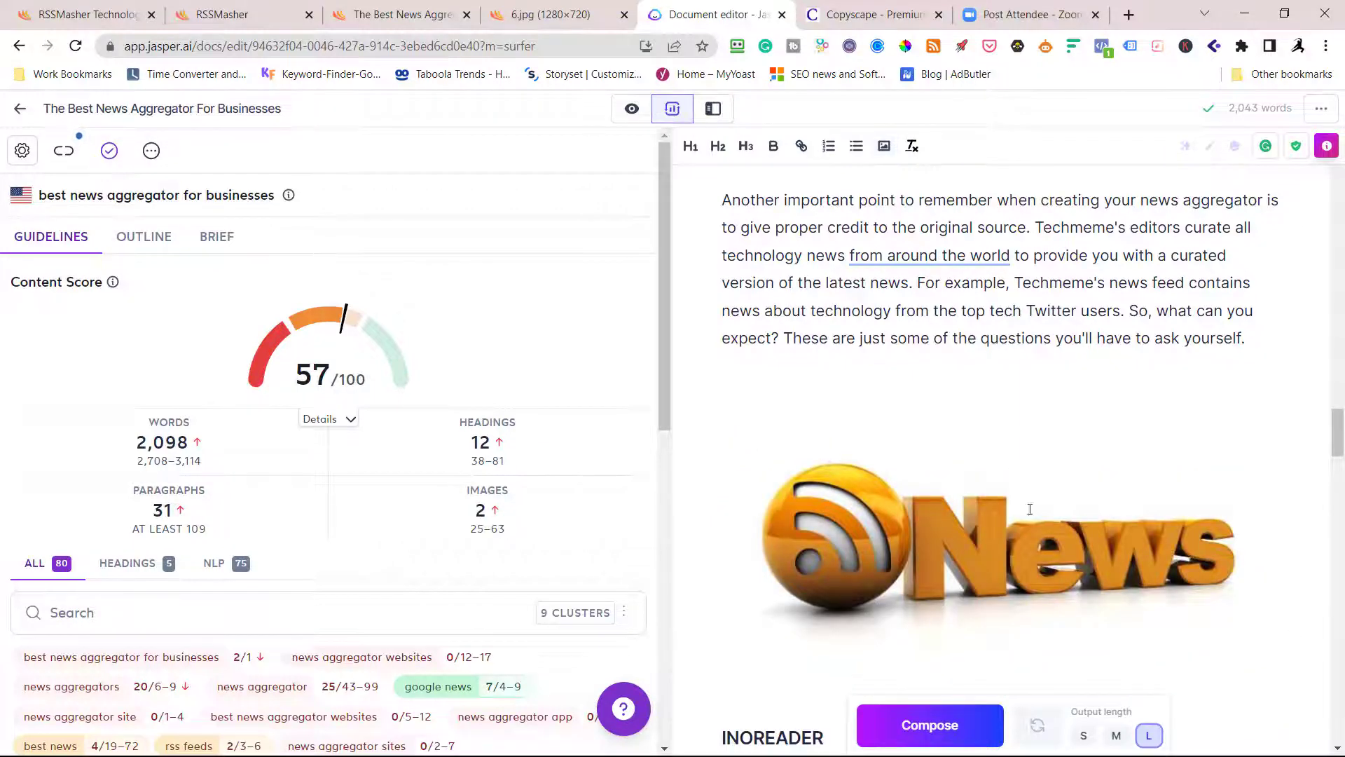
scroll(984, 493, "down", 6)
scroll(984, 493, "down", 2)
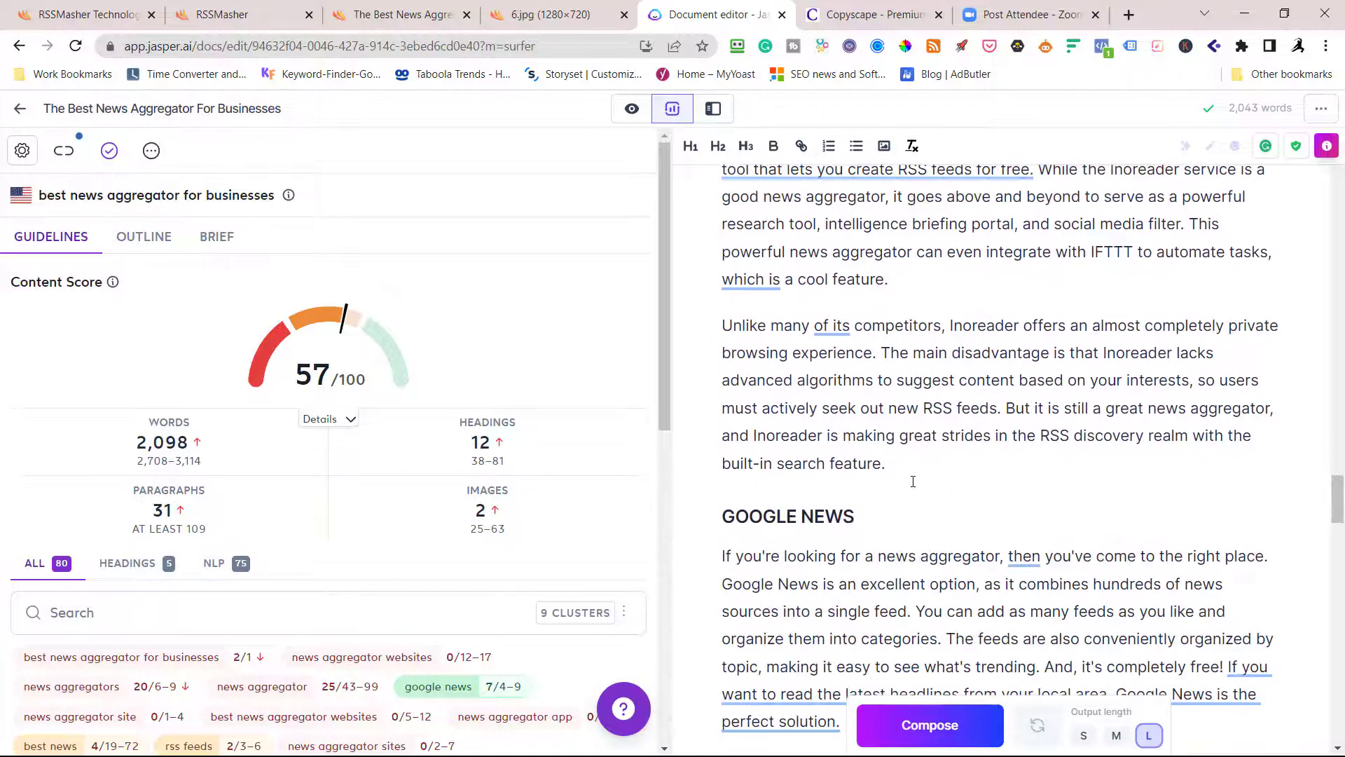
- Add an image before GOOGLE NEWS and a BLOG image above the FAQ heading
key("Return")
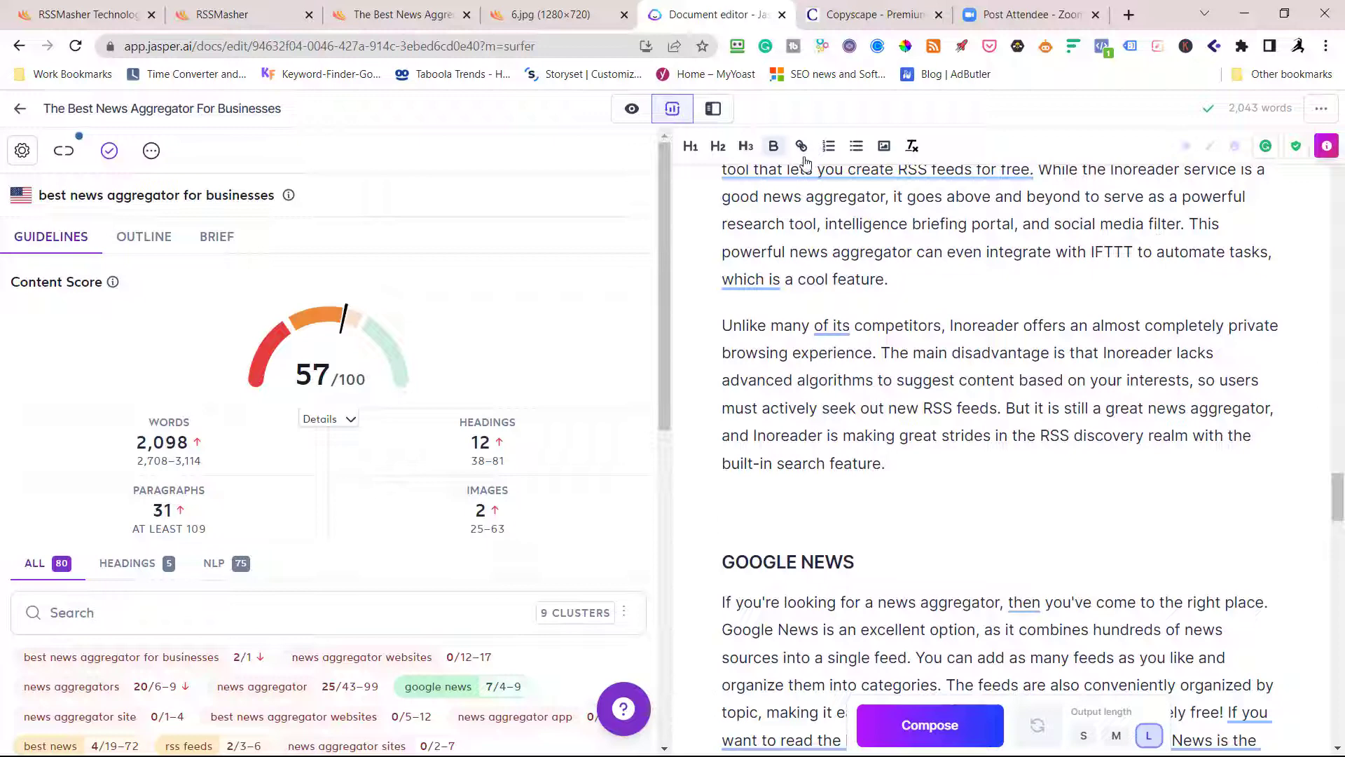
left_click(886, 148)
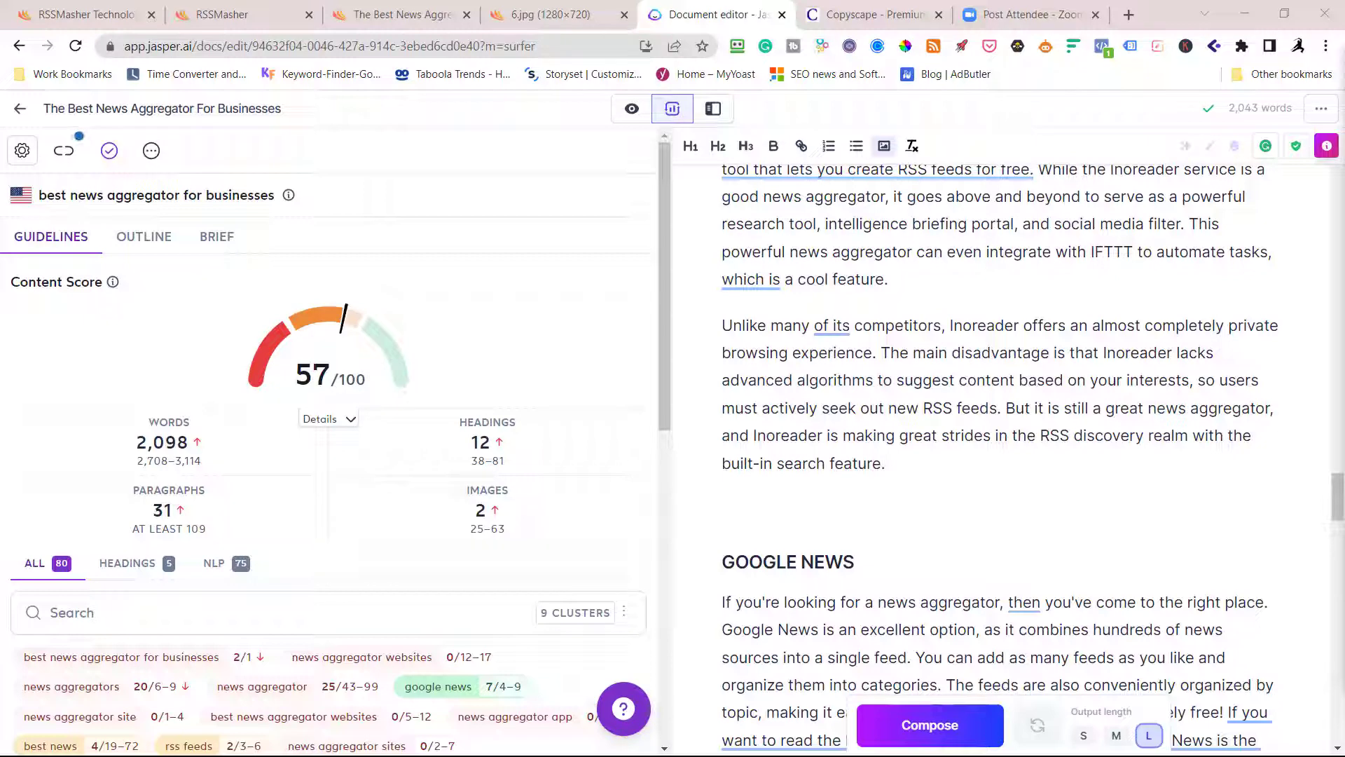
key("Return")
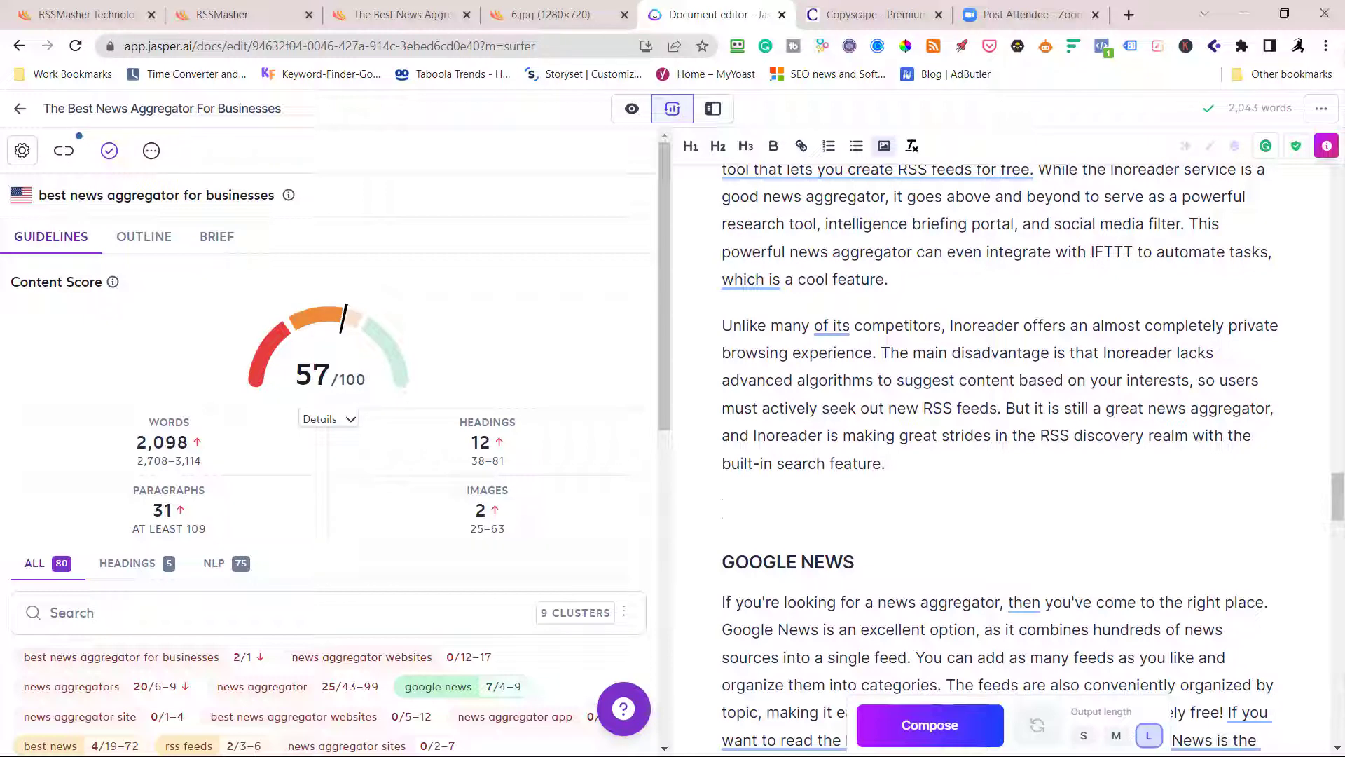
scroll(1013, 404, "down", 3)
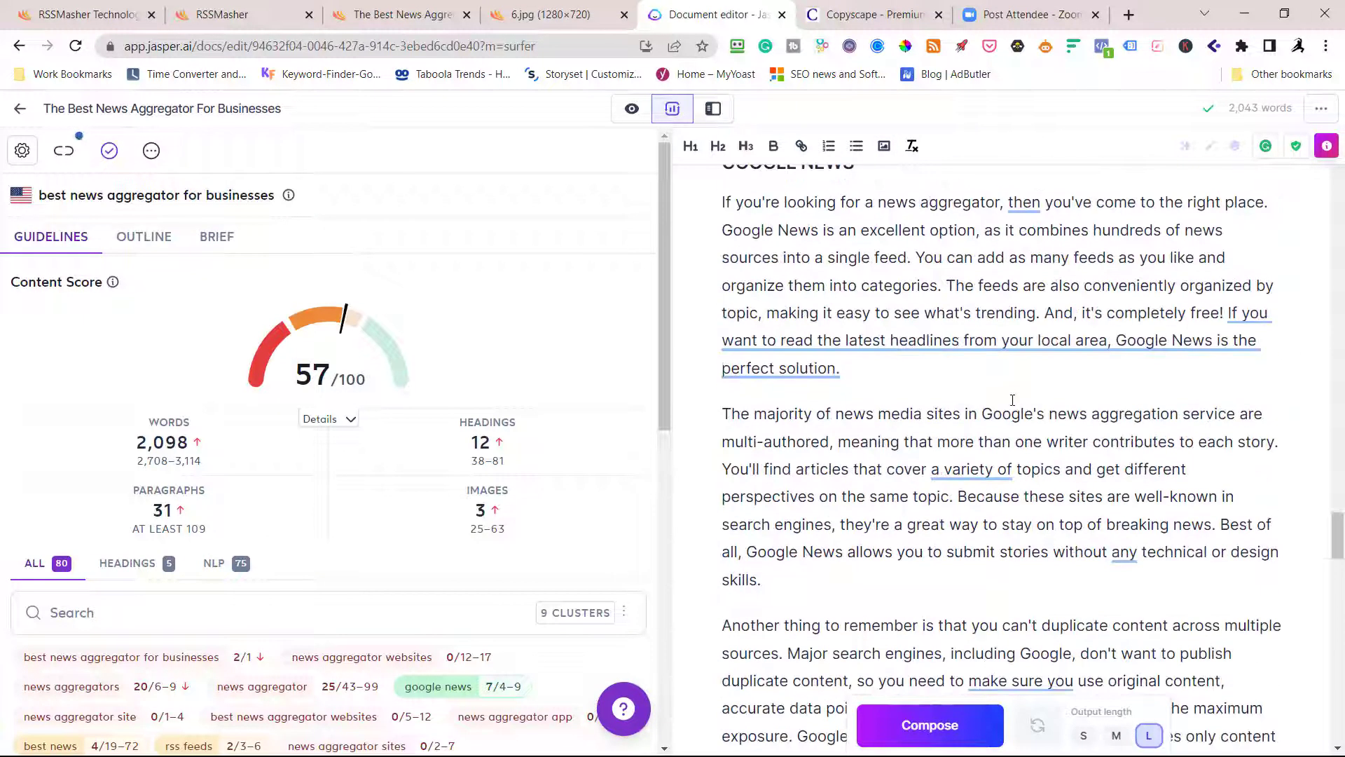
scroll(1009, 405, "down", 2)
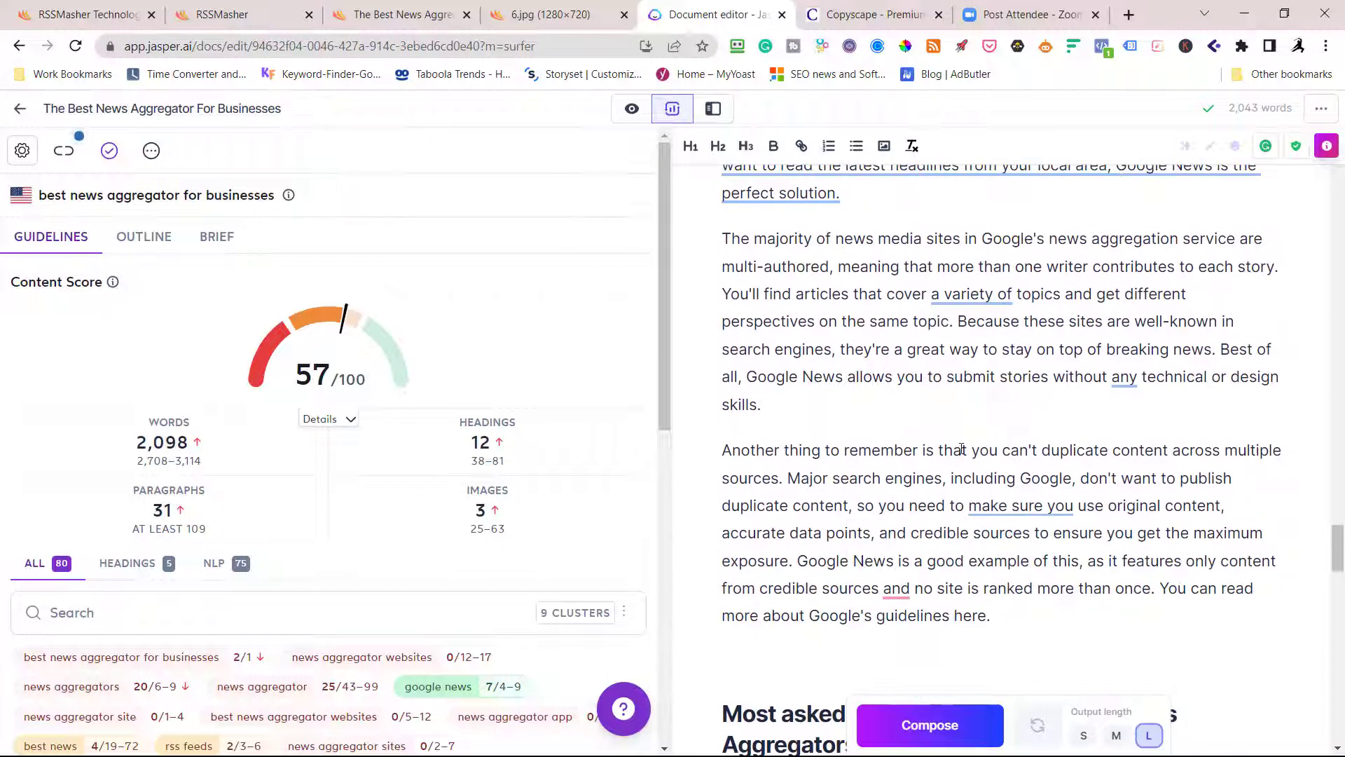
scroll(960, 450, "down", 2)
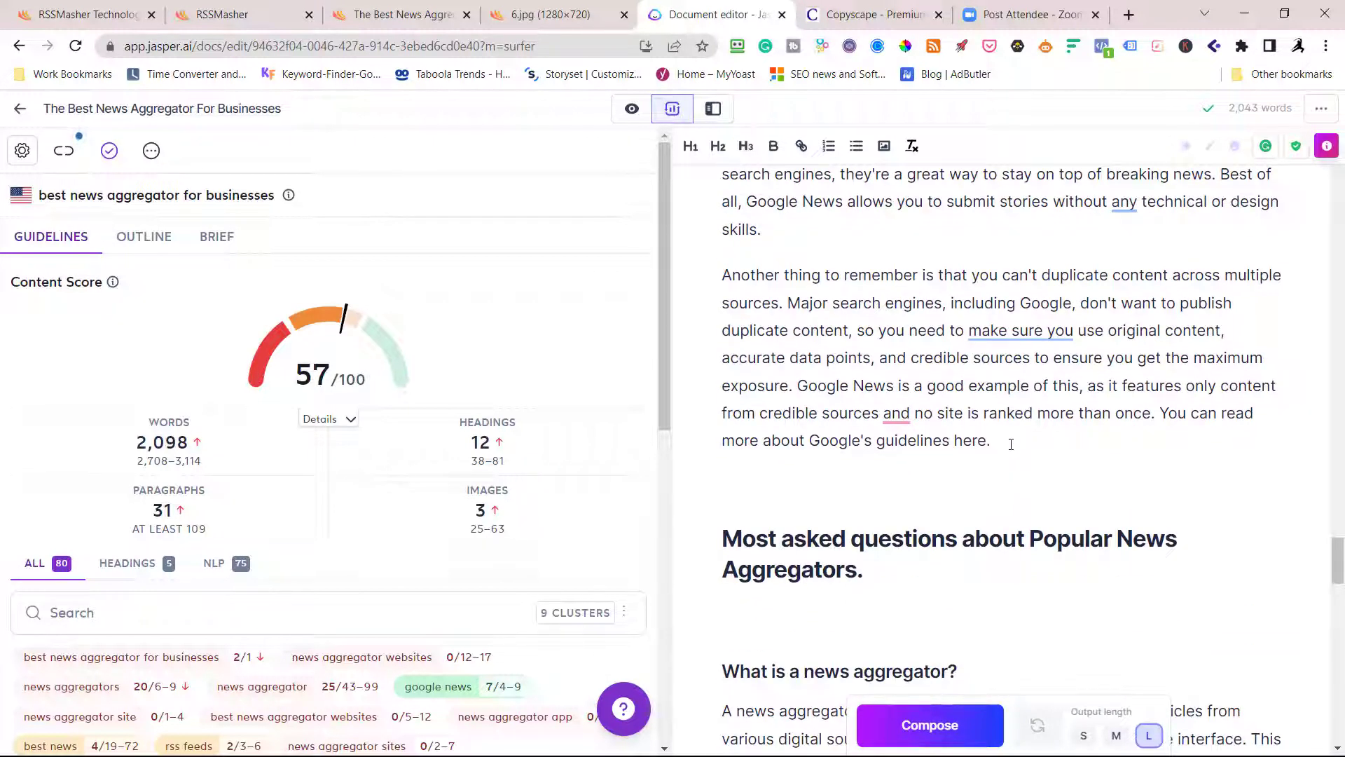
key("Return")
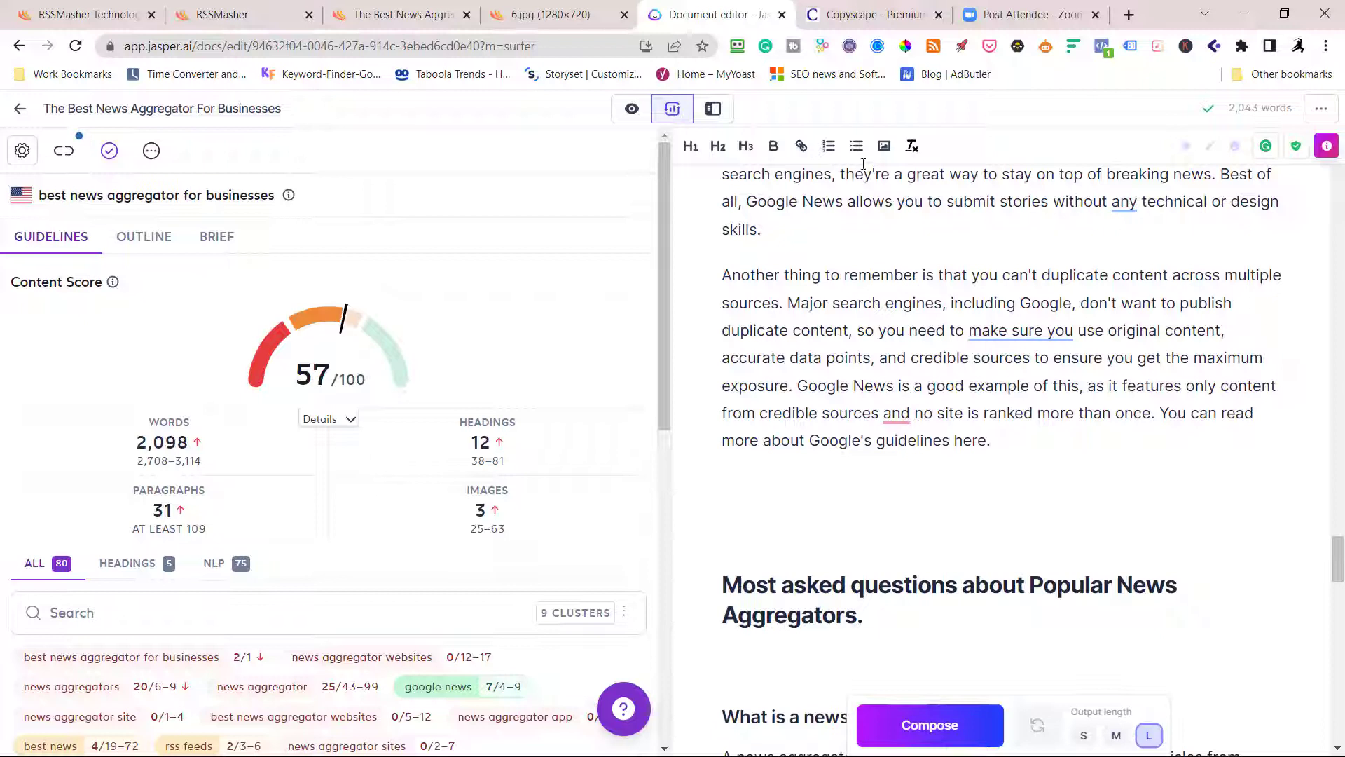
left_click(885, 150)
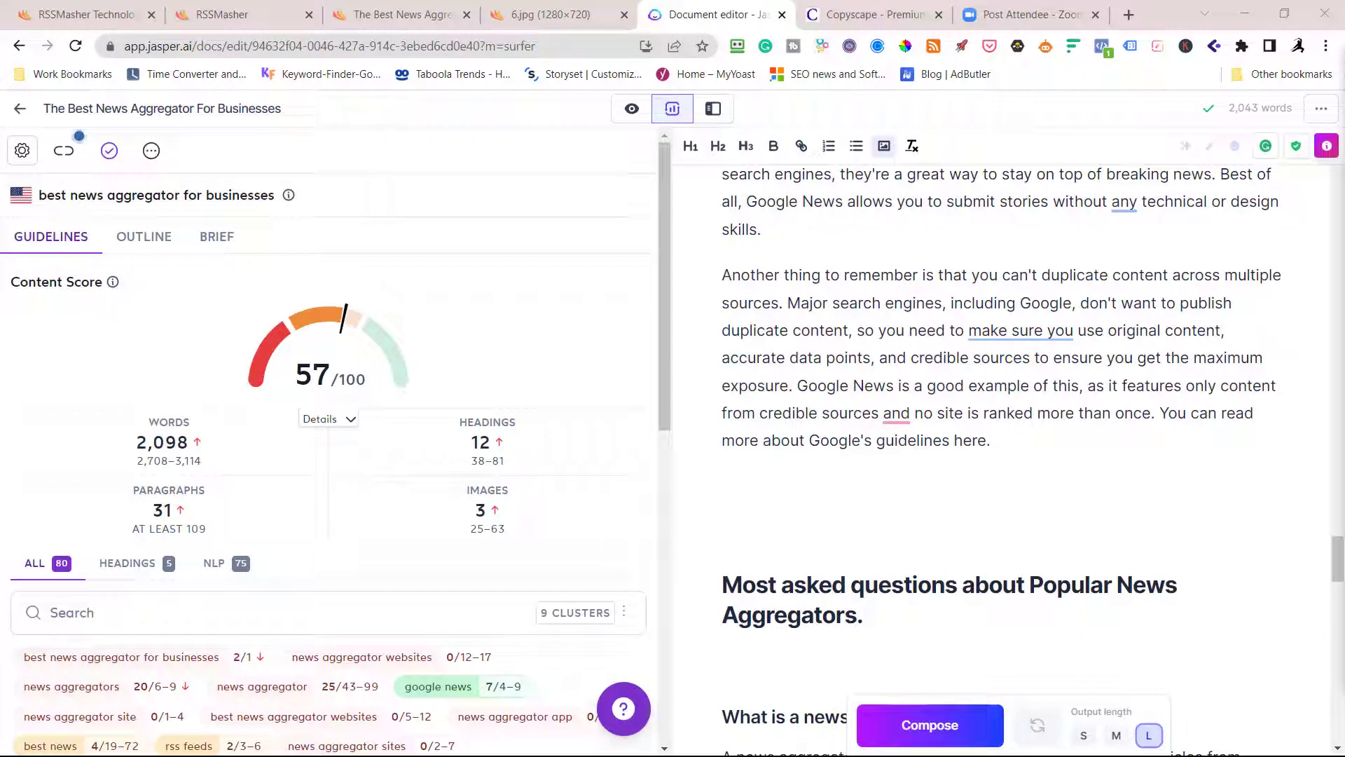
key("Escape")
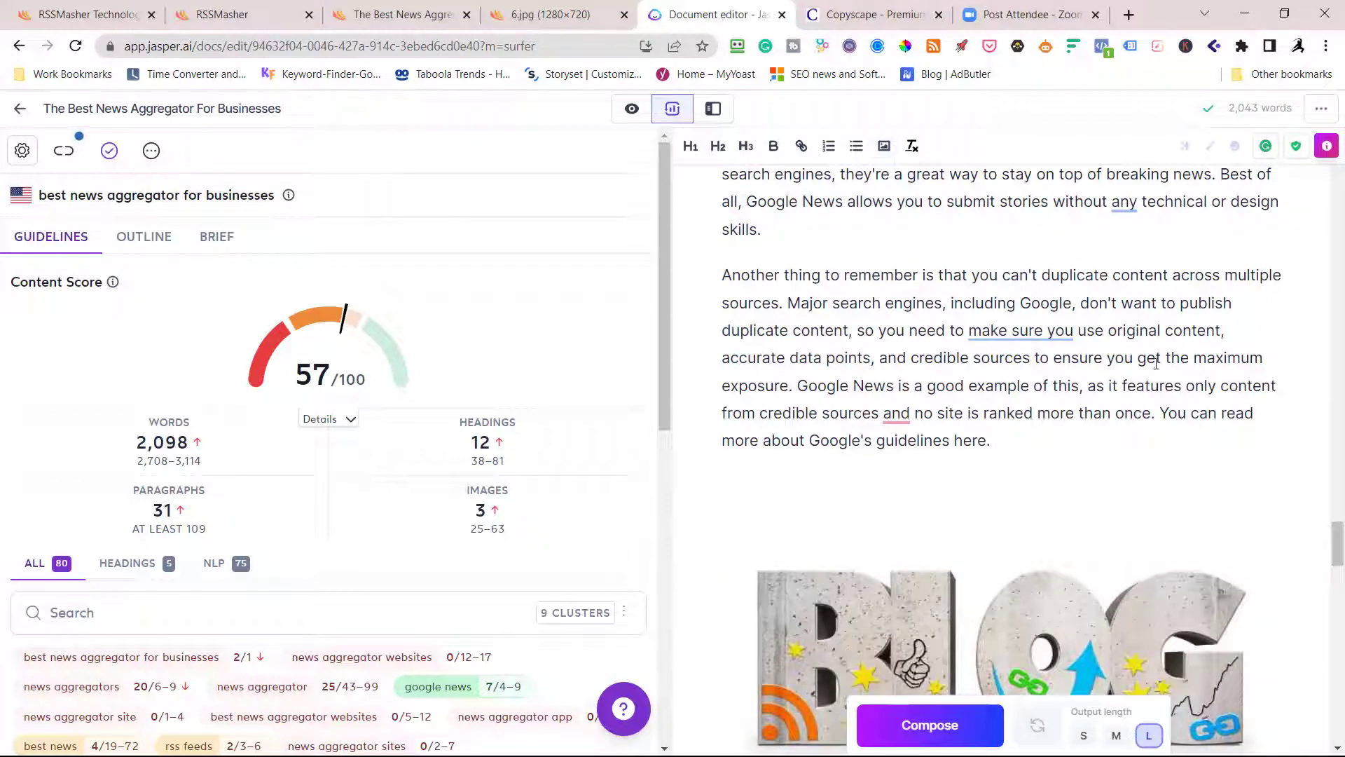
scroll(783, 339, "down", 3)
scroll(783, 340, "down", 2)
scroll(783, 339, "down", 2)
scroll(758, 295, "down", 1)
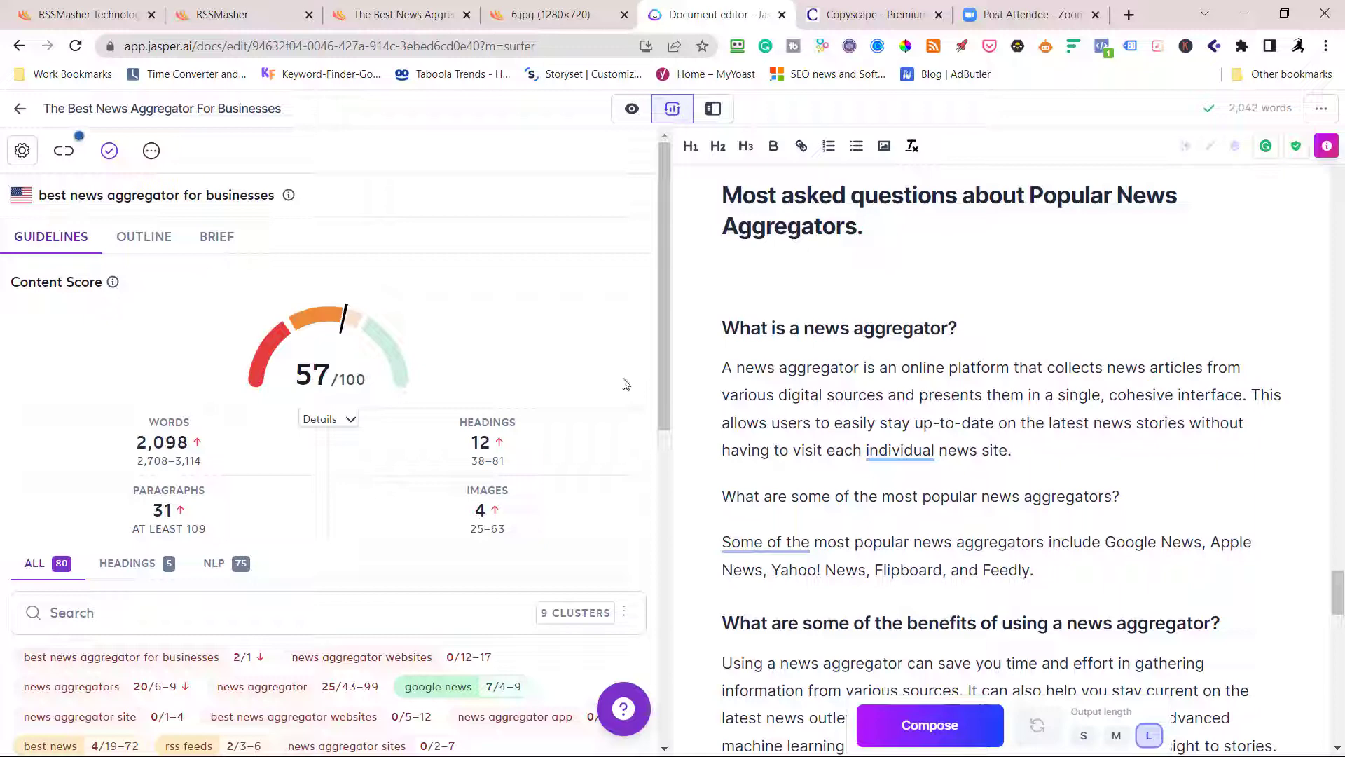
mouse_move(486, 442)
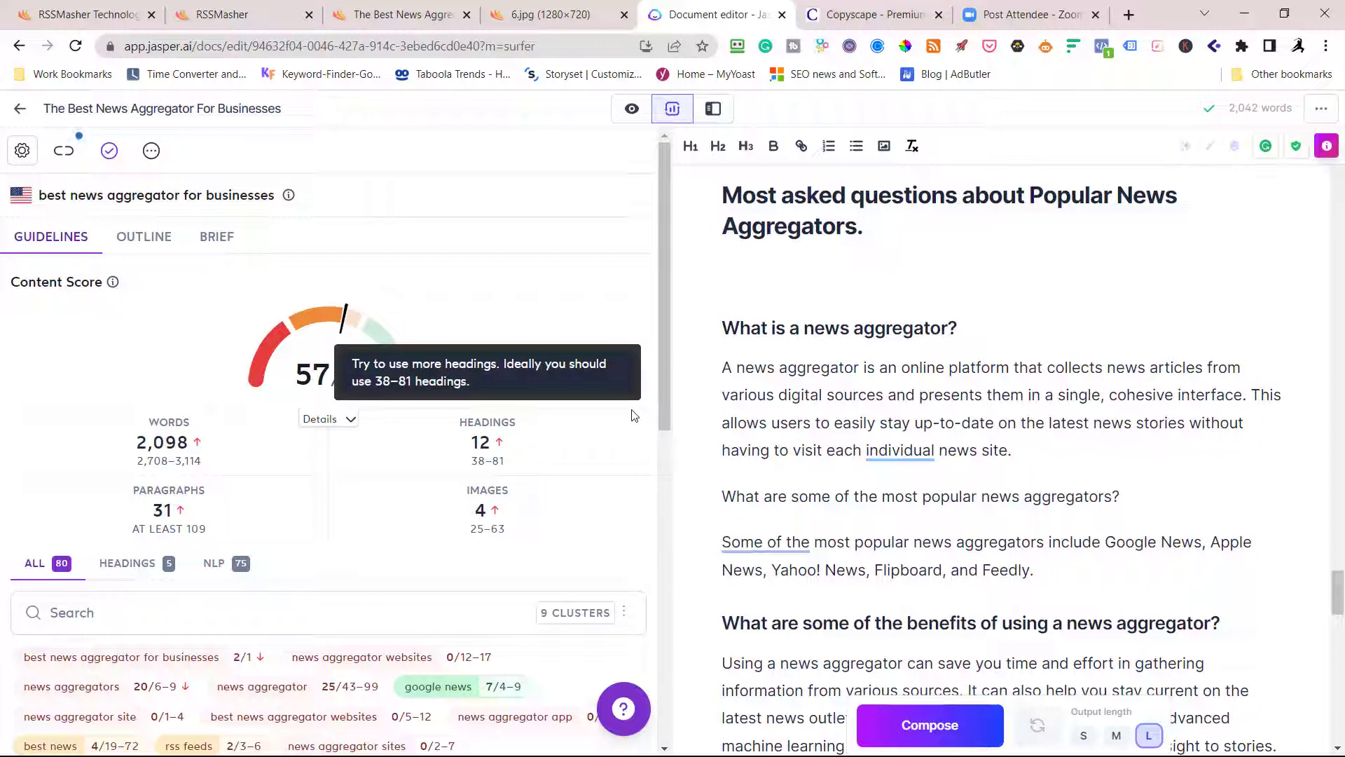
- Remove the blank line above 'What is a news aggregator?' and review HEADINGS and NLP suggestions
key("Delete")
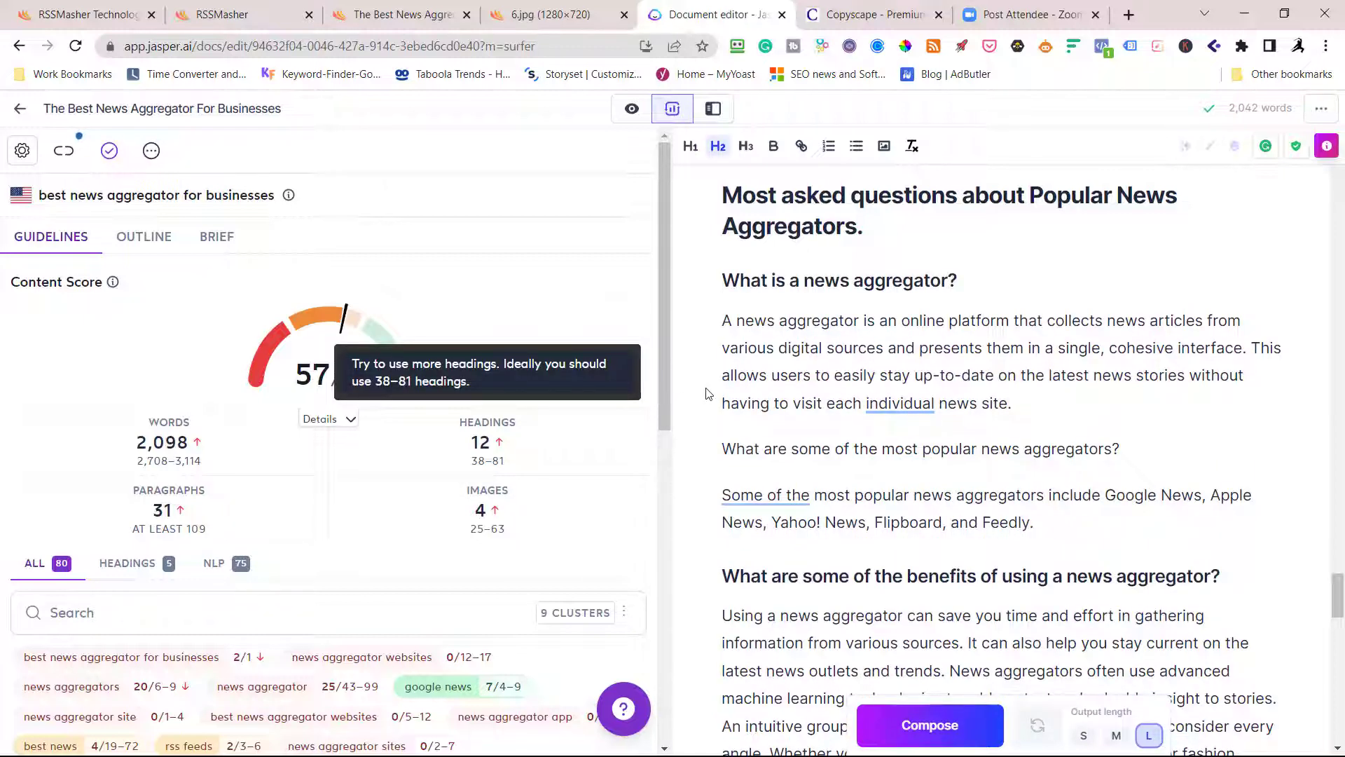
scroll(862, 389, "down", 2)
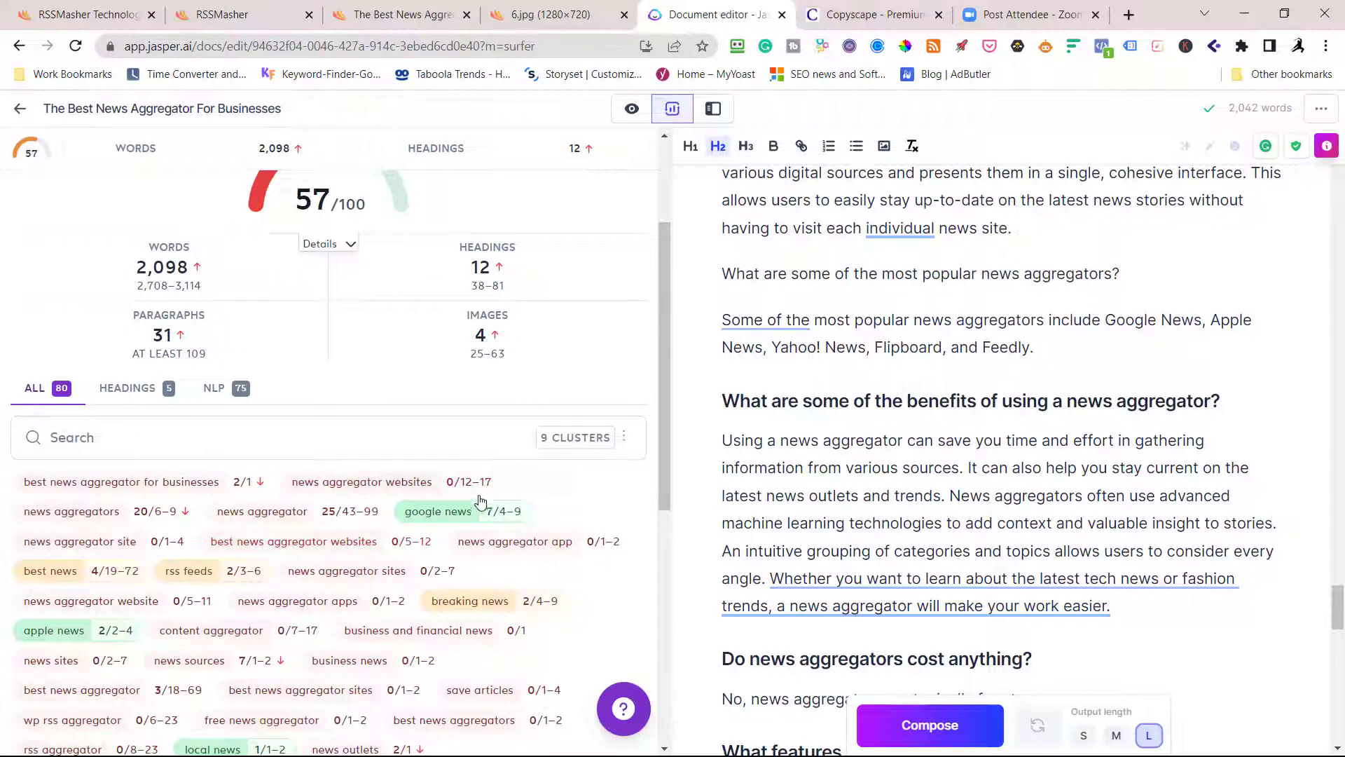
left_click(119, 390)
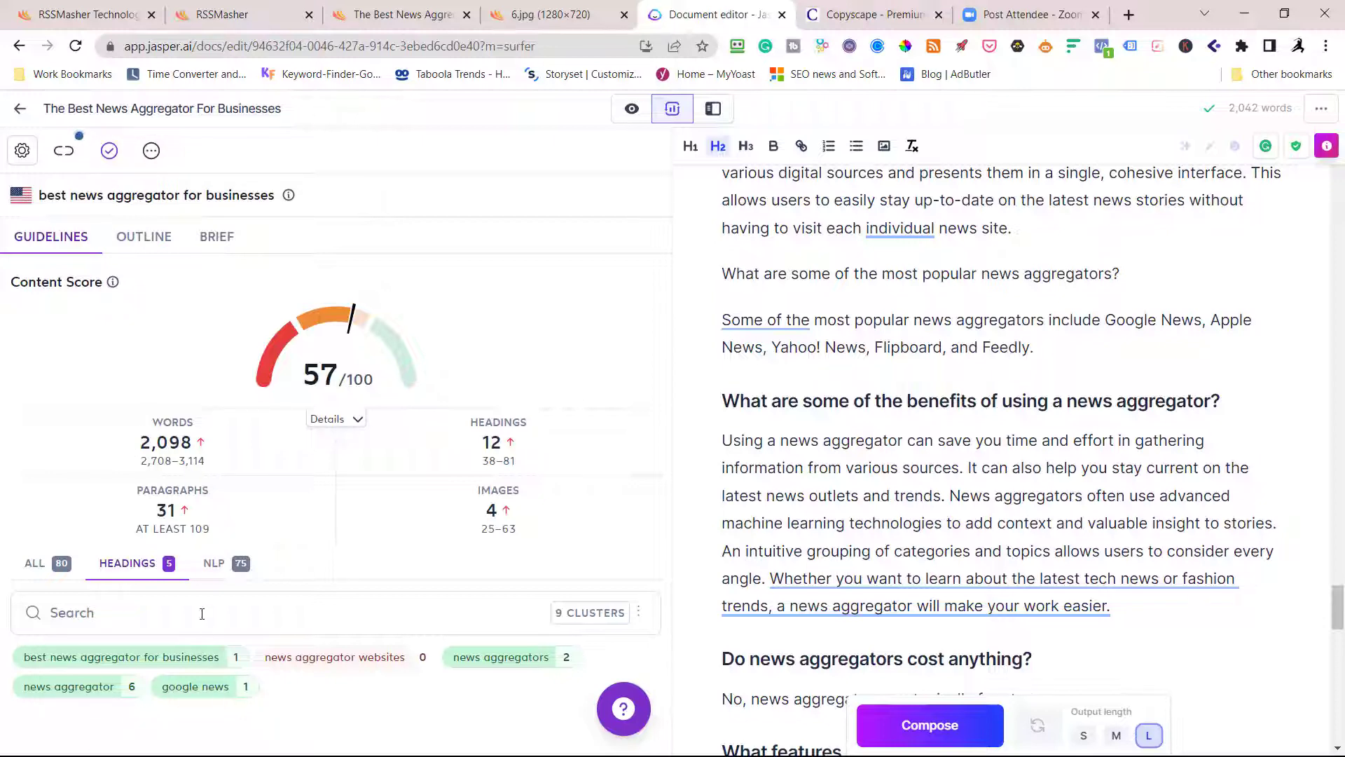
left_click(214, 564)
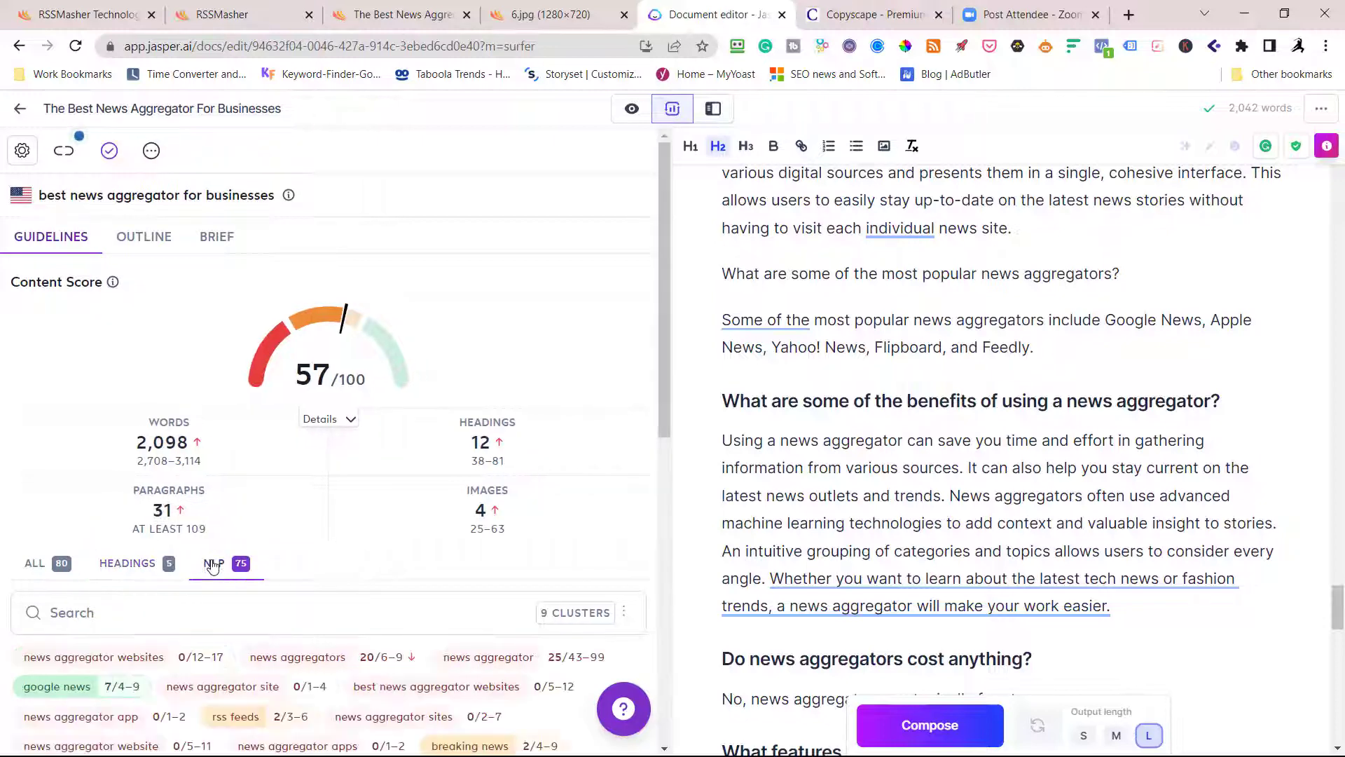
scroll(237, 438, "down", 3)
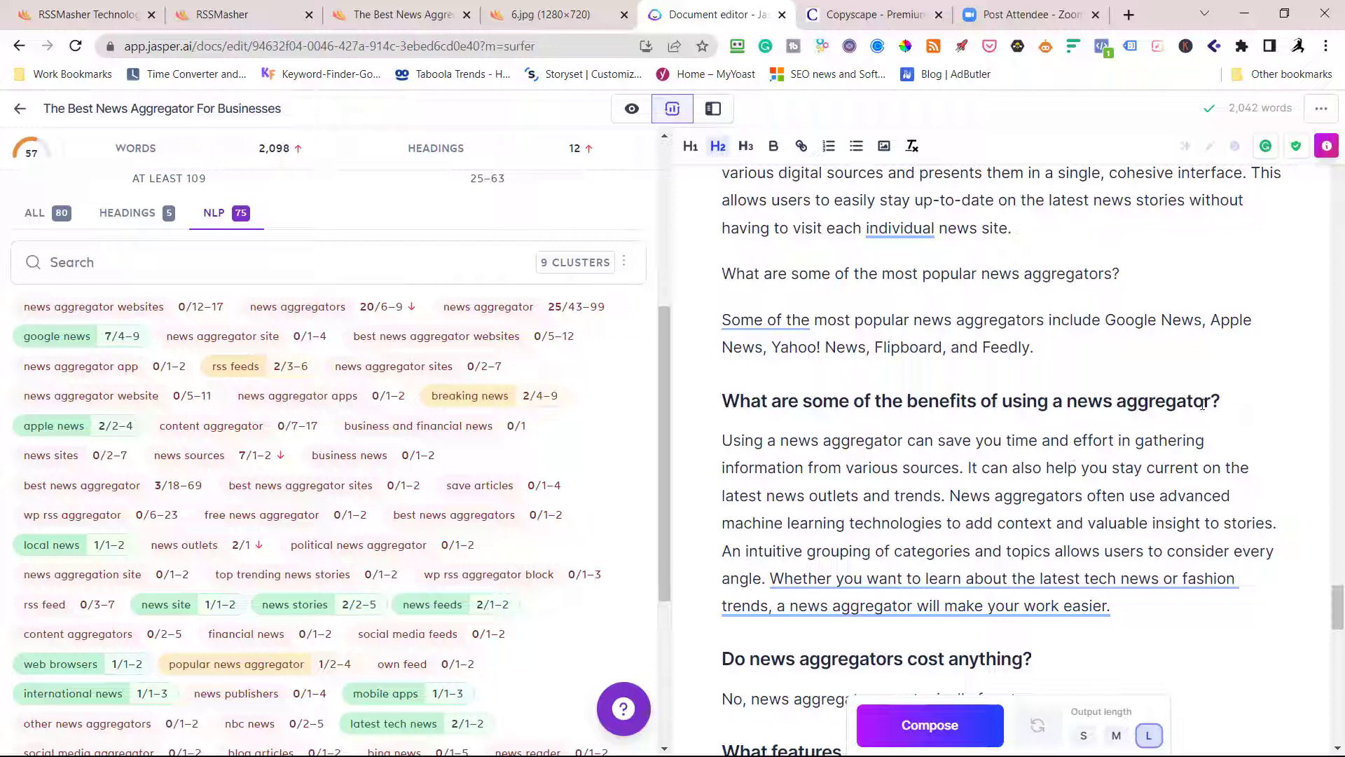
- Add 'popular', swap 'aggregators' for 'publishers', and list NBC news, world news tonight, Wall Street Journal
left_click(906, 443)
type("we")
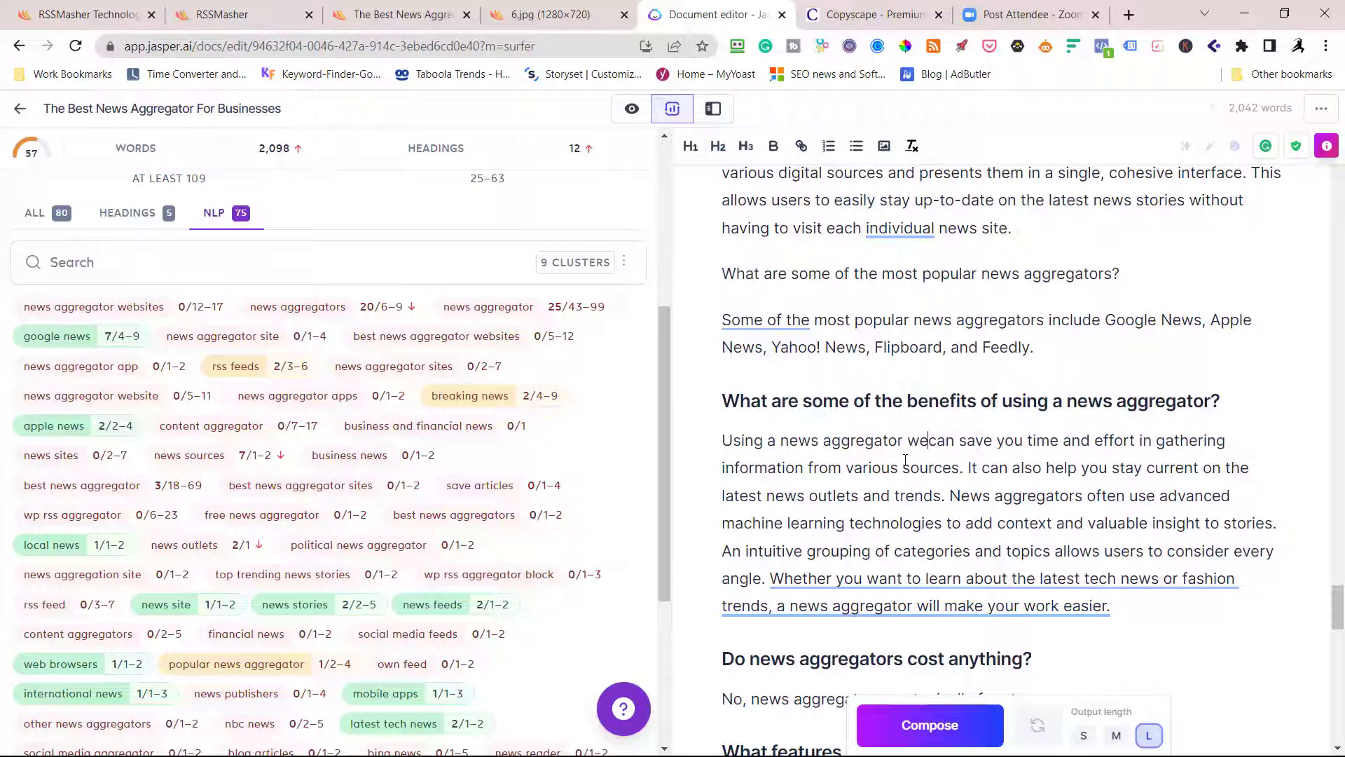
type("bsites")
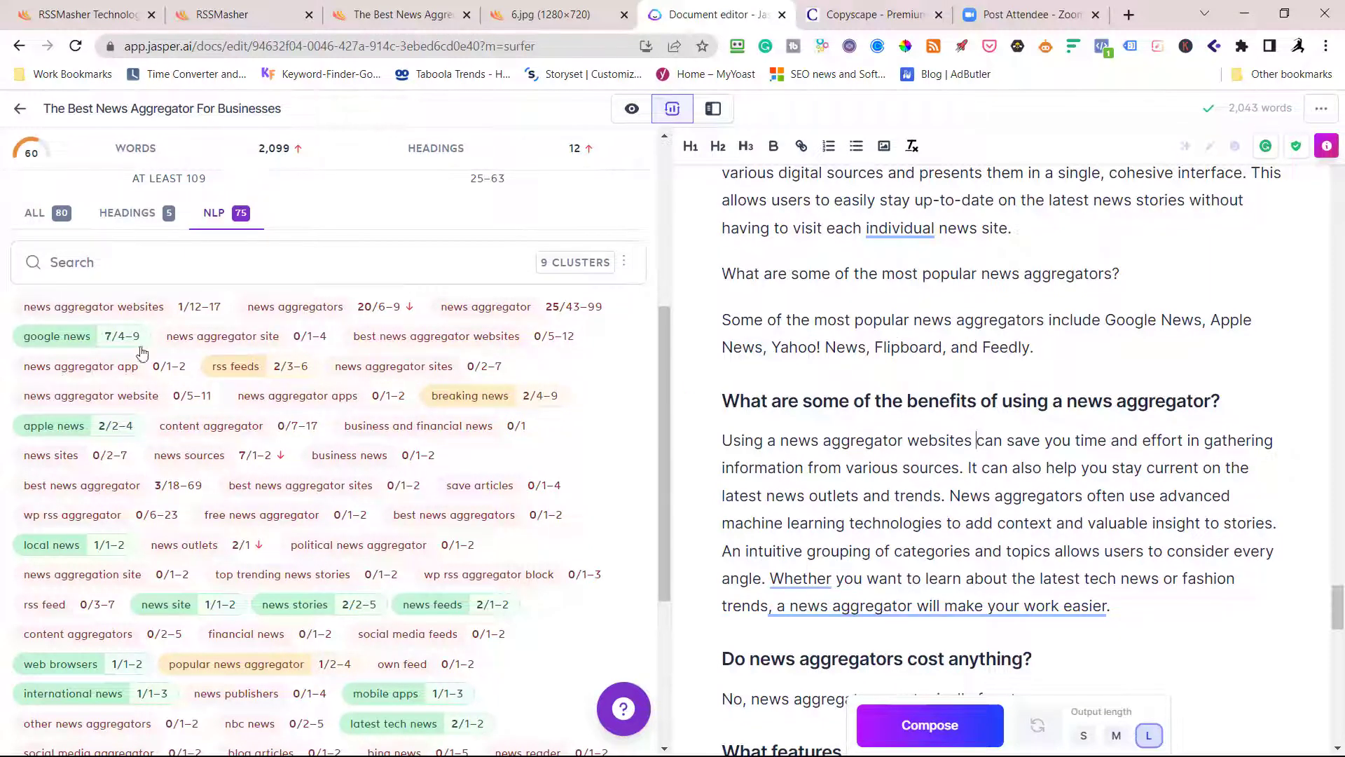
scroll(91, 631, "down", 2)
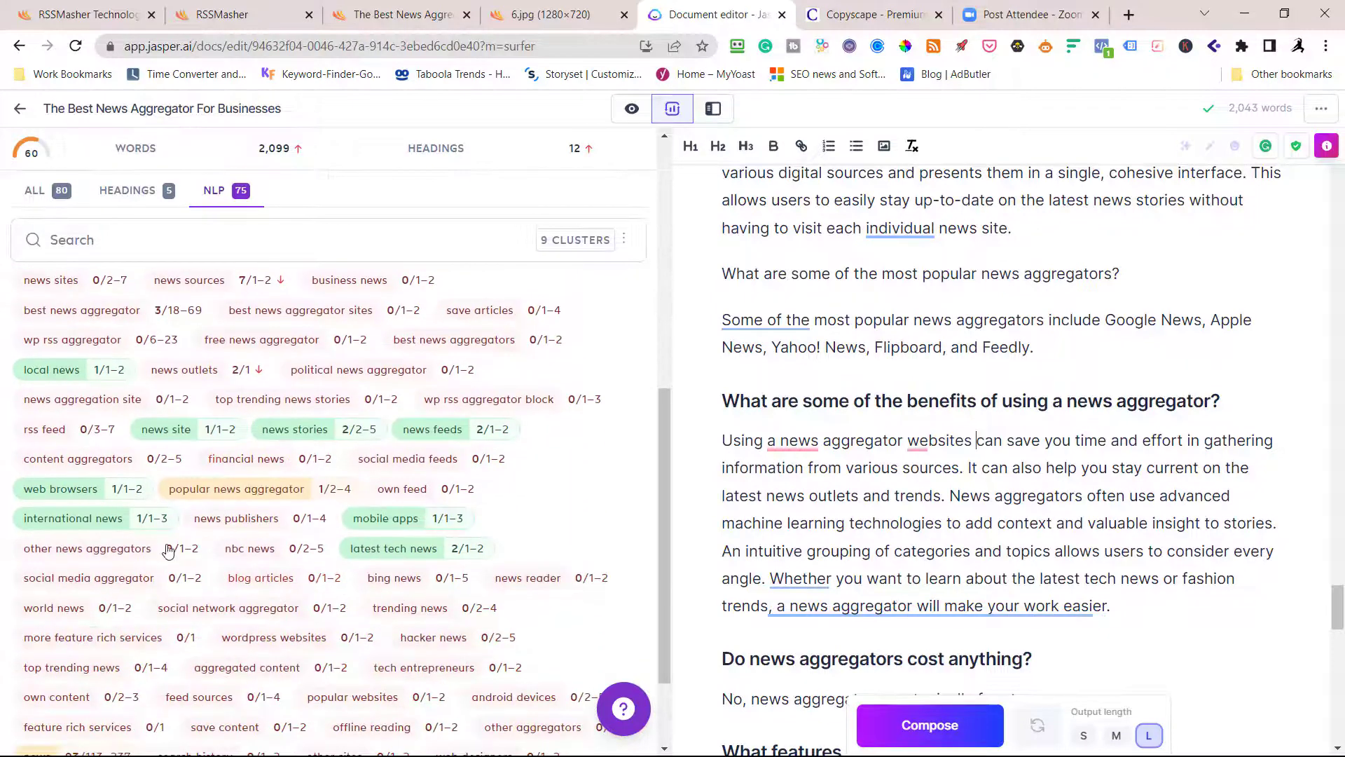
scroll(126, 544, "down", 2)
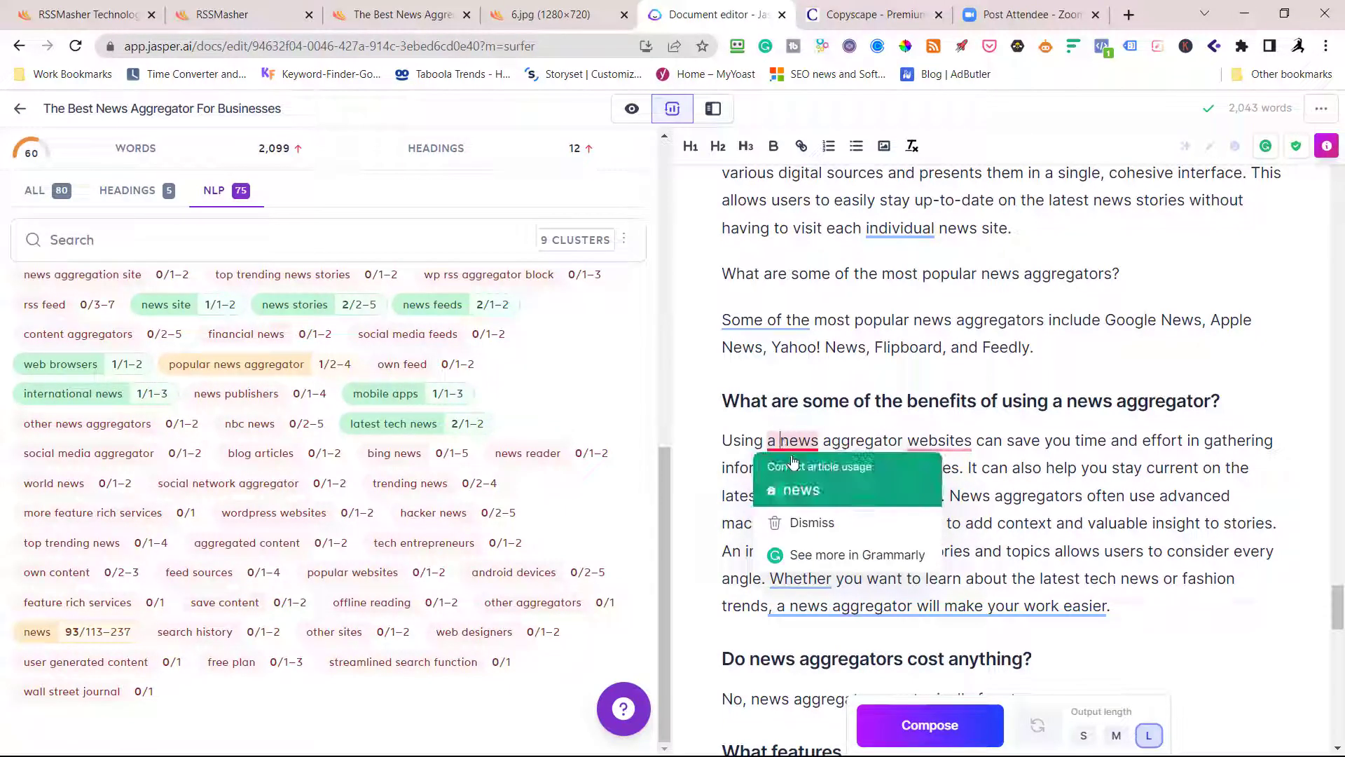
type("popul")
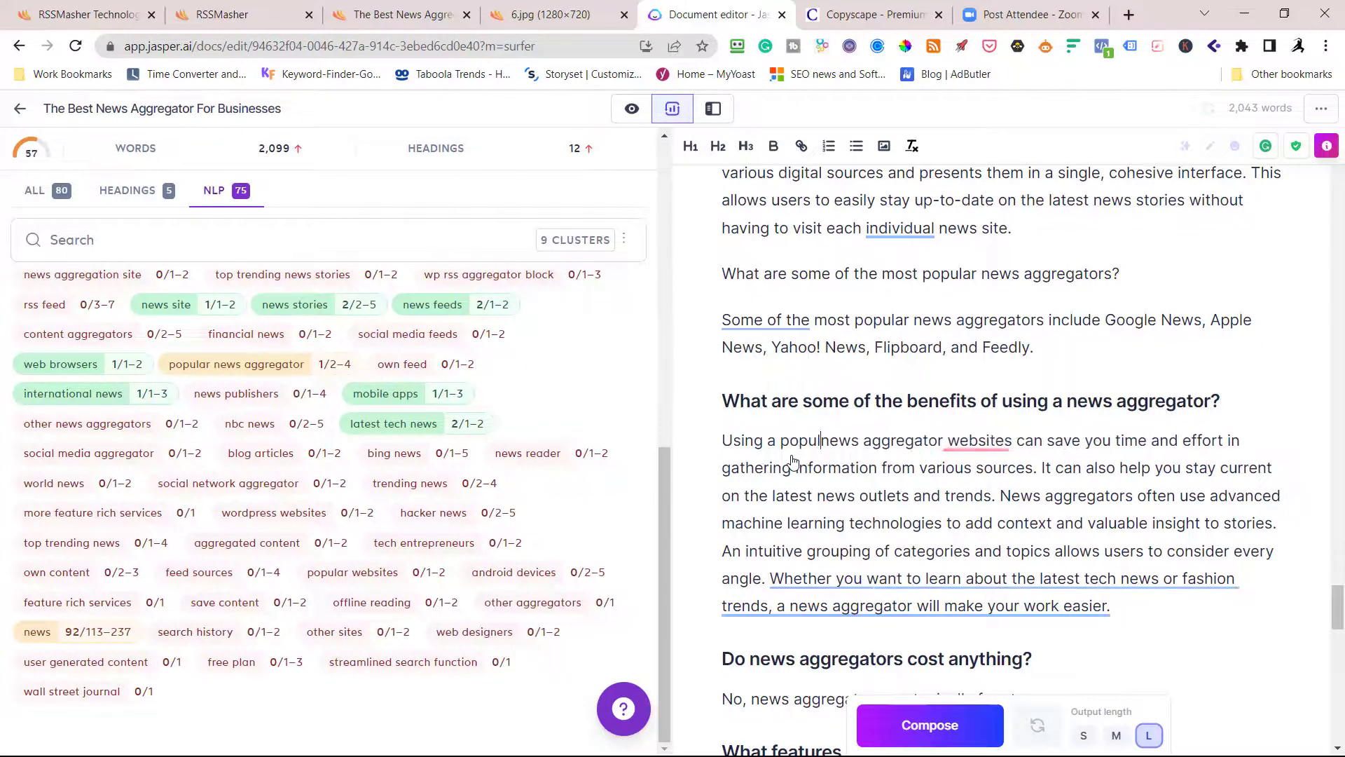
type("ar")
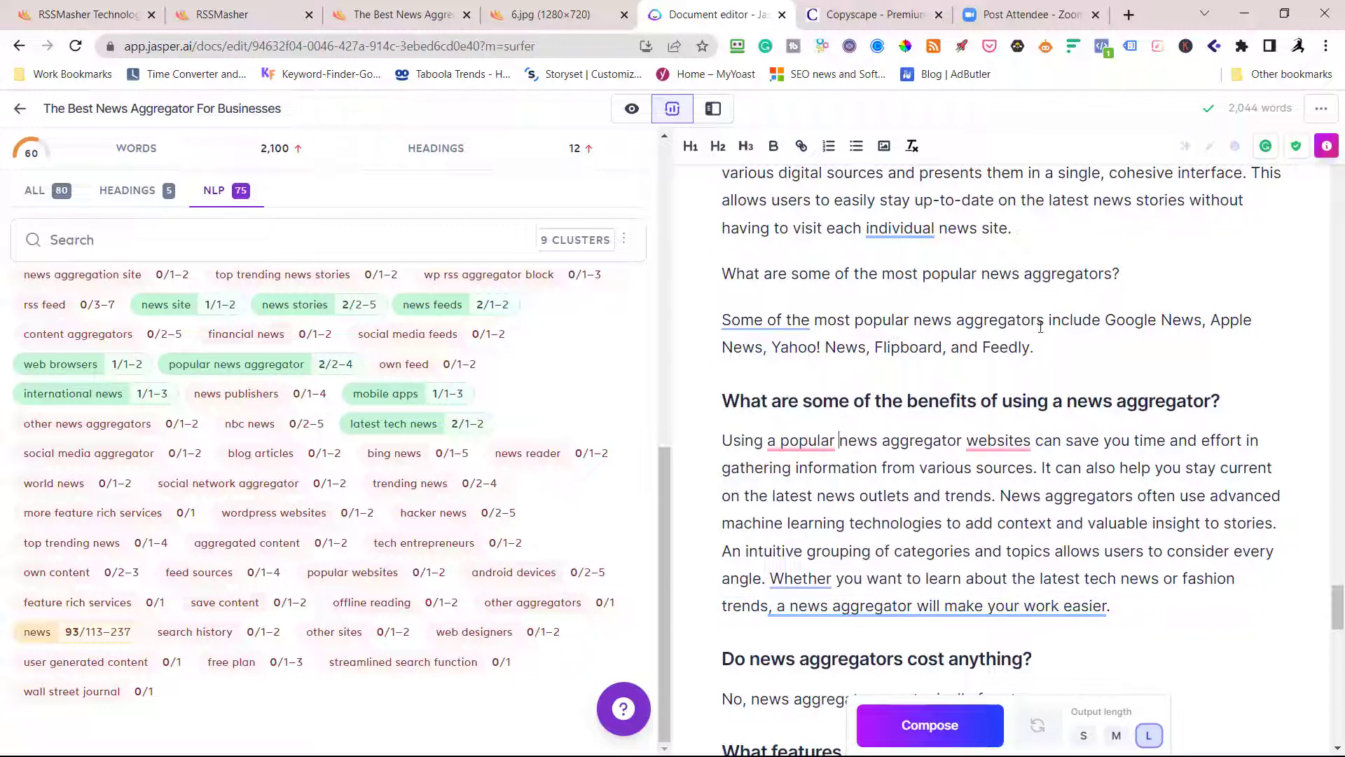
left_click_drag(955, 321, 1046, 322)
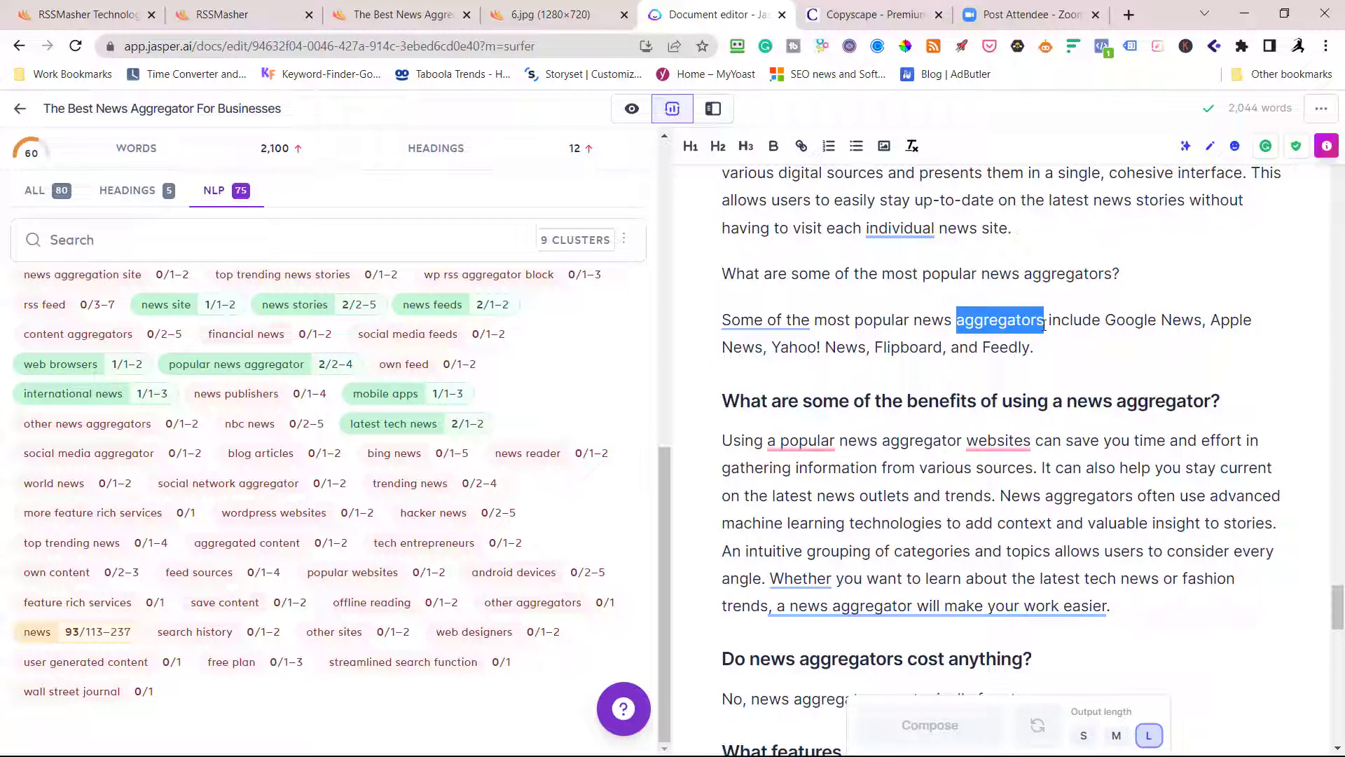
key("BackSpace")
type("publishers")
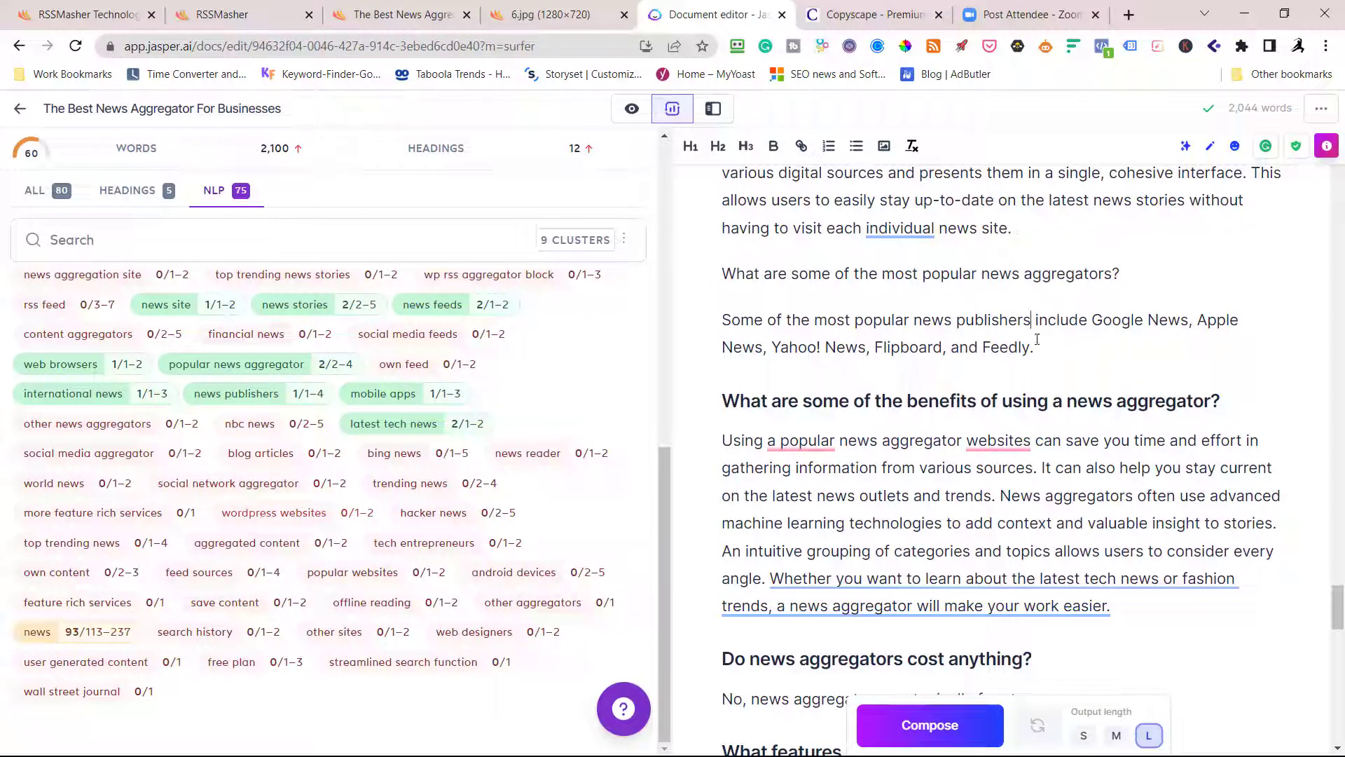
left_click(953, 348)
type("n")
type("BC new")
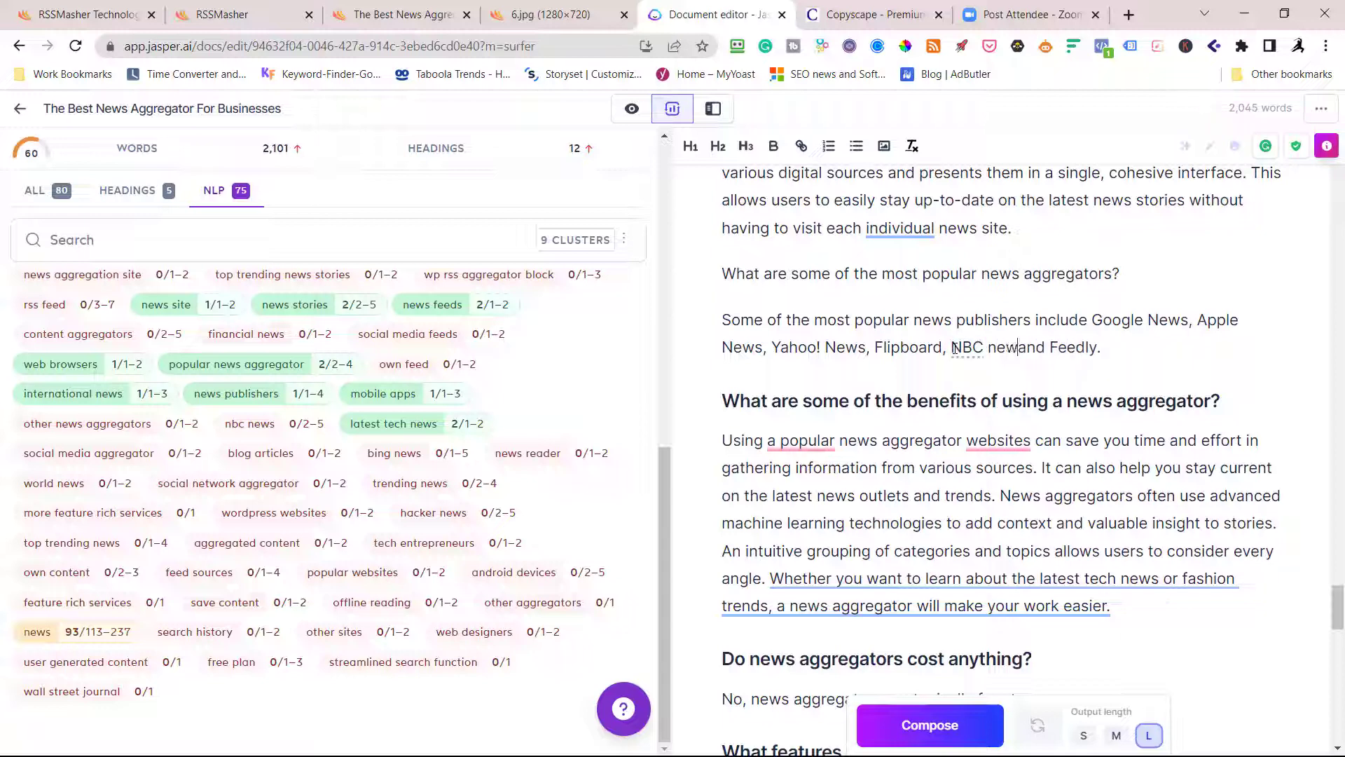
type("s,")
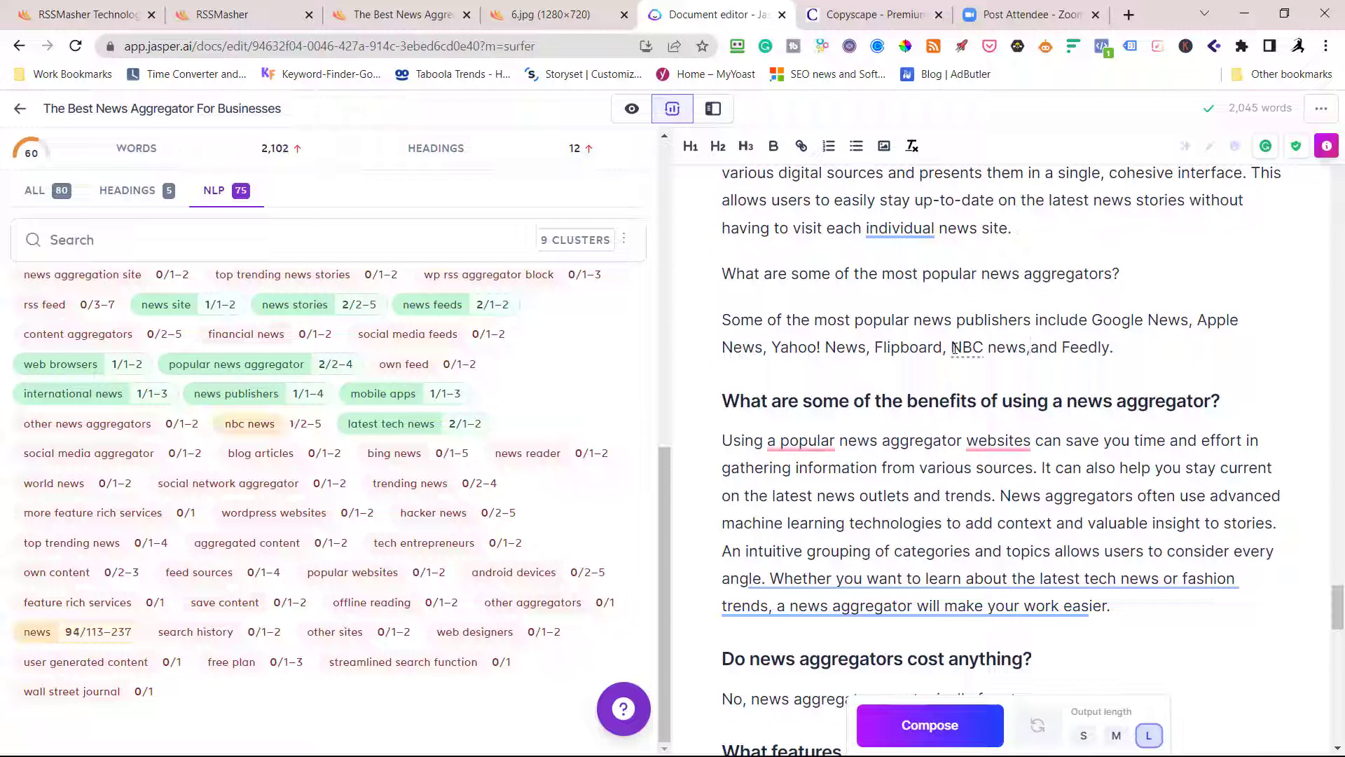
type("  world ne")
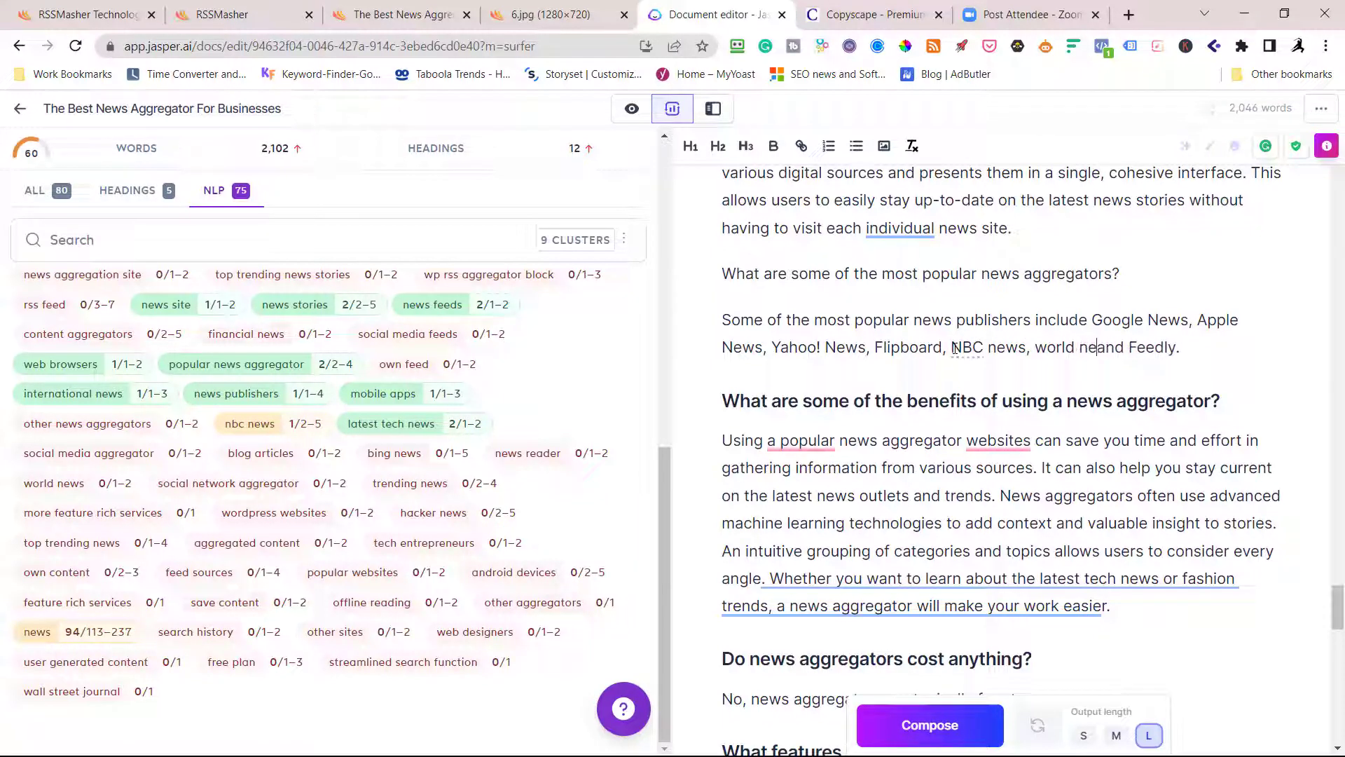
type("ws t")
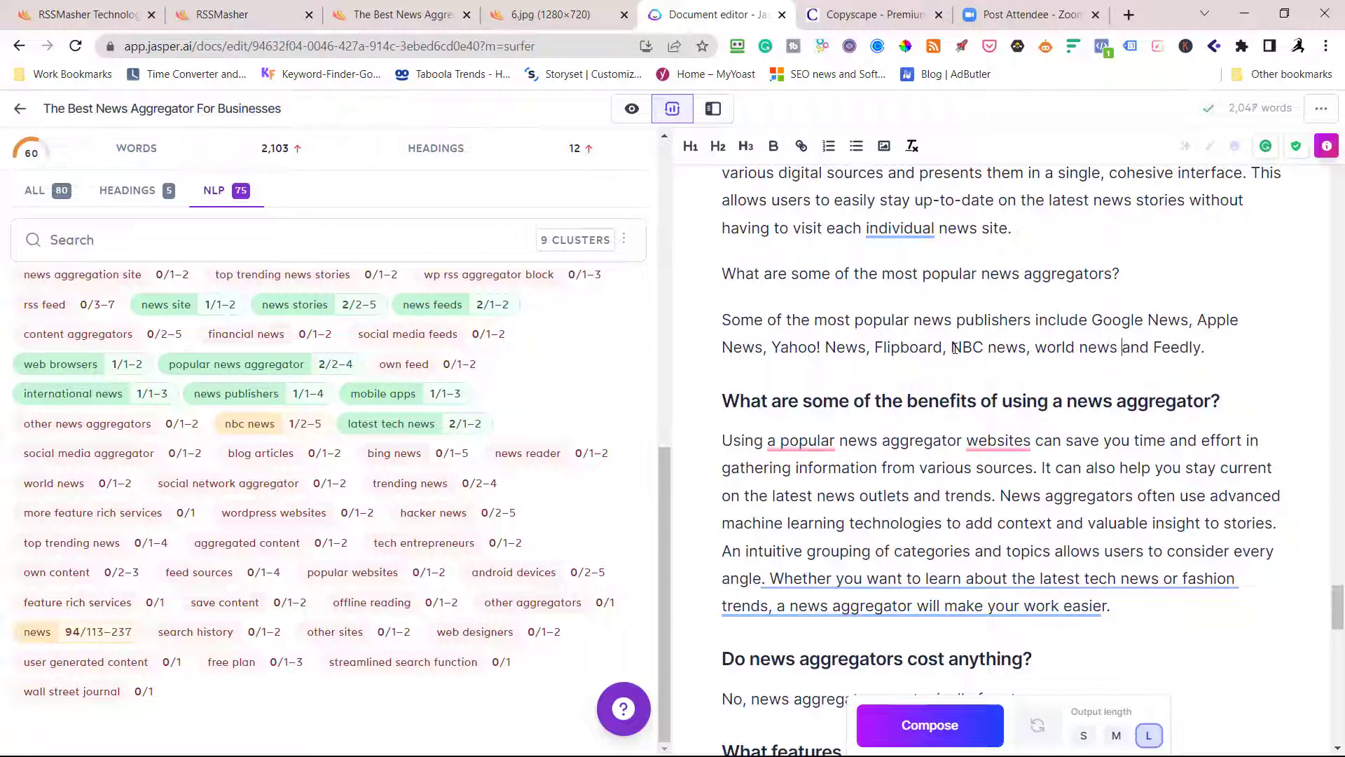
type("onight")
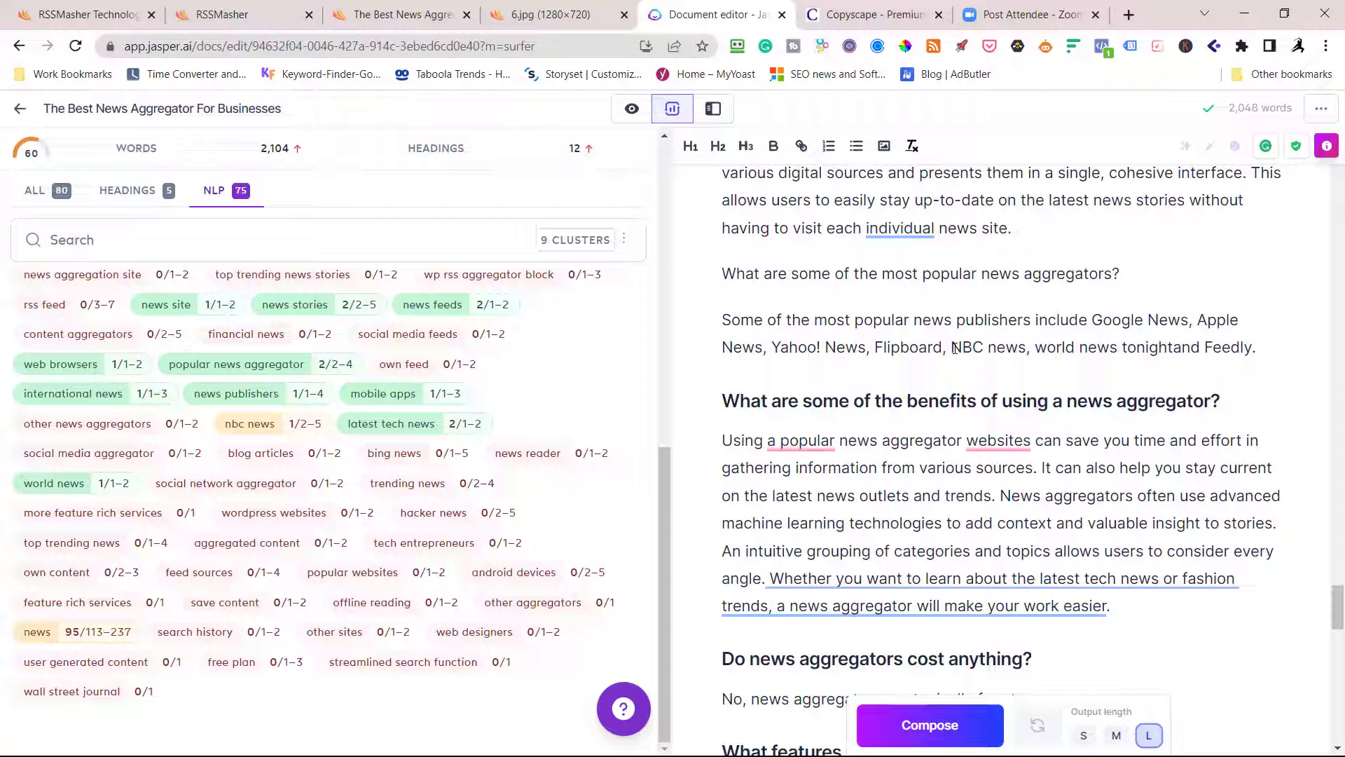
type(",")
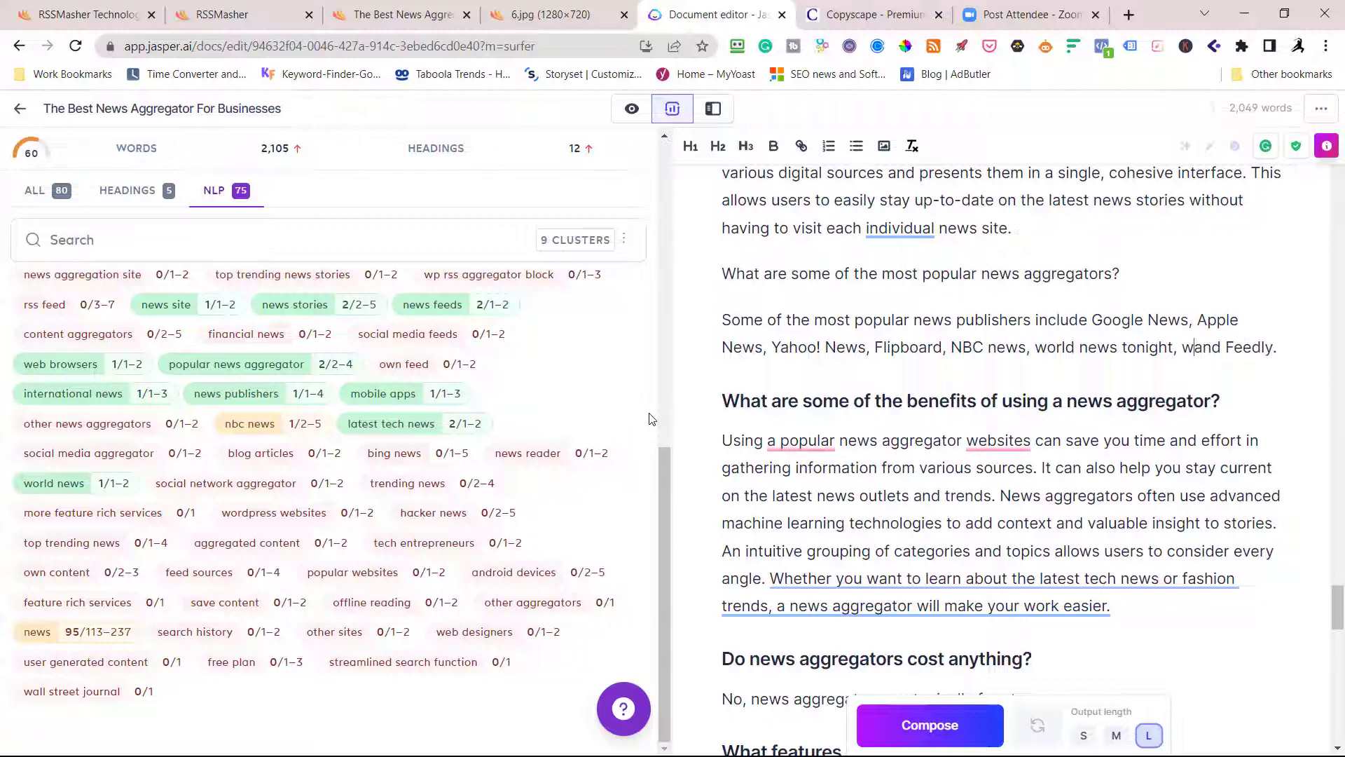
type("W")
type("all Street ")
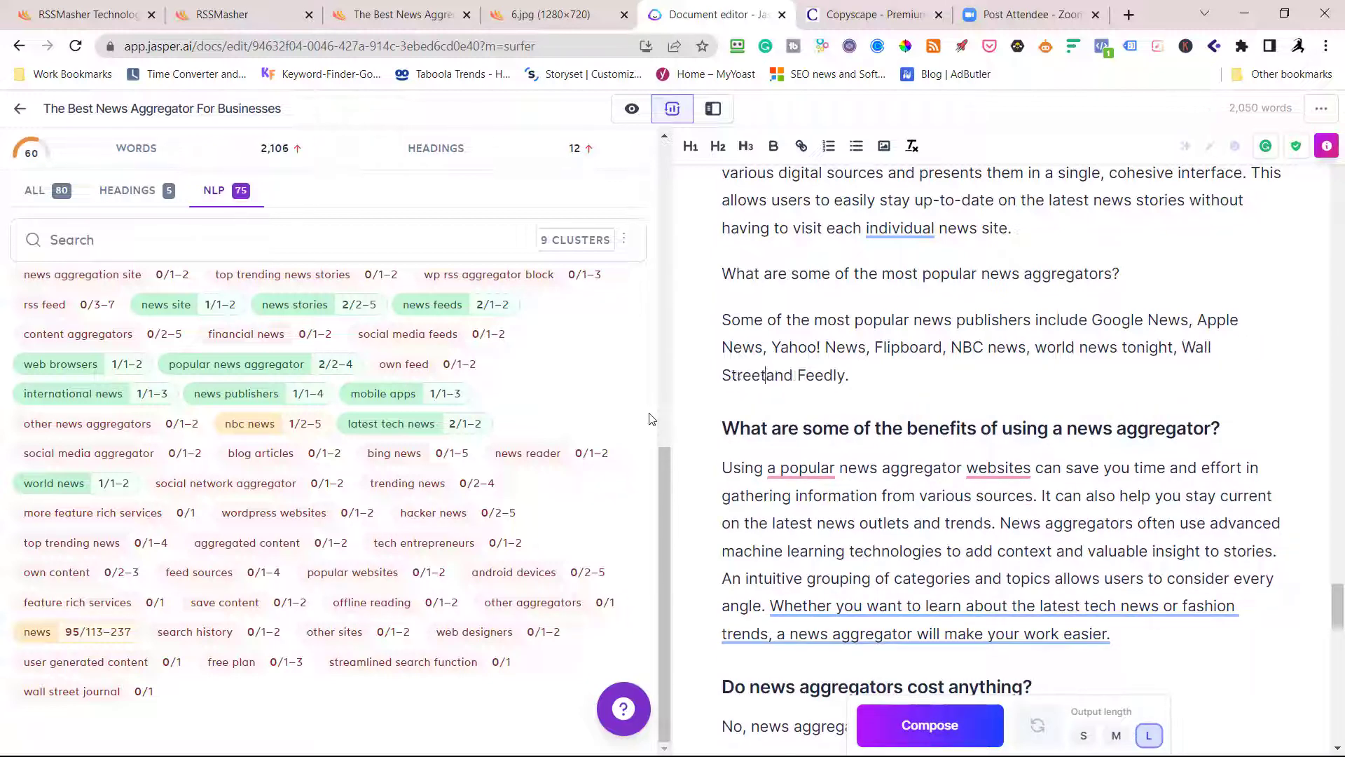
type("Journal")
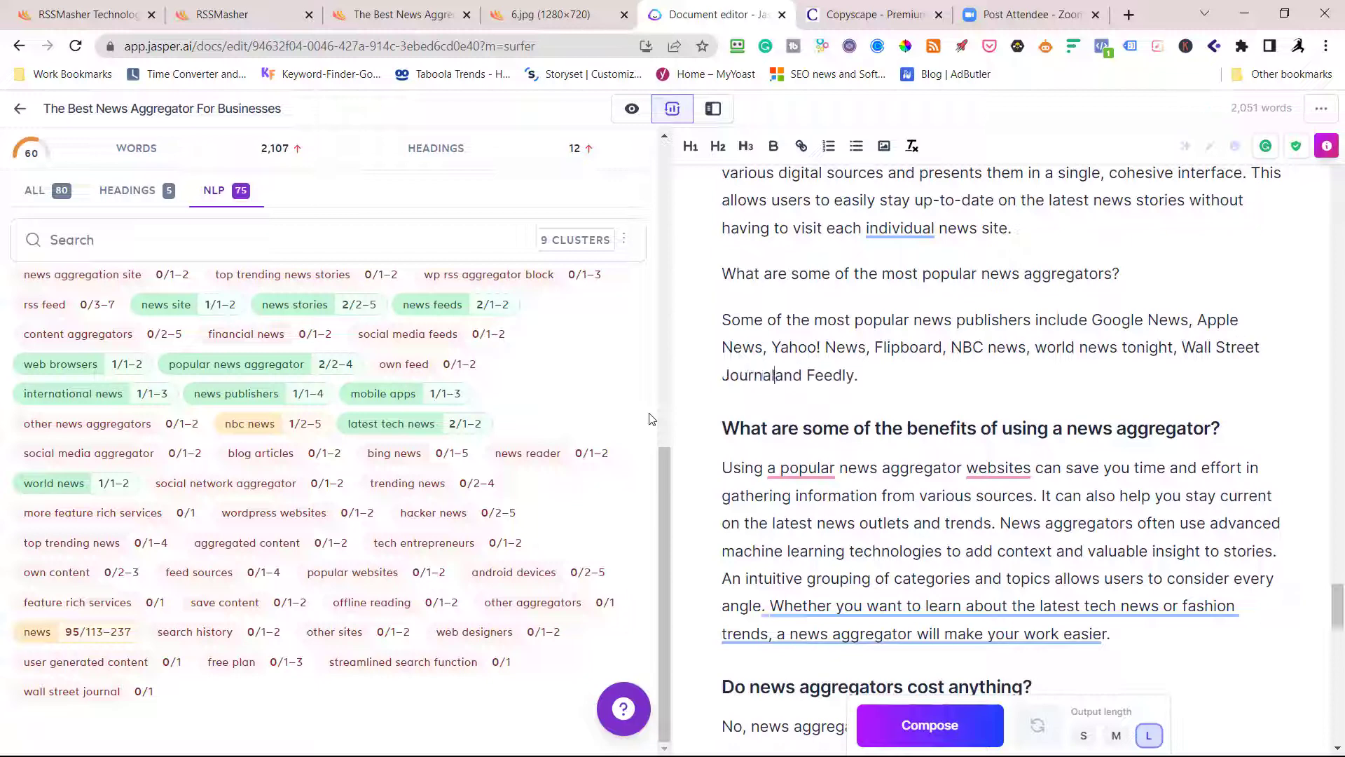
type(",")
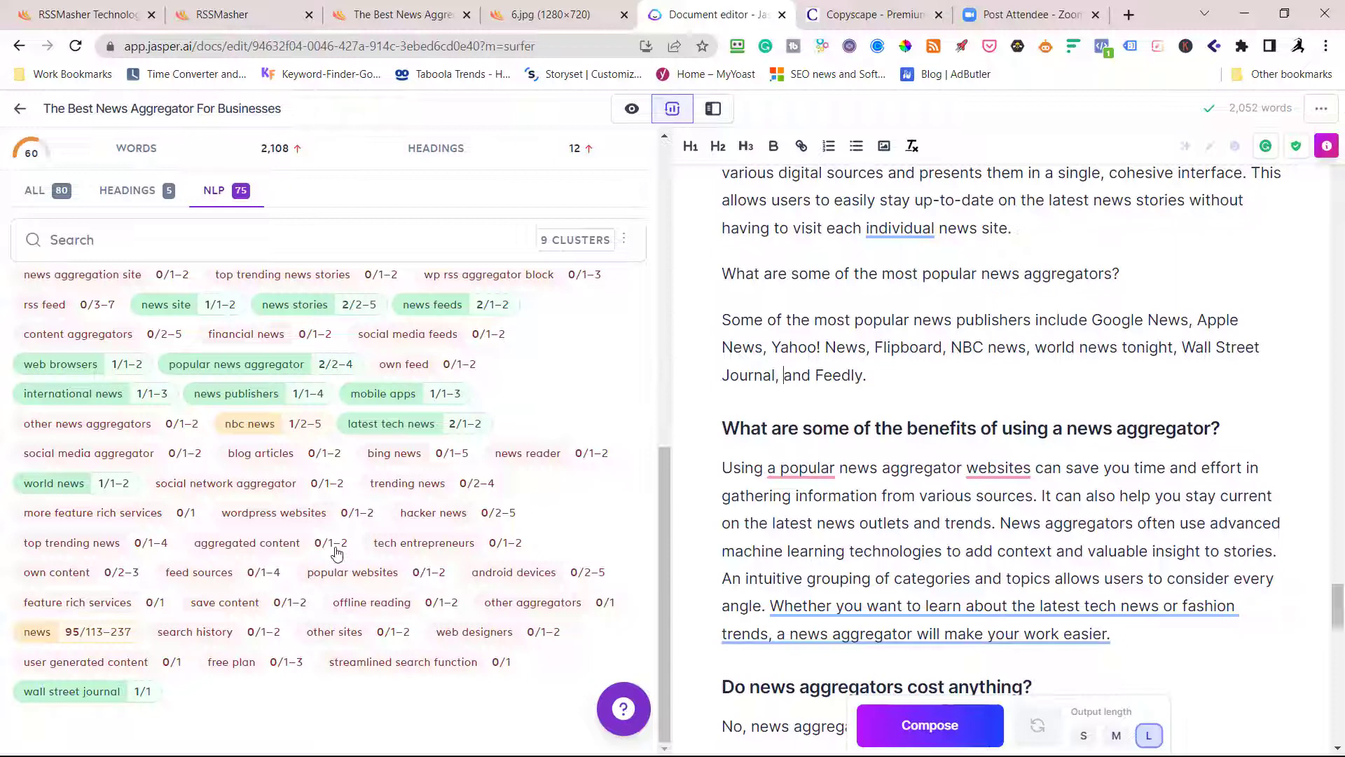
scroll(386, 446, "up", 3)
scroll(211, 547, "up", 2)
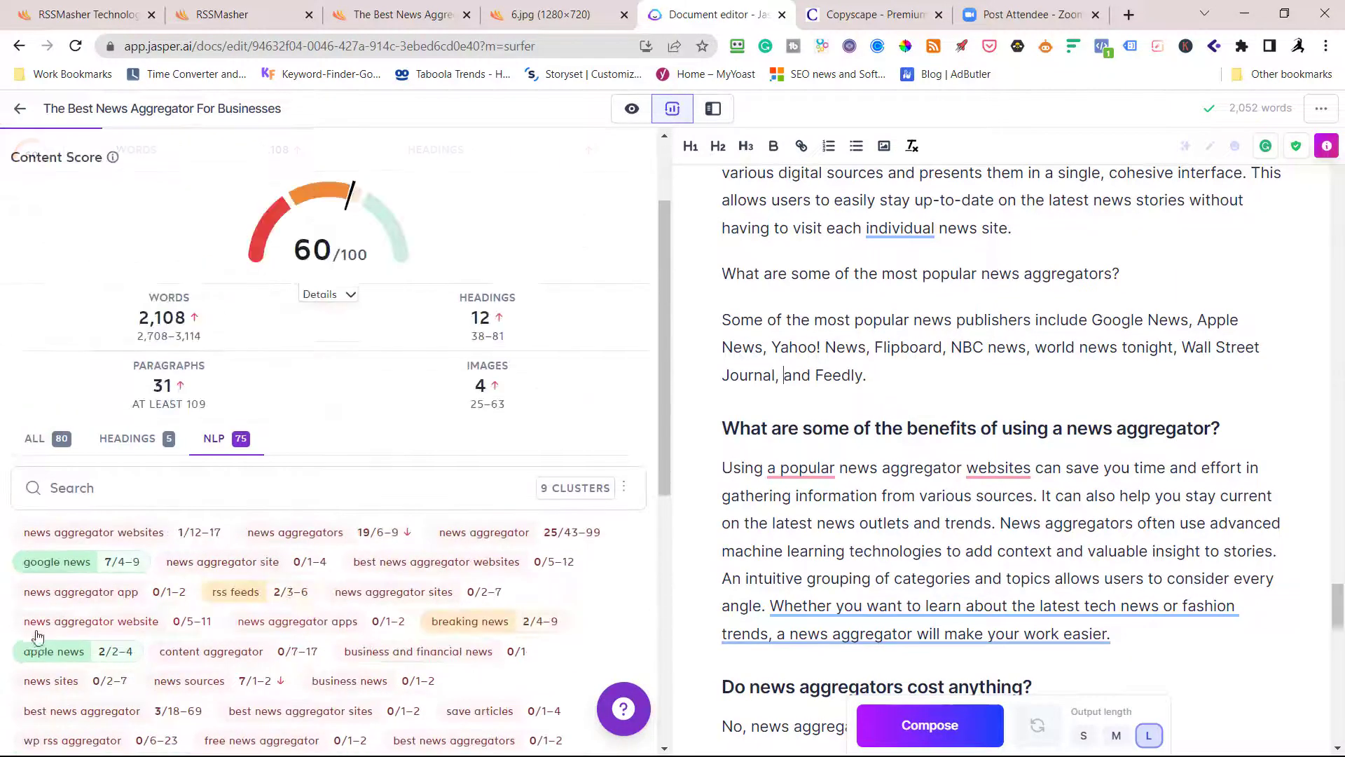
scroll(116, 631, "down", 3)
scroll(189, 558, "down", 3)
scroll(285, 503, "up", 4)
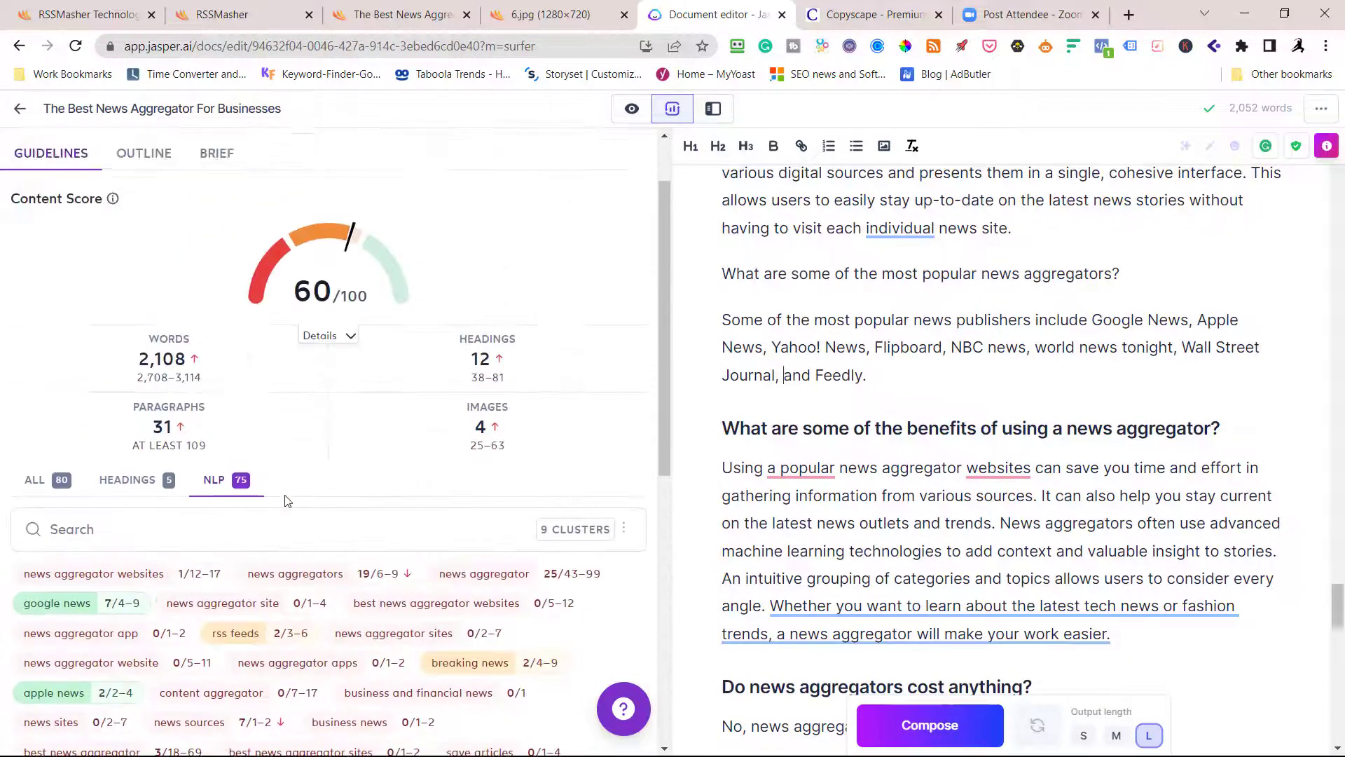
scroll(281, 502, "up", 1)
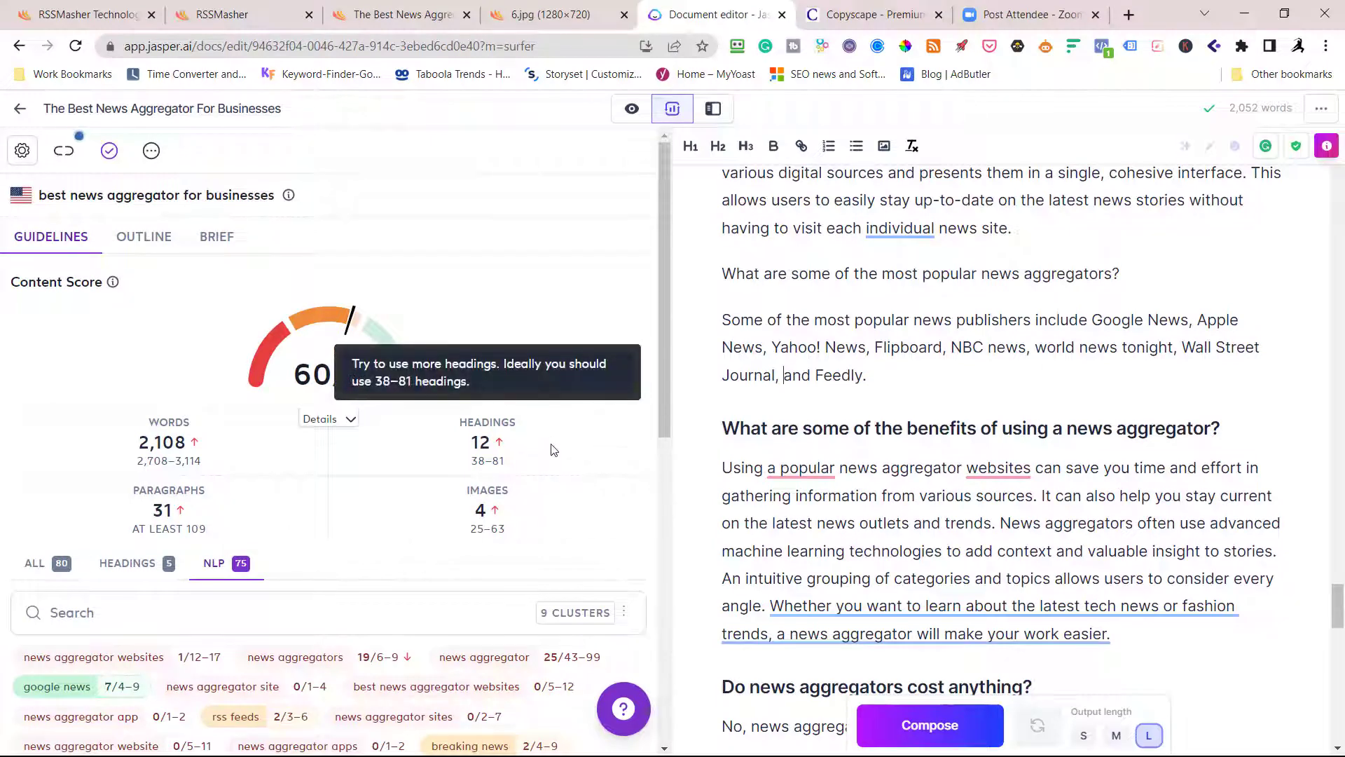
- Make 'What are some of the most popular news aggregators?' an H2 heading
left_click_drag(1120, 274, 721, 286)
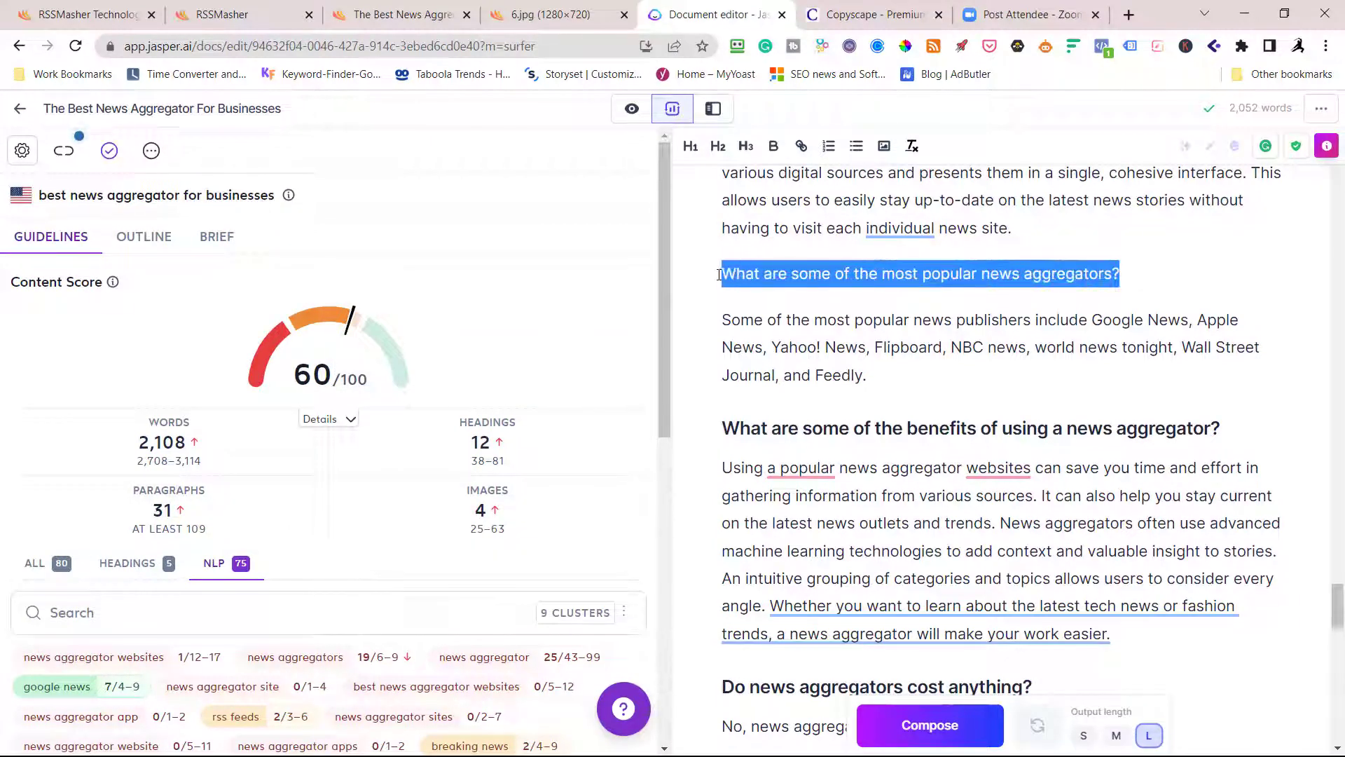
left_click(718, 145)
scroll(944, 391, "up", 1)
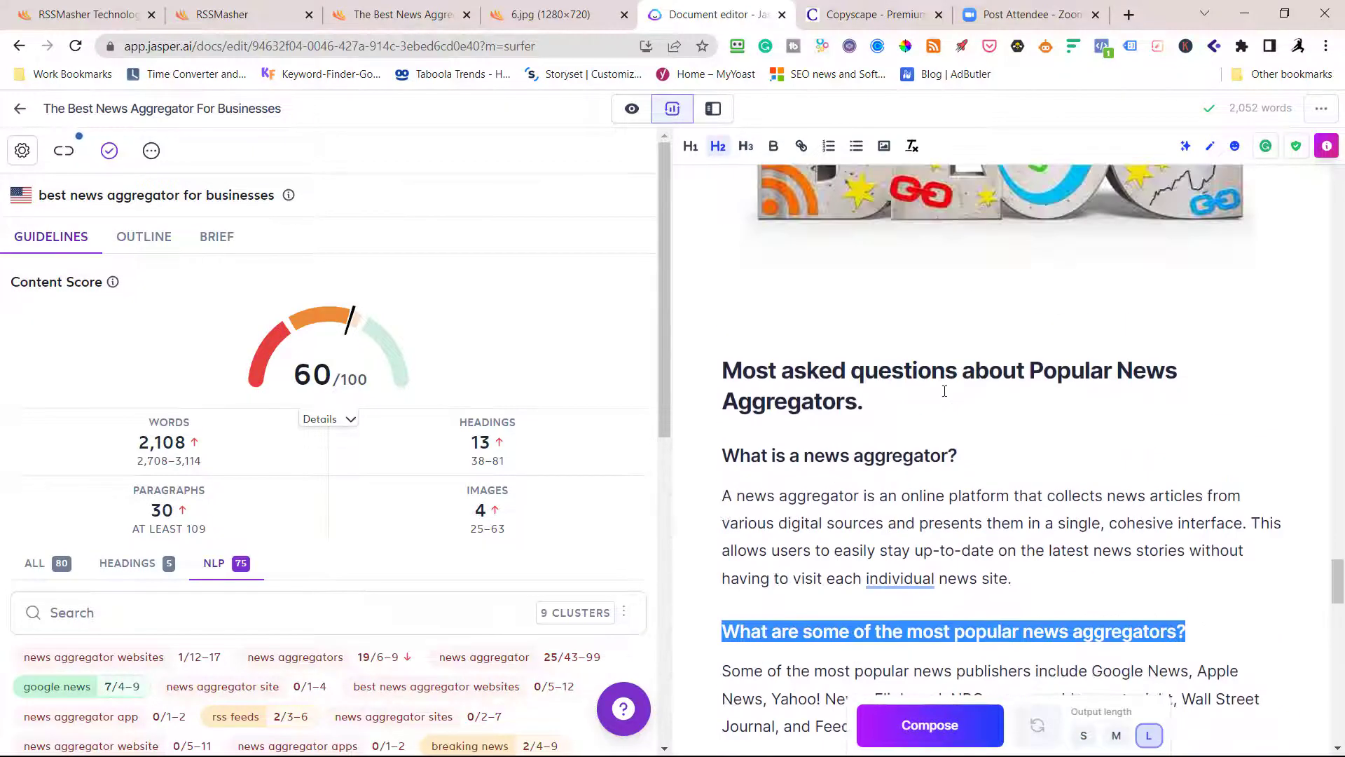
scroll(944, 391, "down", 5)
scroll(945, 391, "down", 2)
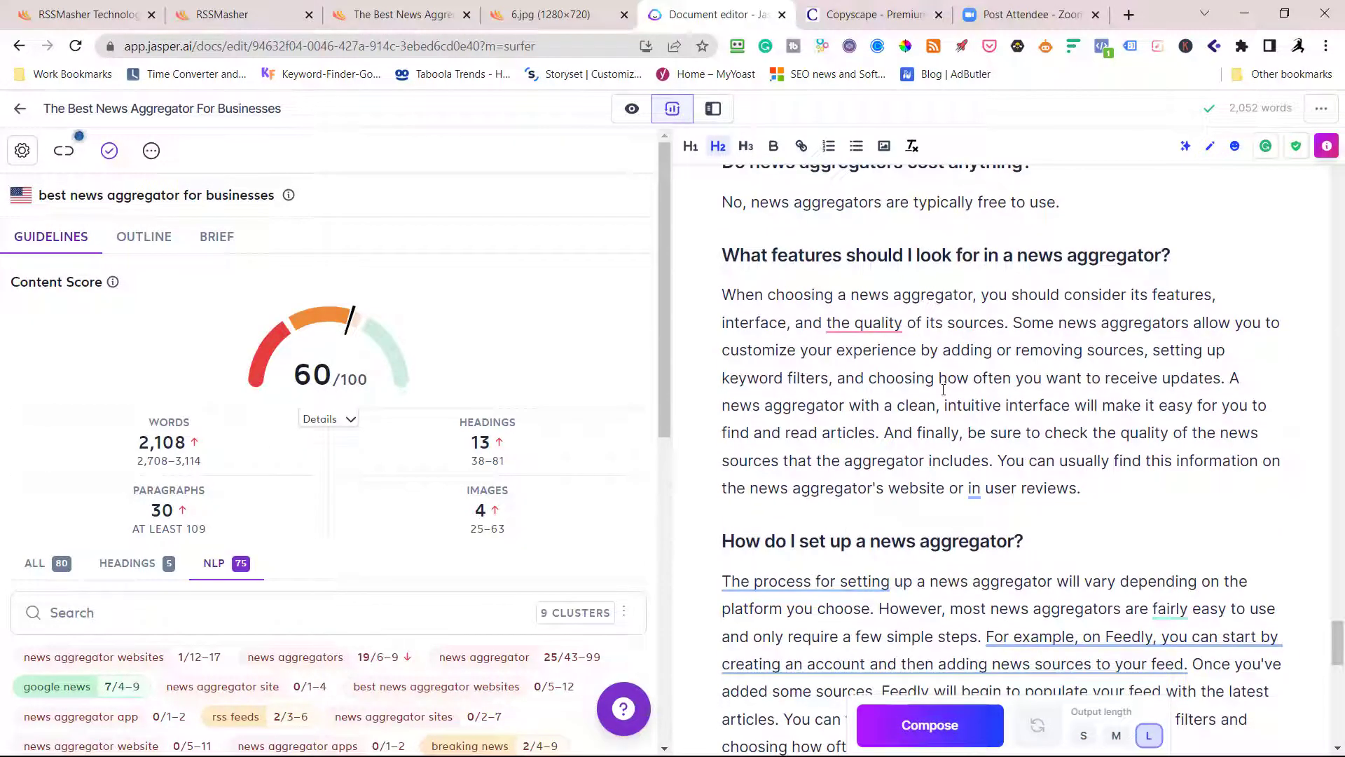
scroll(988, 461, "down", 2)
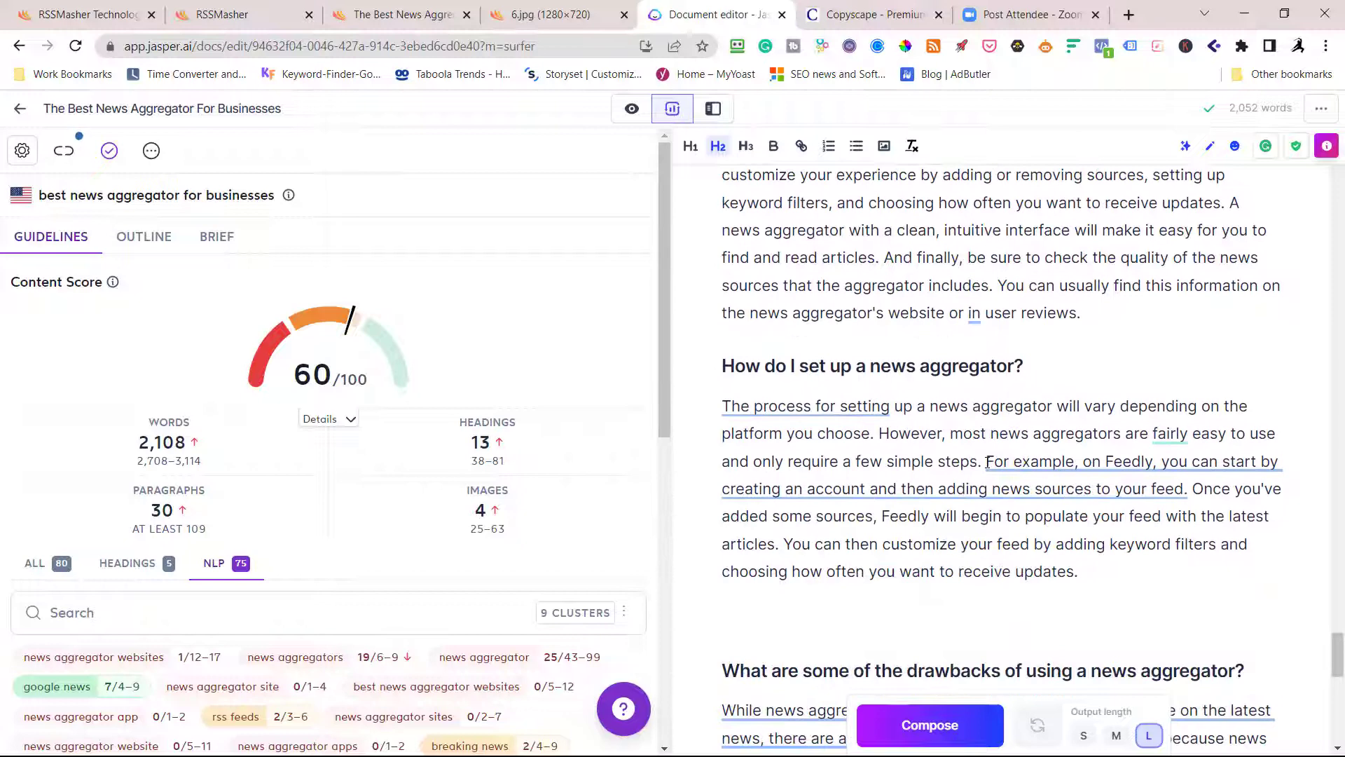
scroll(986, 460, "down", 2)
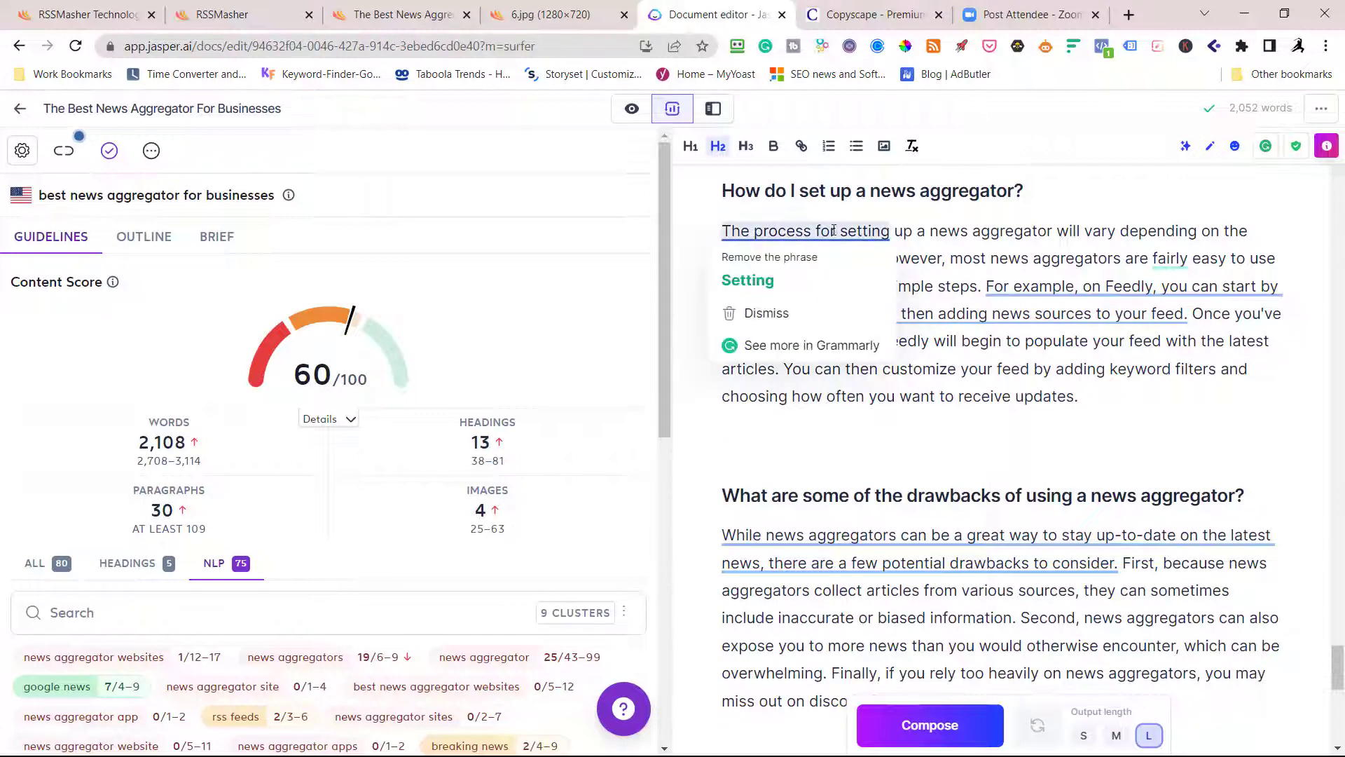
- Accept Grammarly edits: shorten the Setting sentence, move Feedly, rephrase the drawbacks opening, drop an article
left_click(791, 293)
mouse_move(1070, 288)
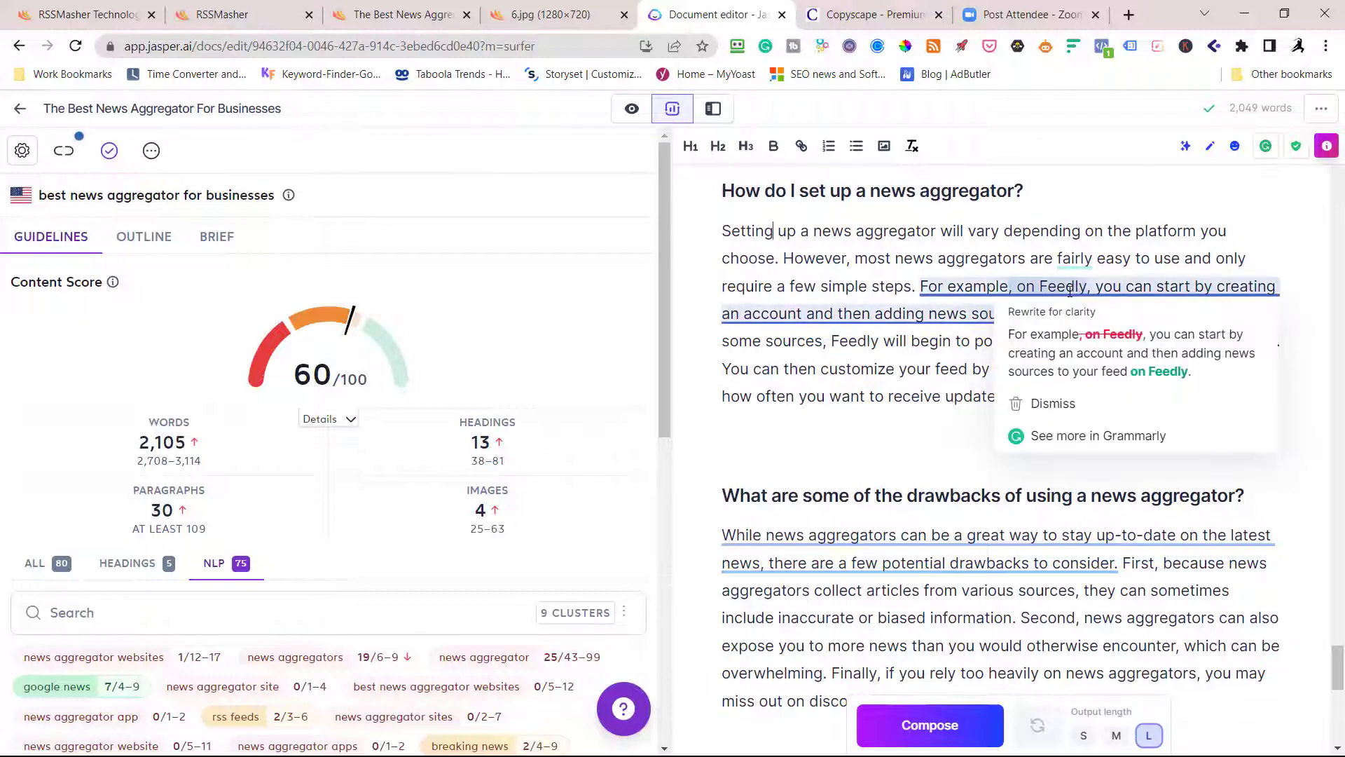
left_click(1086, 363)
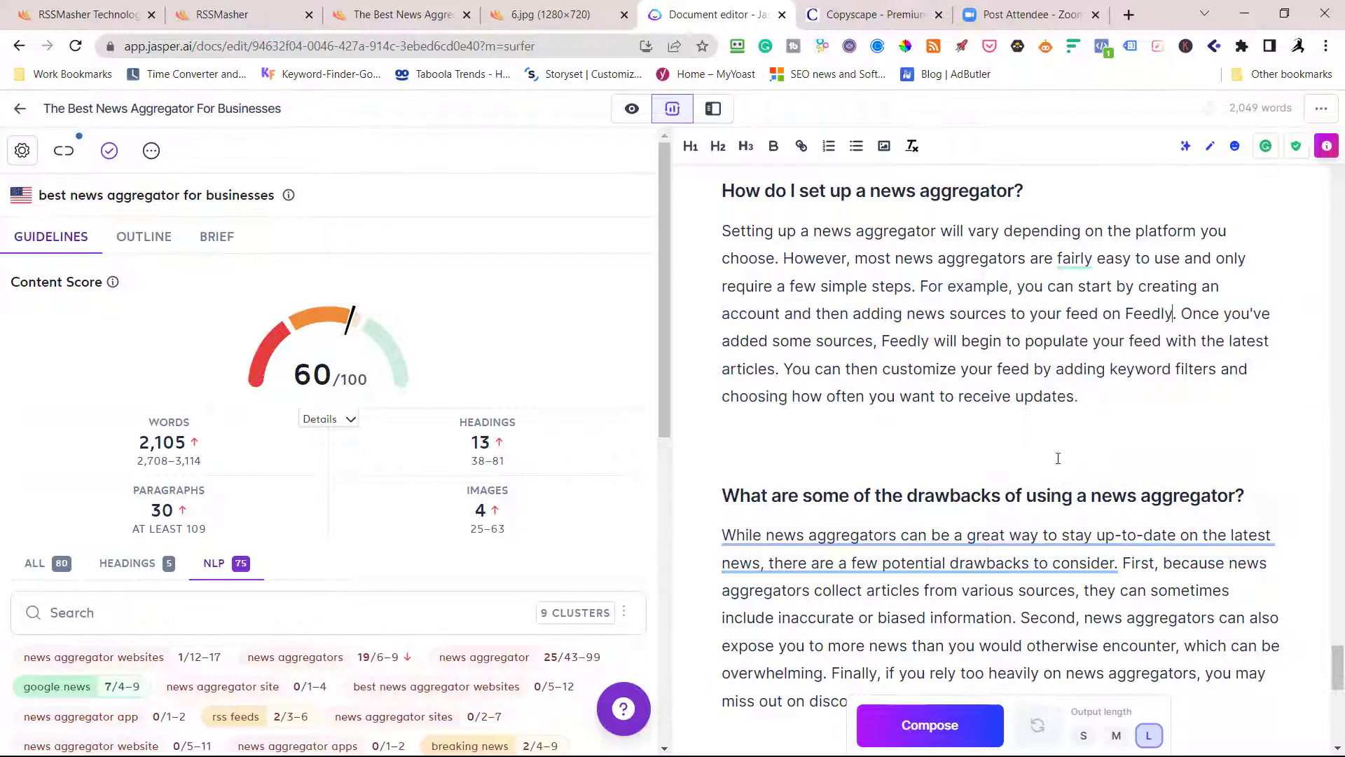
mouse_move(997, 547)
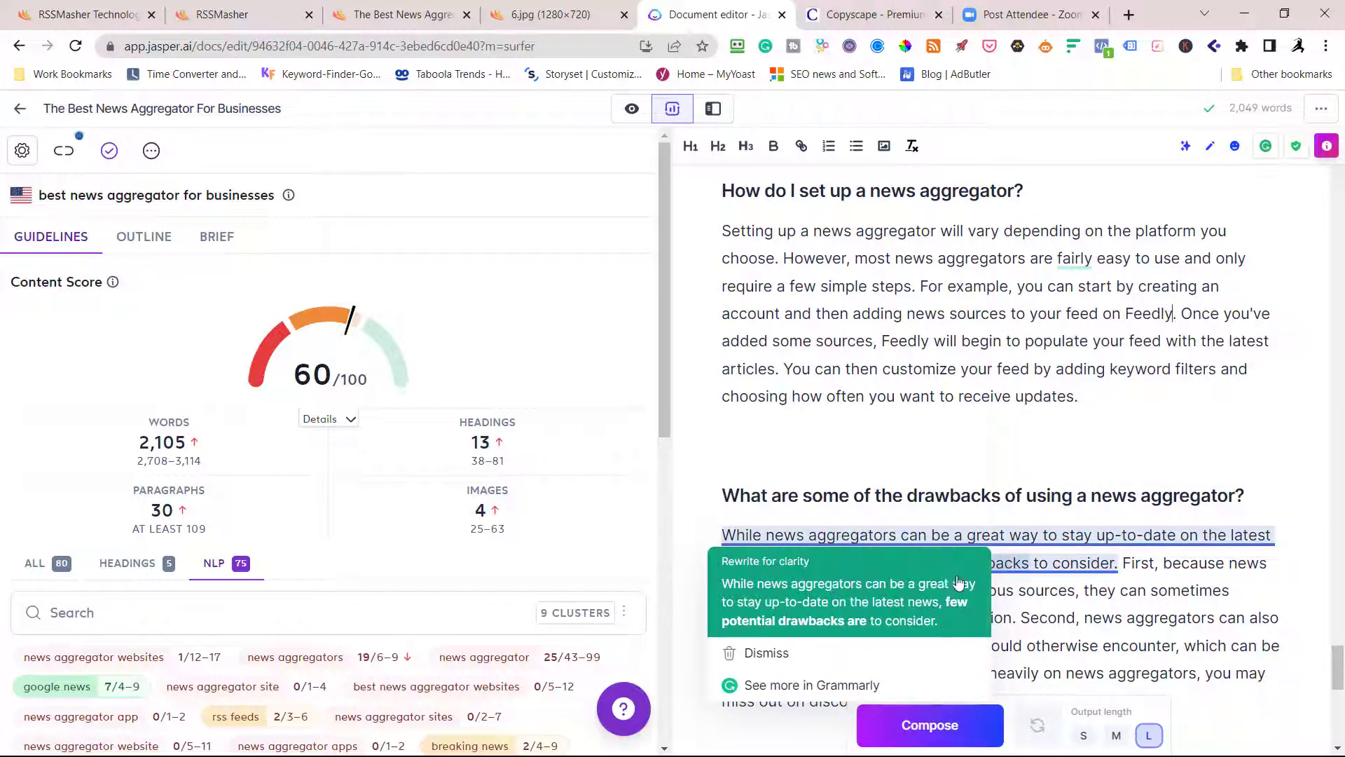
left_click(957, 584)
type("are")
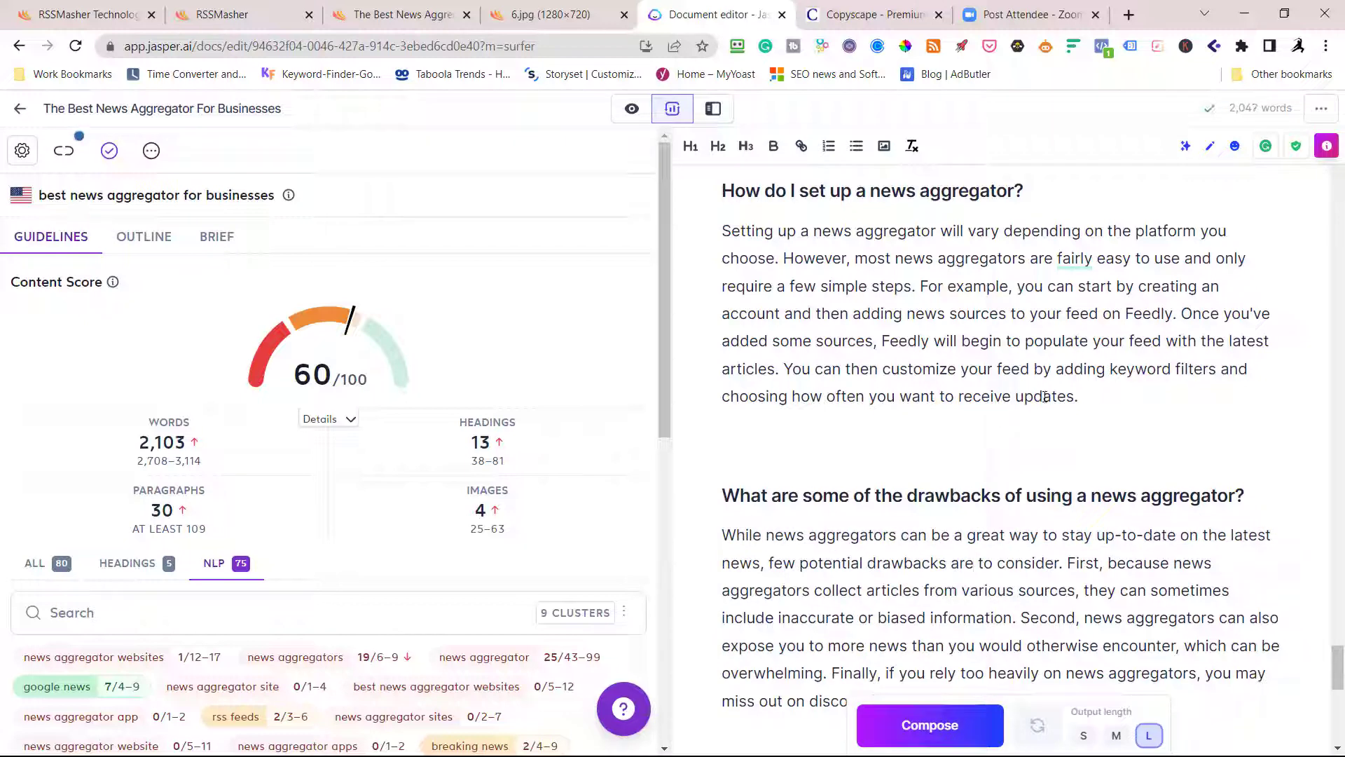
scroll(1032, 381, "up", 3)
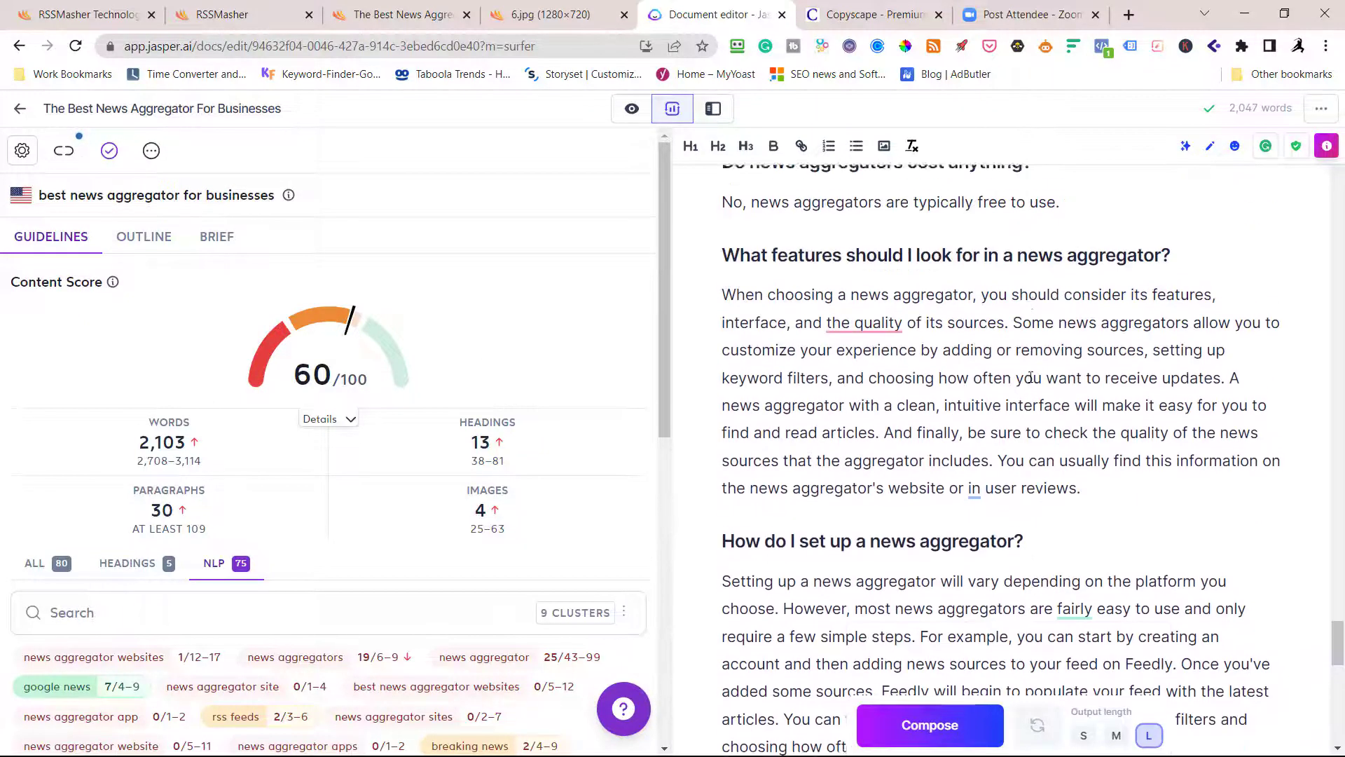
scroll(1031, 381, "up", 3)
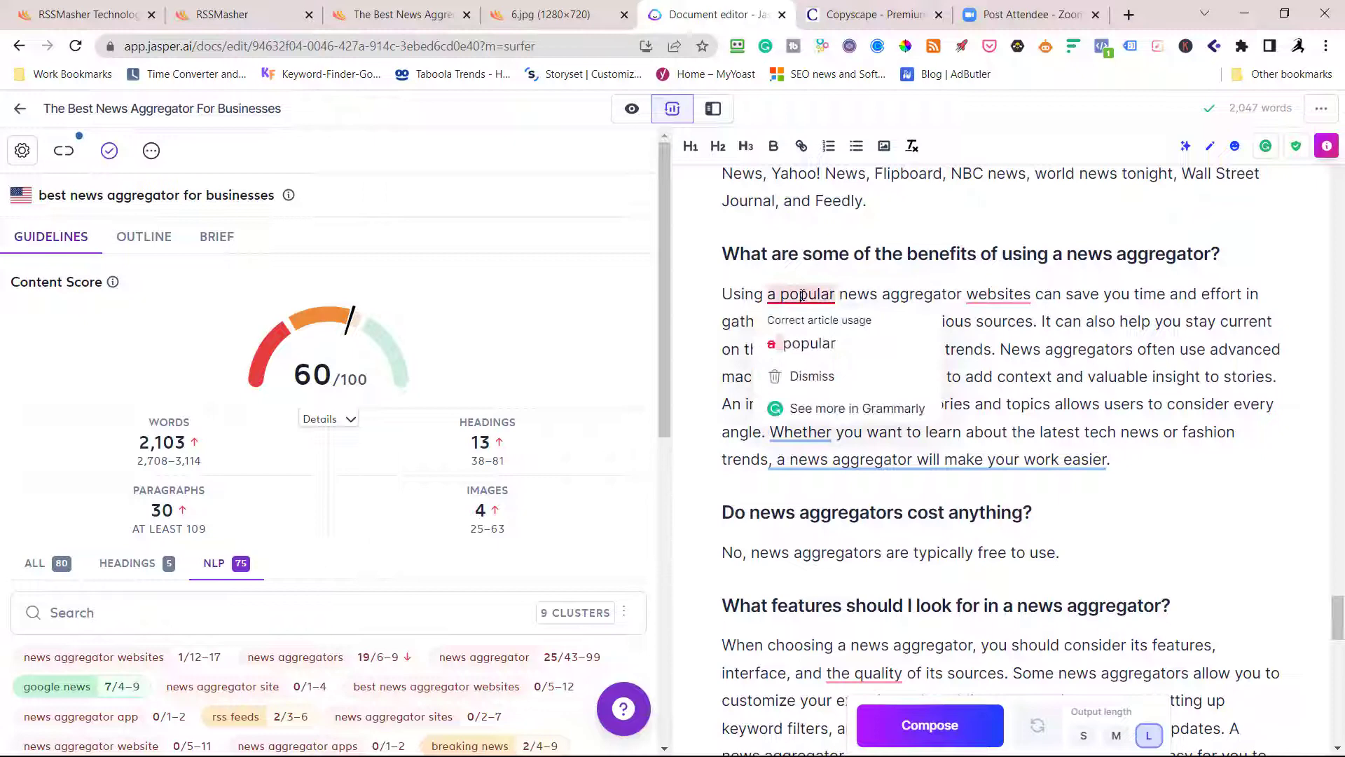
left_click(810, 341)
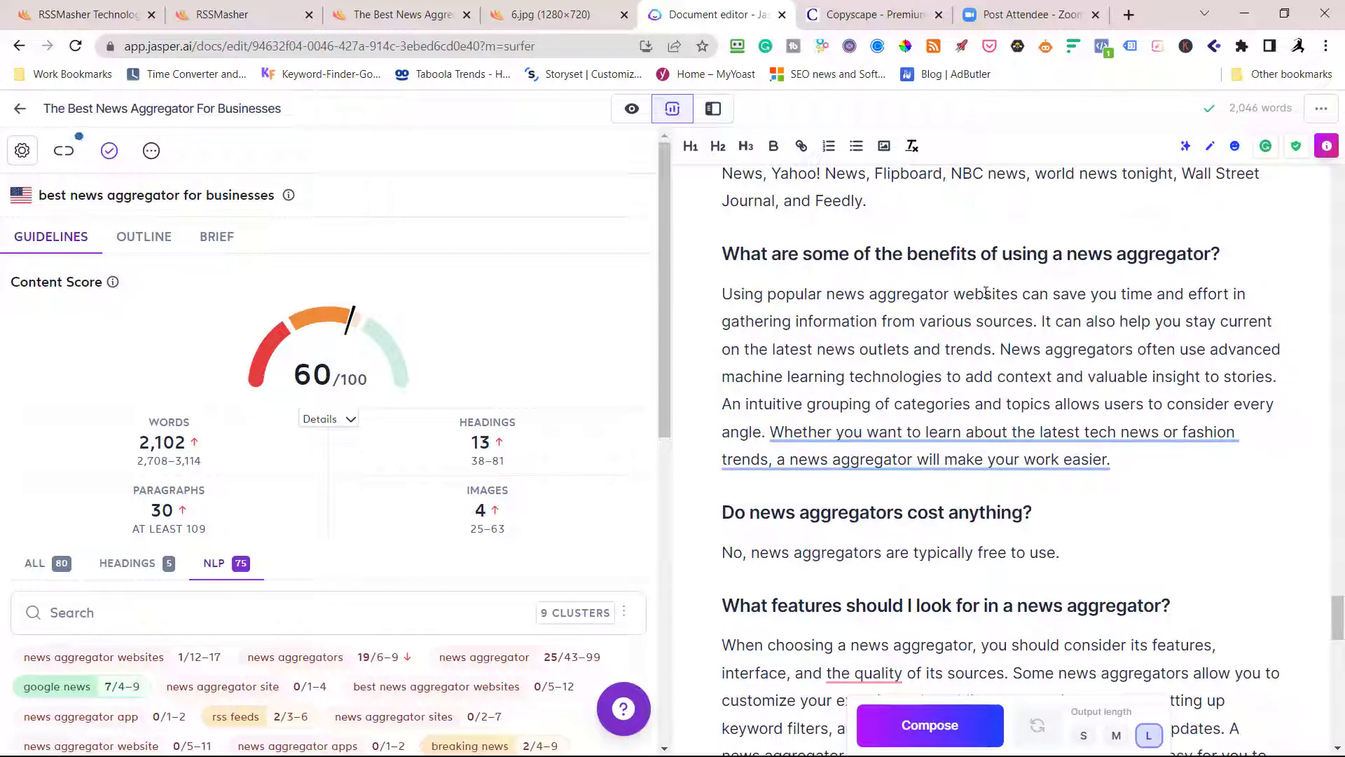
- Reword the tech news sentence to 'A news aggregator will make your work easier, whether…'
left_click(973, 455)
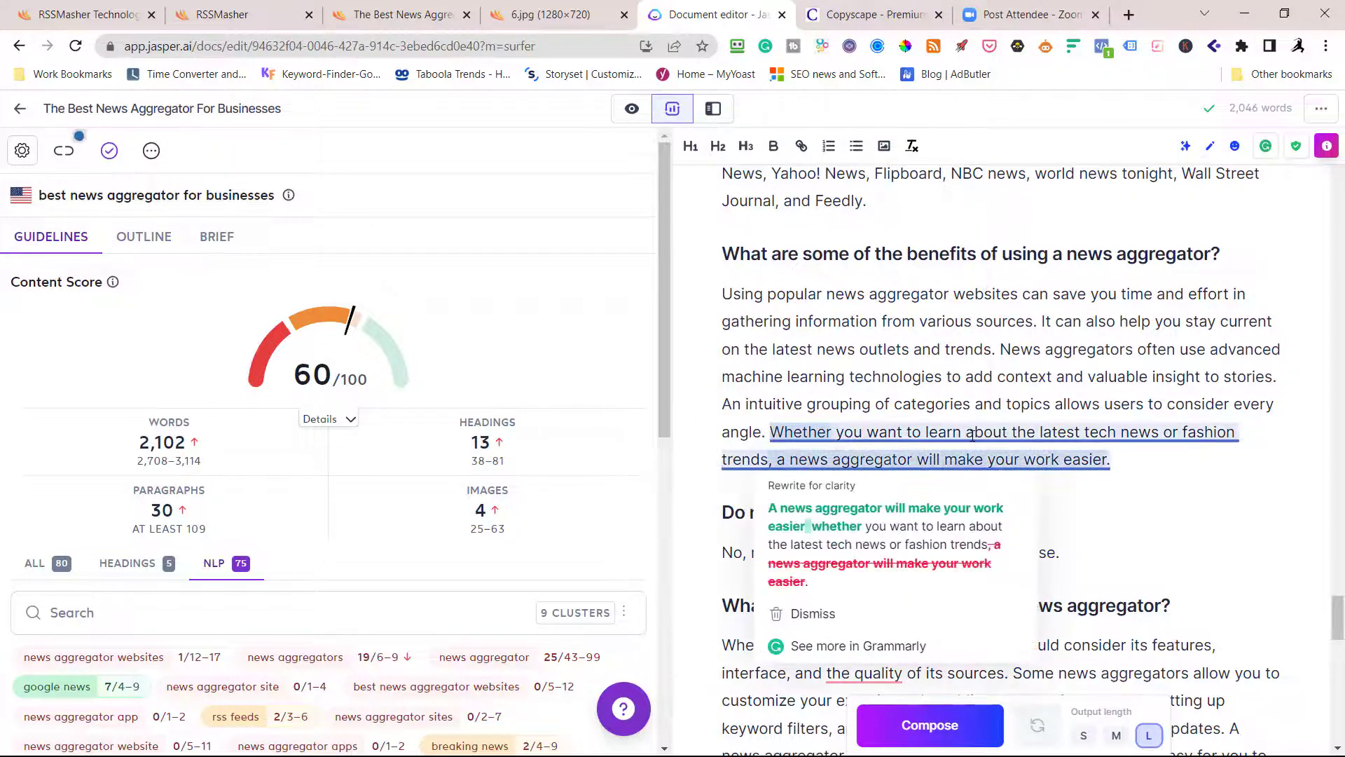
left_click(925, 532)
scroll(925, 532, "down", 3)
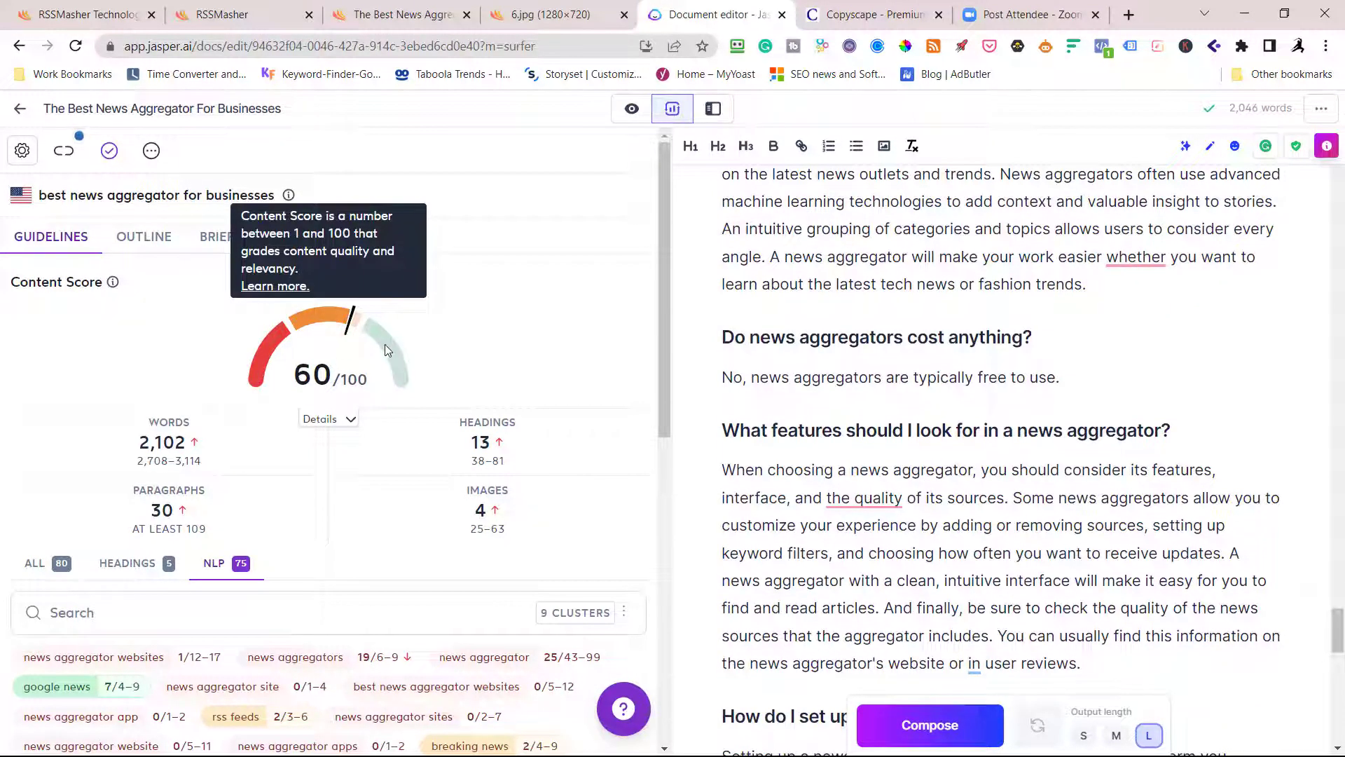
mouse_move(486, 512)
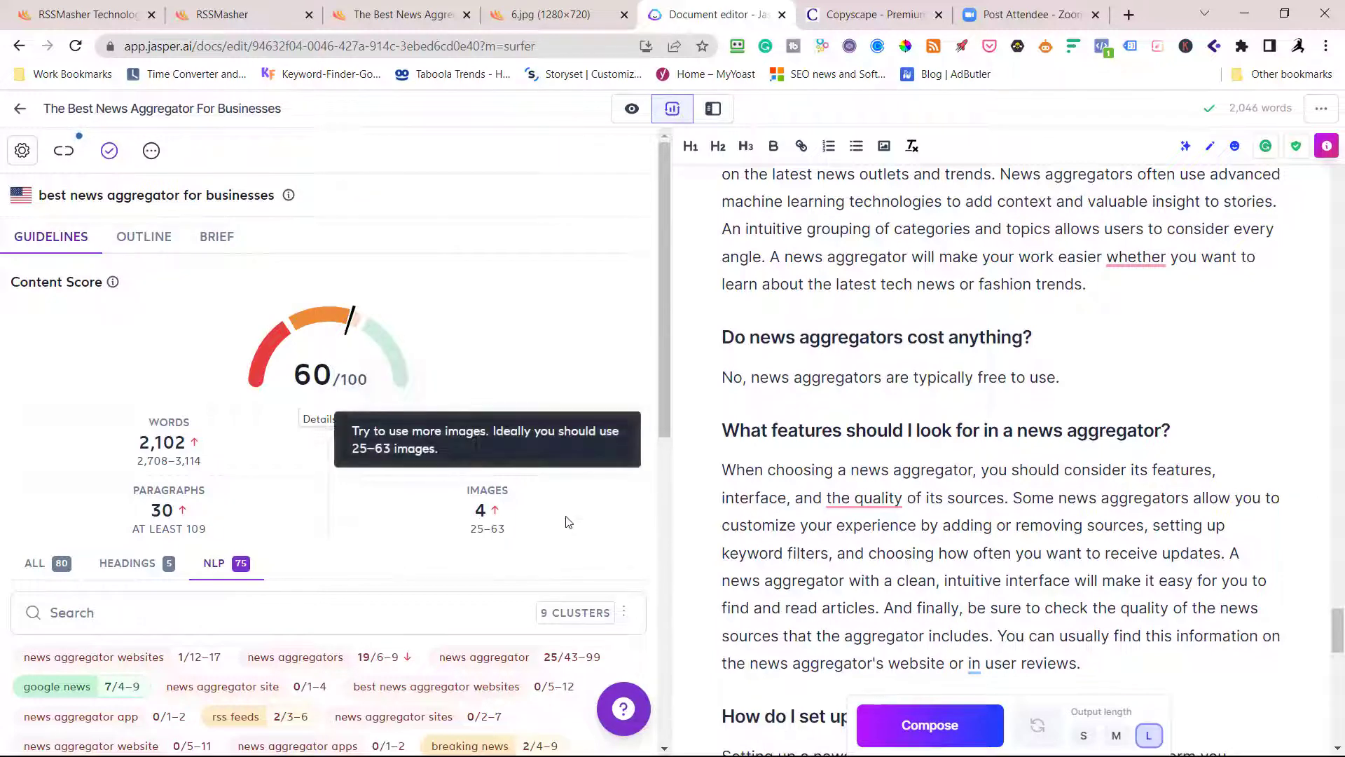
scroll(1123, 412, "up", 3)
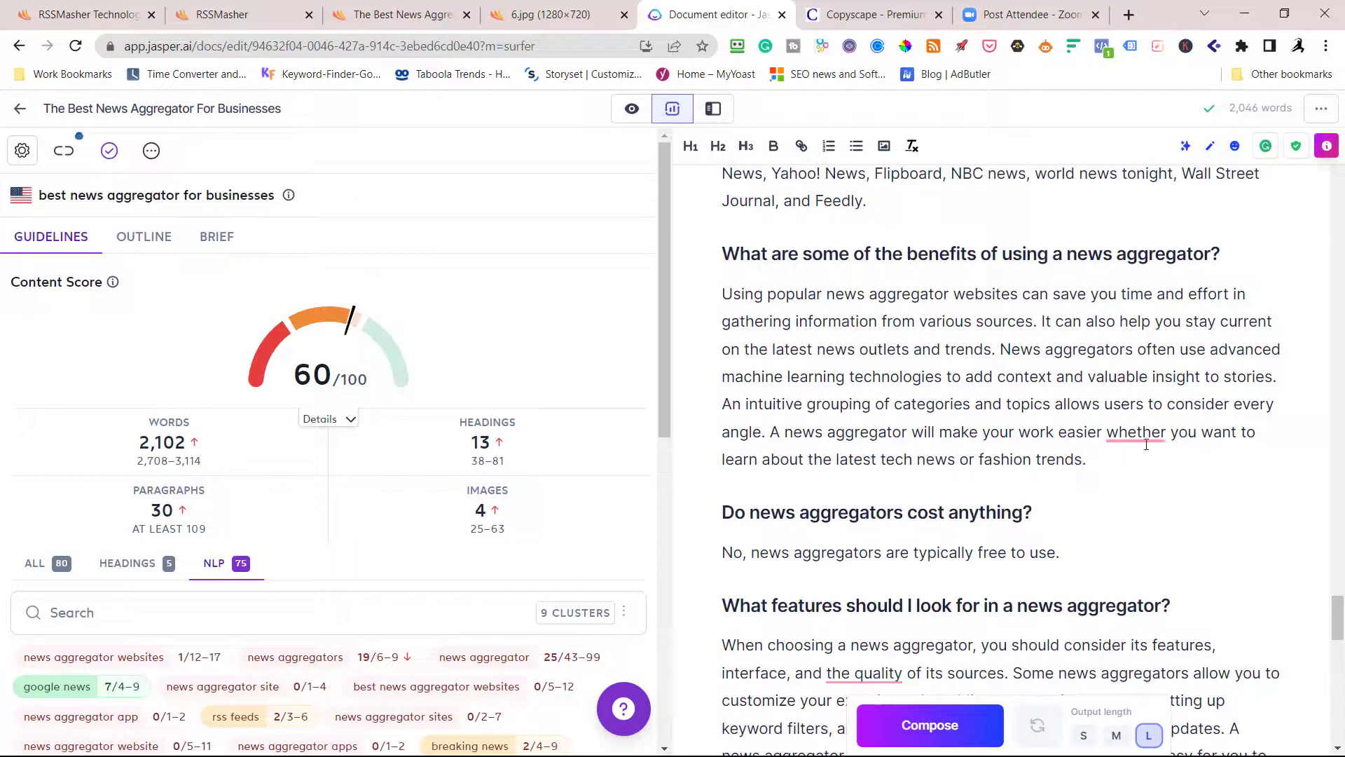
mouse_move(1136, 432)
left_click(1144, 484)
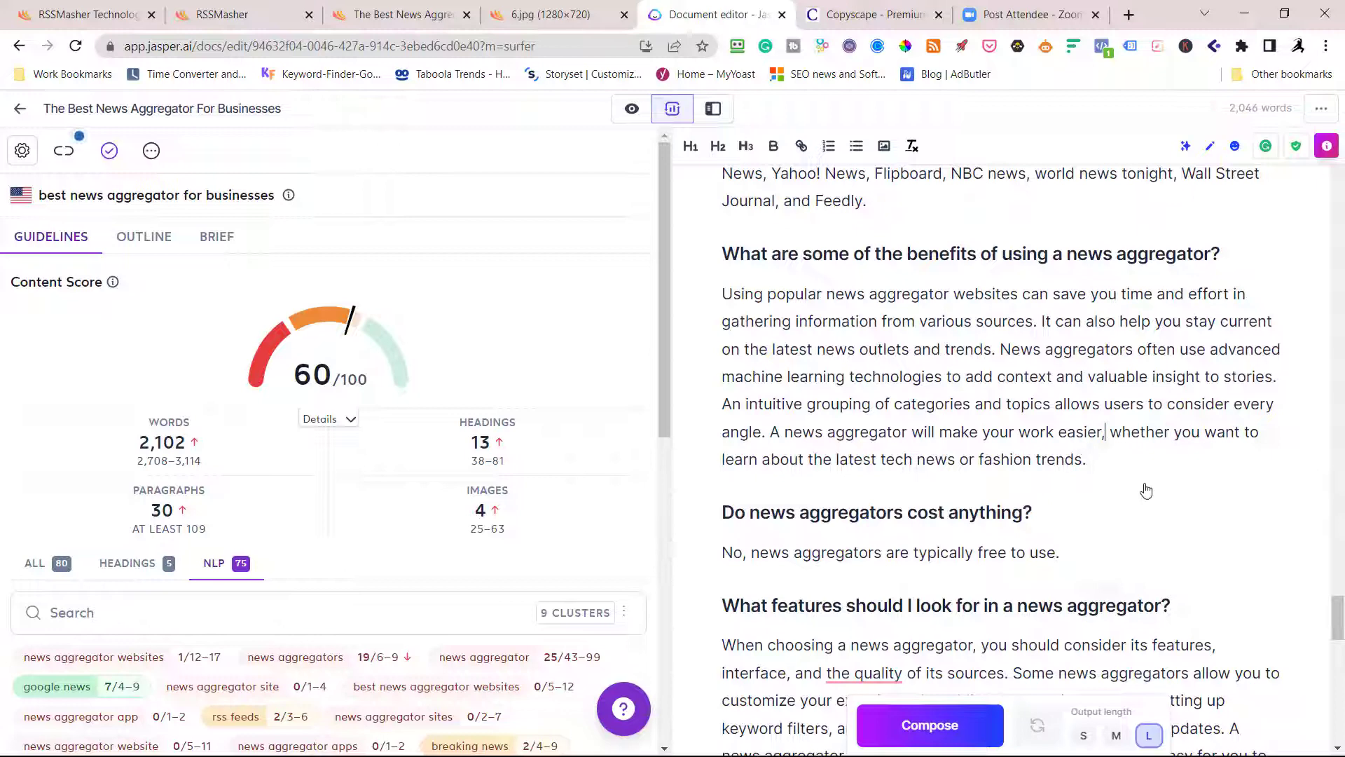
scroll(1145, 484, "up", 4)
scroll(1146, 484, "up", 5)
scroll(1140, 479, "up", 10)
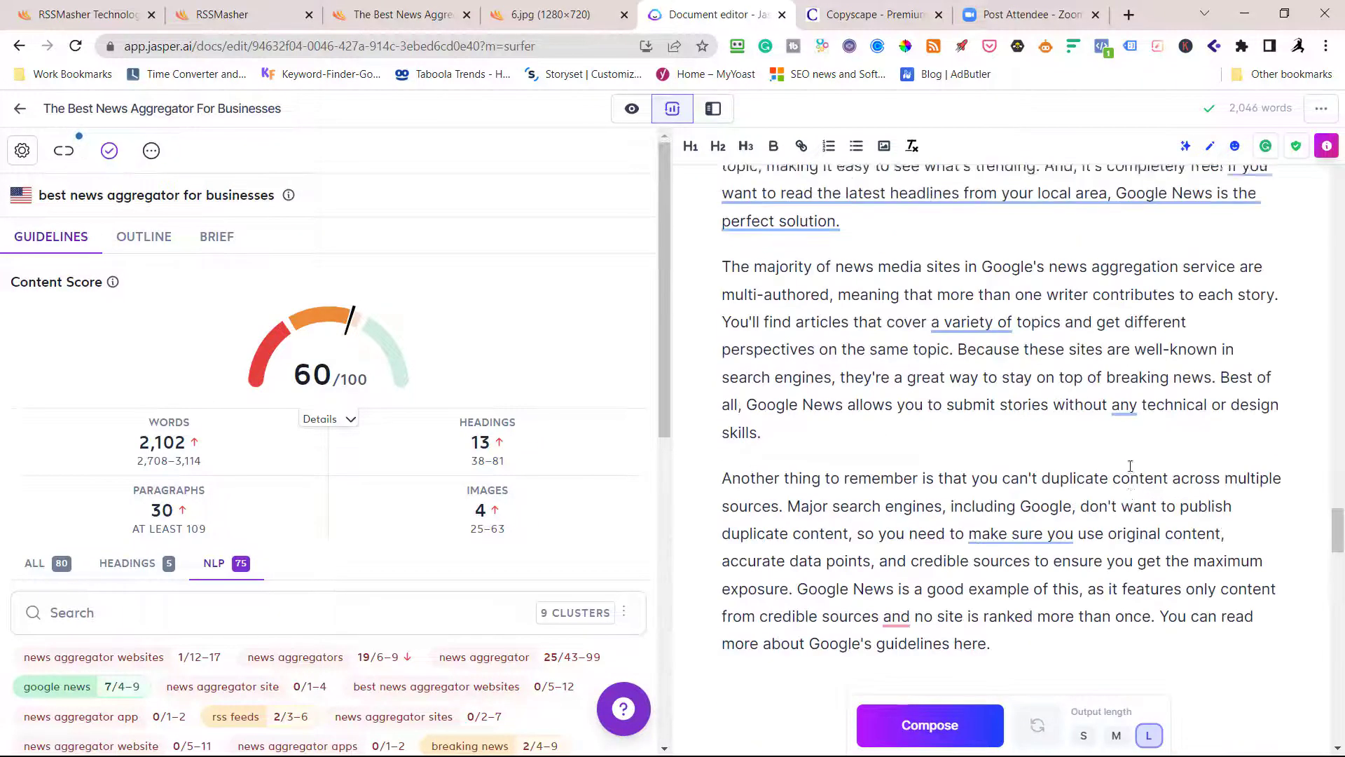
scroll(1132, 466, "up", 3)
- Make Google News lead the local-area sentence and cut 'then', 'any', 'make sure you'
left_click(1123, 348)
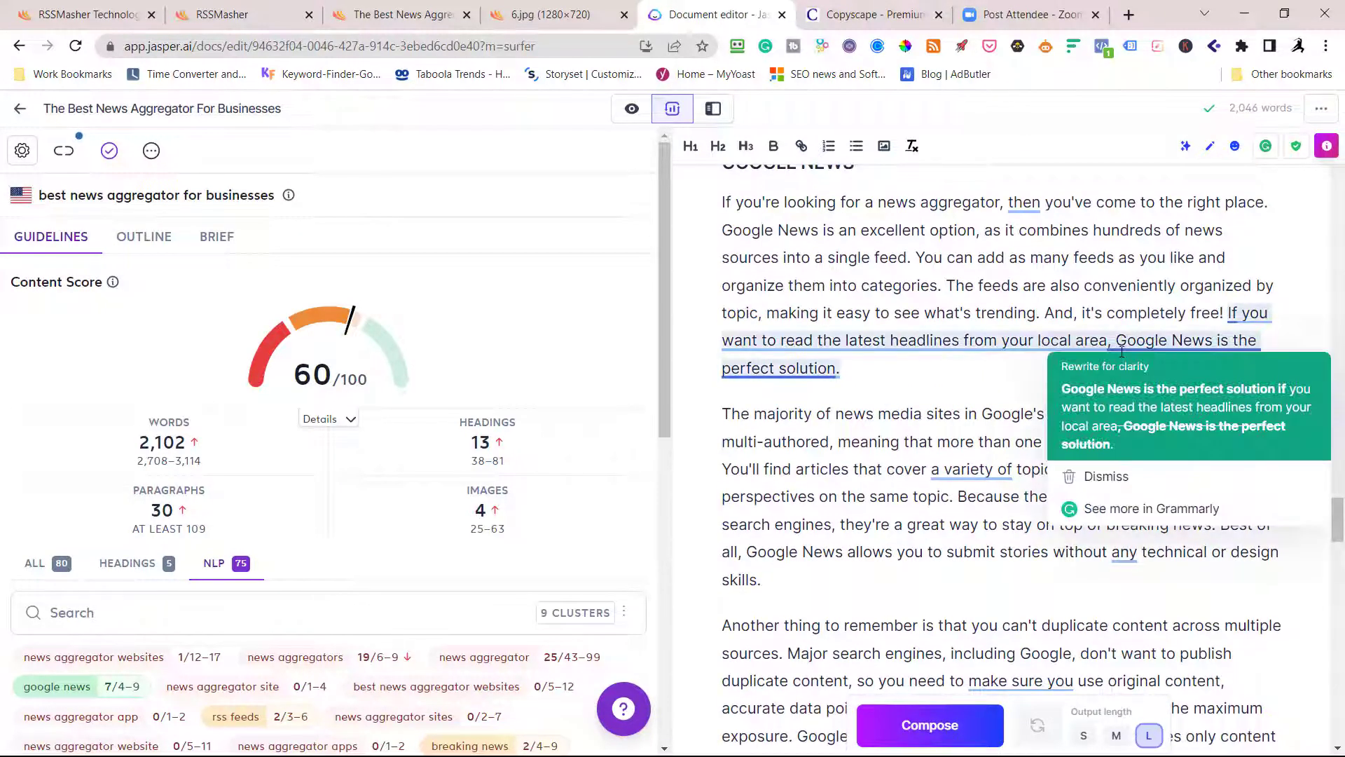
left_click(1121, 418)
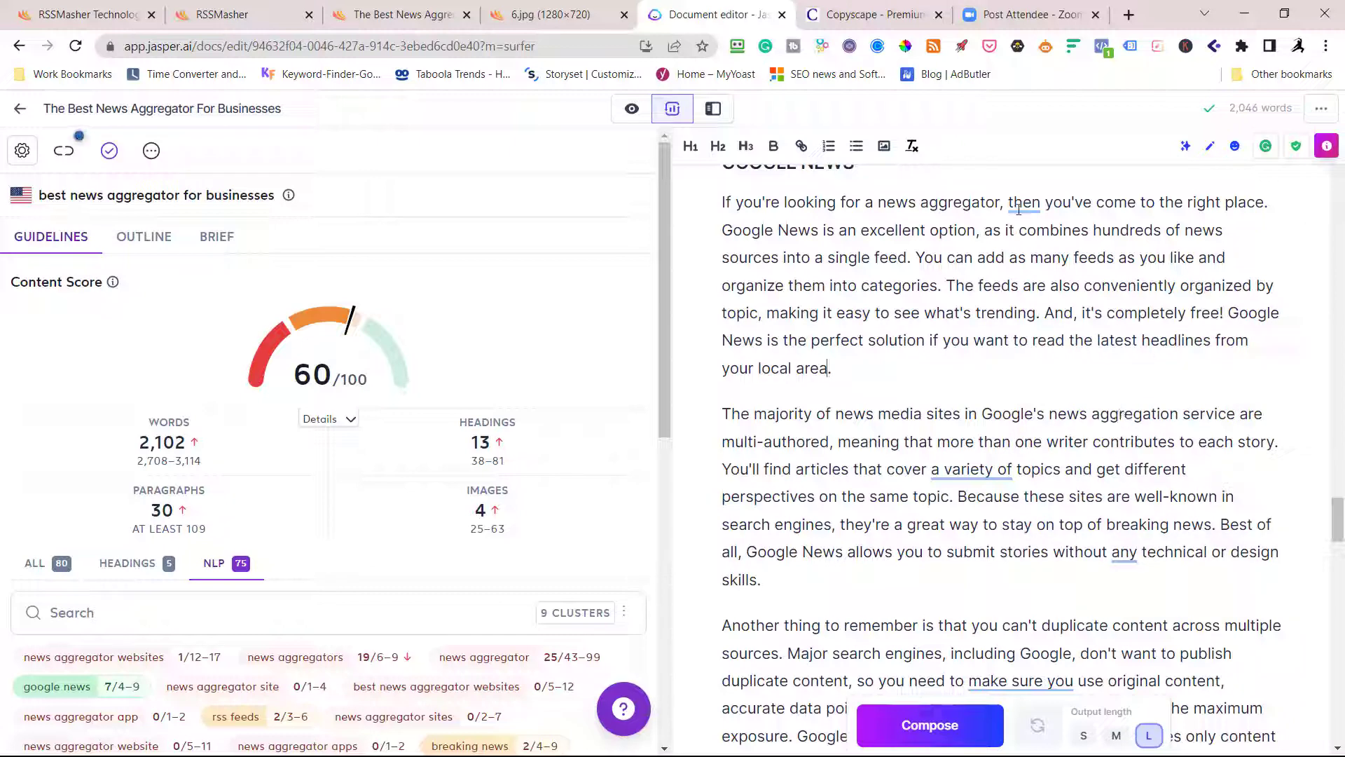
left_click(1031, 256)
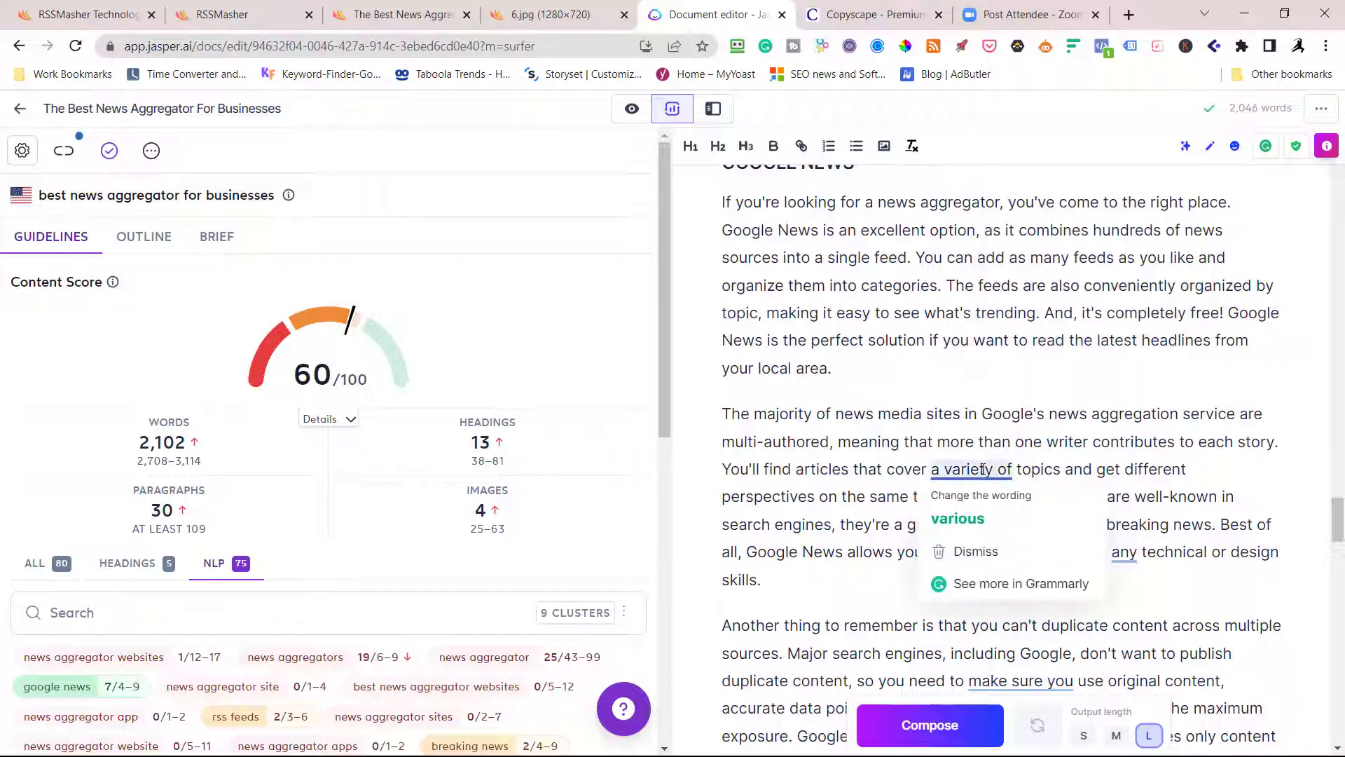
left_click(967, 519)
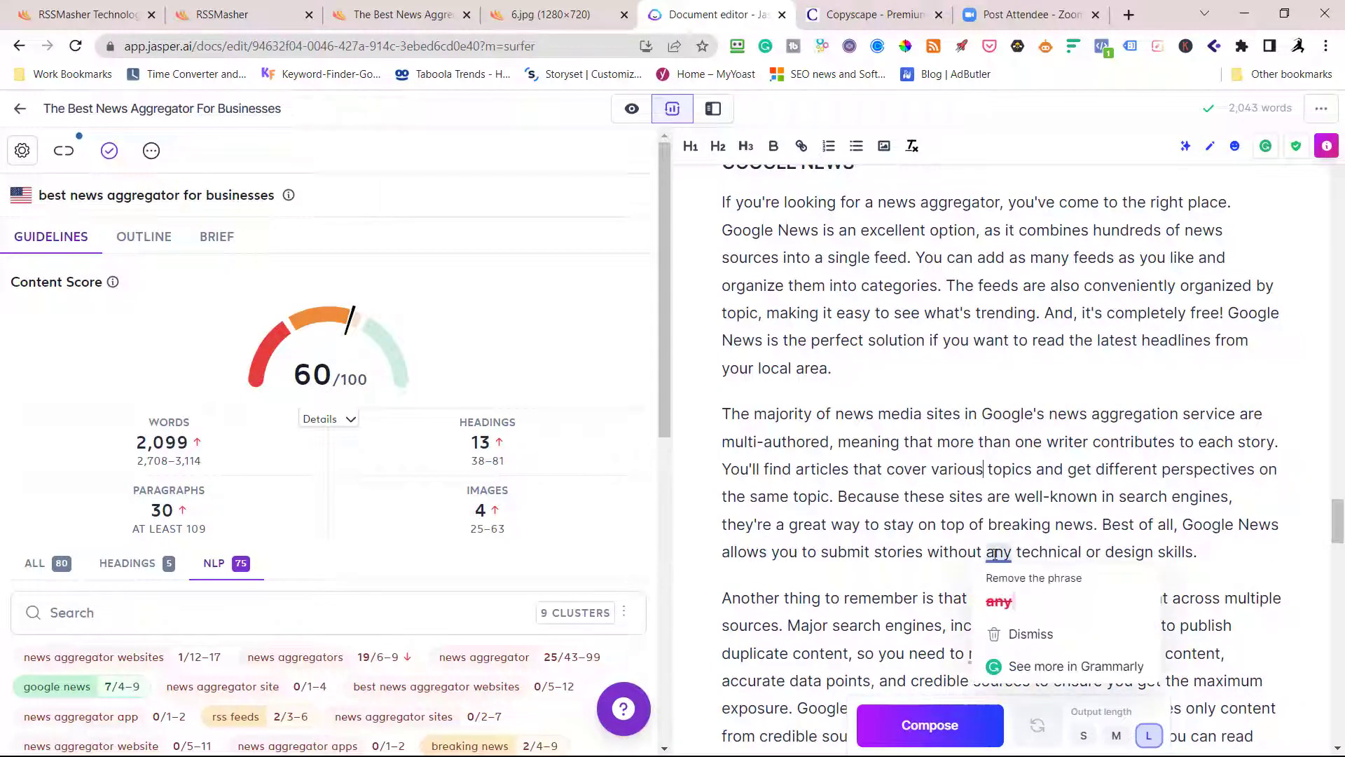
left_click(999, 601)
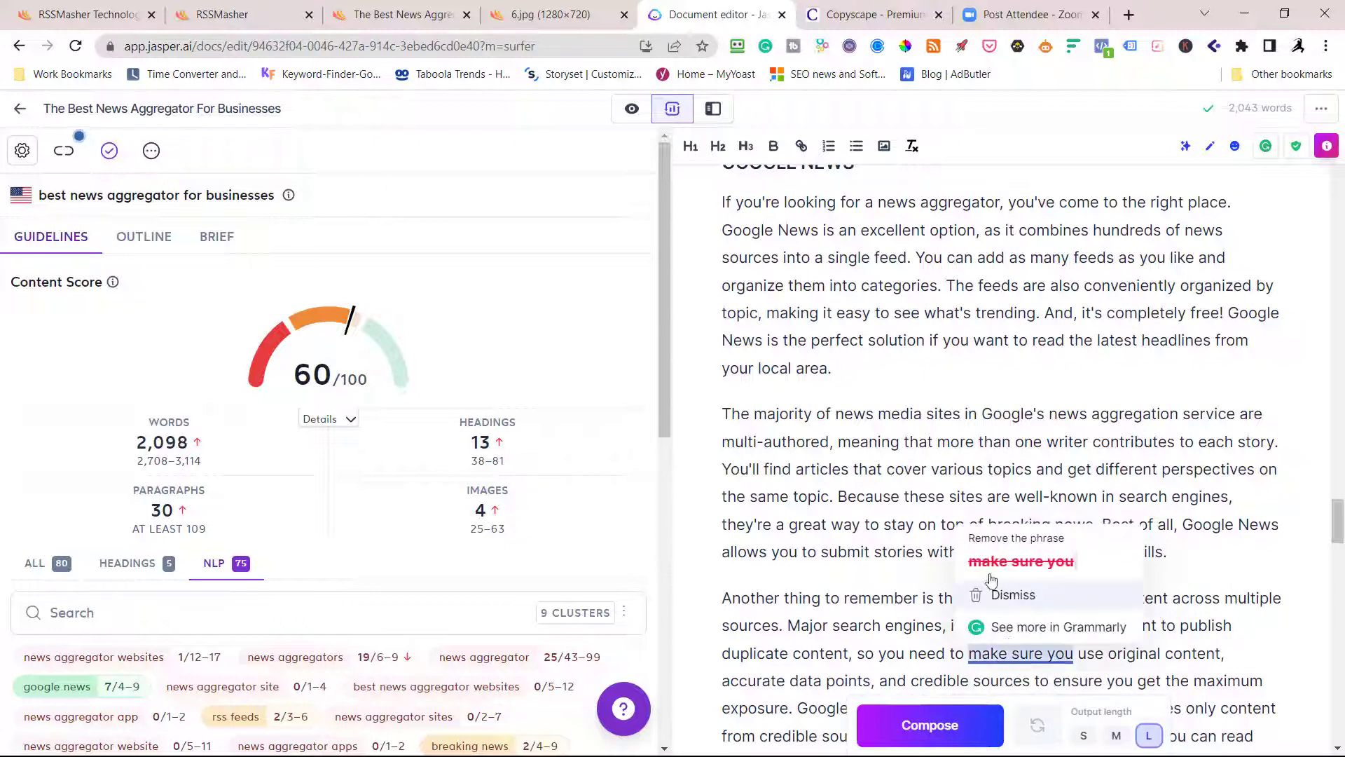
left_click(991, 576)
scroll(841, 420, "down", 3)
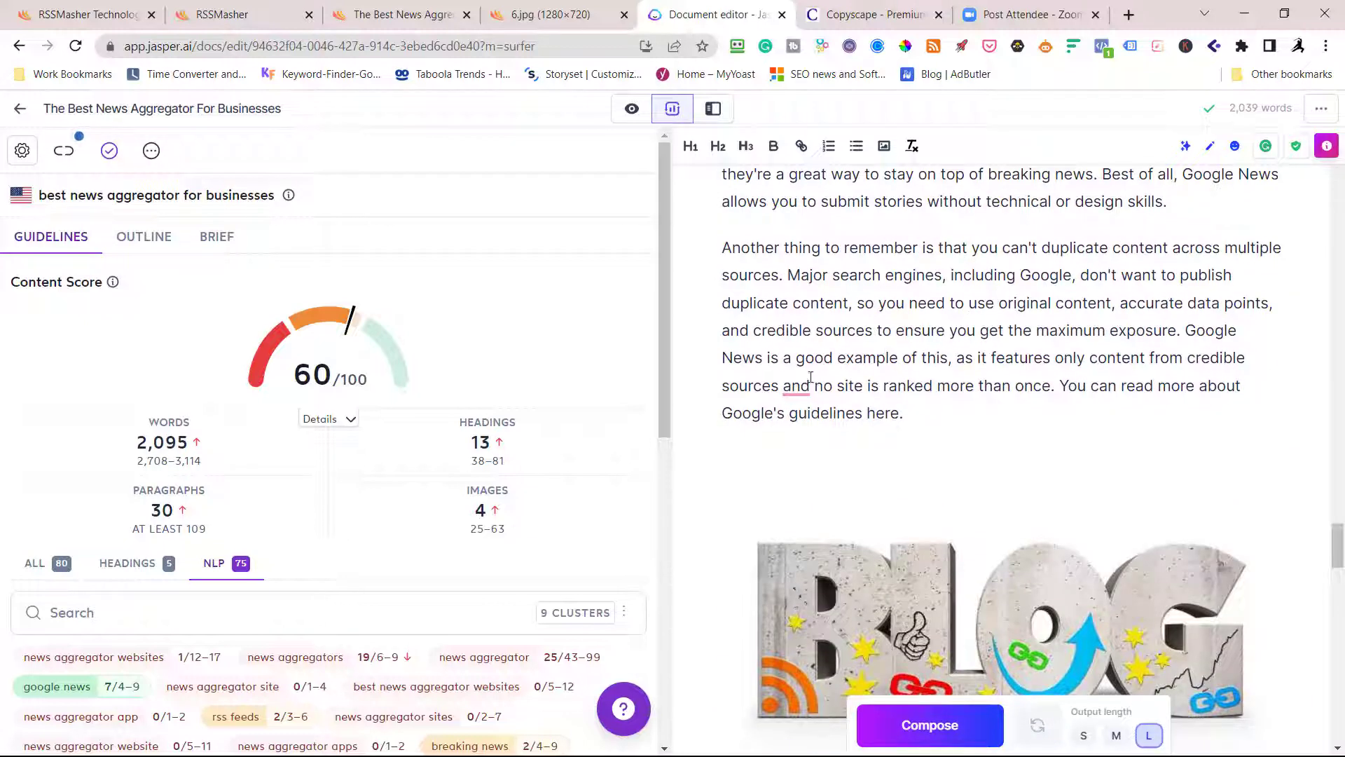
- Trim the Inoreader paragraph by removing 'of its' and 'which is'
left_click(804, 433)
scroll(991, 385, "up", 4)
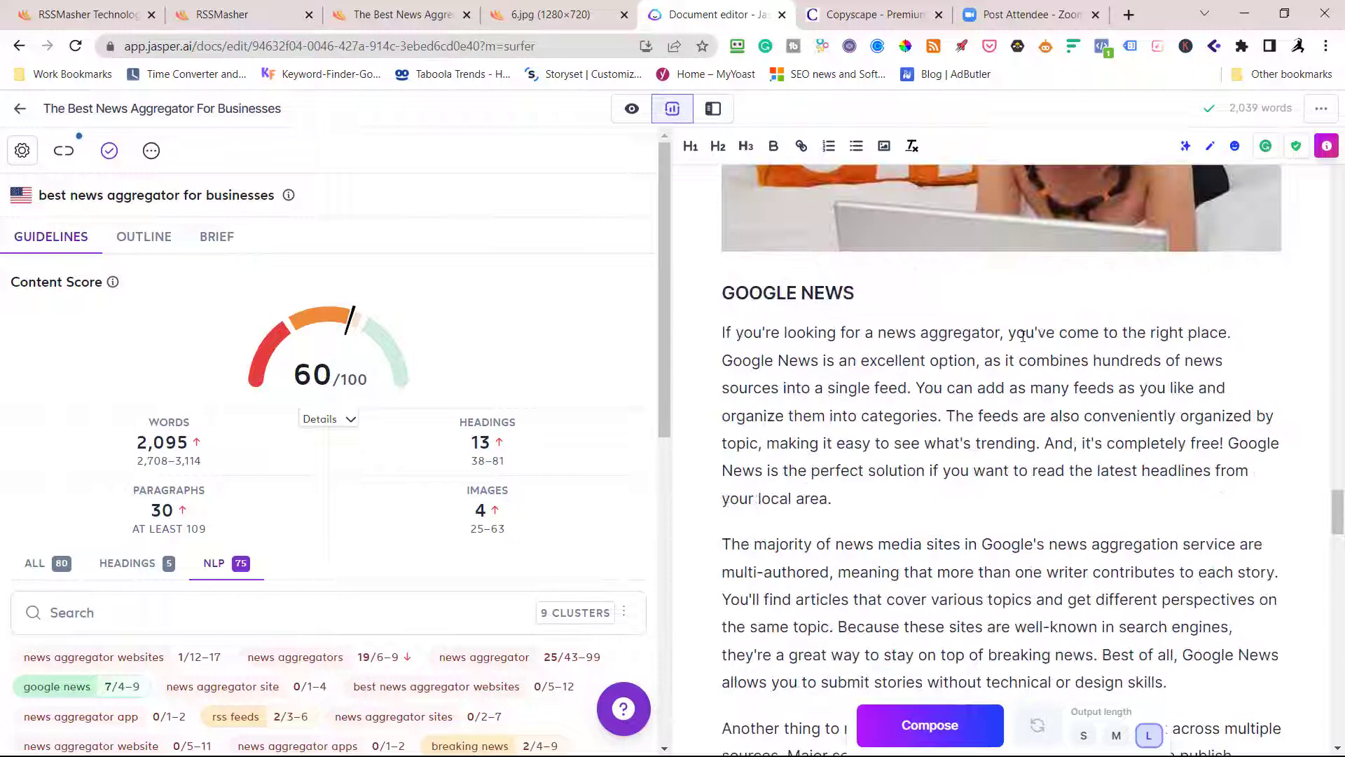
scroll(1023, 336, "up", 2)
scroll(1023, 335, "up", 3)
scroll(1023, 336, "up", 2)
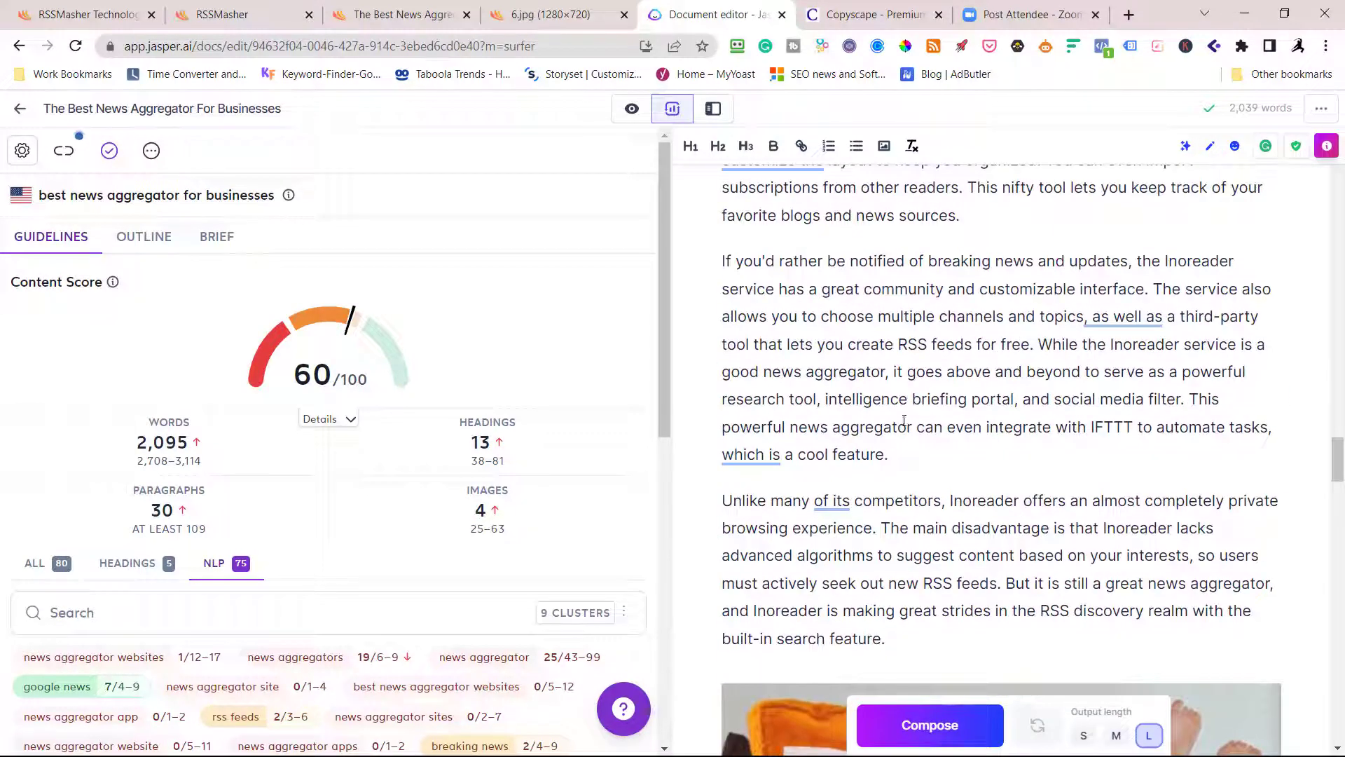
left_click(831, 501)
left_click(835, 547)
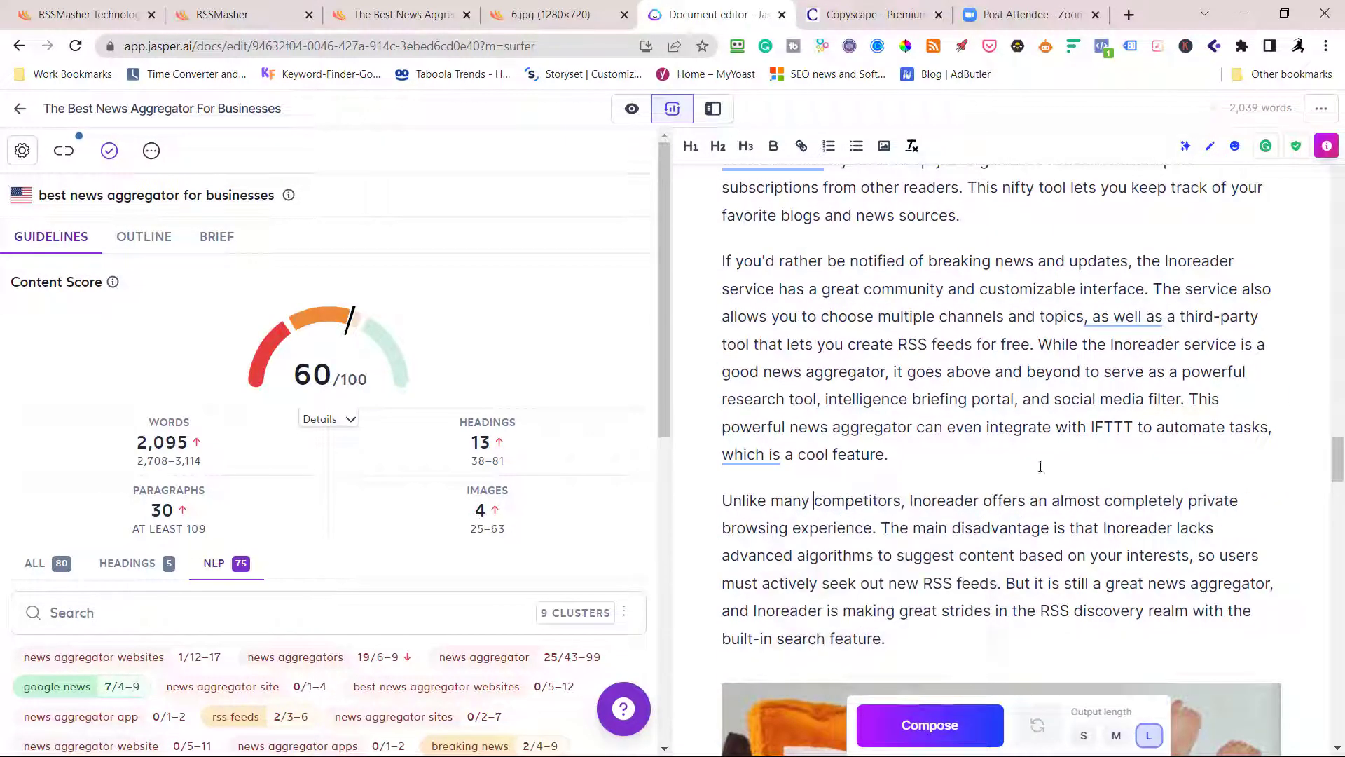
left_click(742, 454)
left_click(741, 502)
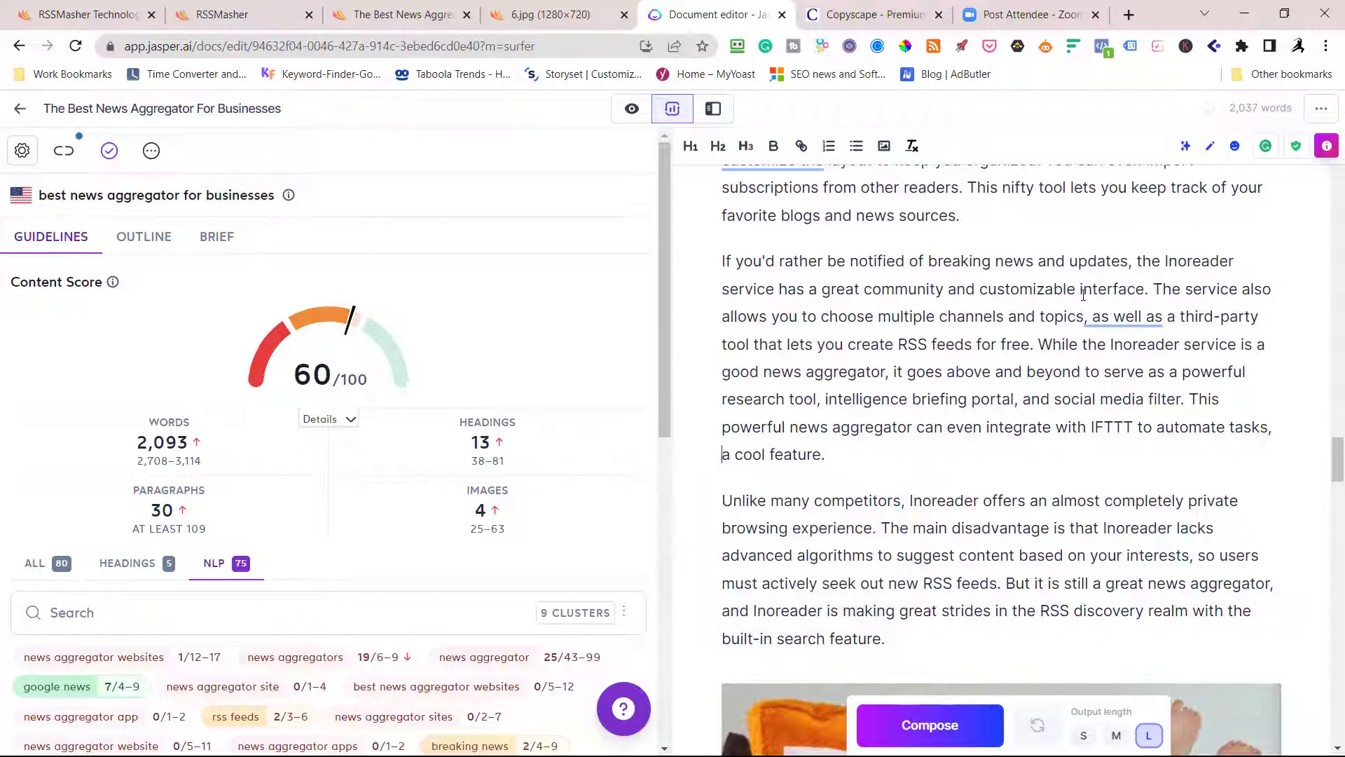
scroll(1083, 296, "down", 5)
scroll(946, 232, "down", 5)
scroll(804, 176, "down", 1)
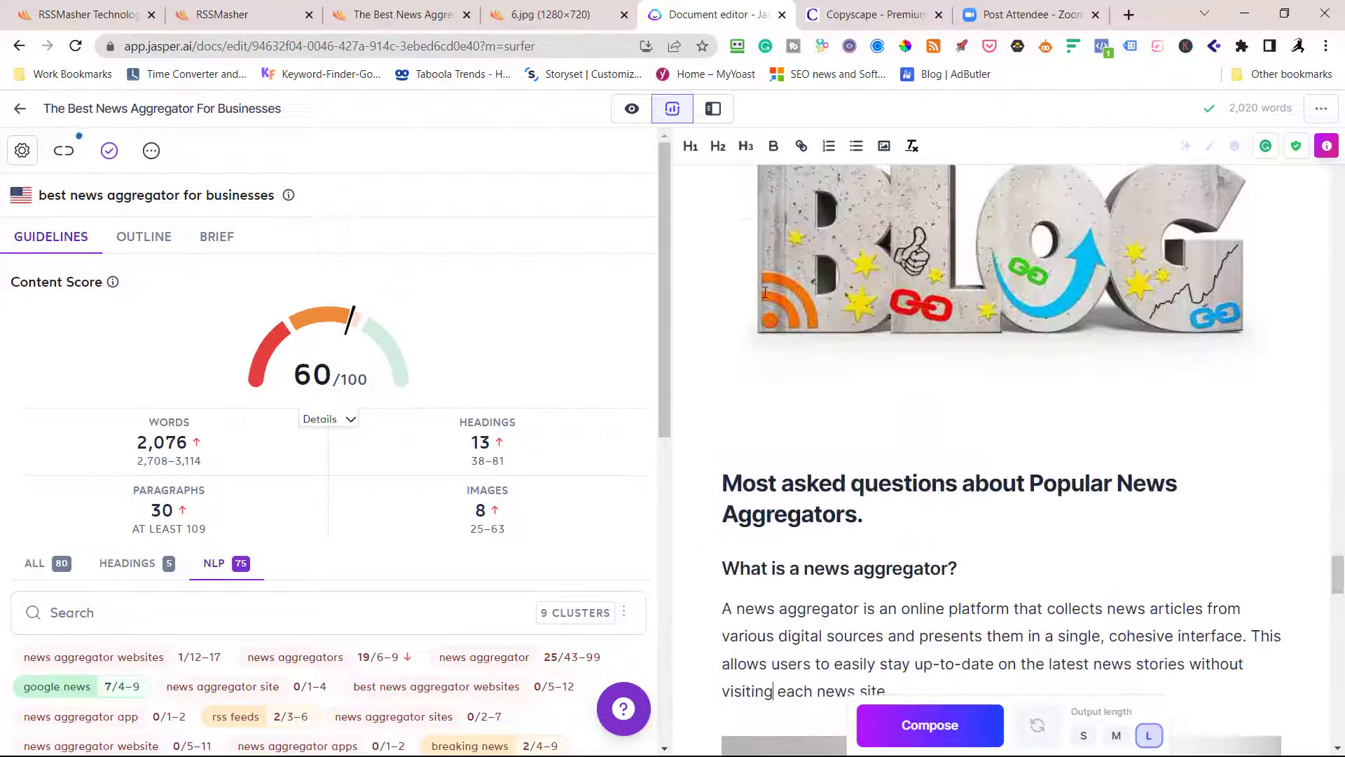
scroll(394, 573, "down", 2)
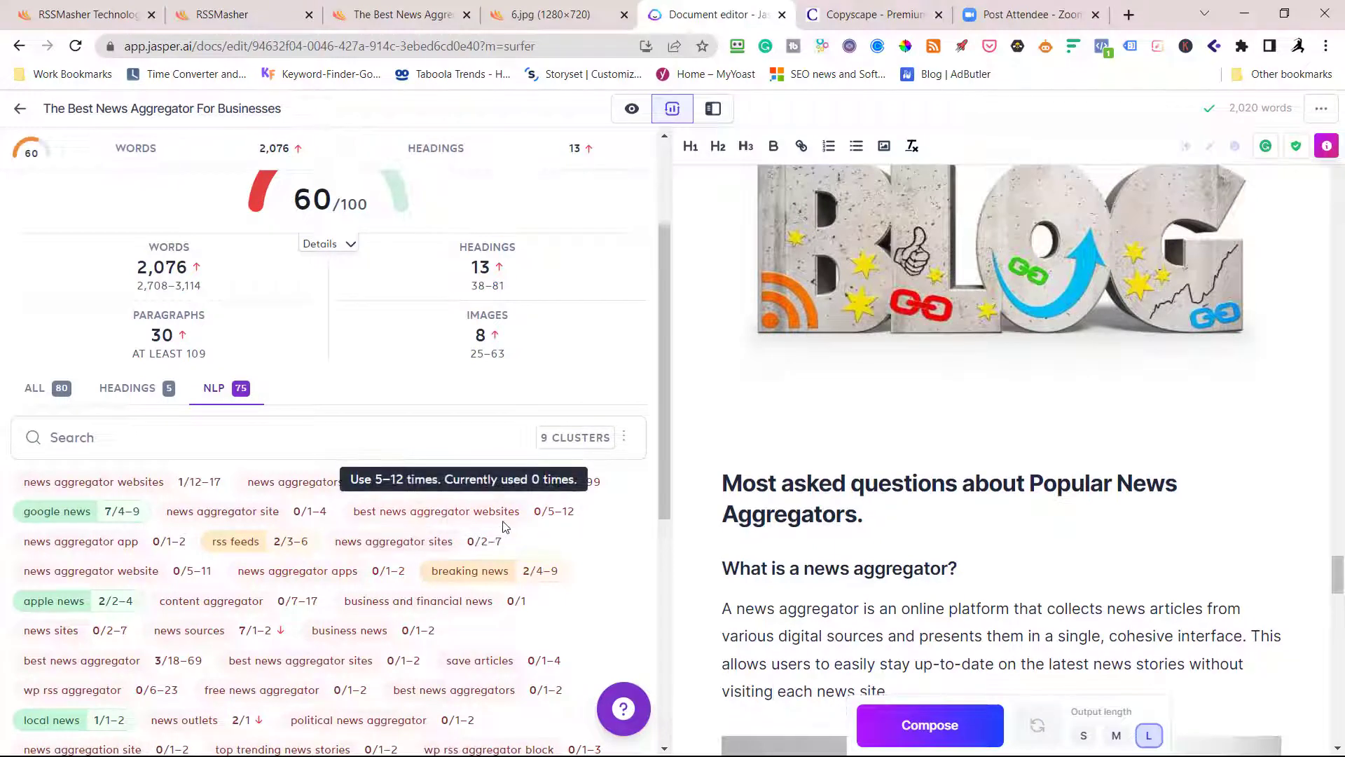
- Select the fourth usage example for best news aggregator websites
left_click(732, 402)
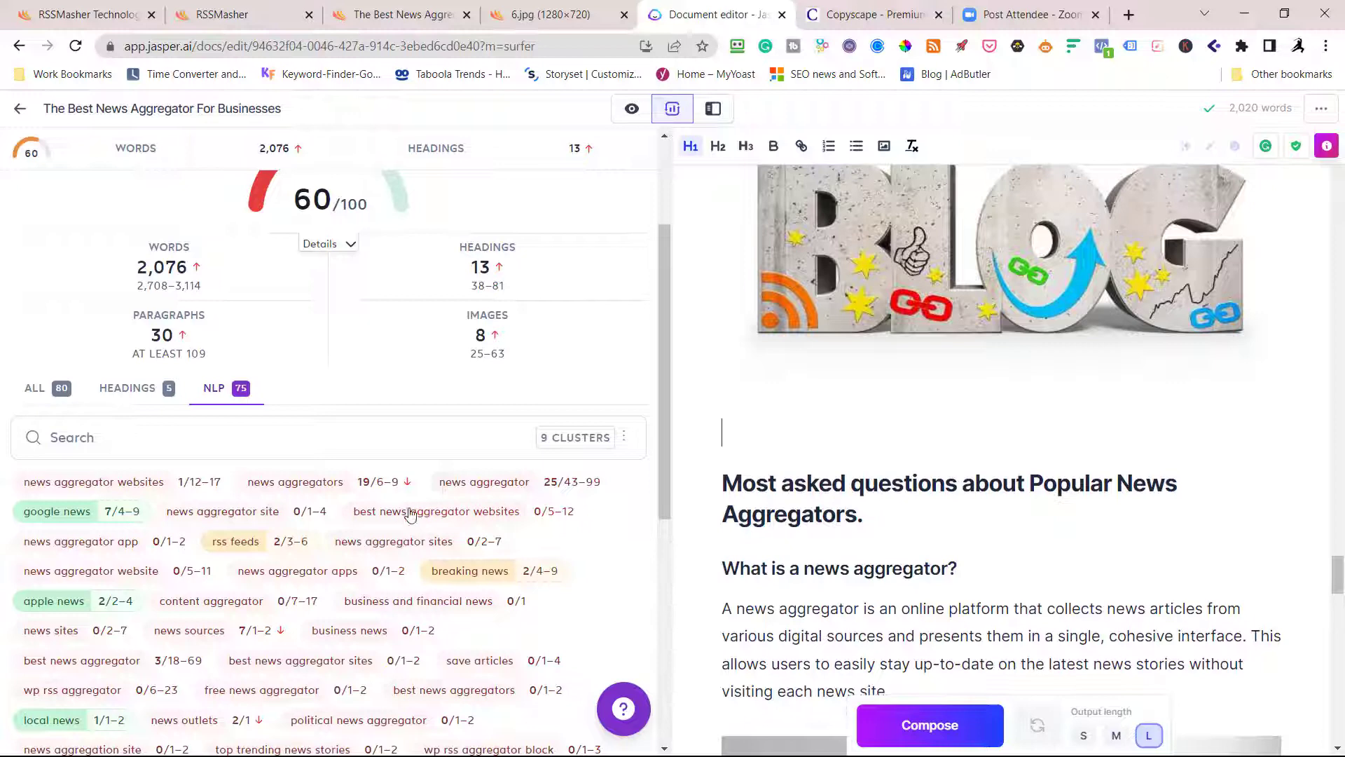
left_click(410, 516)
scroll(417, 529, "down", 2)
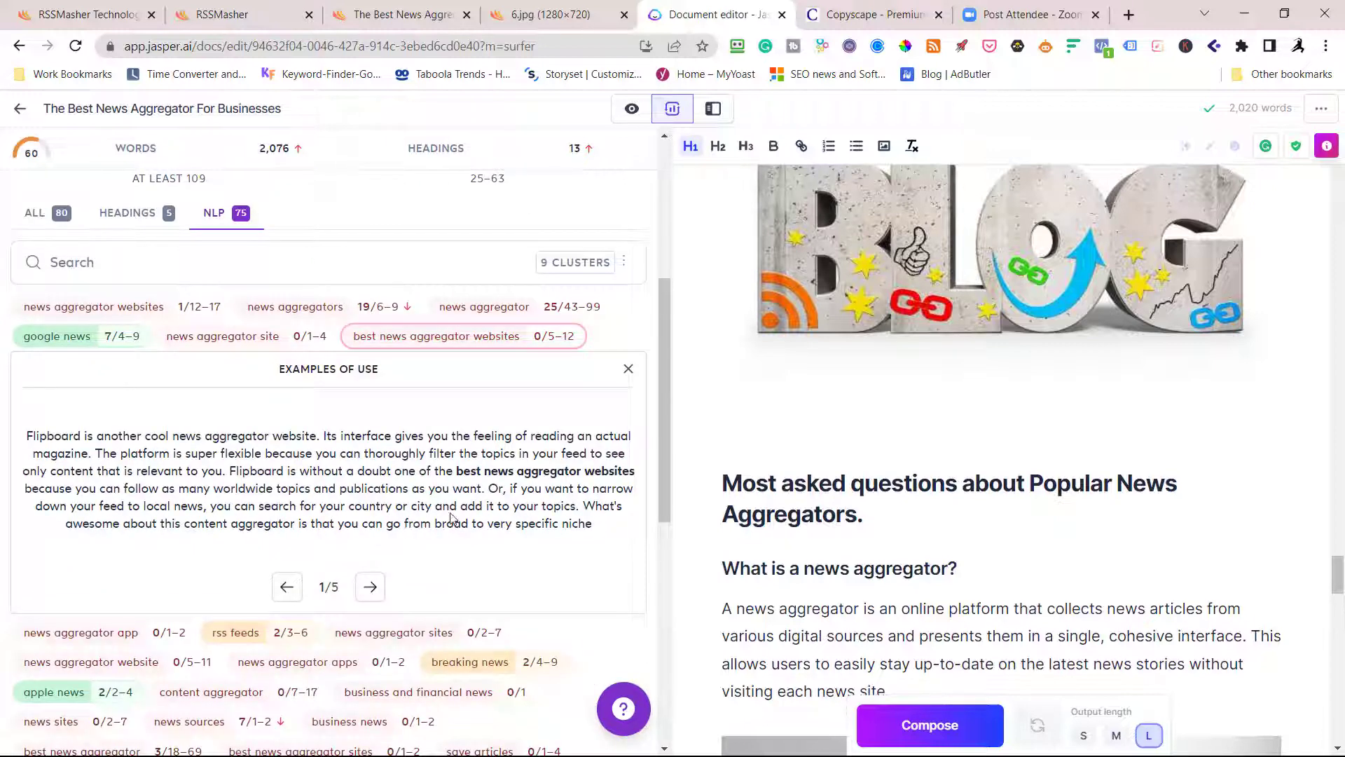
scroll(452, 517, "down", 2)
scroll(452, 517, "up", 2)
left_click(371, 588)
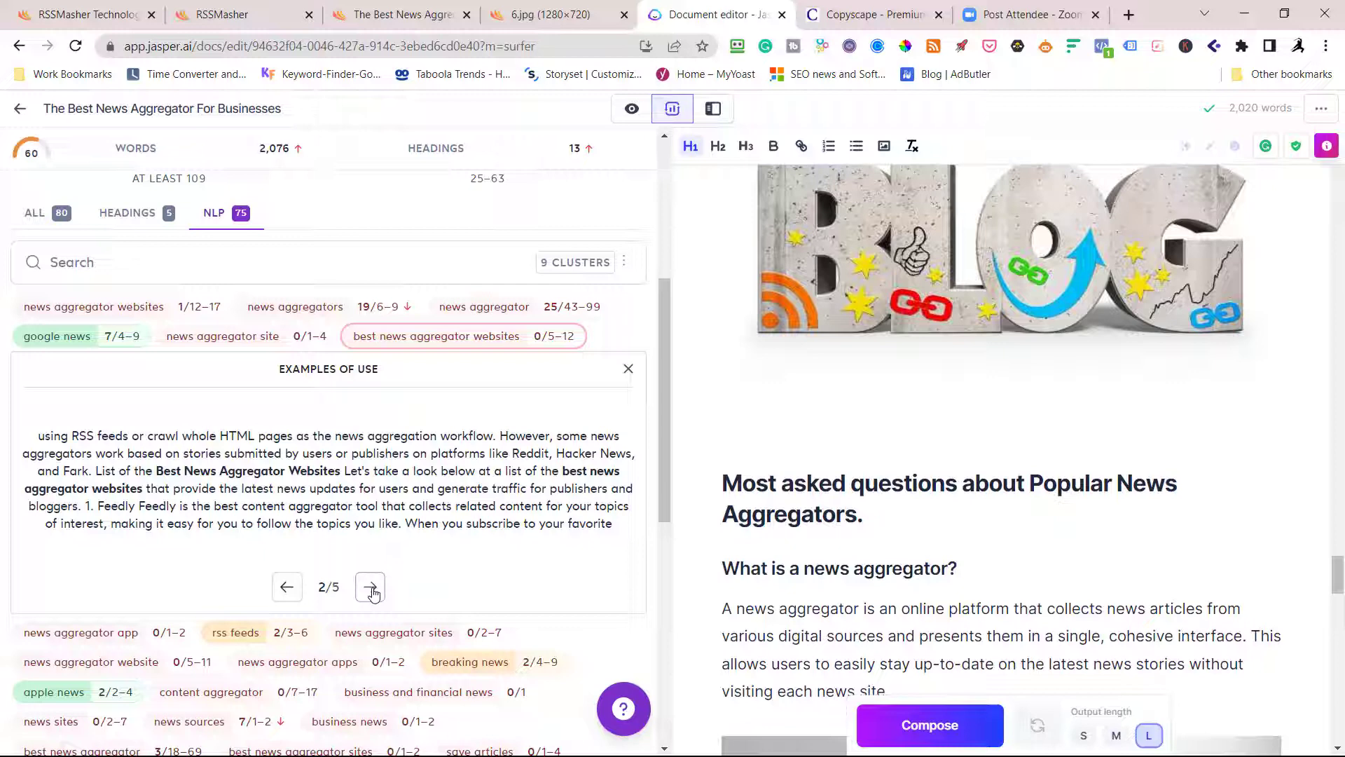
double_click(371, 589)
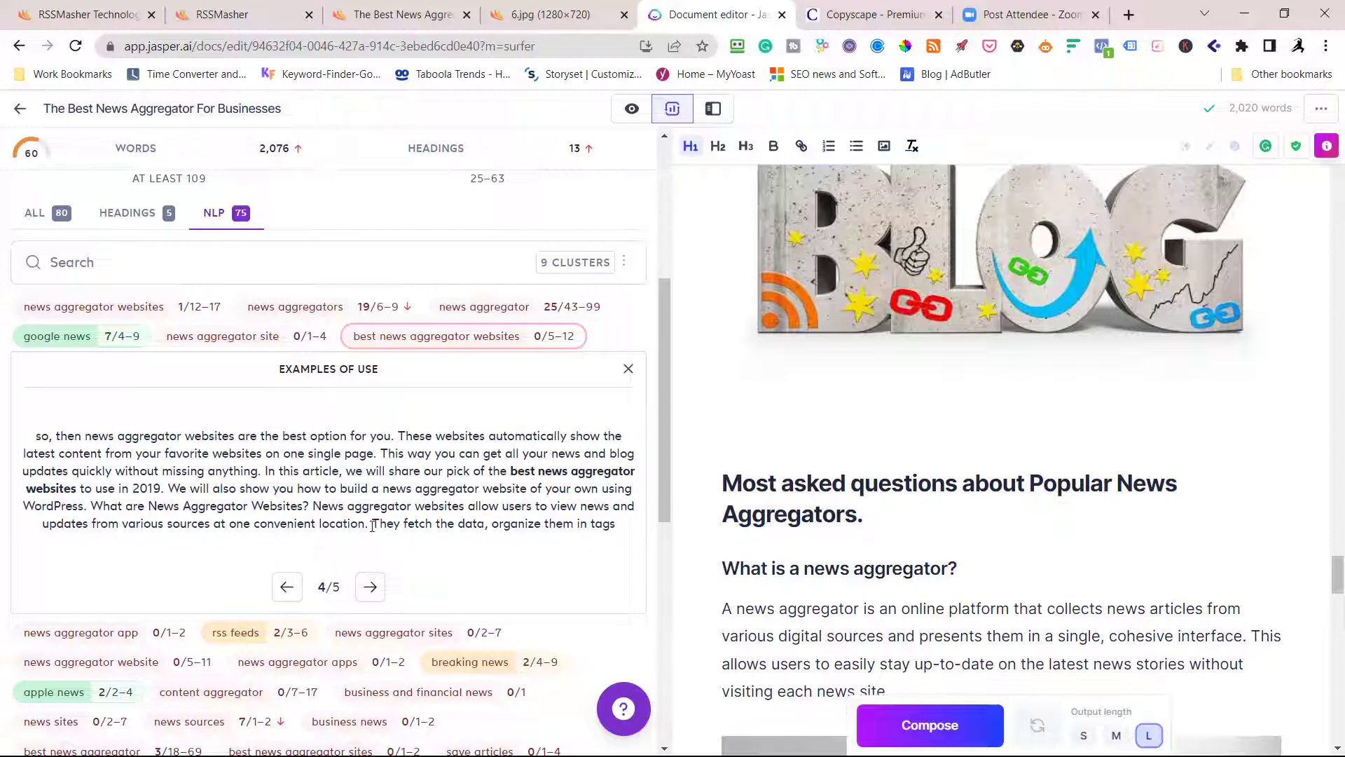
left_click_drag(365, 522, 106, 452)
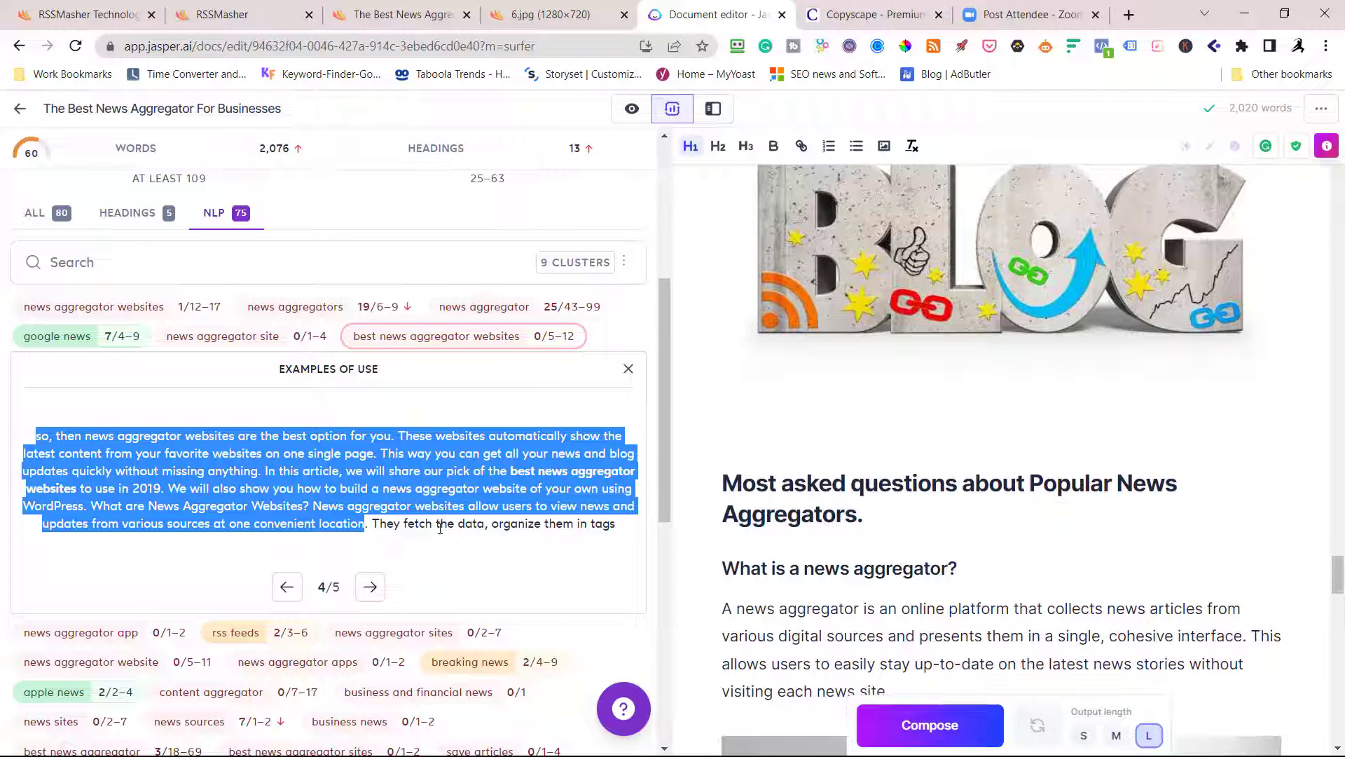
- Add the heading 'Some other news aggregator site tips' above the FAQ, with the example pasted beneath
left_click(755, 413)
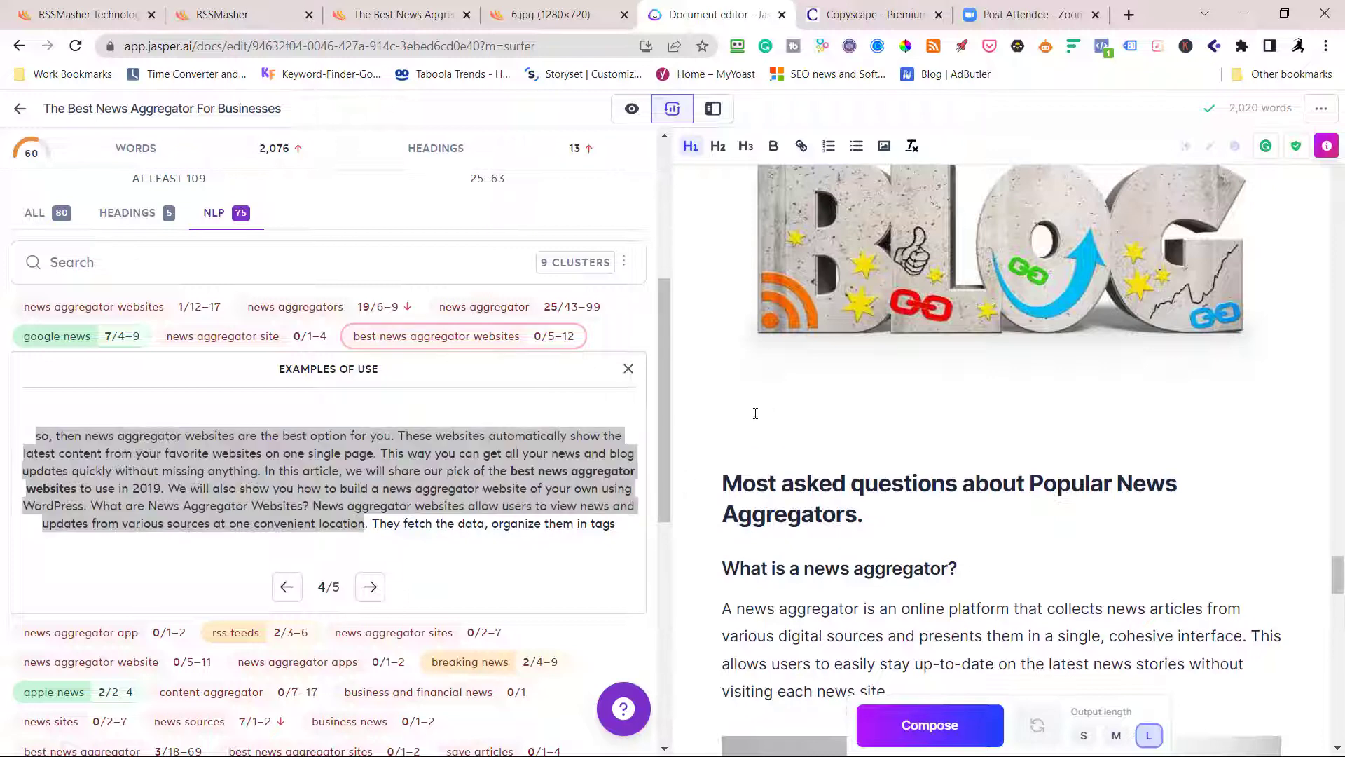
type("Be")
type("st")
key("BackSpace")
key("BackSpace")
key("BackSpace")
key("BackSpace")
type("Some o")
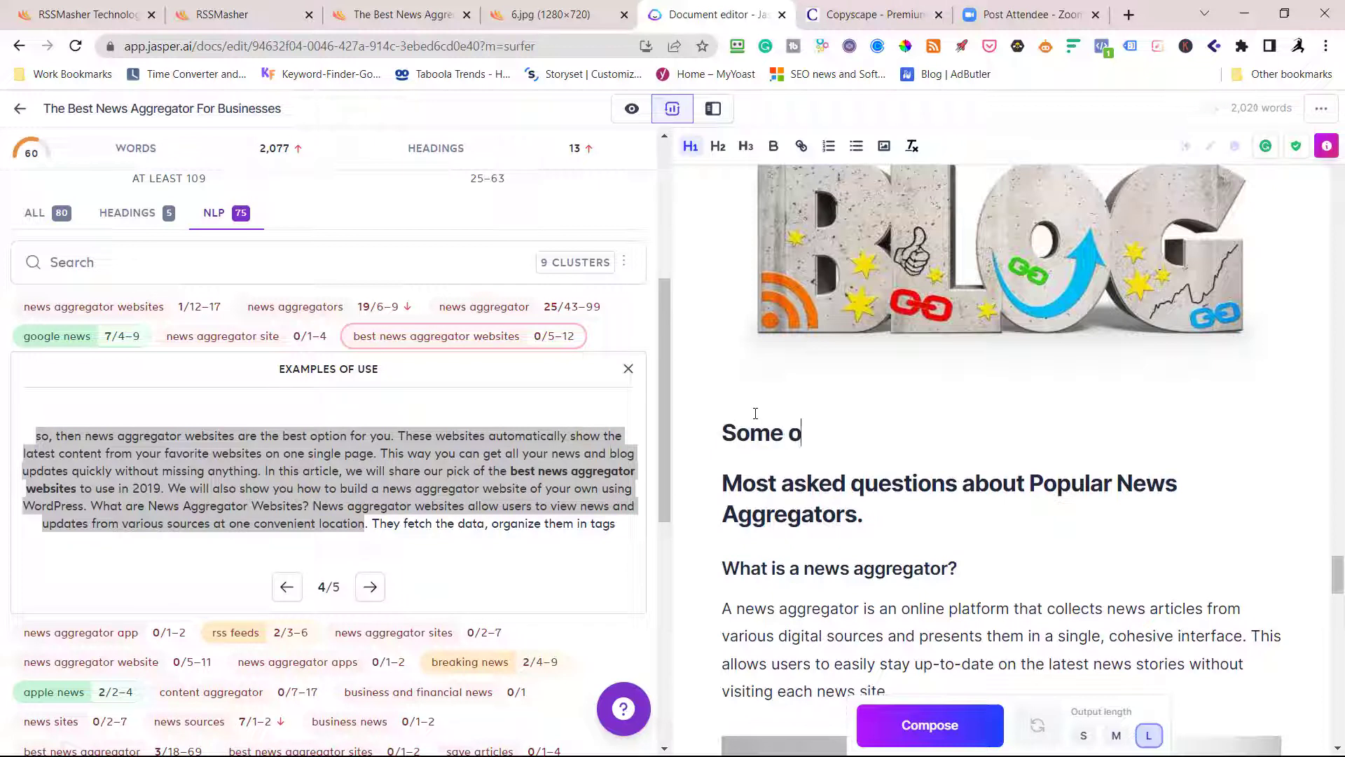
type("ther ")
type("new")
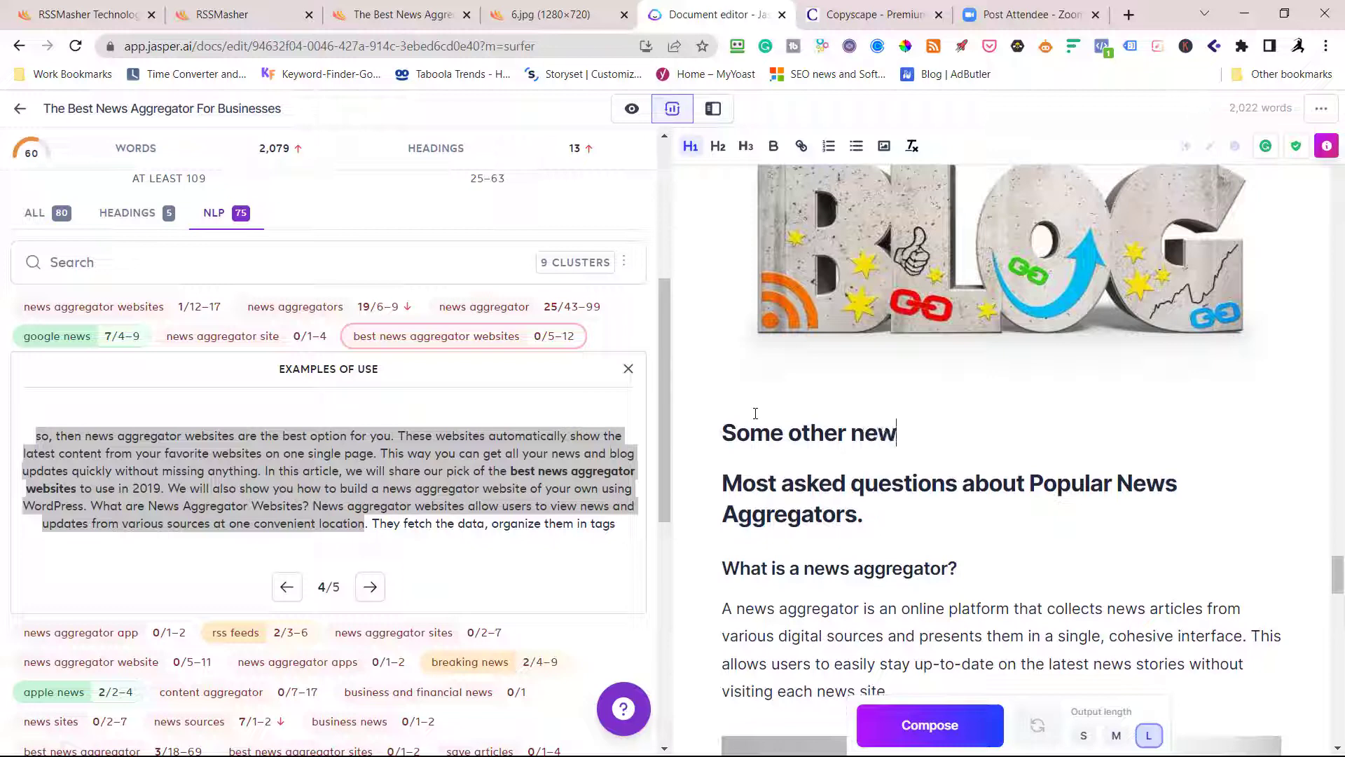
type("s a")
type("ggreat")
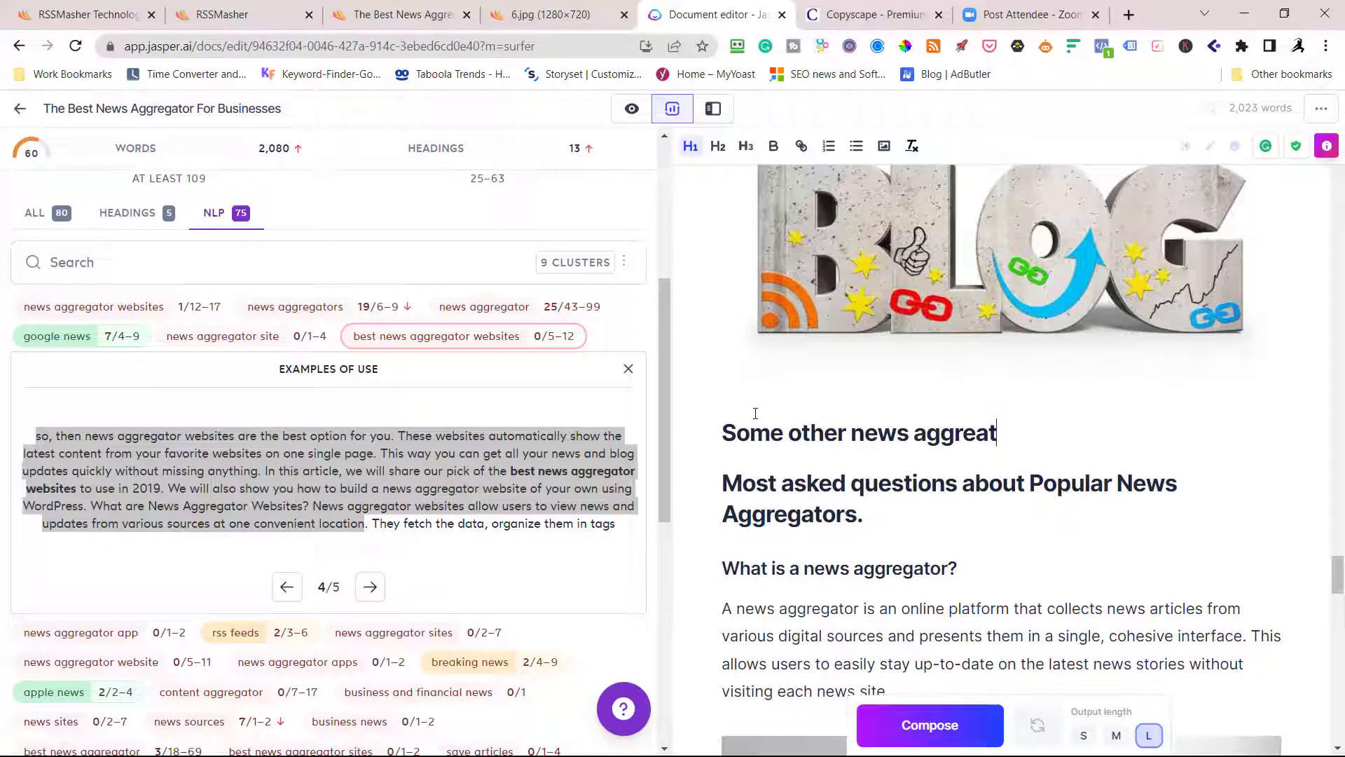
key("BackSpace")
key("BackSpace")
type("gator ")
type("site ")
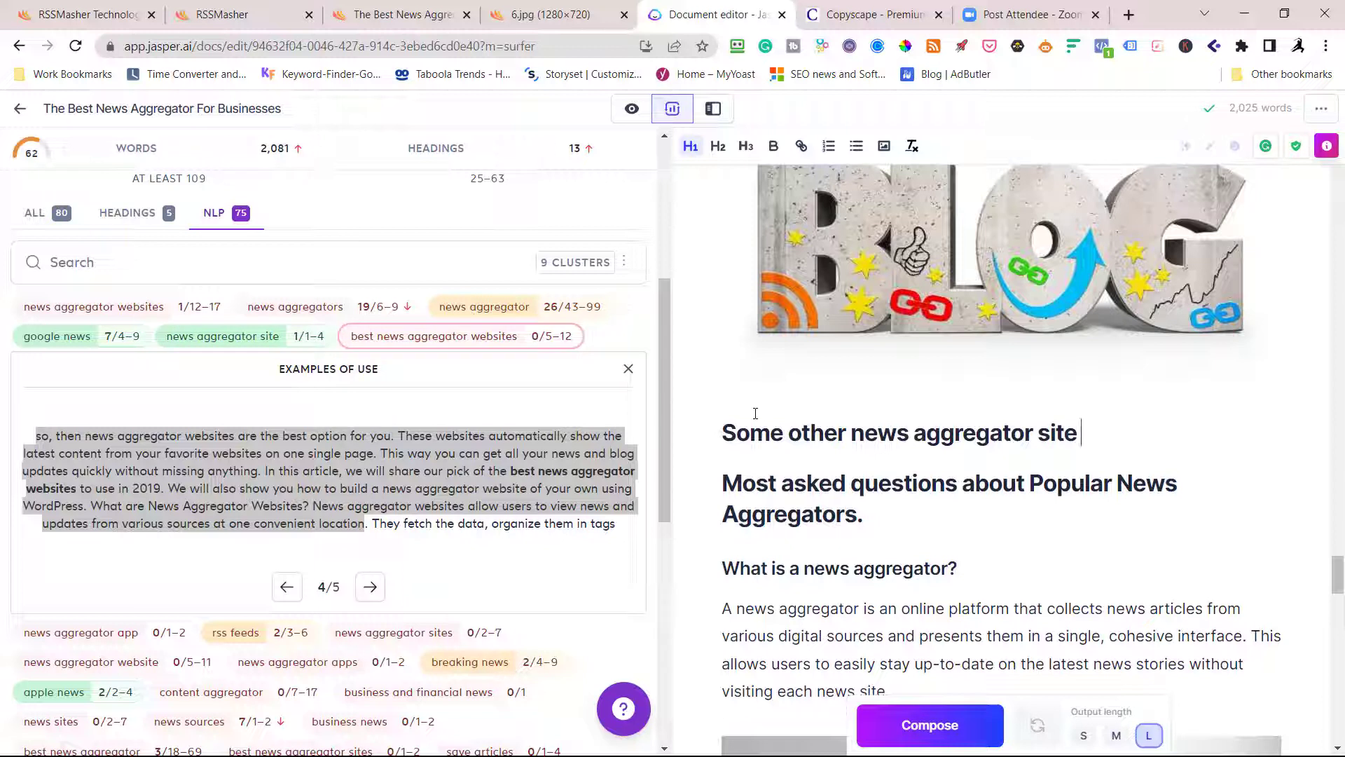
type("to loo")
key("BackSpace")
key("BackSpace")
key("BackSpace")
key("BackSpace")
type("o look")
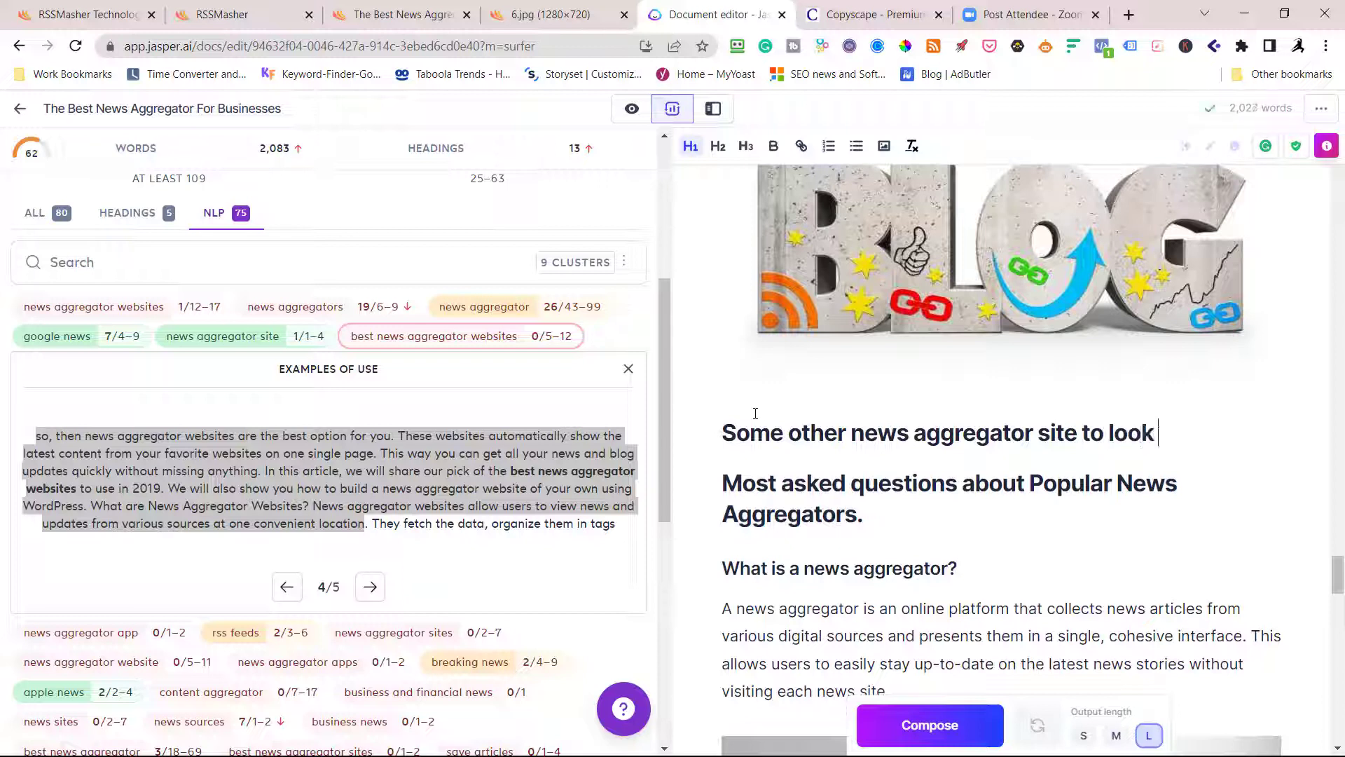
type(" fo")
key("BackSpace")
key("BackSpace")
key("BackSpace")
key("BackSpace")
key("BackSpace")
key("BackSpace")
key("BackSpace")
key("BackSpace")
key("BackSpace")
type("i")
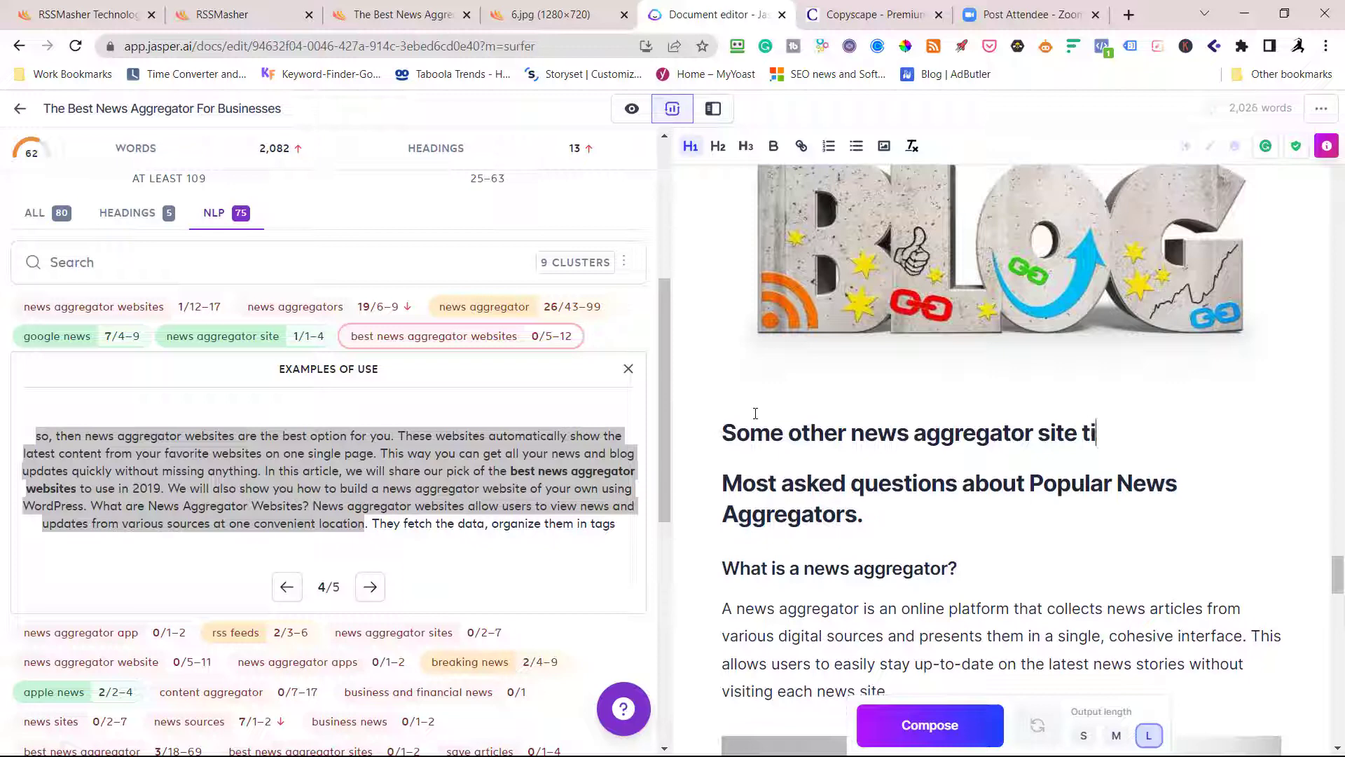
type("ps")
key("Return")
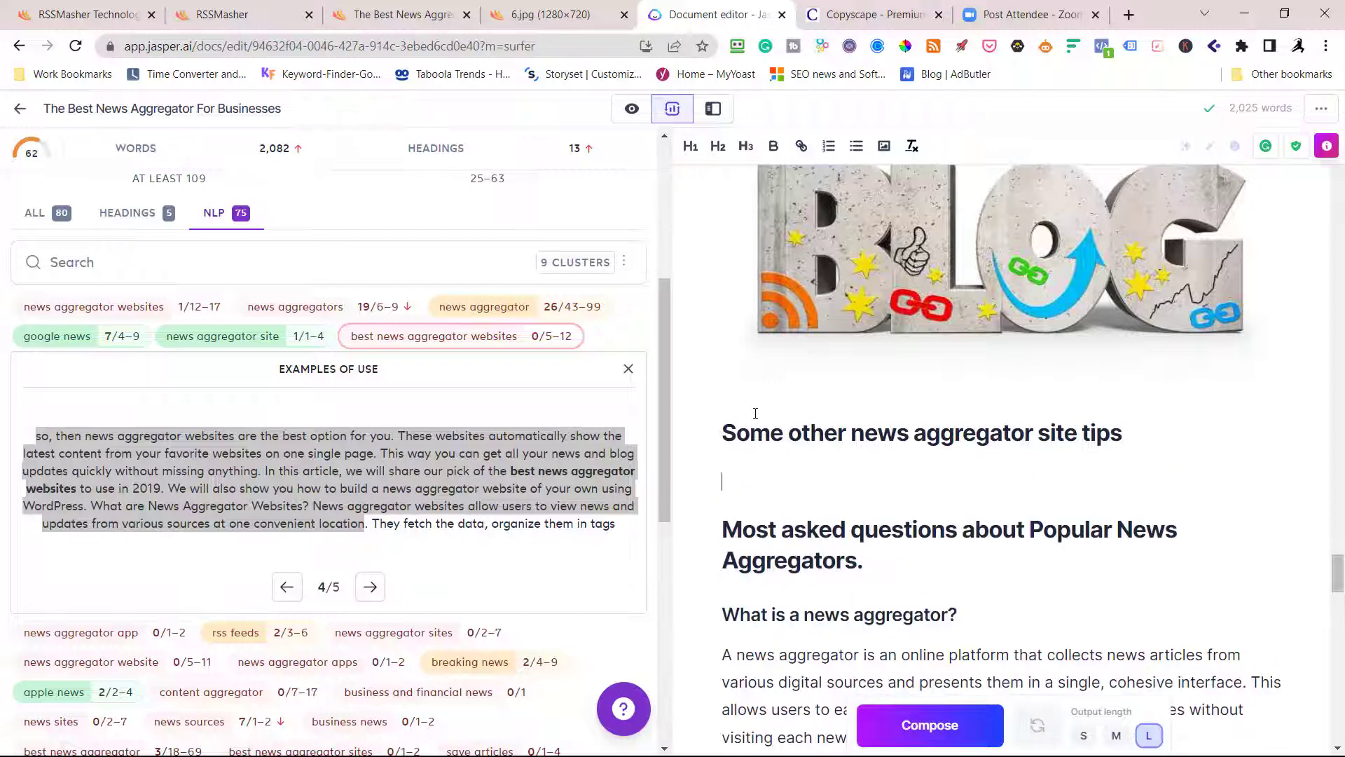
type("so, then news aggregator websites are the best option for you. These websites automatically show the latest content from your favorite websites on one single page. This way you can get all your news and blog updates quickly without missing anything. In this article, we will share our pick of the best news aggregator websites to use in 2019. We will also show you how to build a news aggregator website of your own using WordPress. What are News Aggregator Websites? News aggregator websites allow users to view news and updates from various sources at one convenient location")
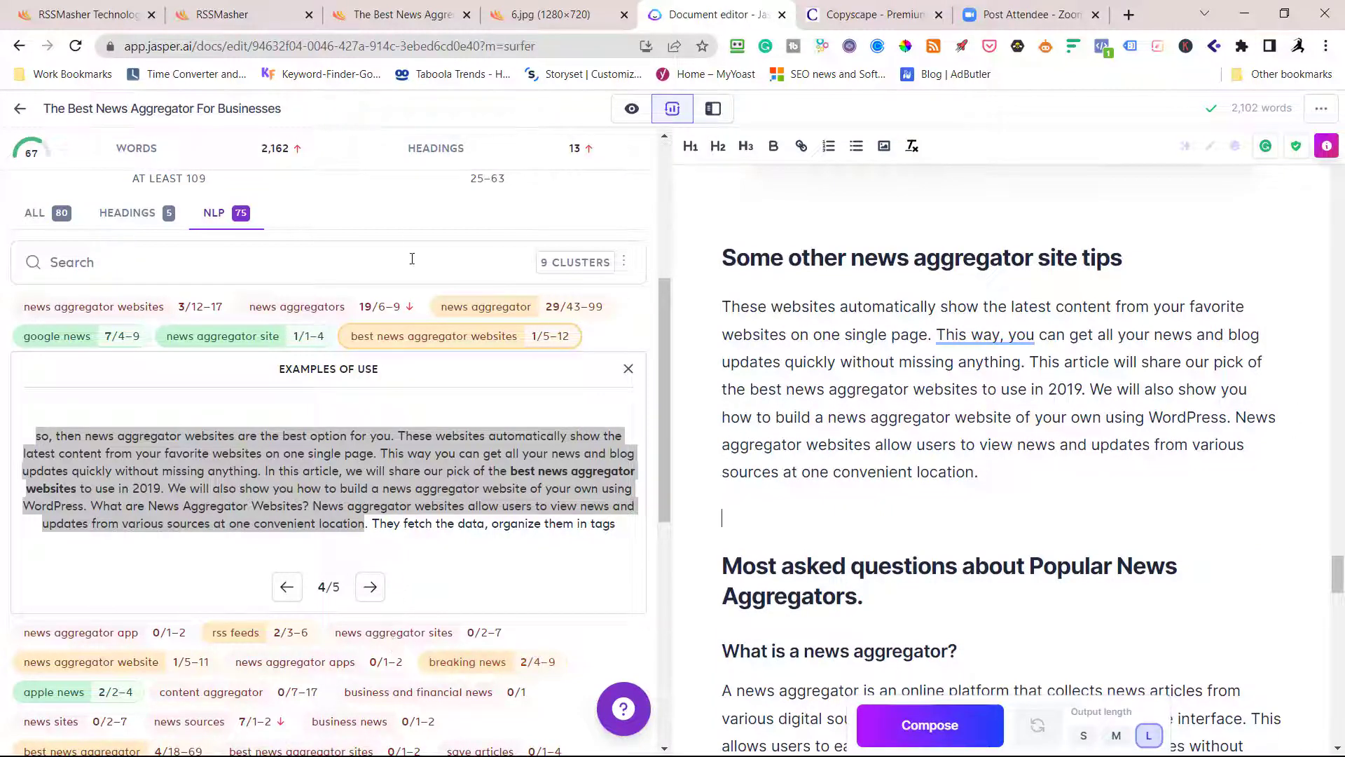
scroll(369, 284, "up", 3)
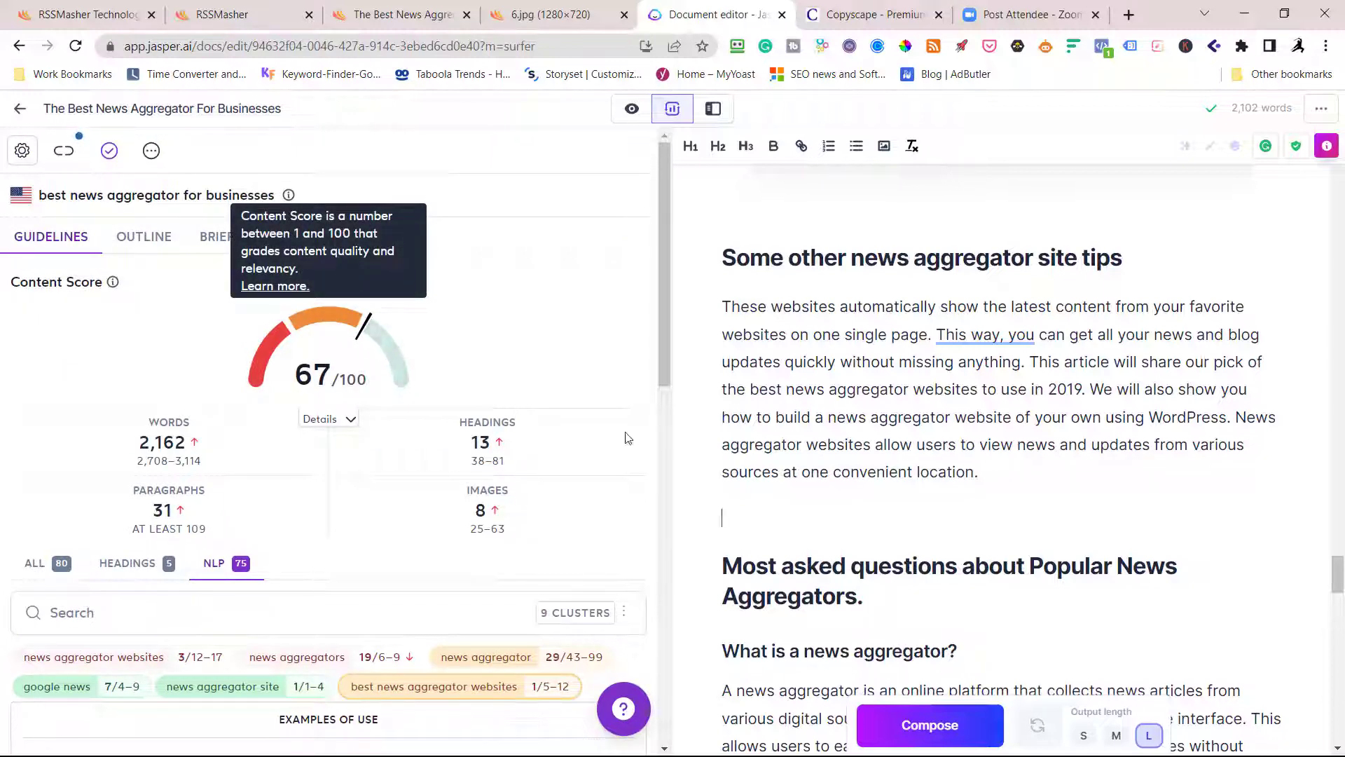
scroll(596, 440, "down", 2)
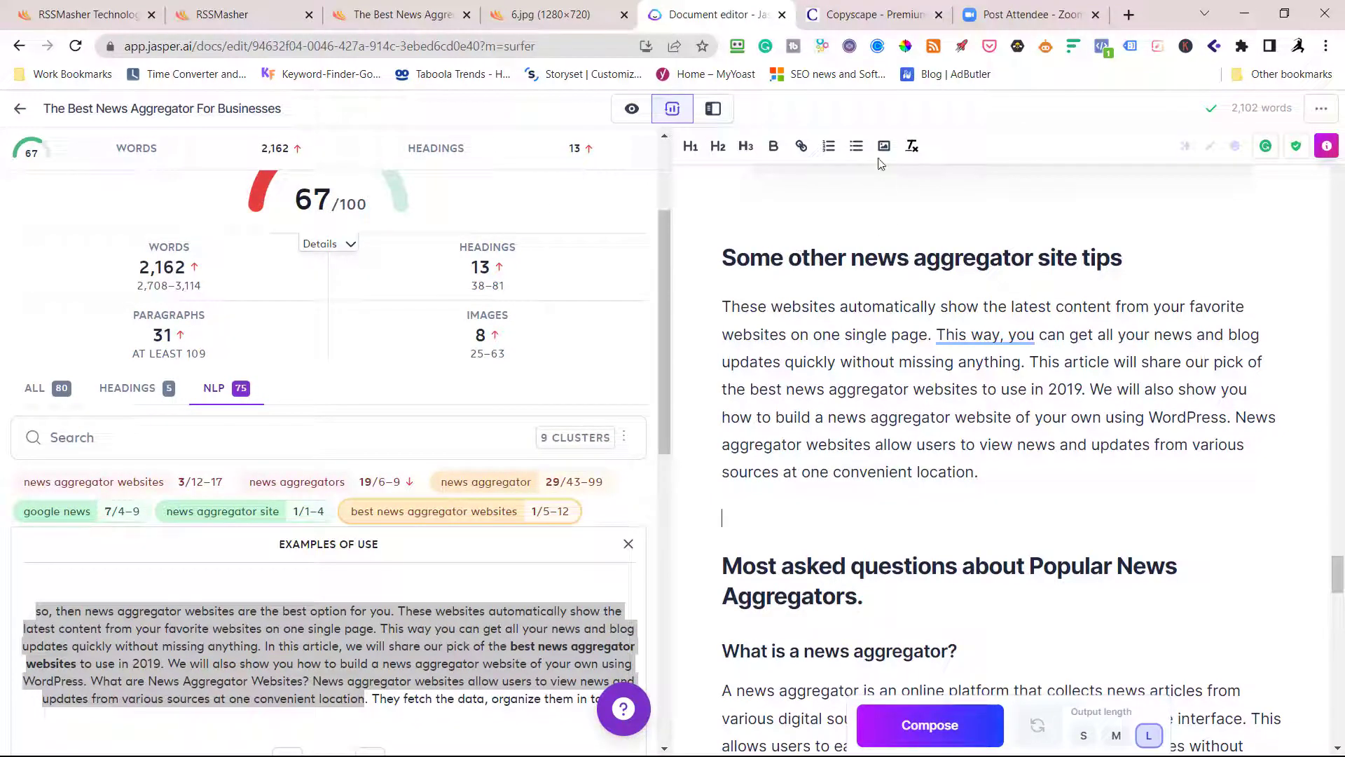
- Select all text of the 67-scoring article from the top with Ctrl+A
left_click(884, 146)
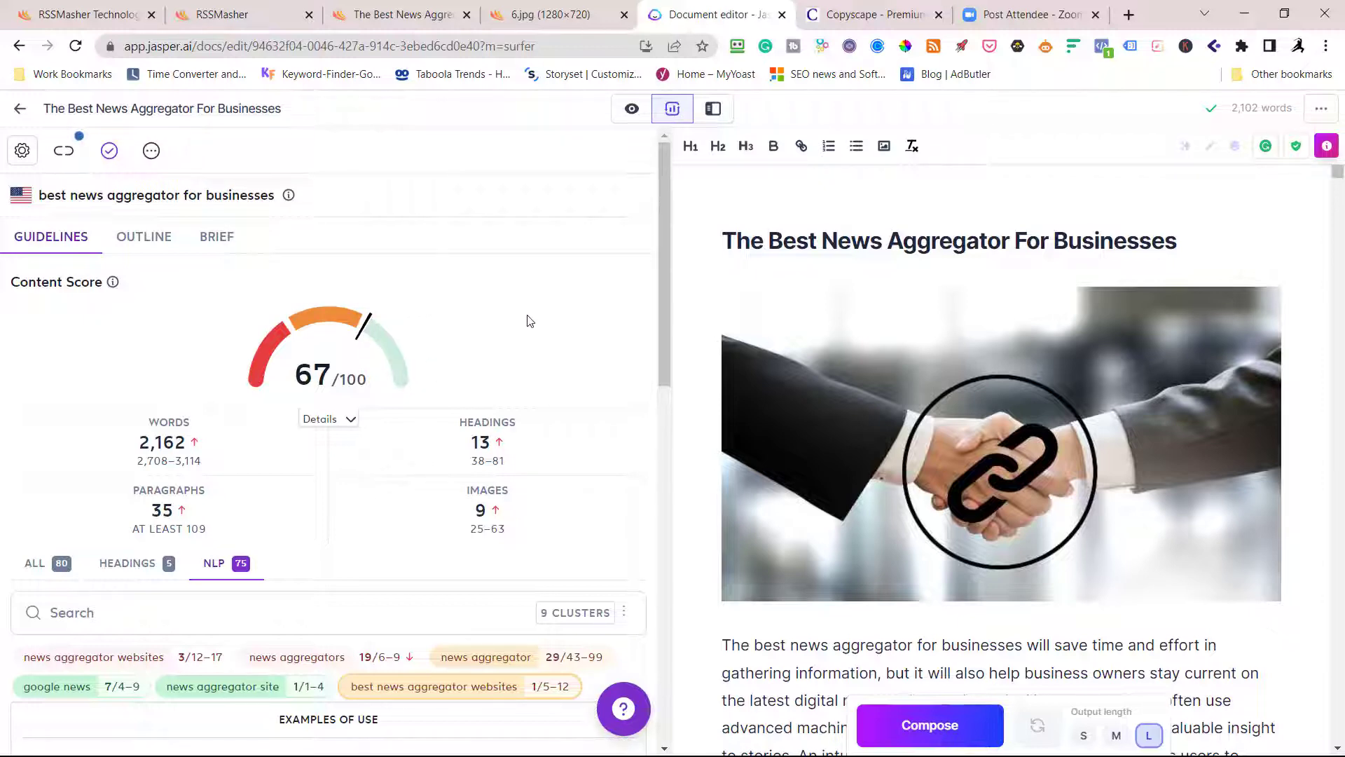
scroll(999, 442, "down", 2)
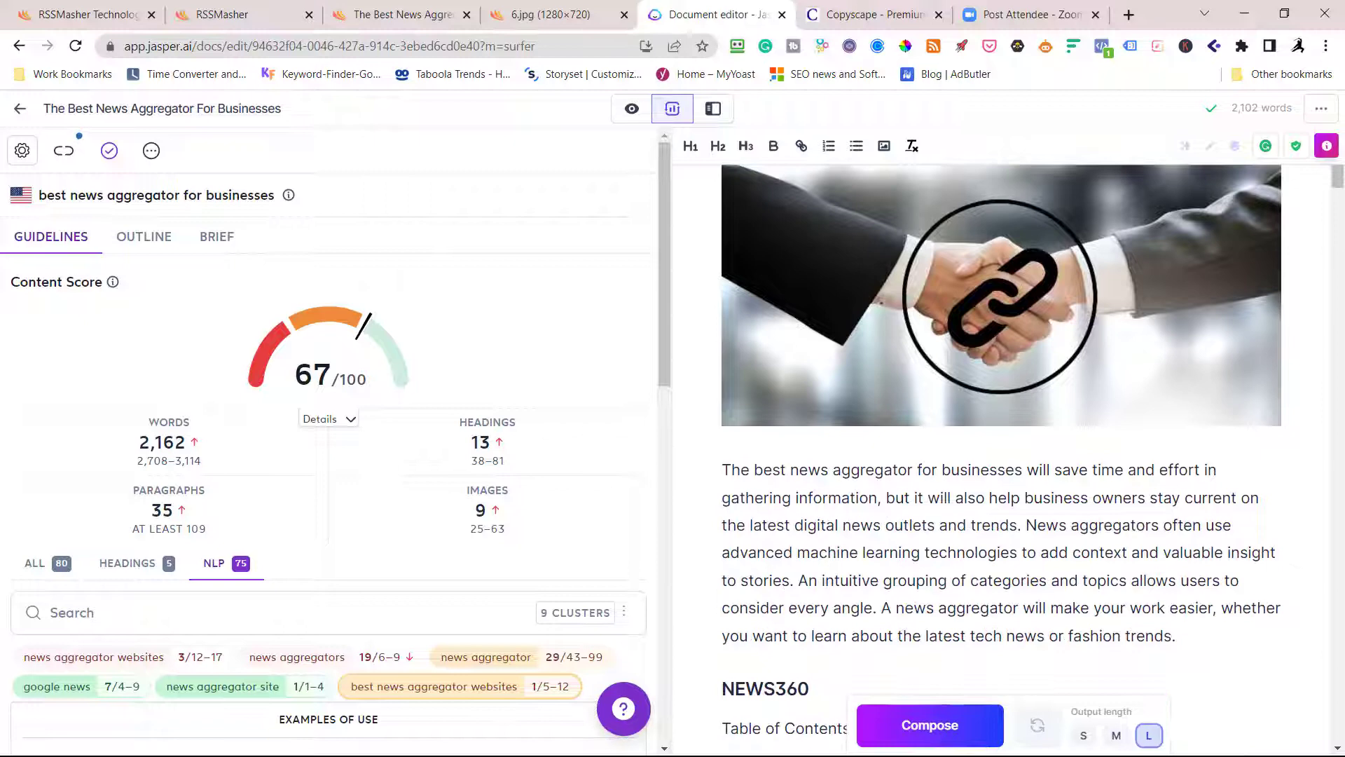
scroll(999, 442, "up", 2)
left_click(717, 299)
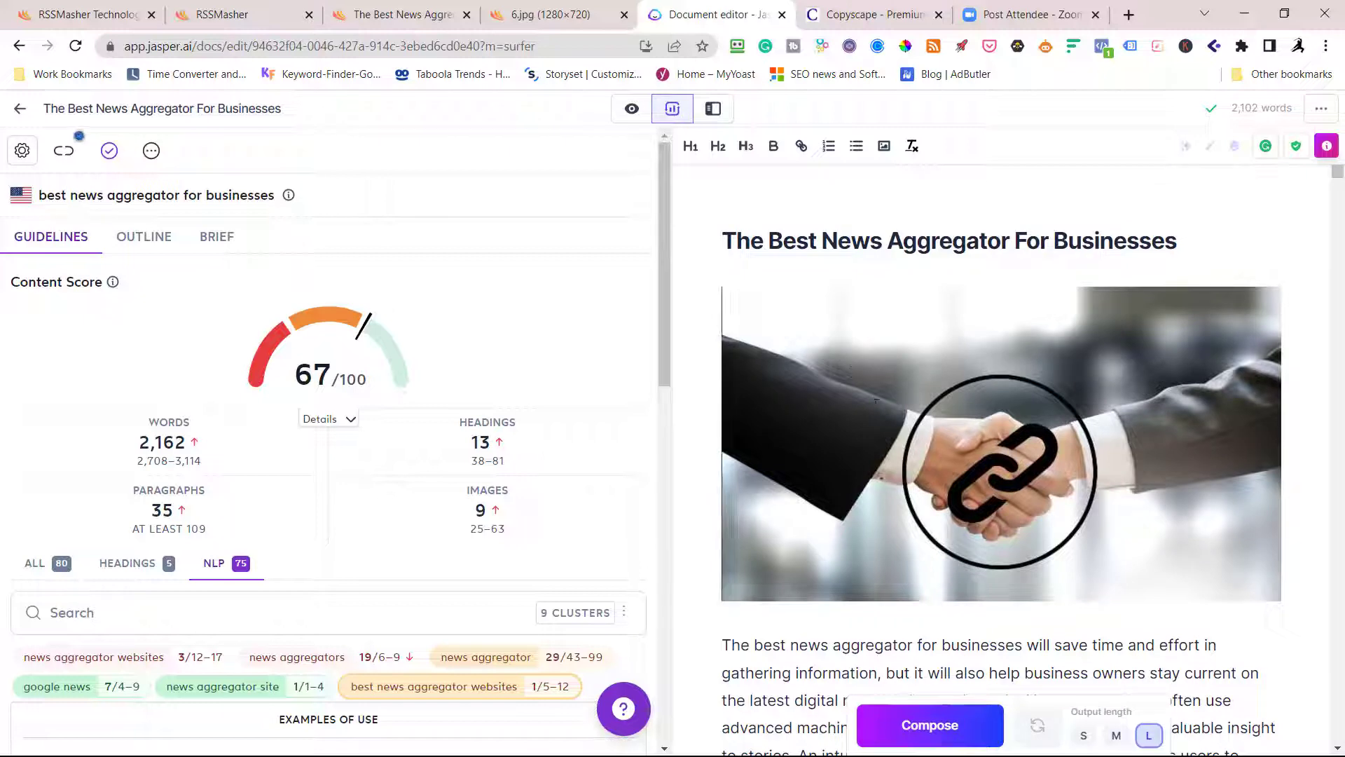
key("ctrl+a")
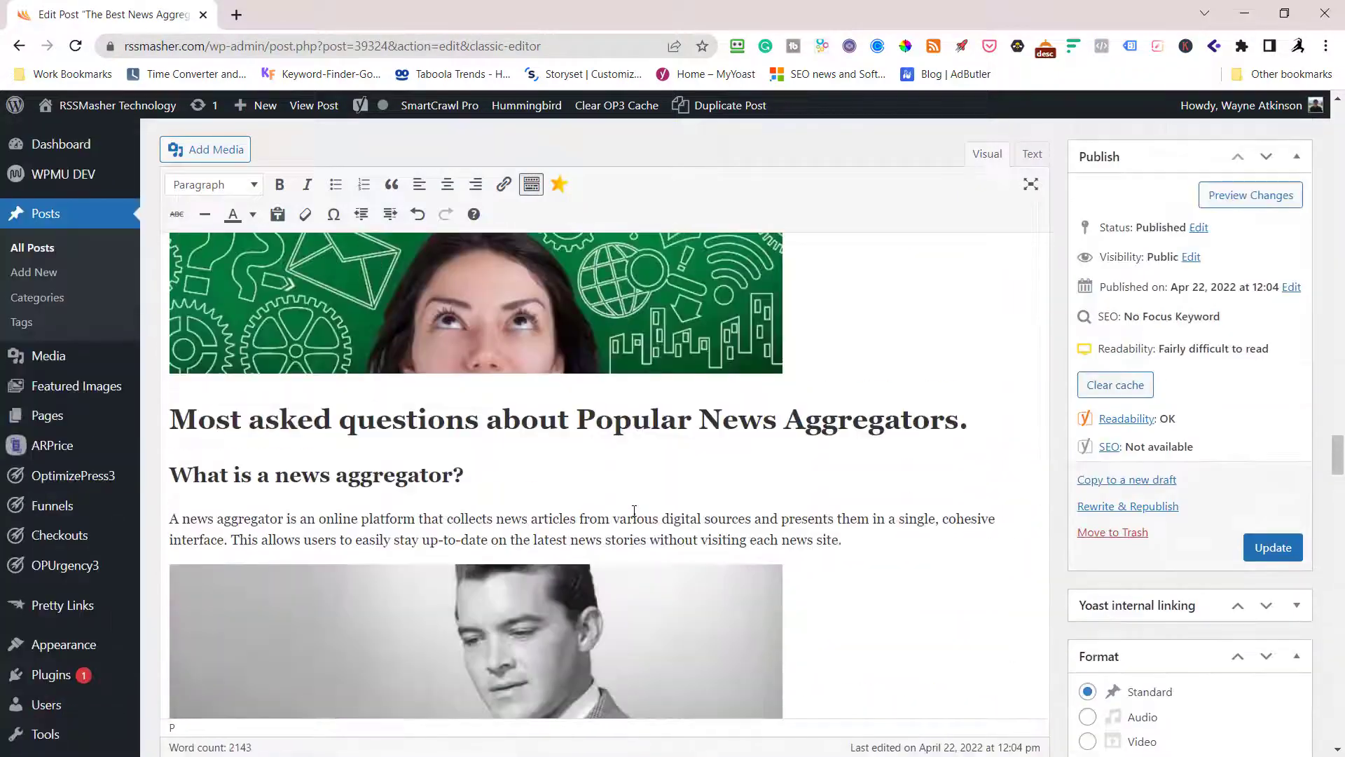
scroll(633, 513, "down", 5)
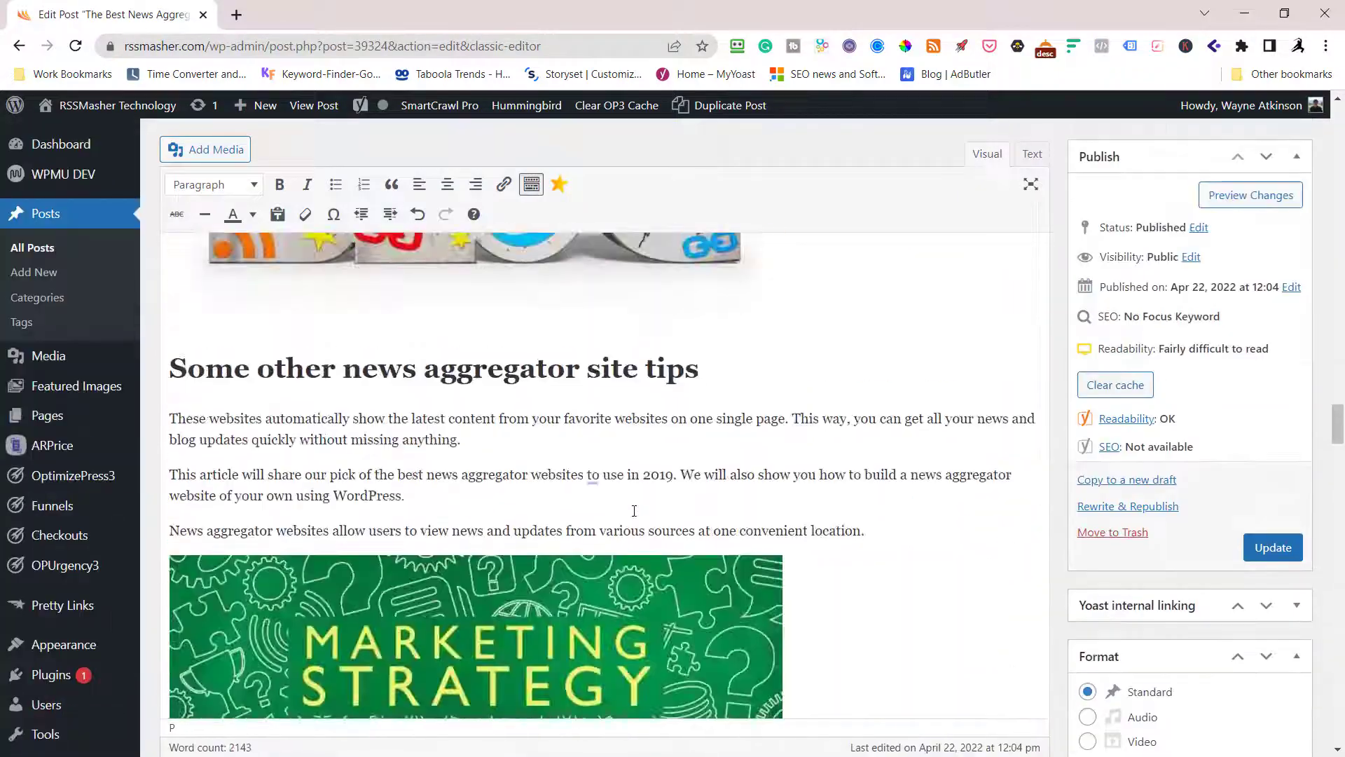
scroll(633, 511, "down", 5)
scroll(633, 511, "down", 5)
scroll(633, 512, "down", 5)
scroll(631, 511, "down", 5)
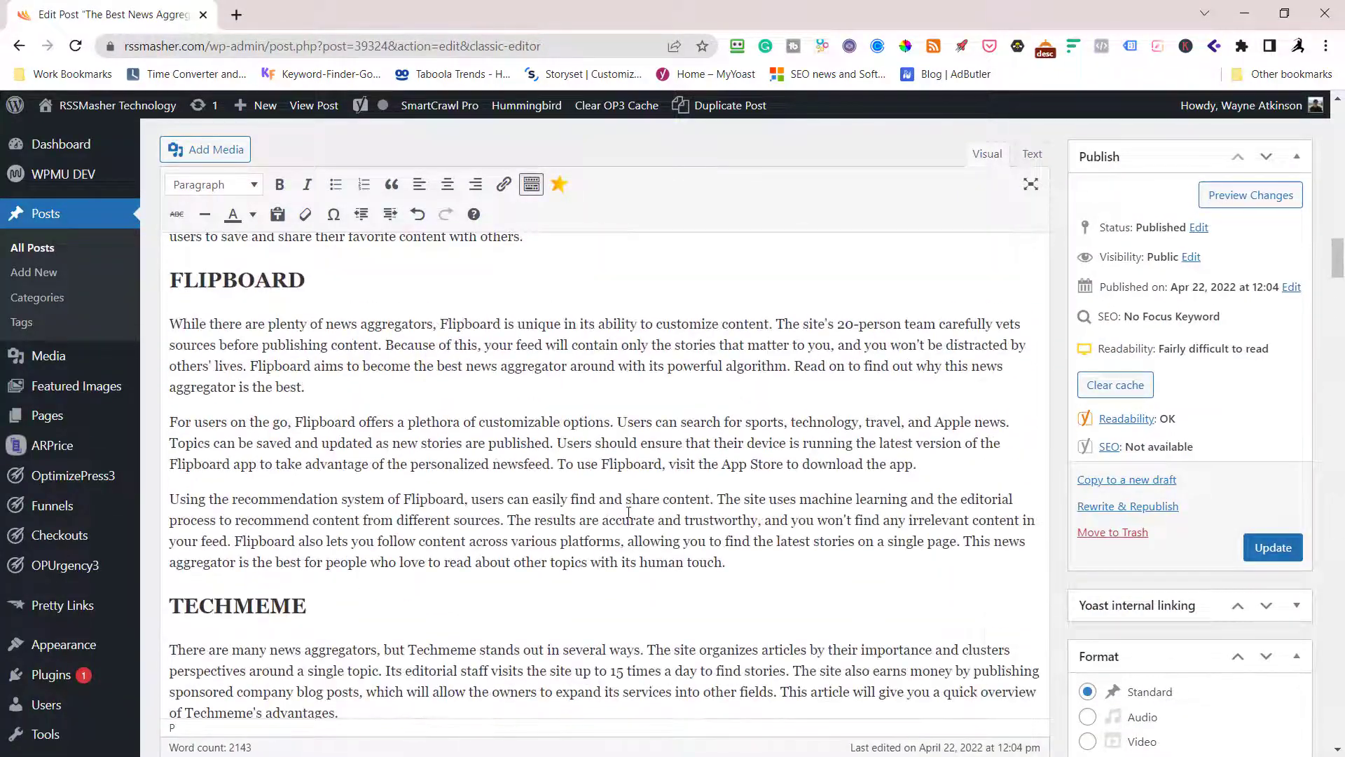
scroll(628, 511, "down", 5)
scroll(627, 511, "up", 7)
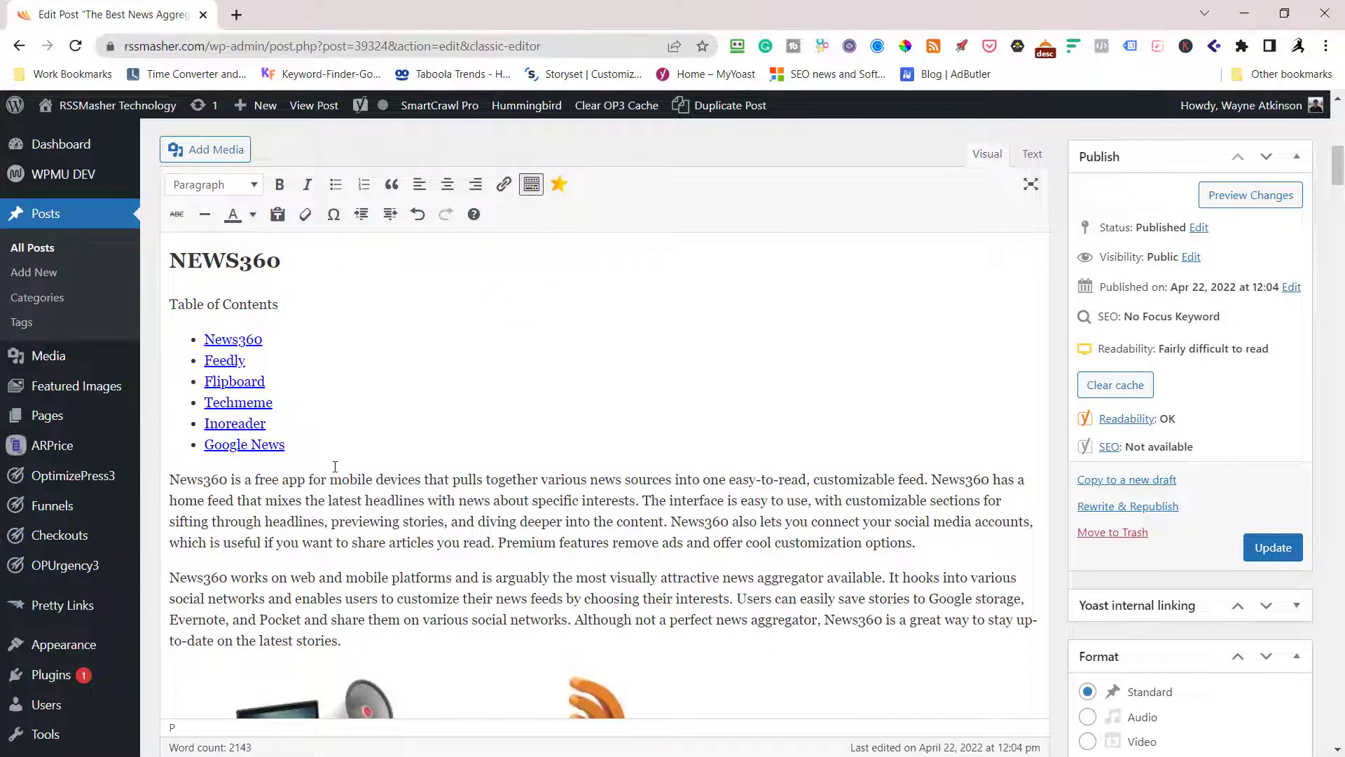
- Delete the manual table of contents under NEWS360 and update the published post
mouse_move(286, 444)
left_mouse_down()
mouse_move(148, 334)
mouse_move(138, 305)
left_mouse_up()
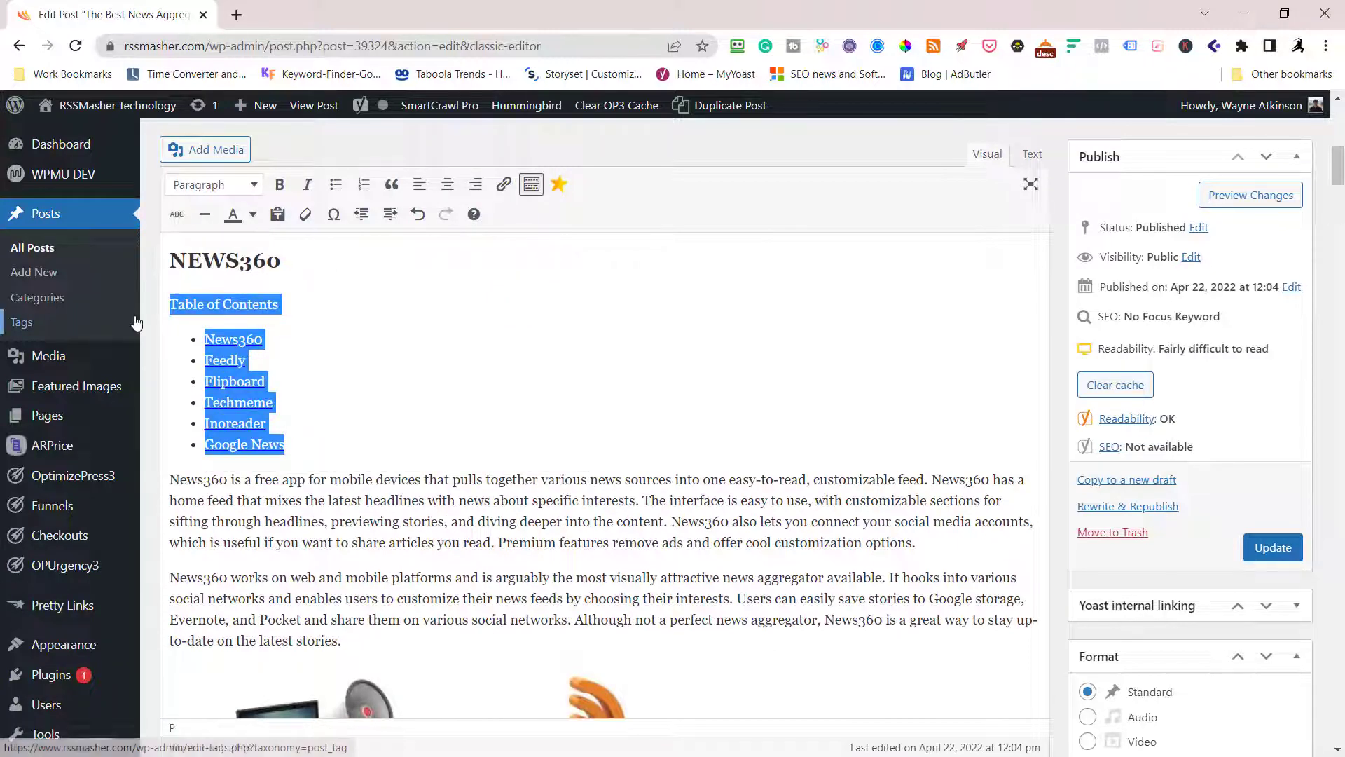
key("BackSpace")
key("BackSpace")
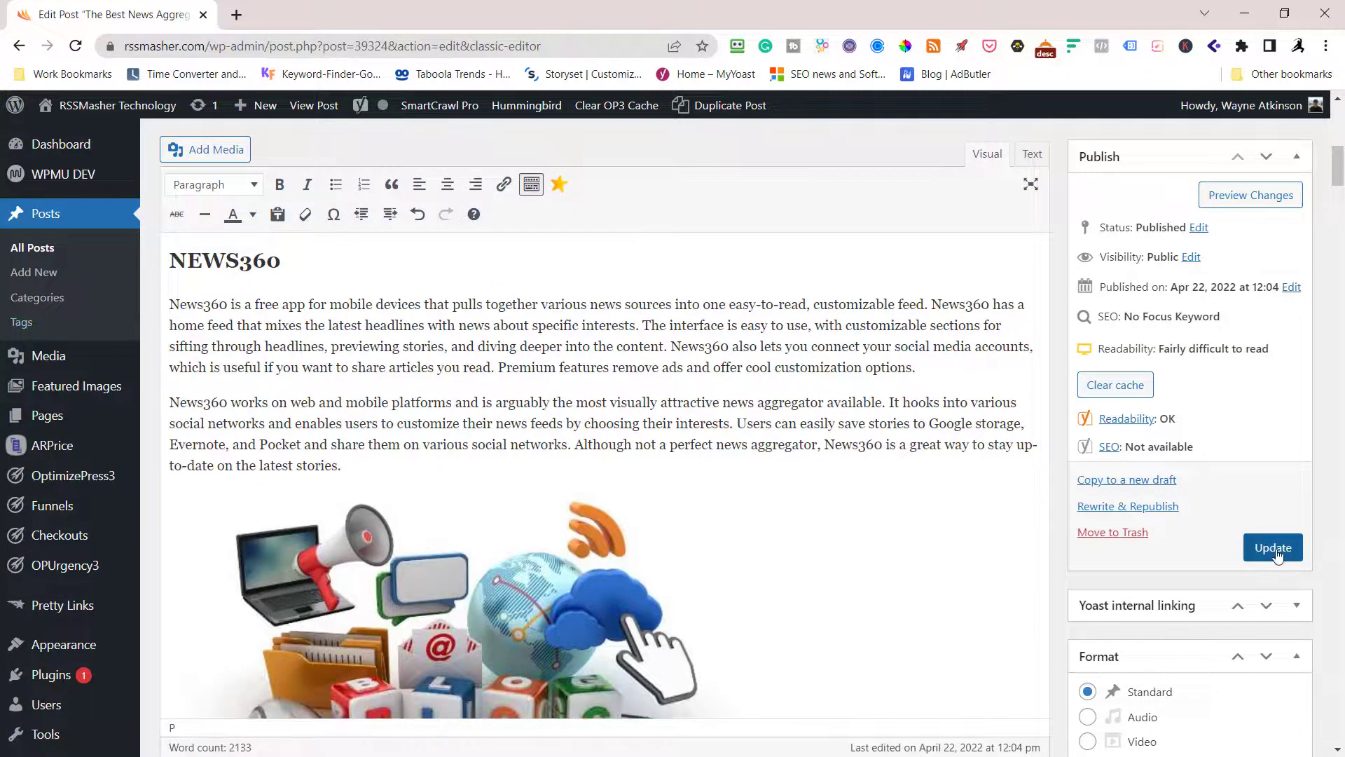
left_click(1272, 547)
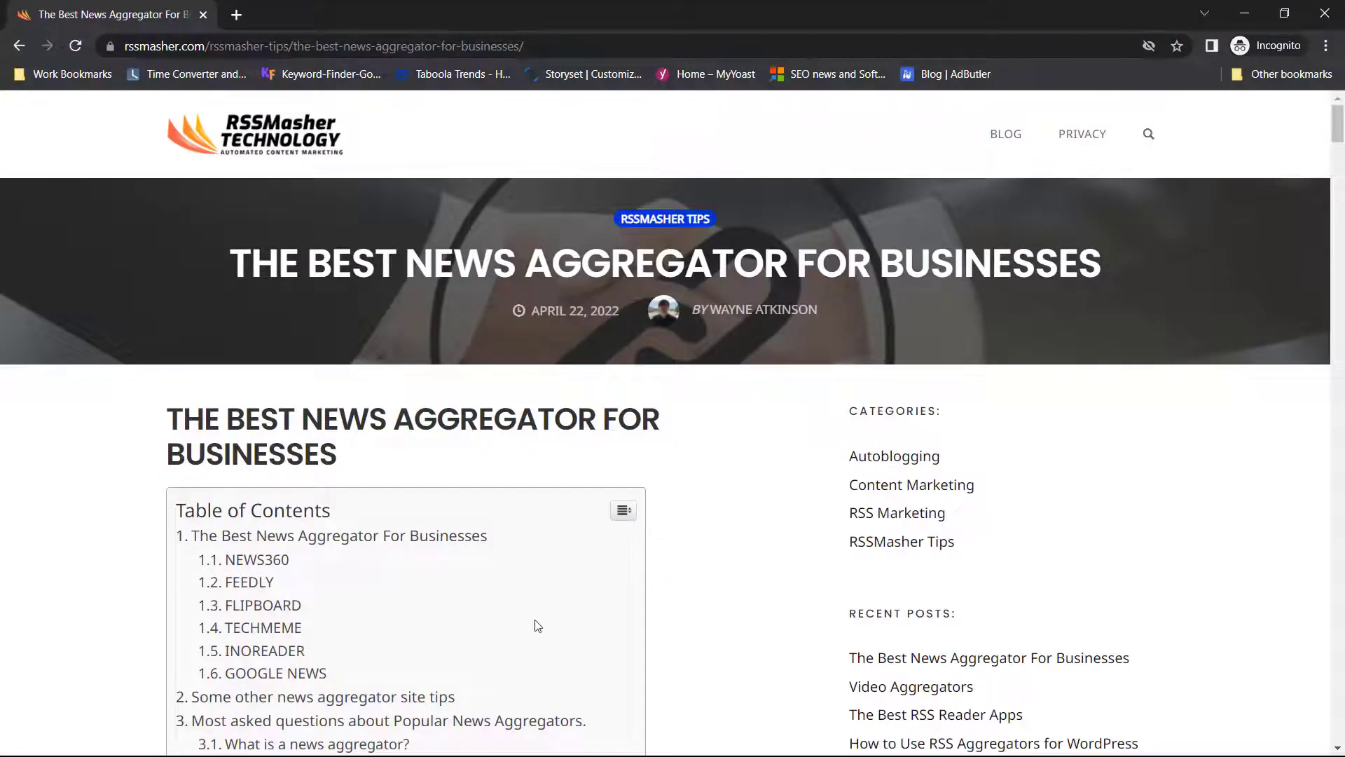
scroll(534, 621, "down", 2)
scroll(537, 578, "down", 2)
scroll(538, 577, "down", 2)
scroll(541, 575, "down", 2)
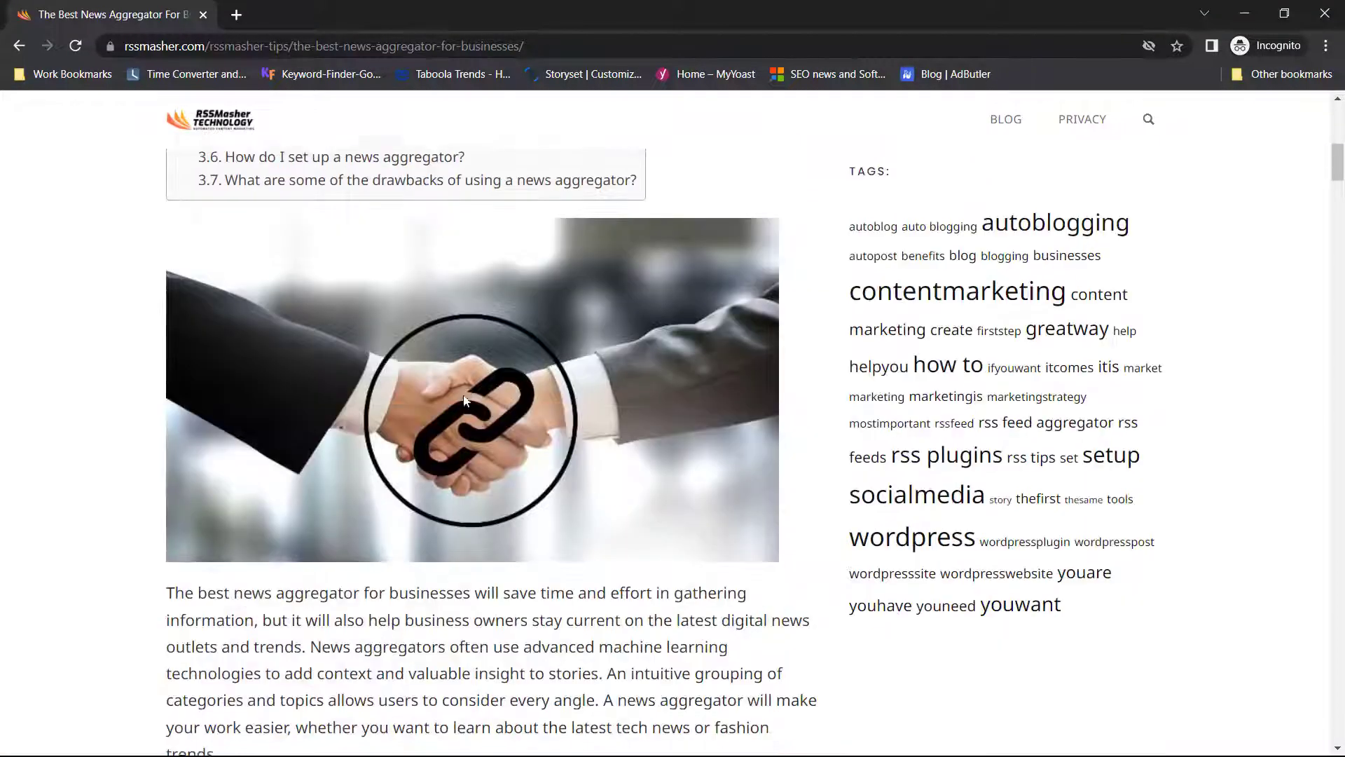
scroll(504, 414, "down", 2)
scroll(505, 415, "down", 1)
scroll(504, 414, "down", 2)
scroll(502, 413, "down", 1)
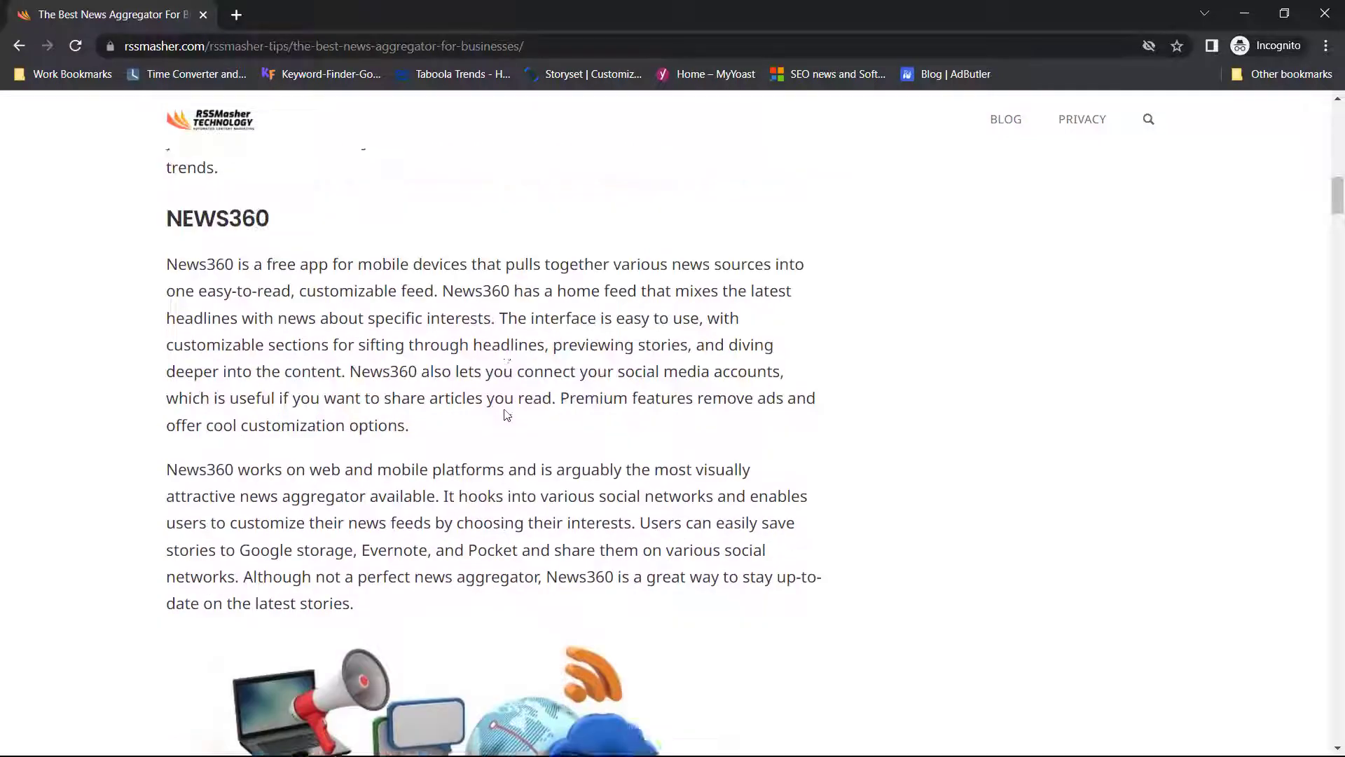
scroll(502, 412, "down", 1)
scroll(494, 393, "up", 4)
scroll(494, 393, "up", 10)
scroll(496, 390, "up", 3)
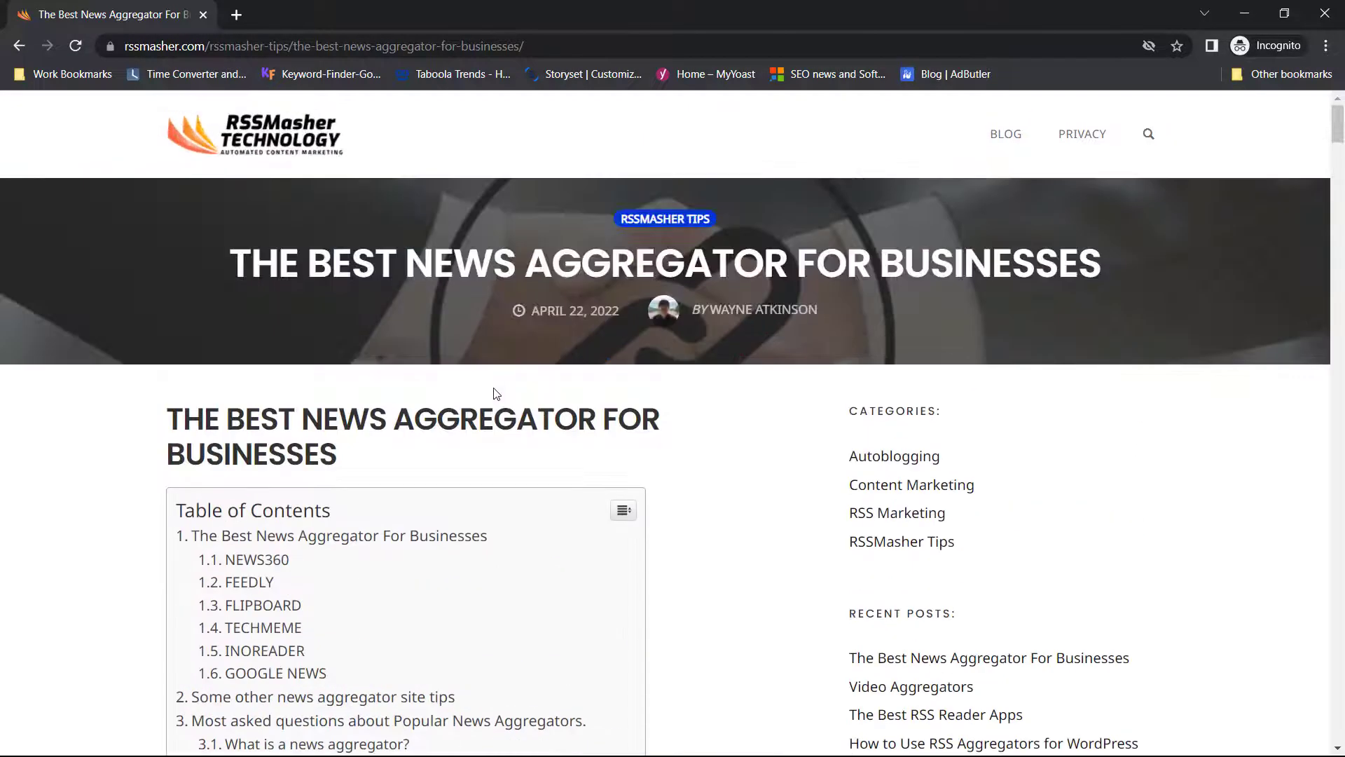
scroll(436, 566, "down", 2)
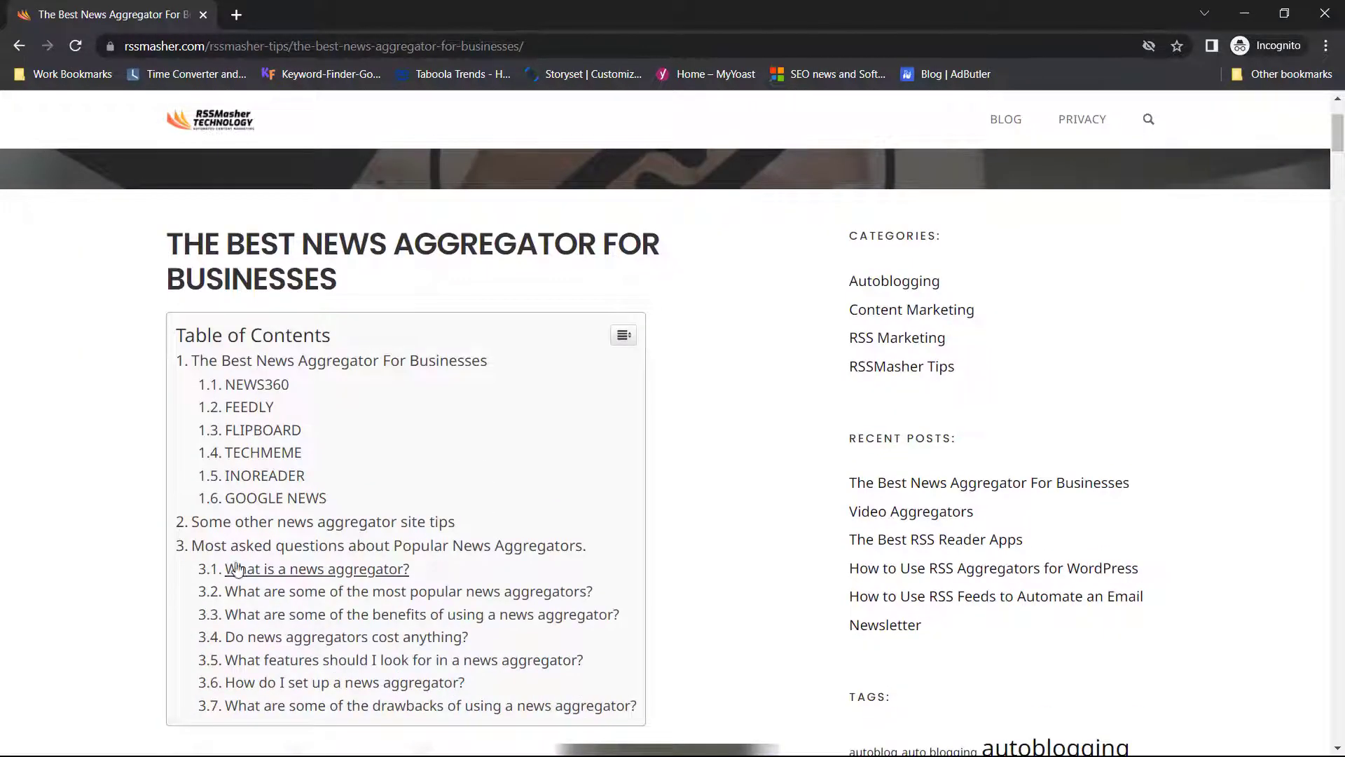
scroll(327, 616, "down", 2)
scroll(368, 615, "down", 3)
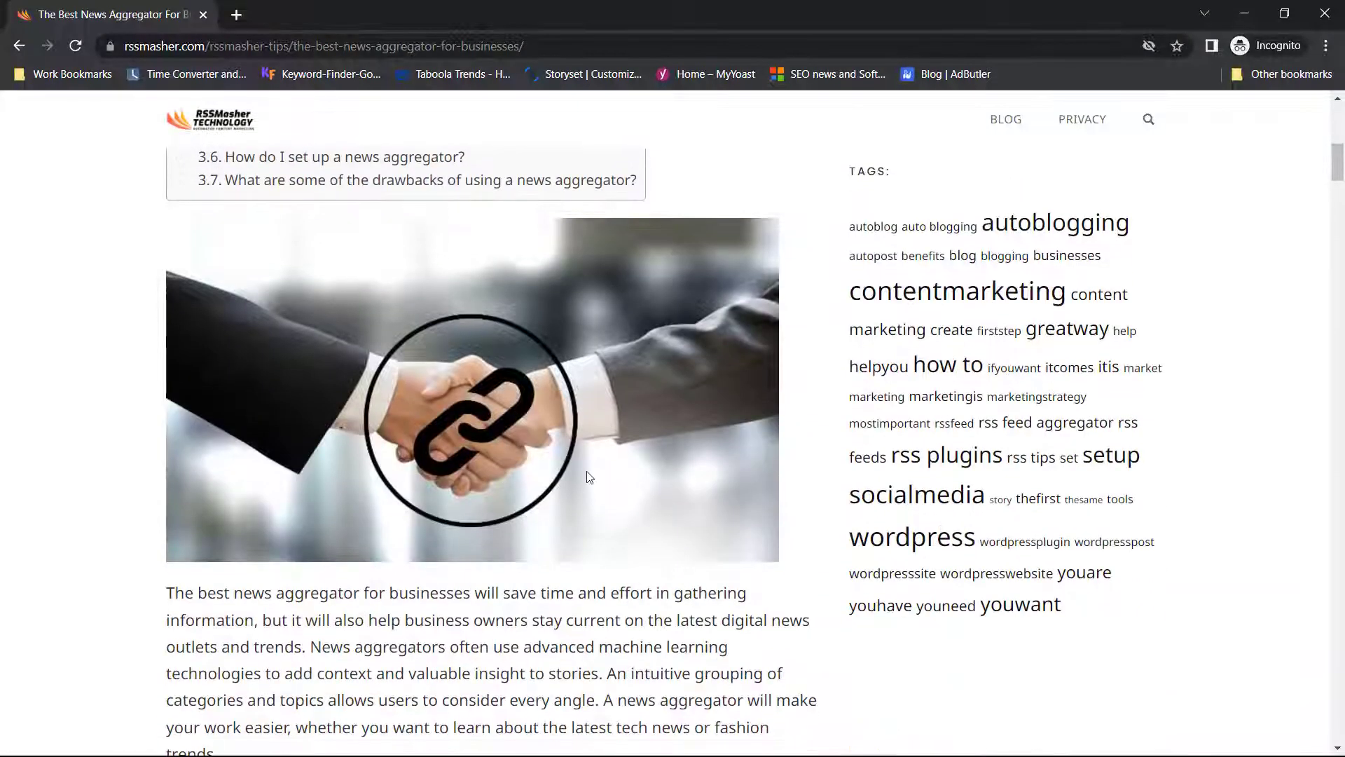
scroll(587, 473, "down", 5)
scroll(587, 475, "down", 4)
scroll(588, 472, "down", 5)
scroll(588, 471, "down", 1)
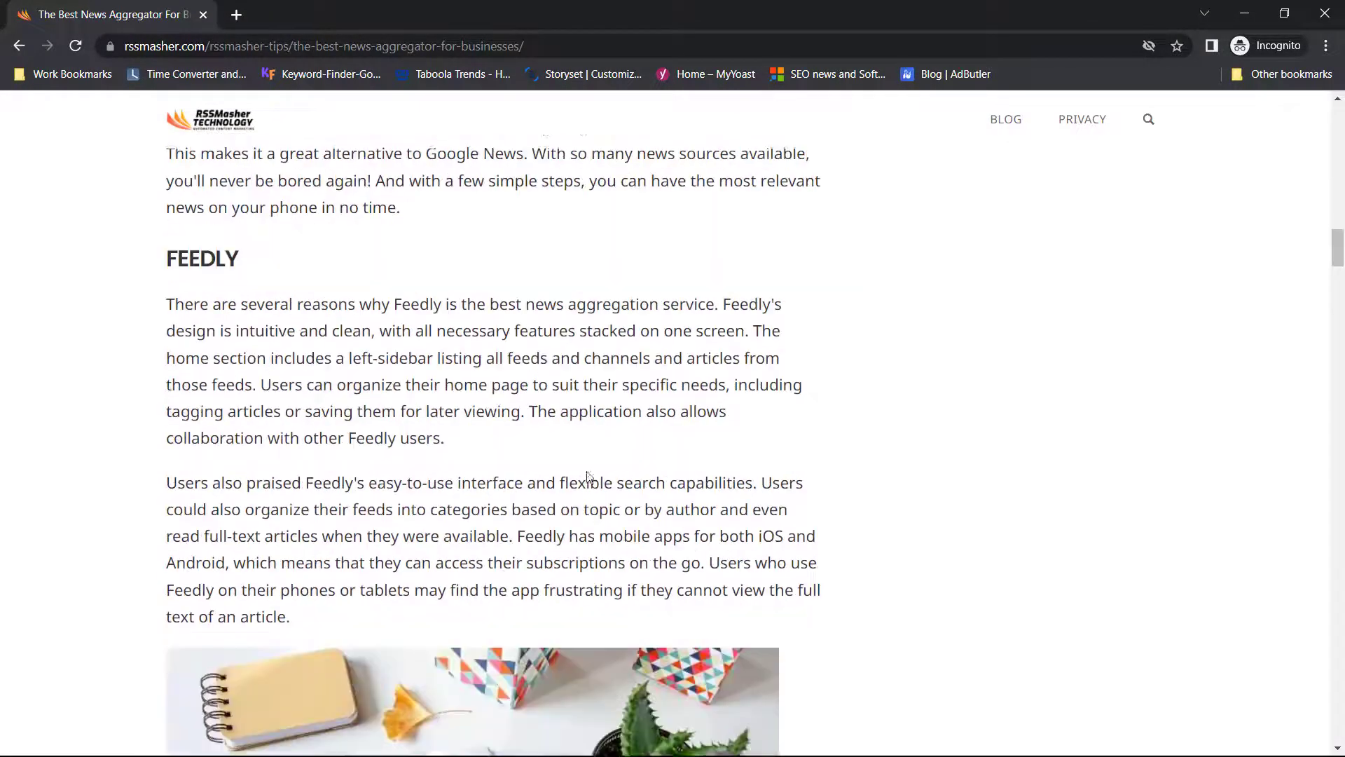
scroll(590, 471, "down", 3)
scroll(592, 473, "down", 1)
scroll(595, 466, "down", 5)
scroll(596, 465, "up", 15)
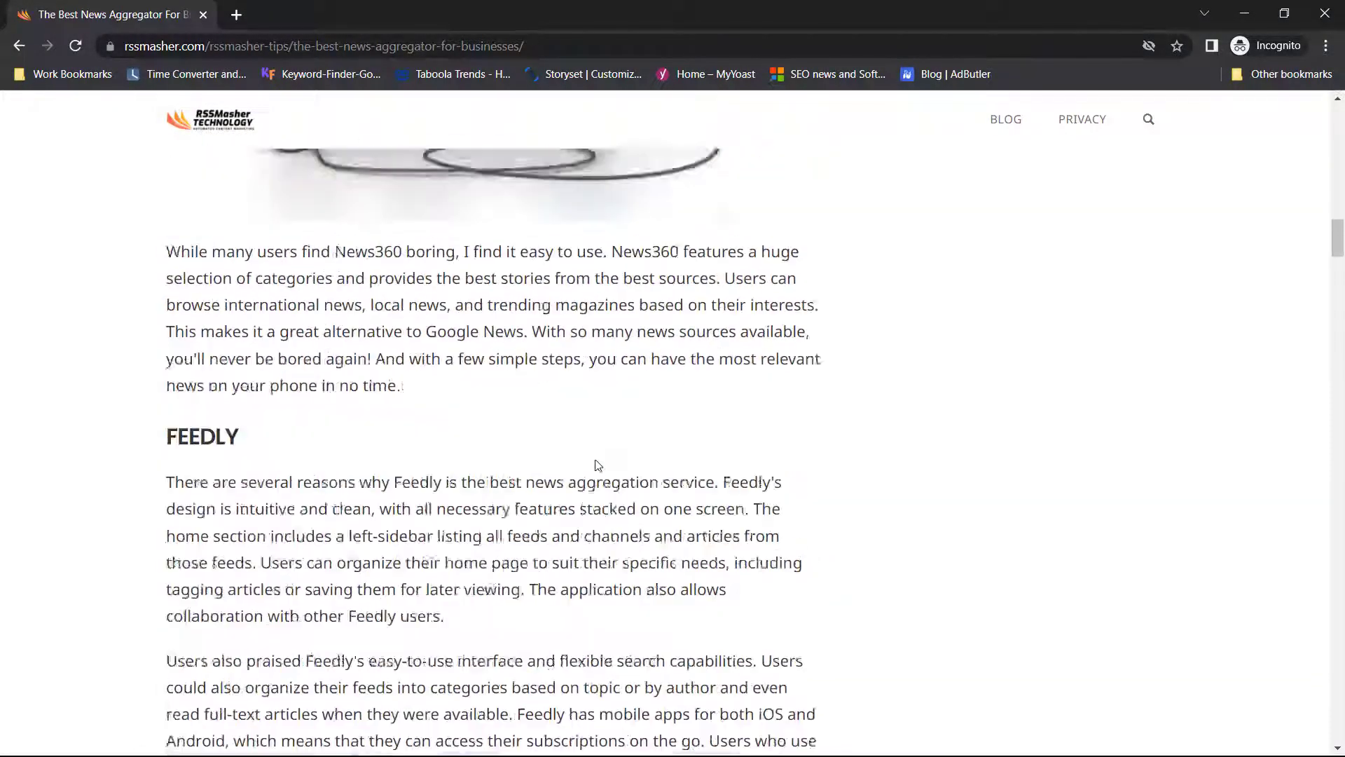
scroll(595, 466, "up", 7)
scroll(595, 466, "up", 8)
scroll(596, 466, "up", 3)
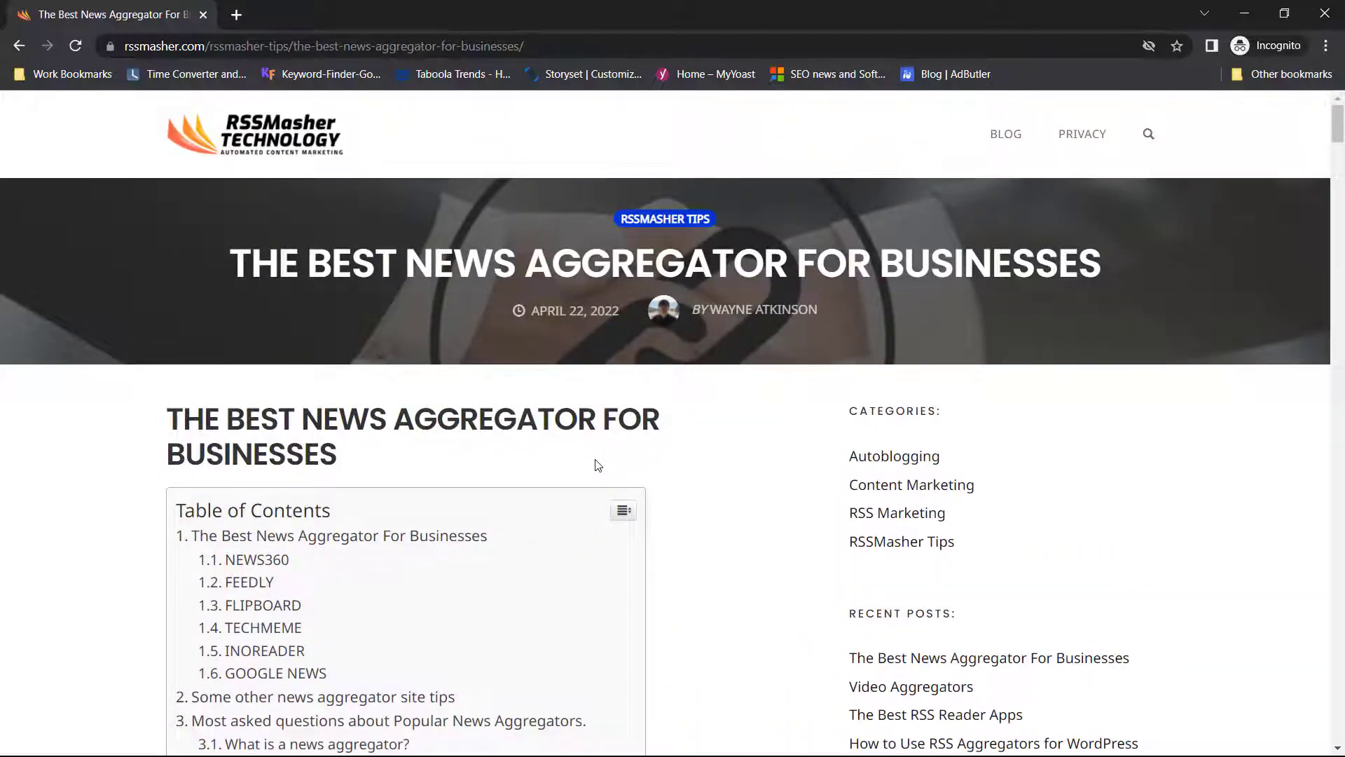